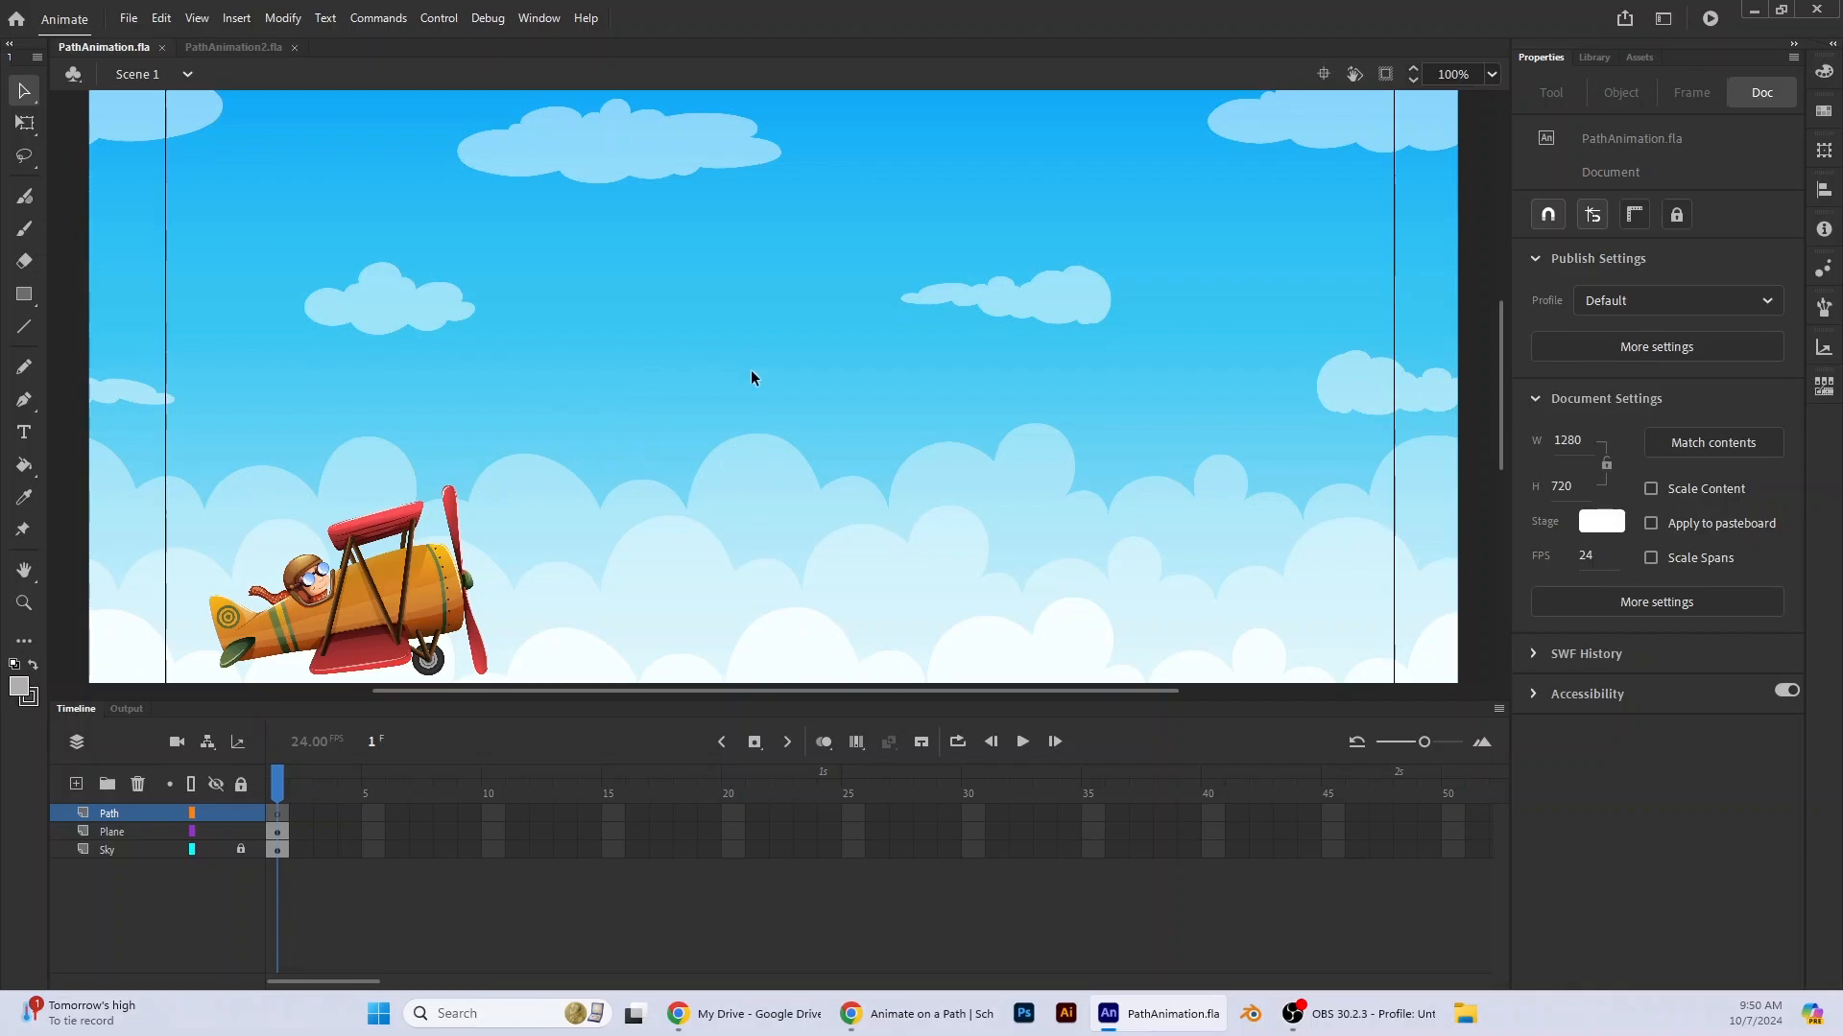
- Look over the road scene in PathAnimation2.fla and set both it and PathAnimation.fla to the Show Frame zoom
click(231, 49)
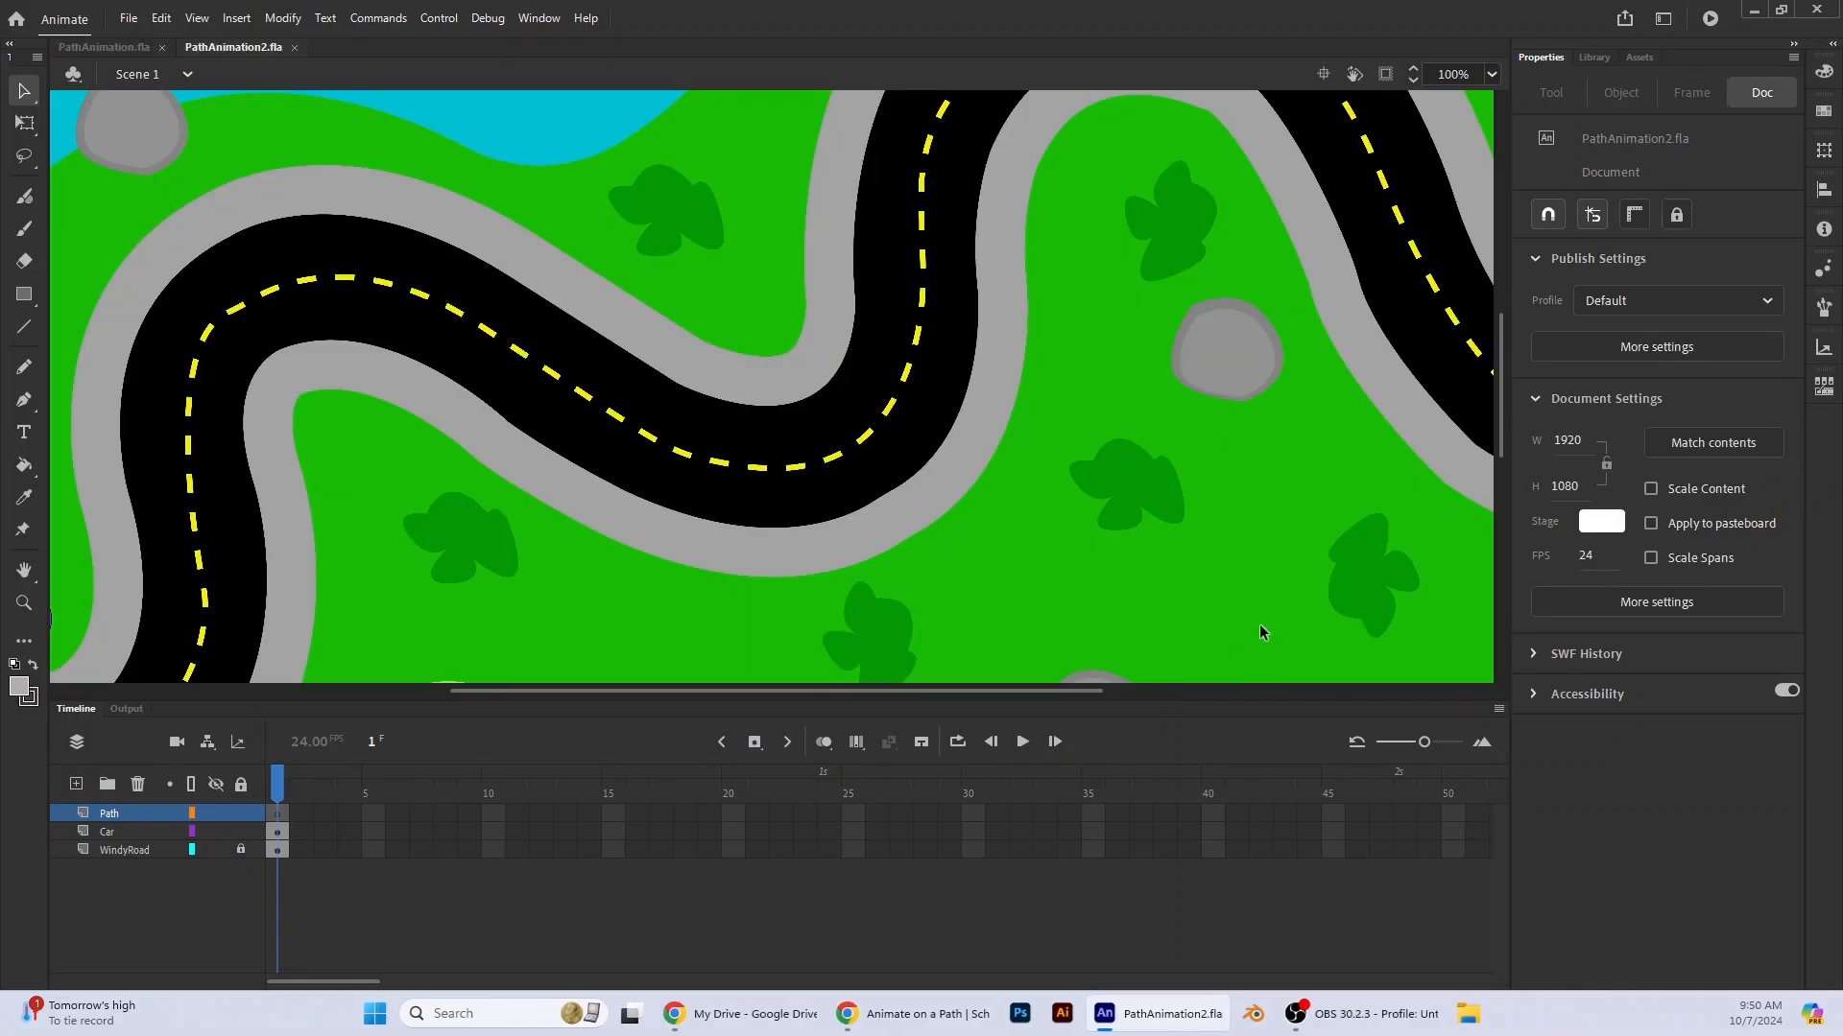
scroll(717, 539, down, 4)
scroll(717, 539, up, 2)
drag(657, 687, 637, 687)
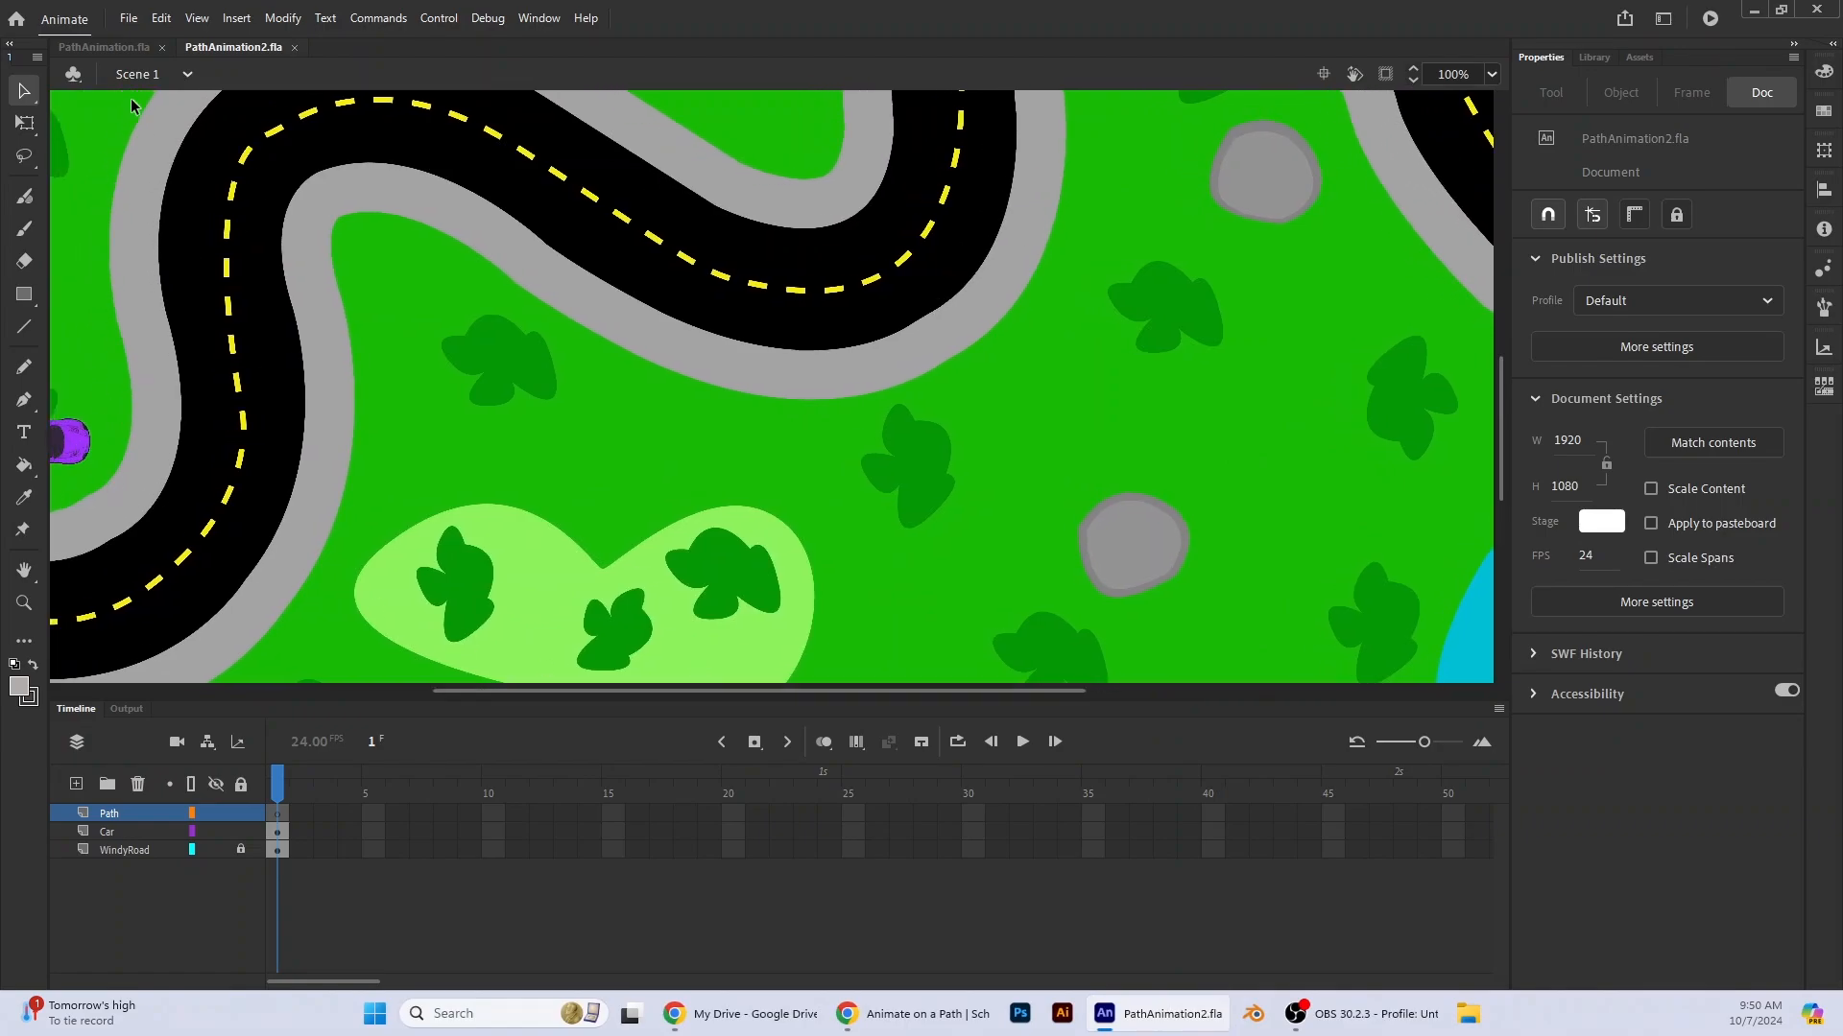
click(130, 53)
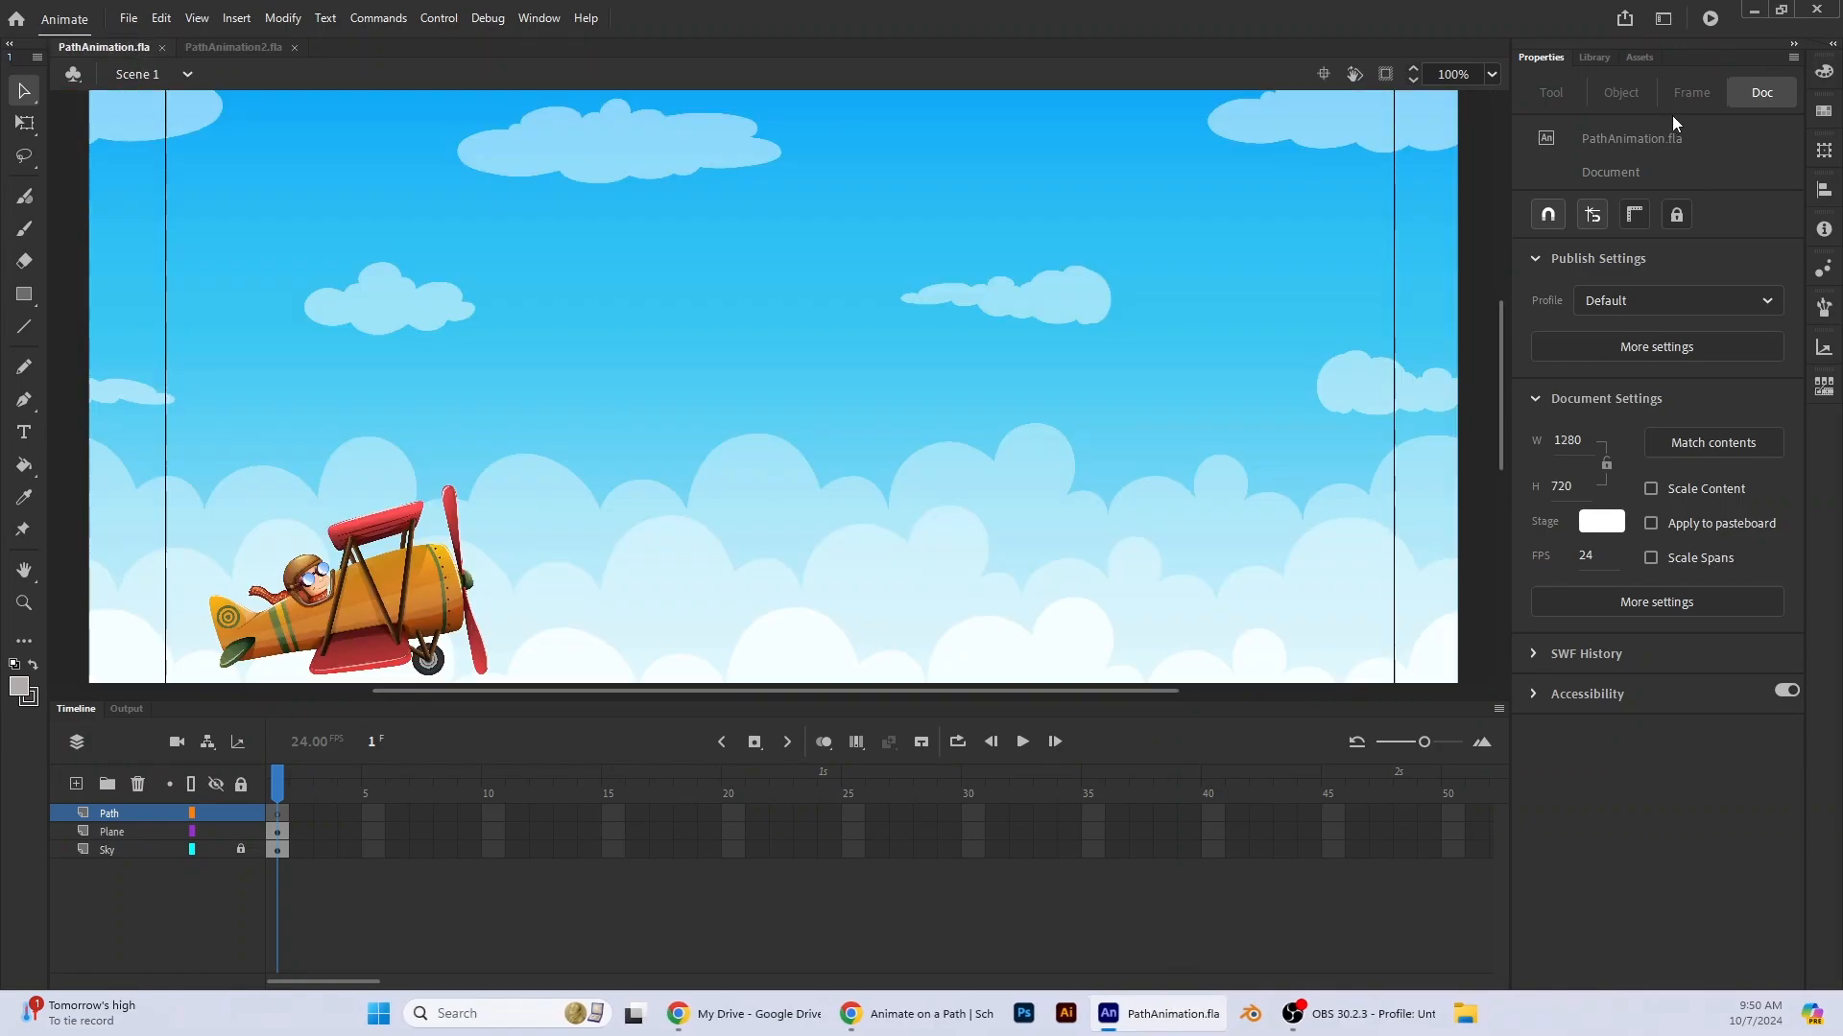
click(1491, 74)
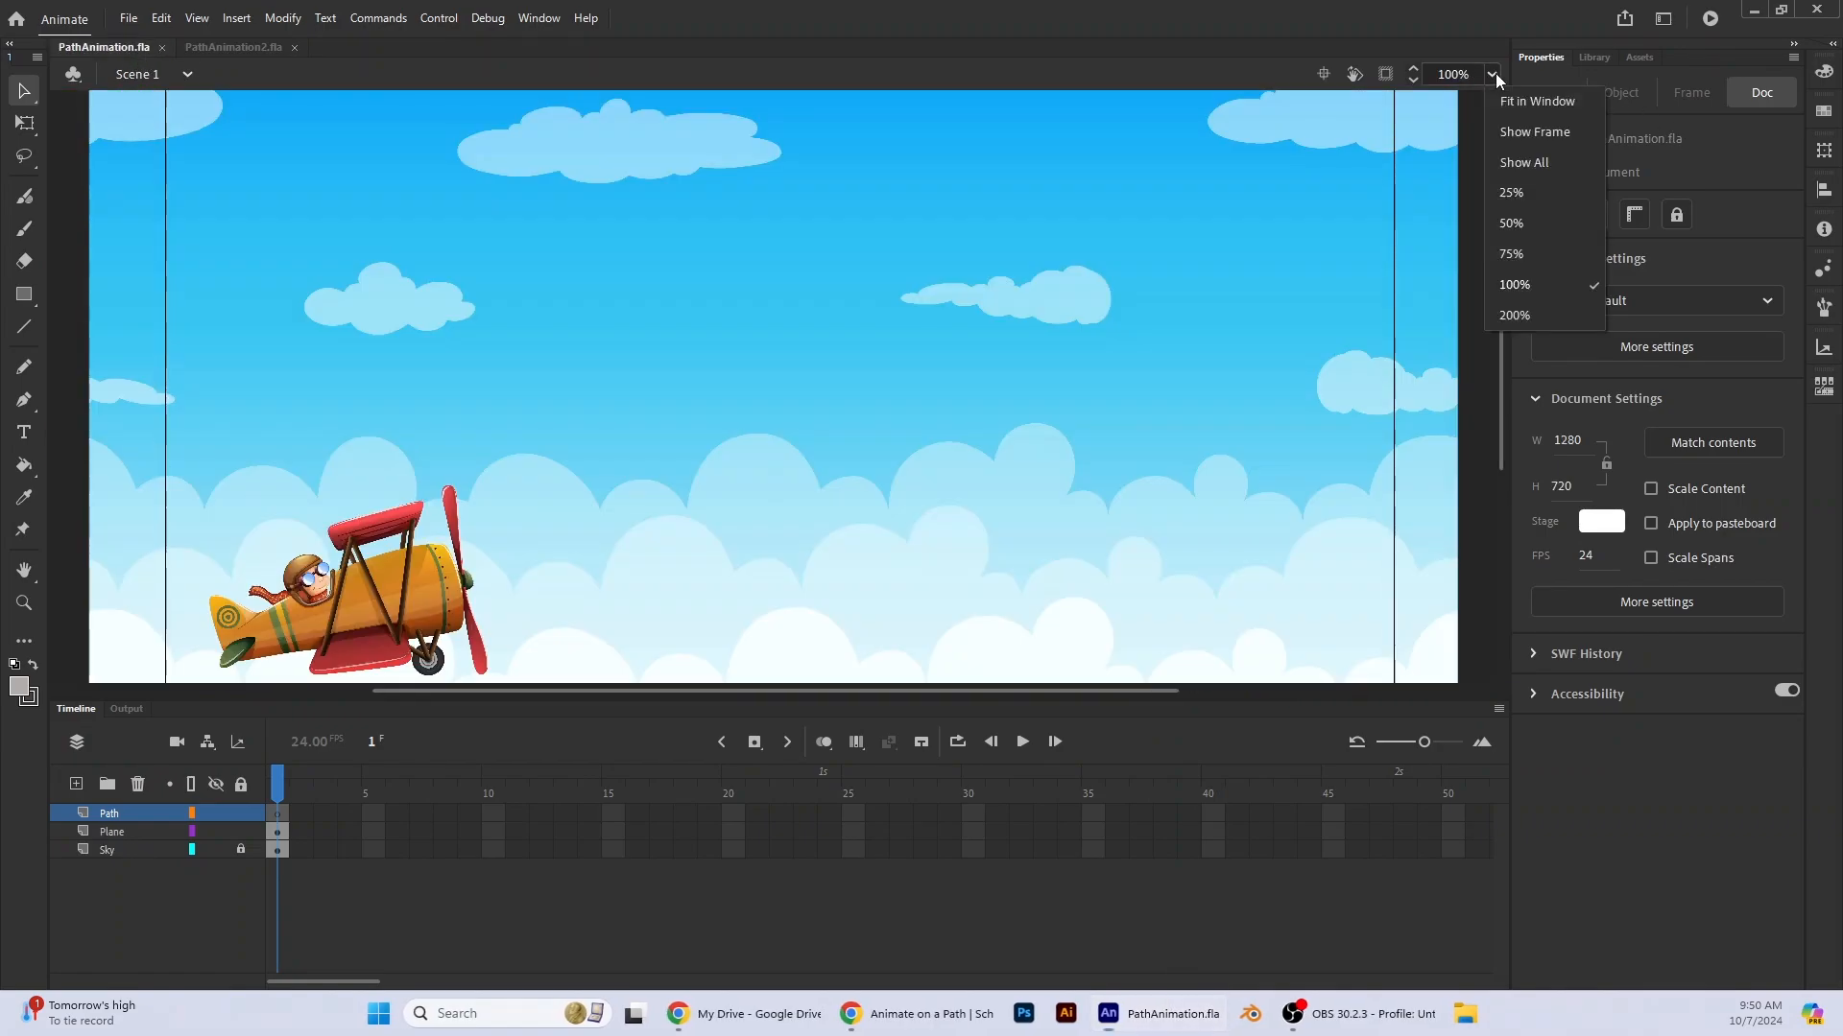
click(1540, 134)
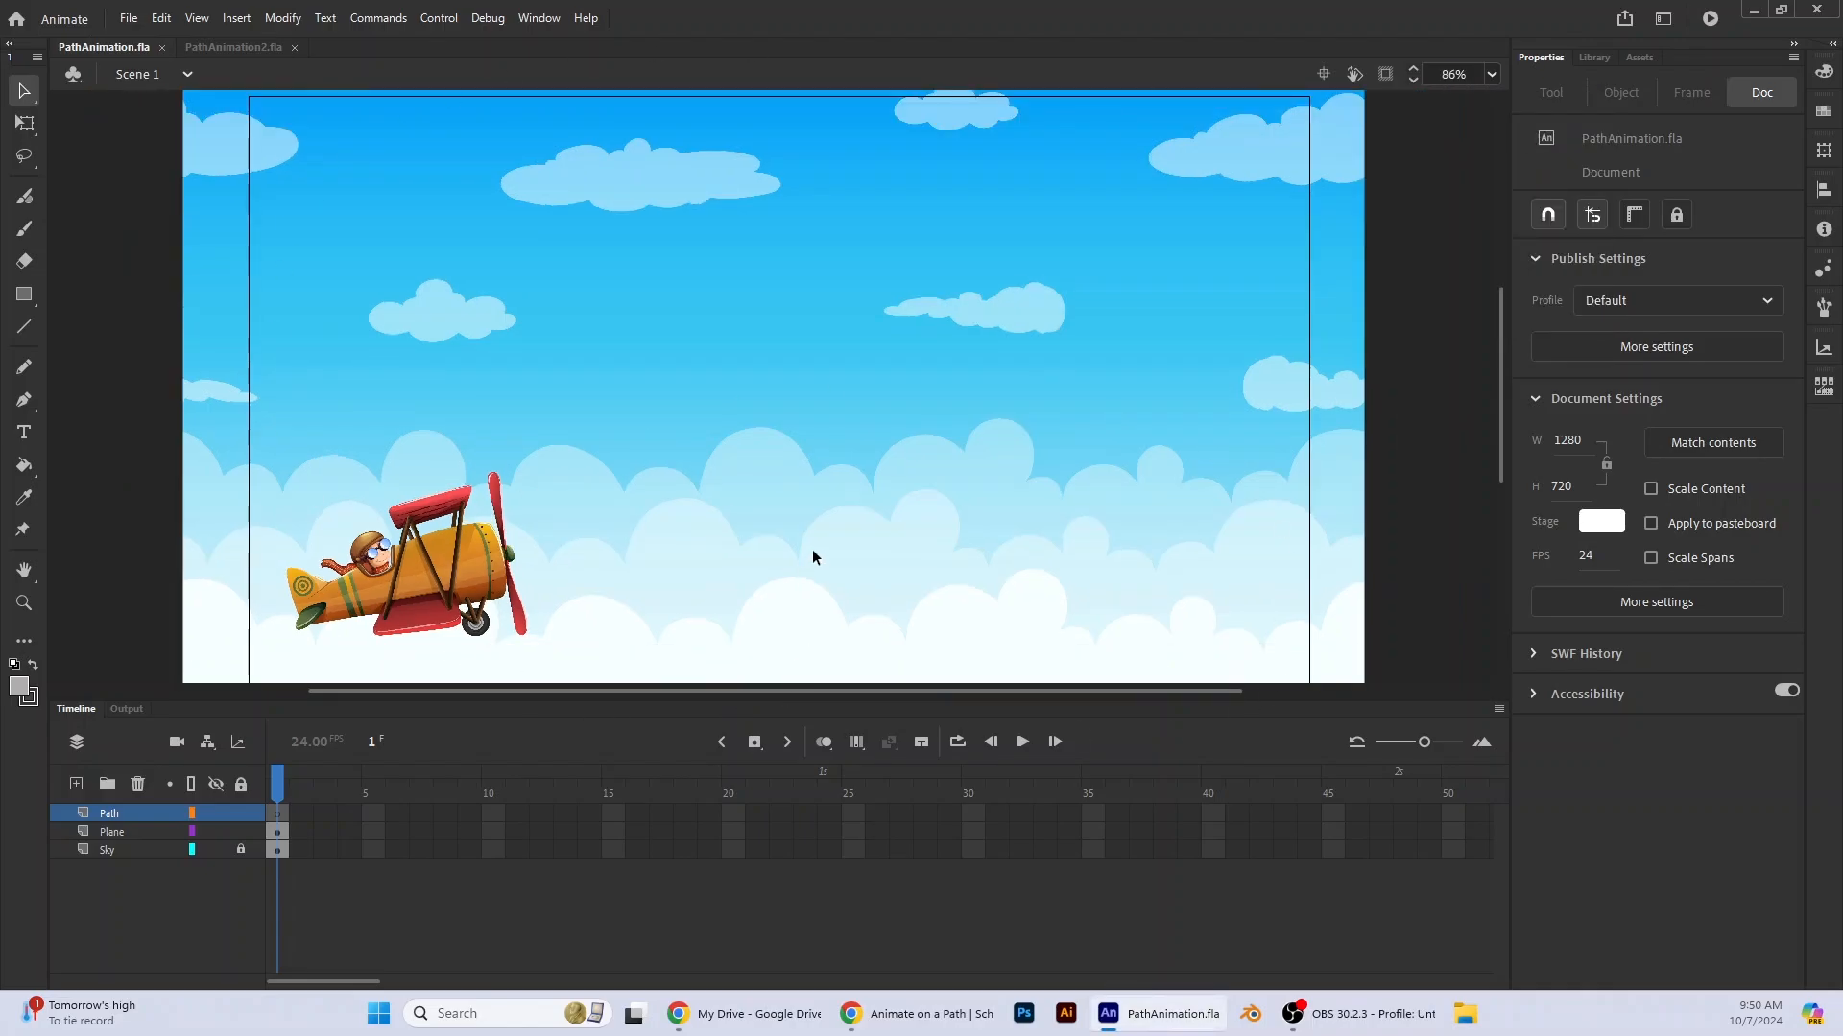
click(233, 47)
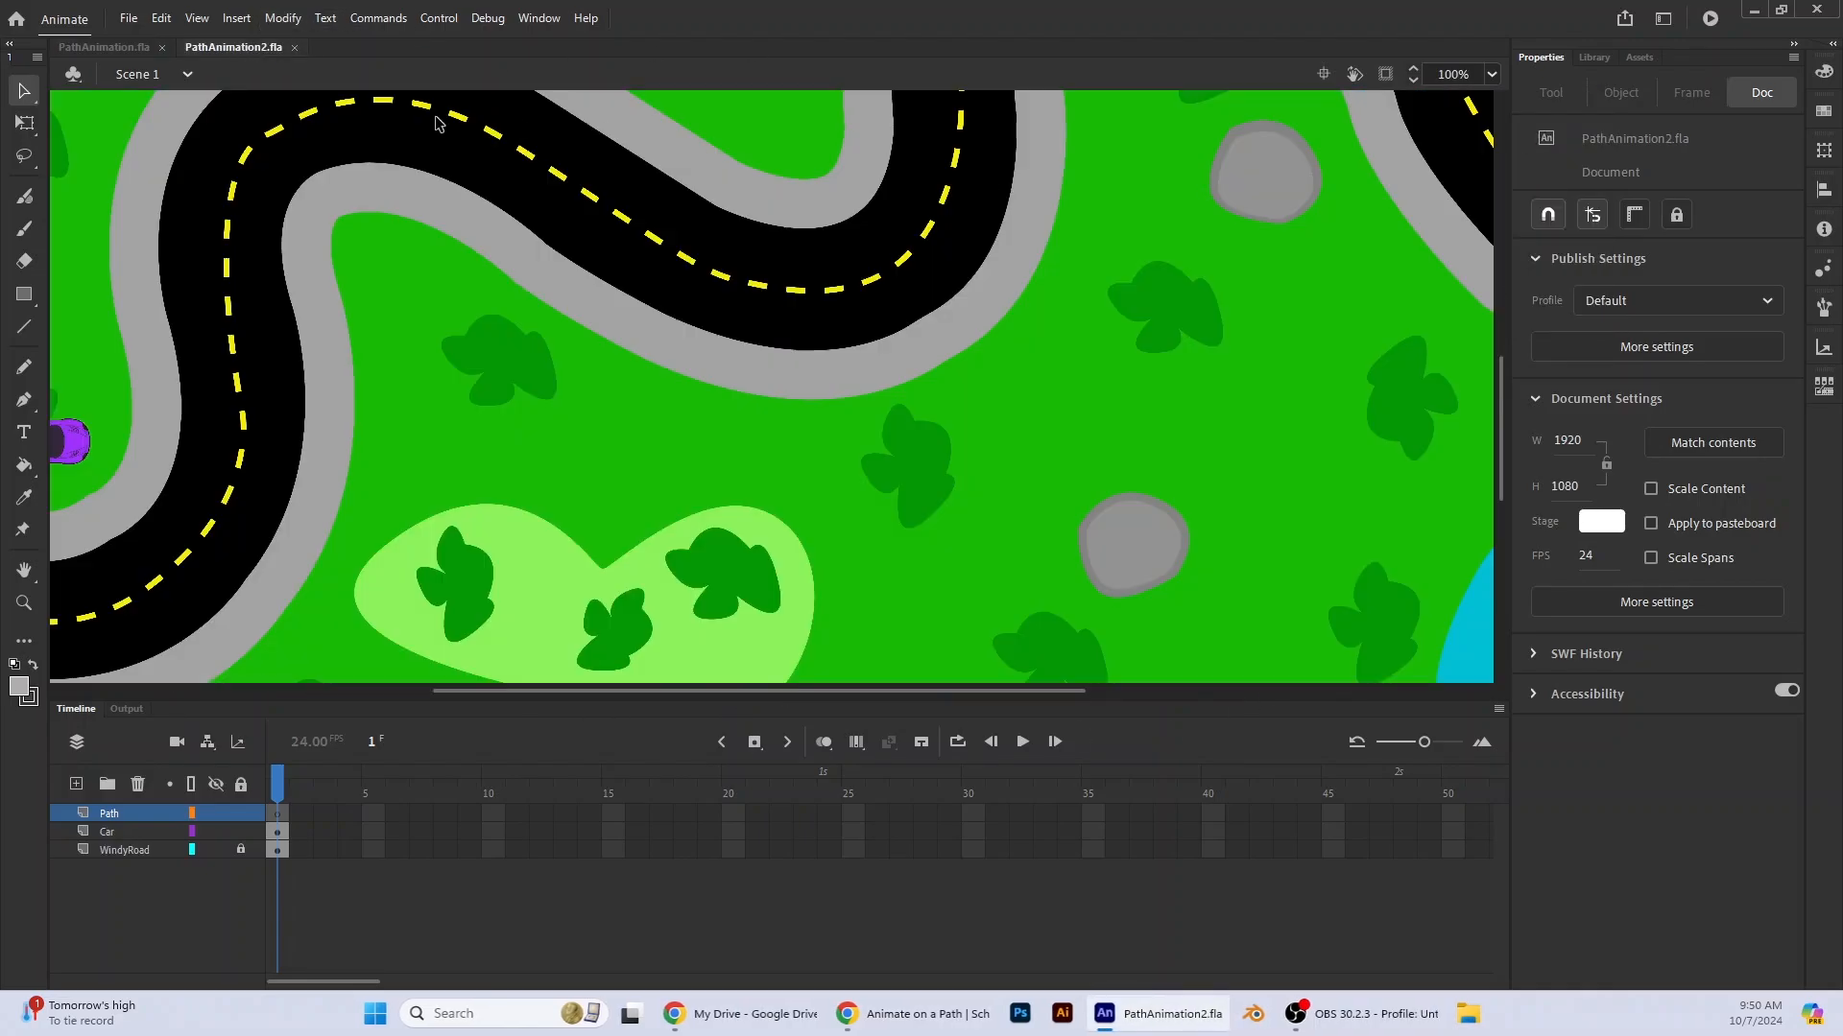
click(1491, 76)
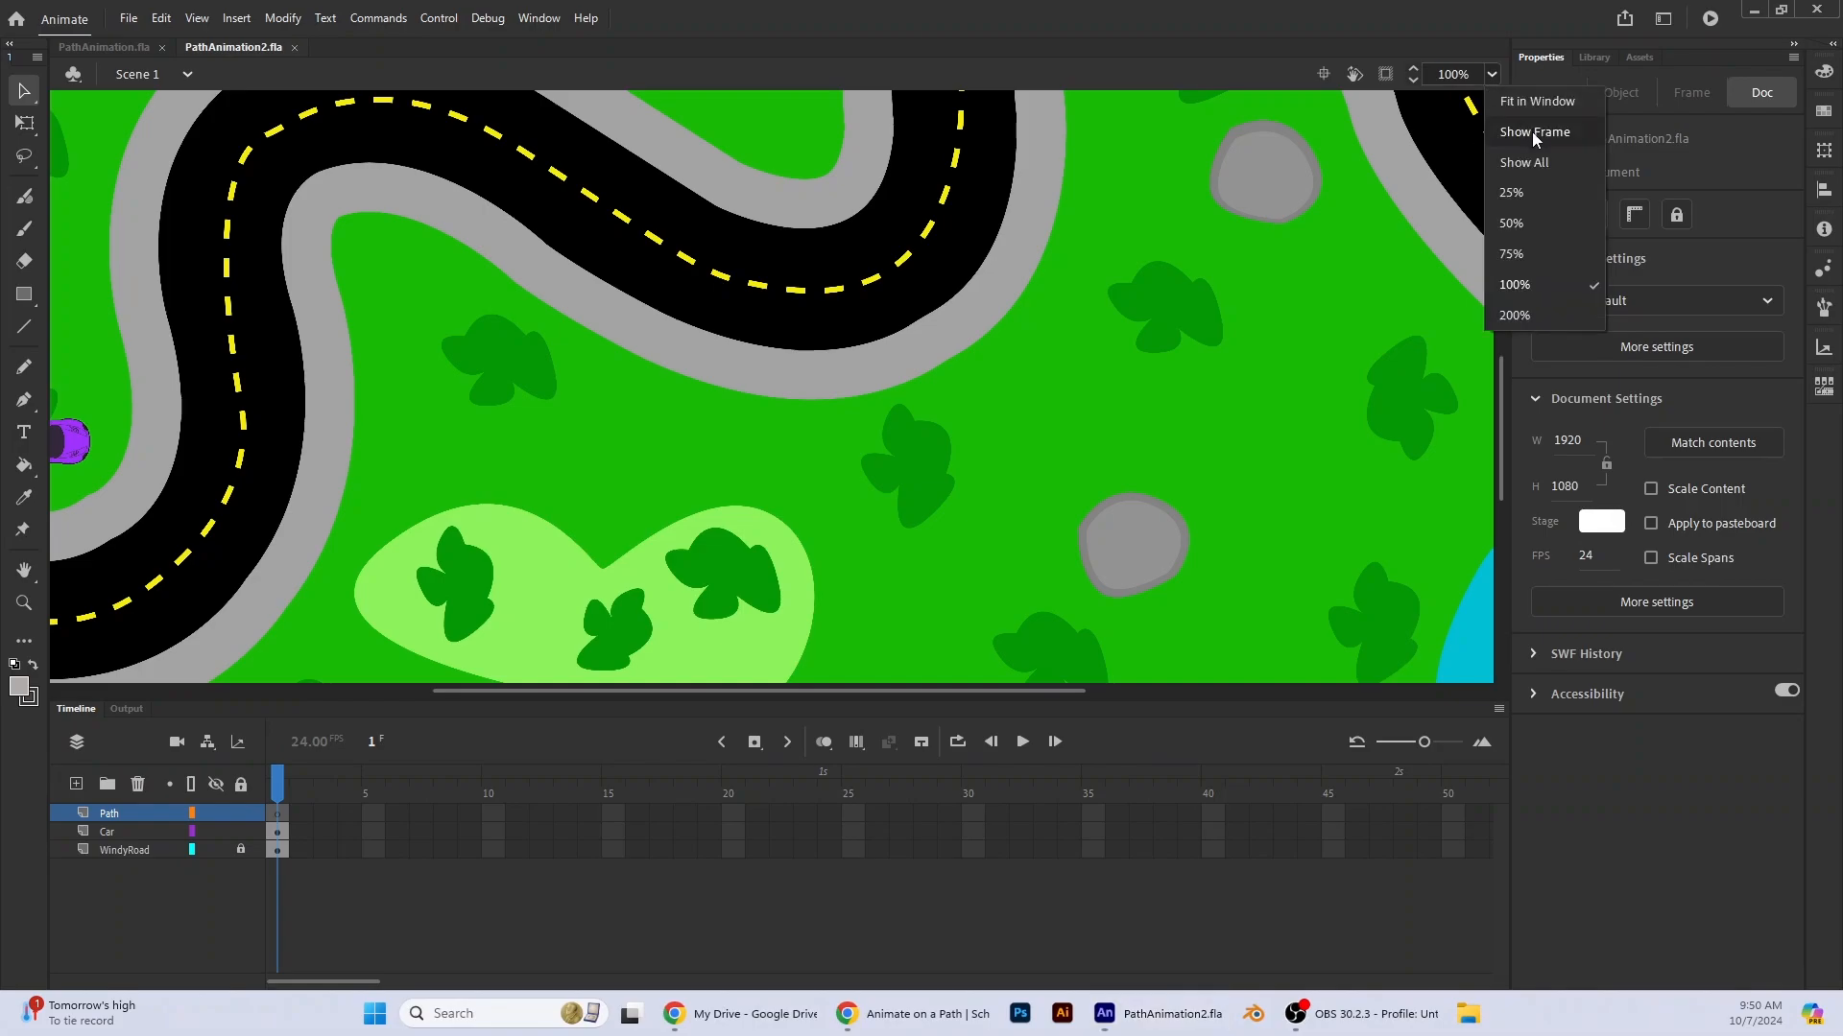
click(1535, 131)
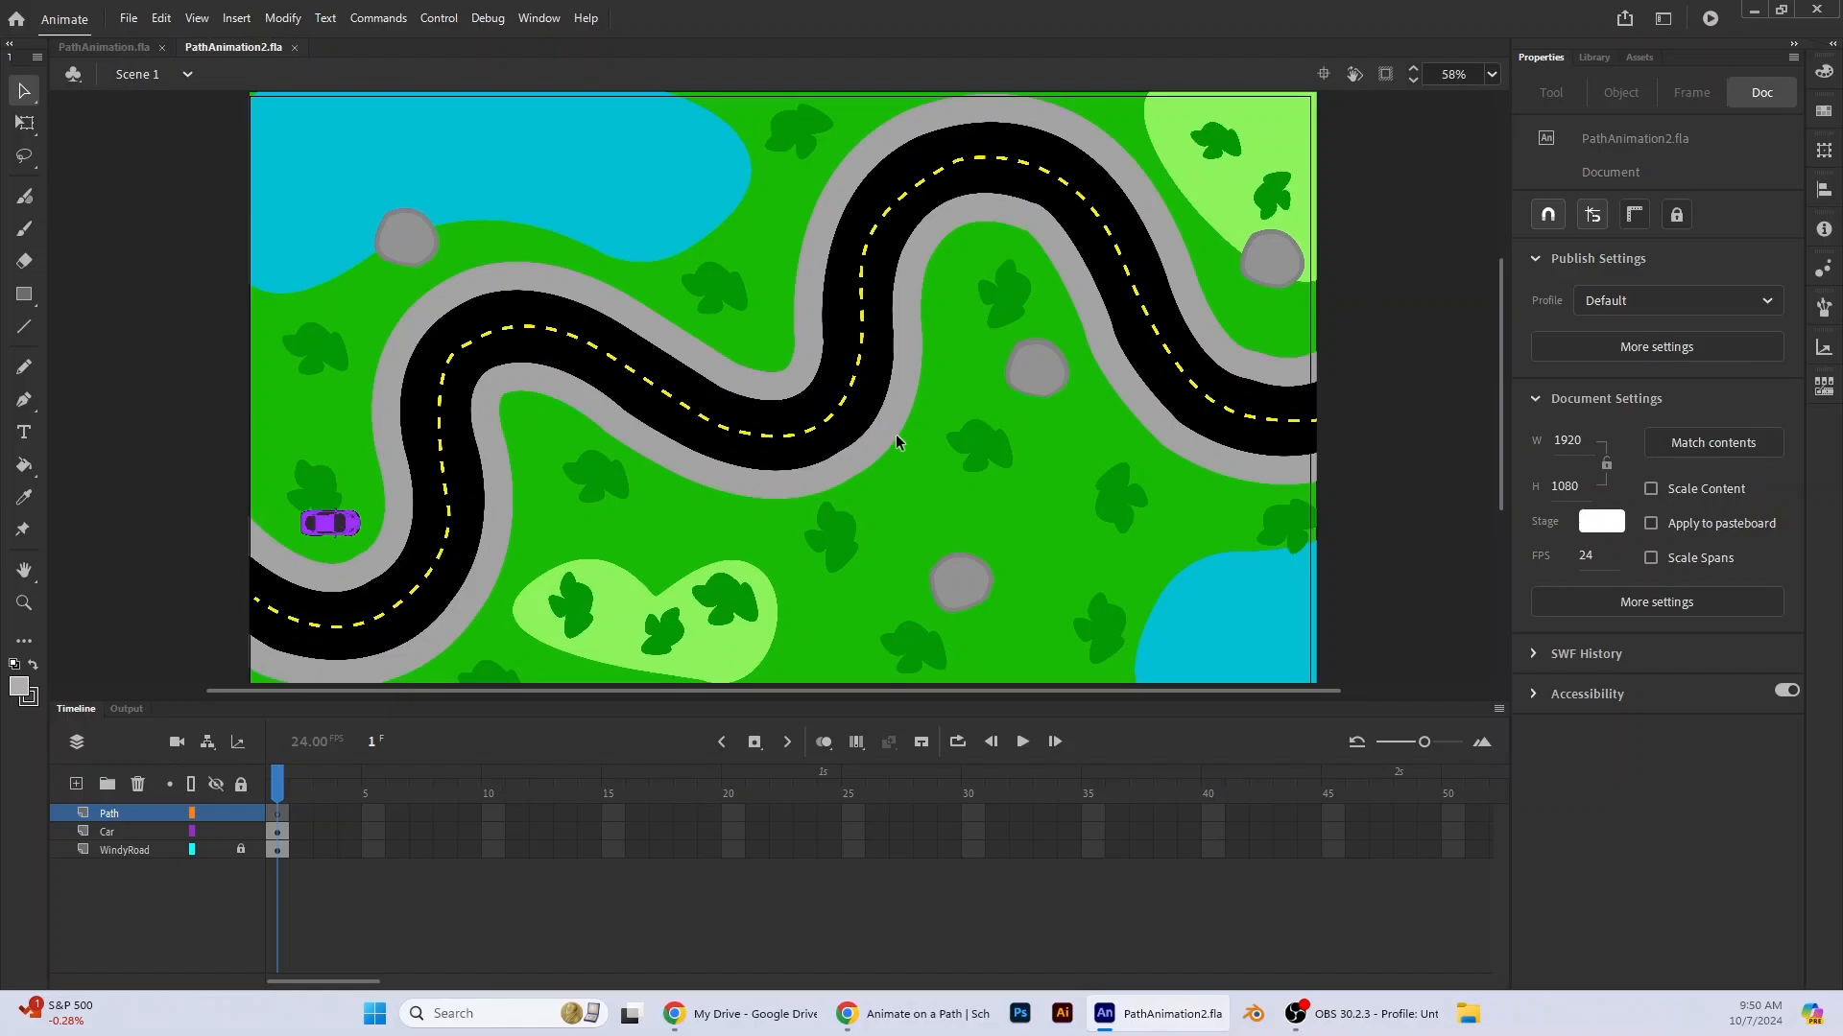
- In PathAnimation.fla, move the plane on the Plane layer off the stage's left side, to about X -321, Y 451
click(131, 56)
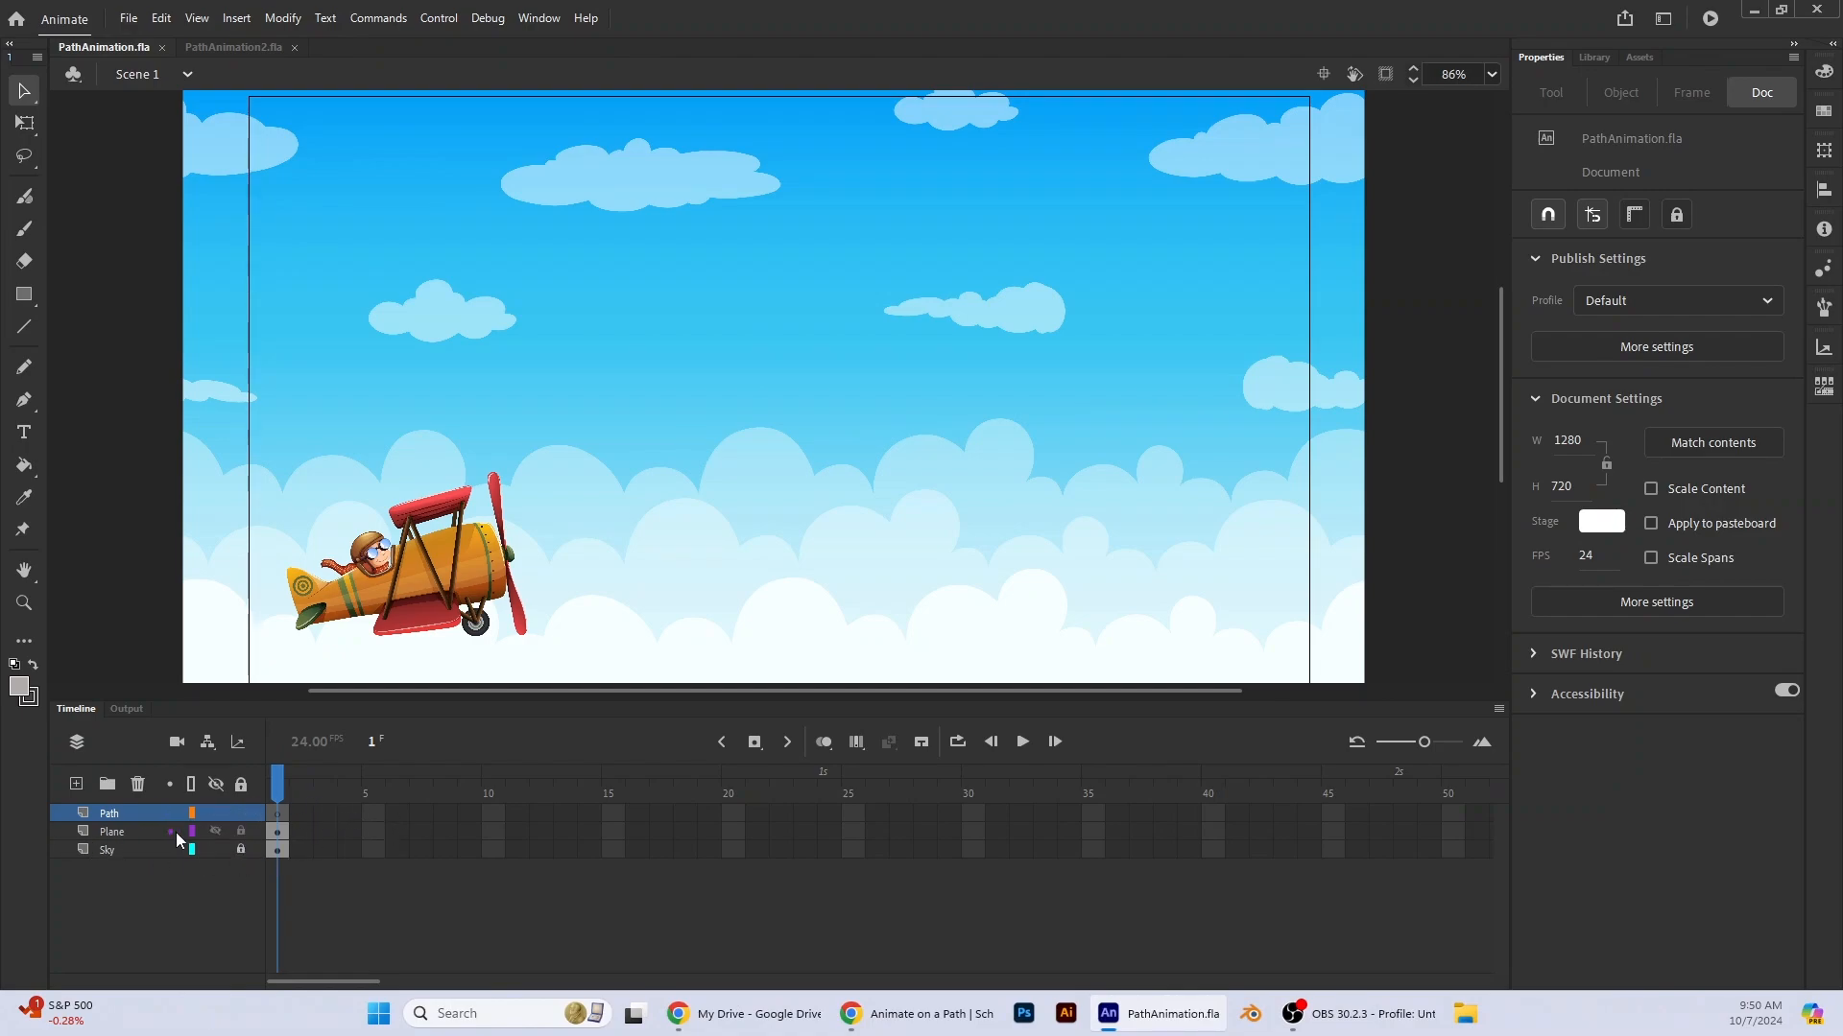
click(103, 834)
drag(425, 551, 134, 552)
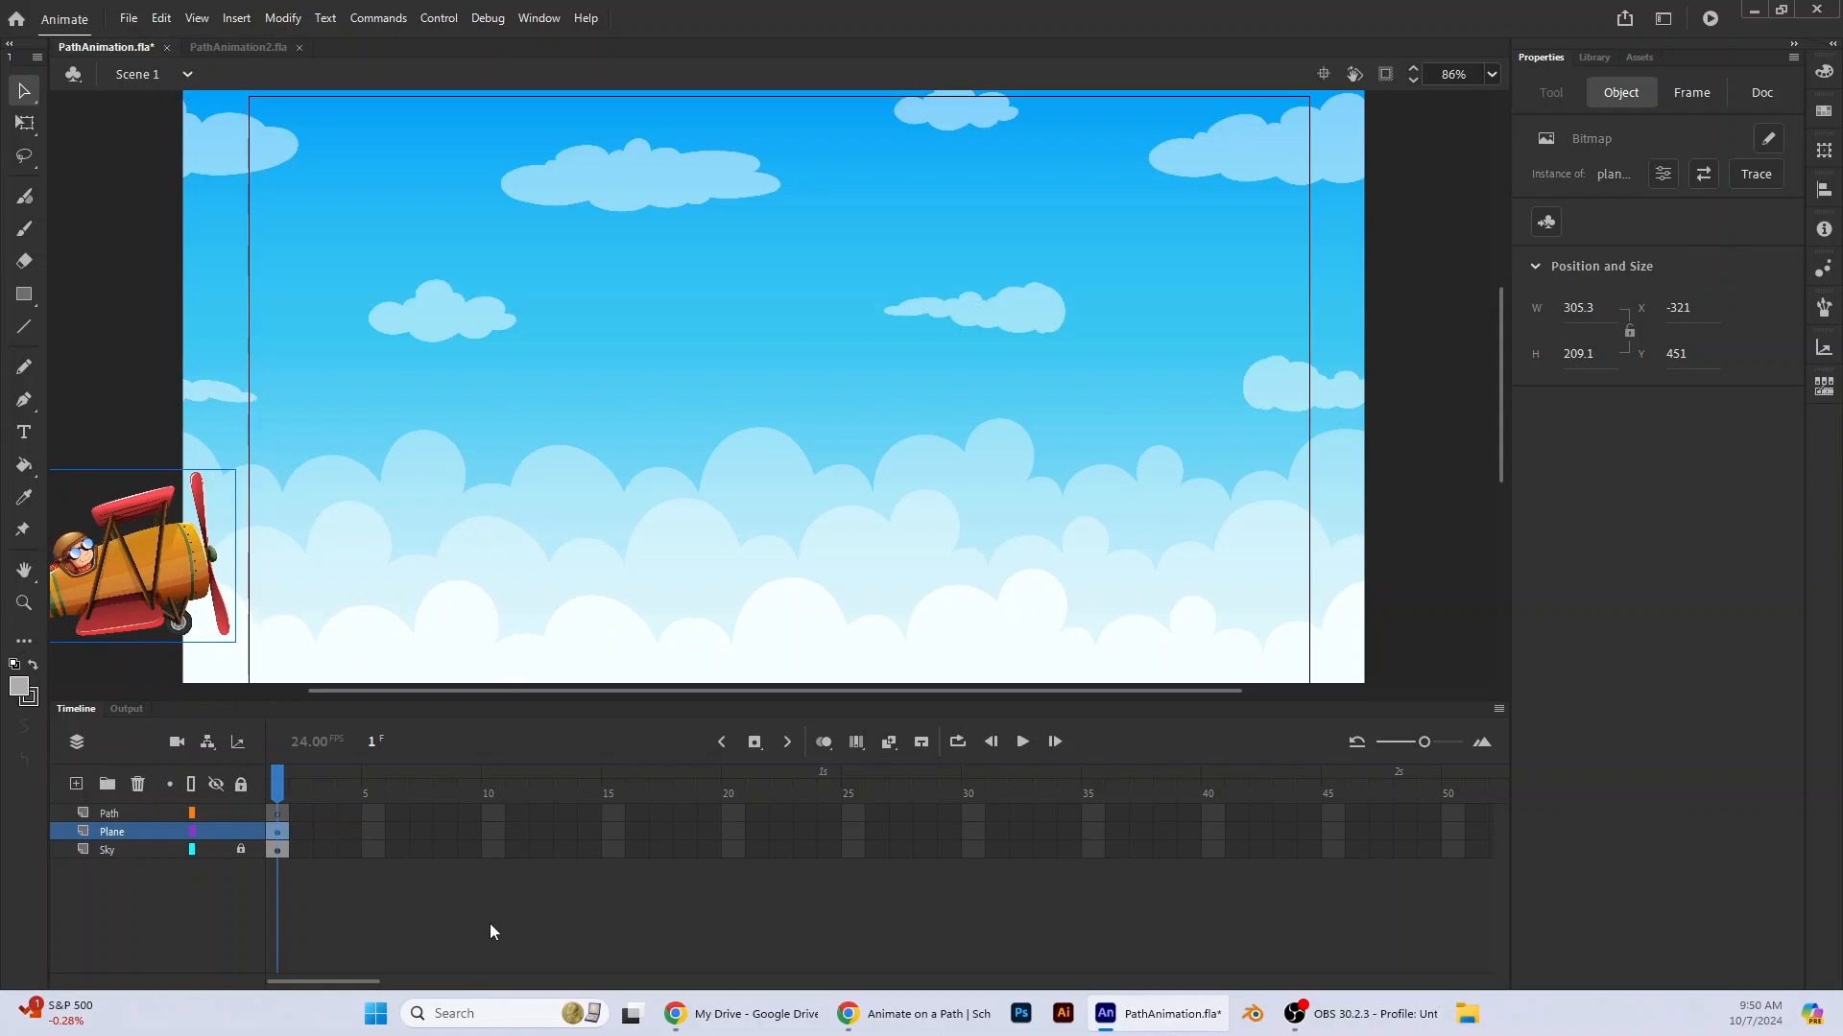
- Select frame 1 of the Path layer in PathAnimation.fla and activate the Pencil tool
click(280, 813)
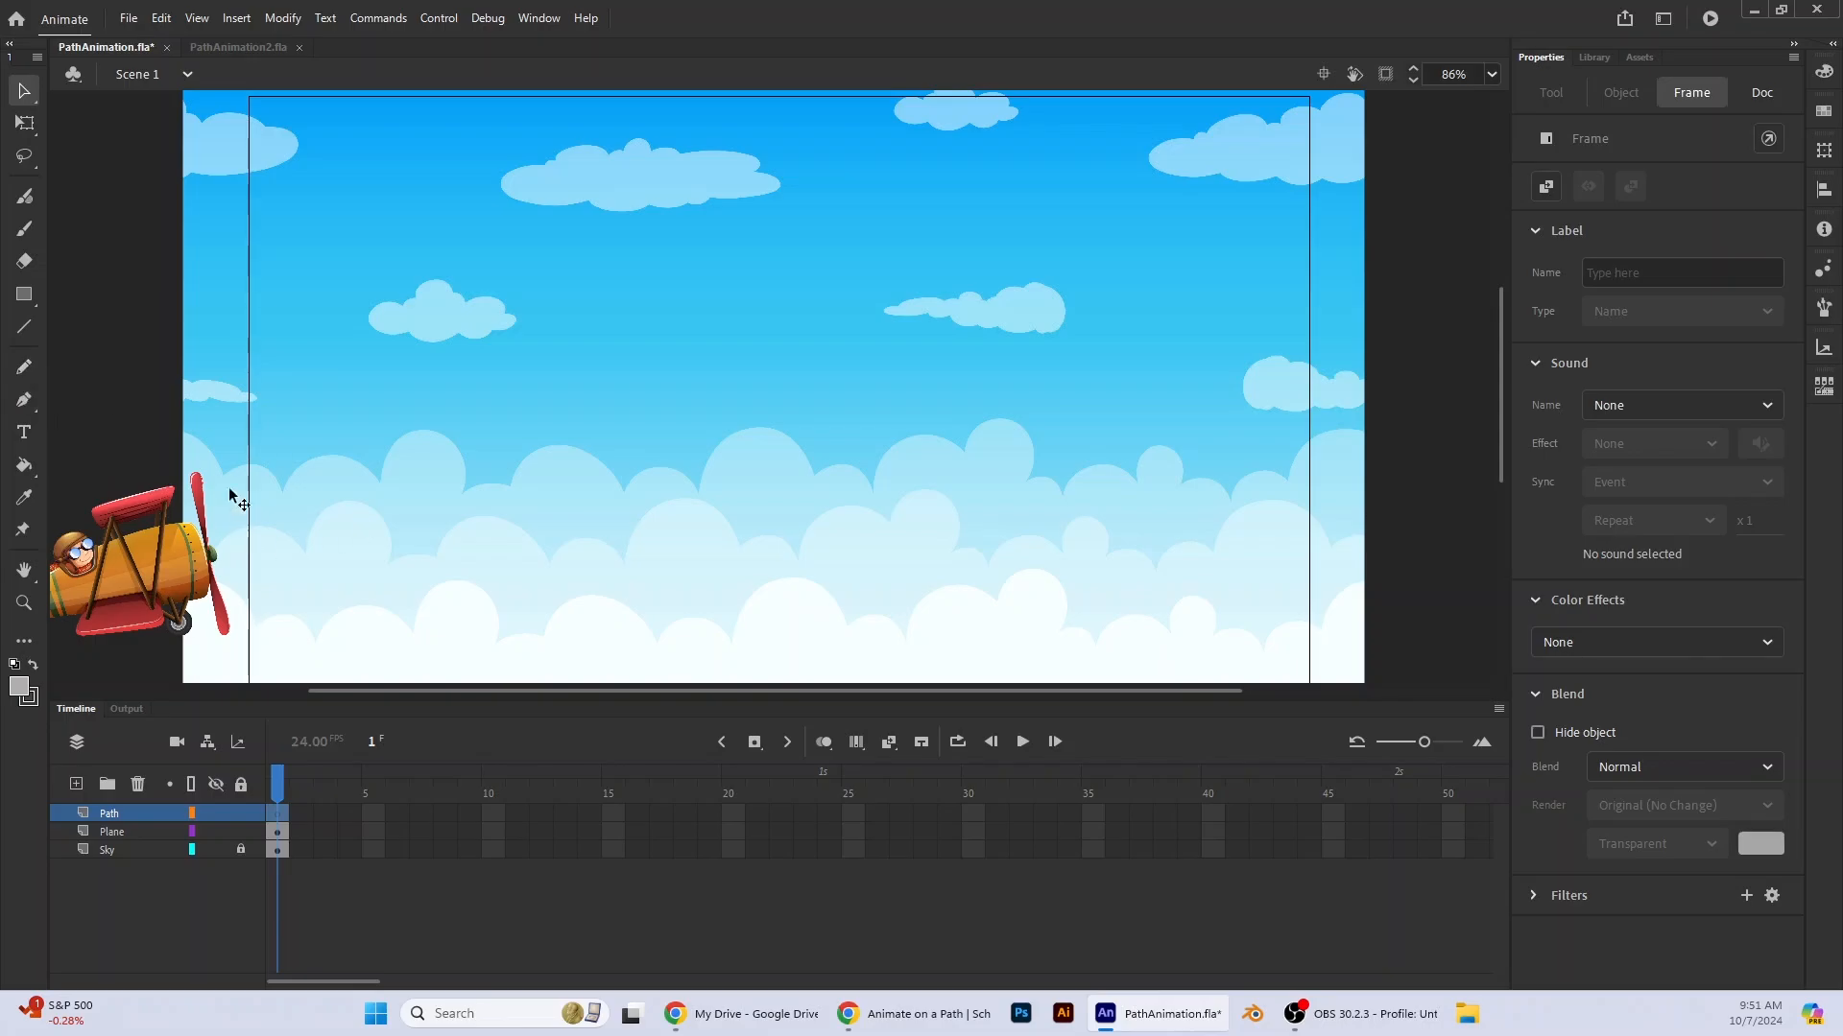
click(238, 47)
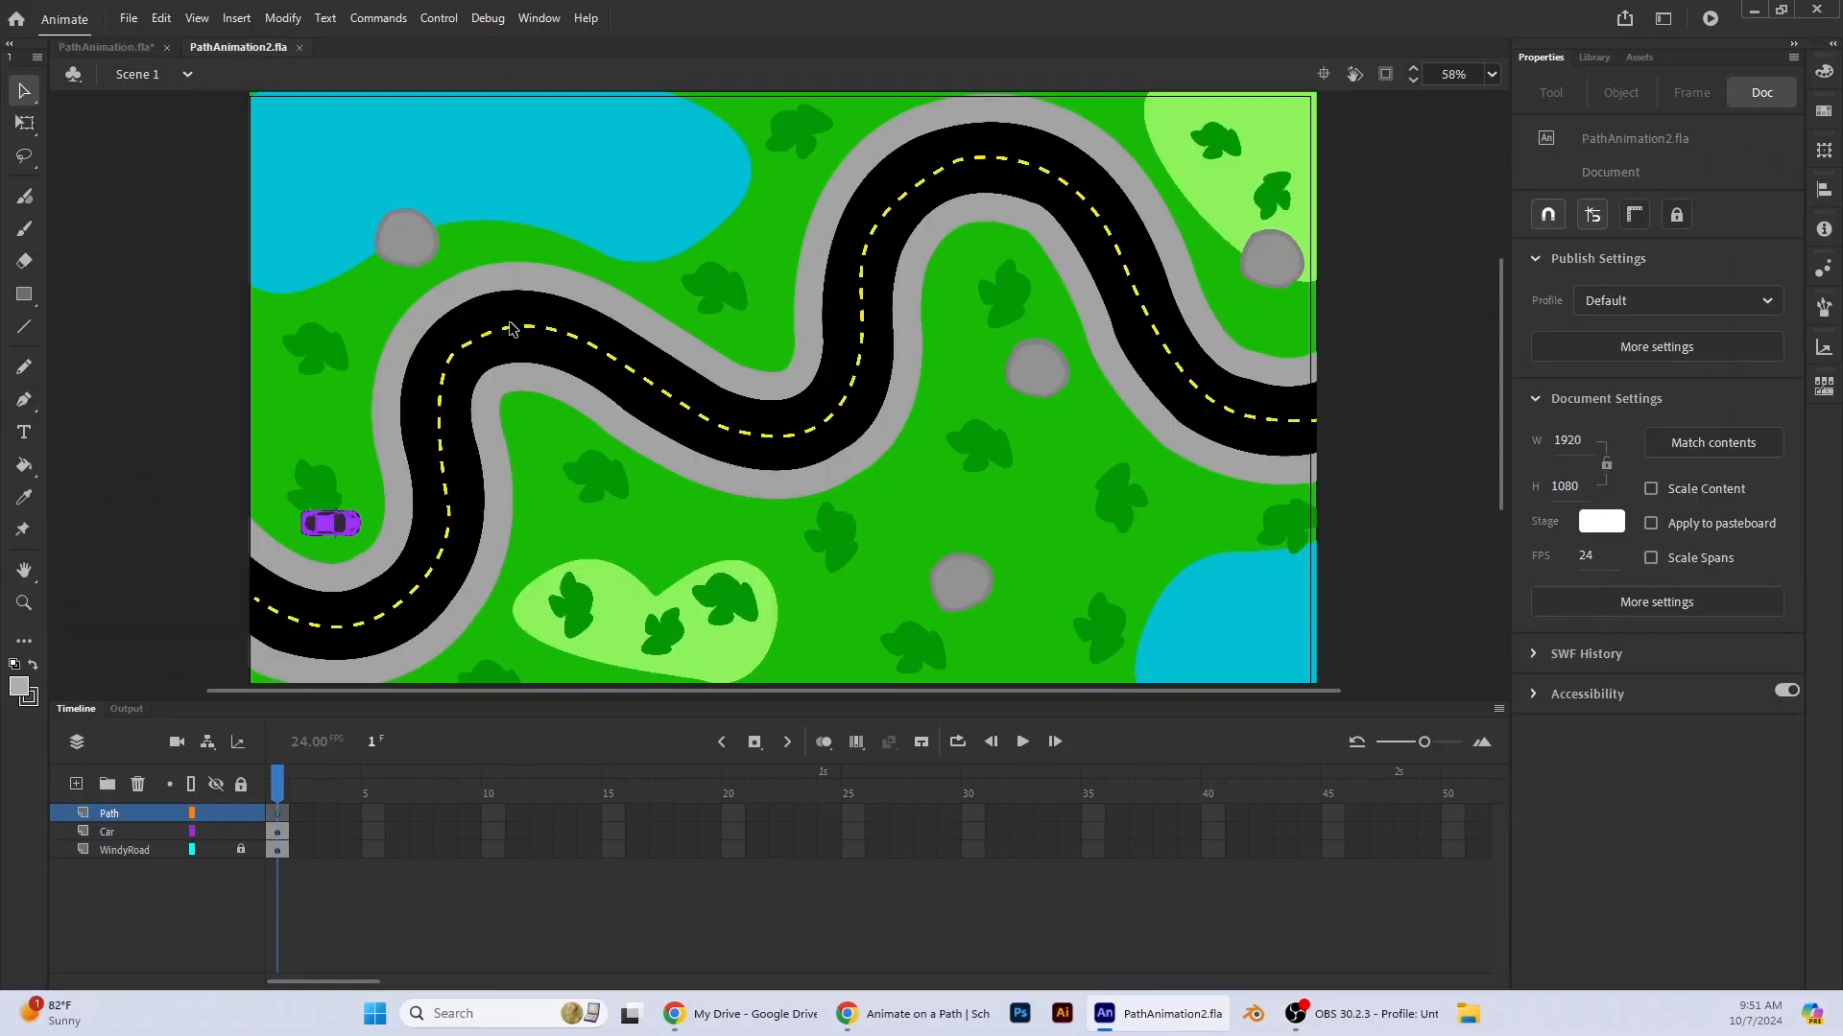
click(106, 47)
click(24, 366)
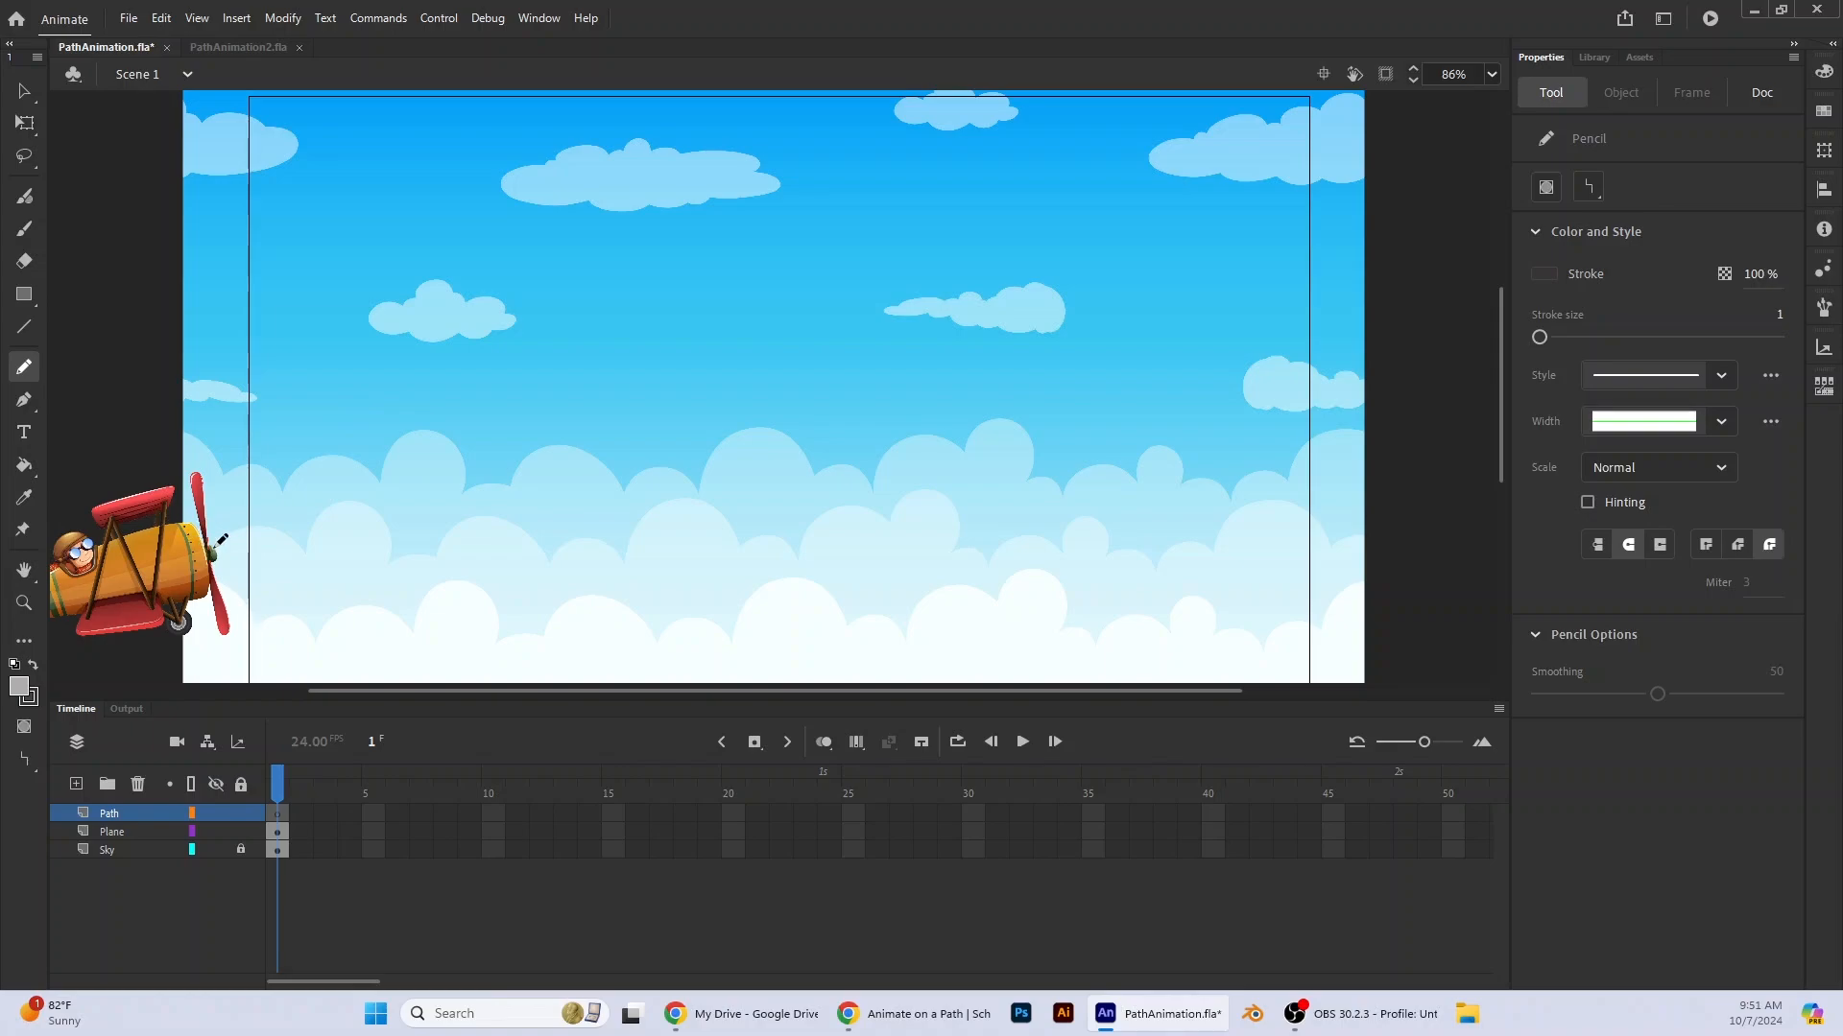
mouse_move(132, 547)
mouse_down()
mouse_move(269, 535)
mouse_move(367, 487)
mouse_move(574, 323)
mouse_up()
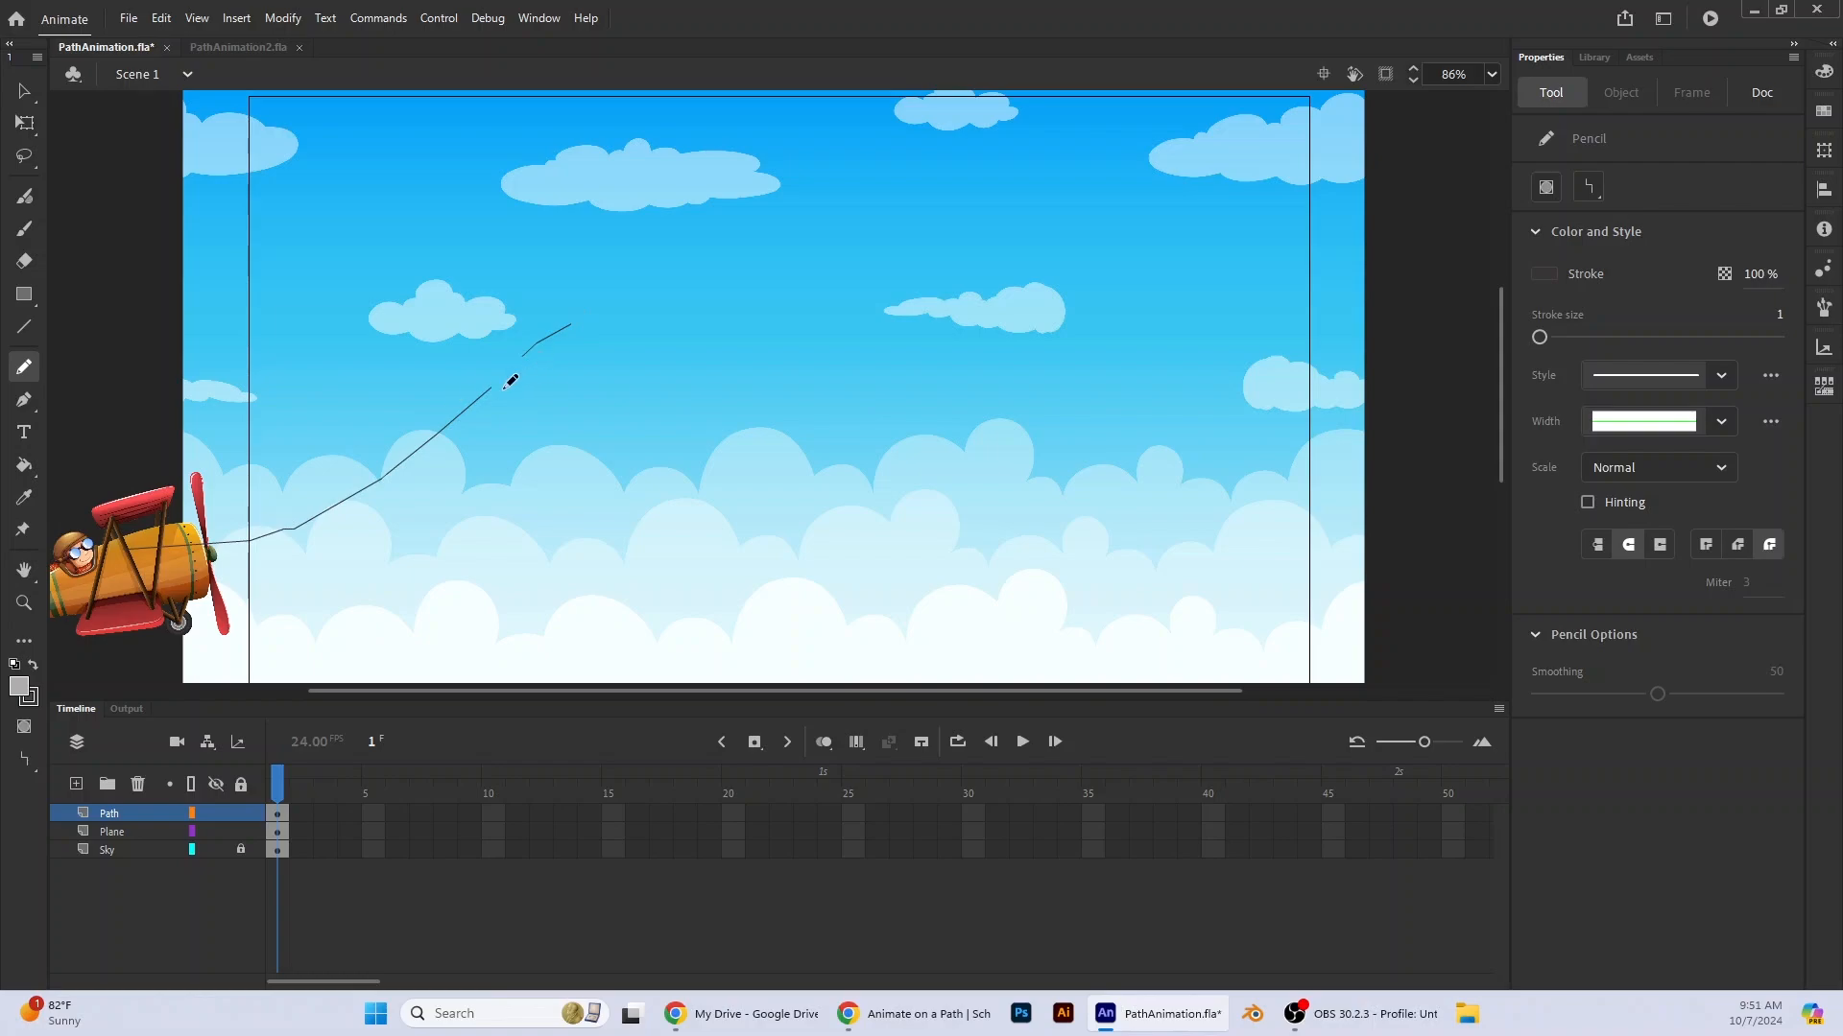
key(ctrl+z)
key(ctrl+z)
- Draw a freehand flight path with one loop across the sky and move the plane to its start, about X -285, Y 451
mouse_move(204, 533)
mouse_down()
mouse_move(585, 310)
mouse_move(725, 256)
mouse_move(882, 285)
mouse_move(948, 424)
mouse_move(863, 510)
mouse_move(726, 523)
mouse_move(615, 433)
mouse_move(626, 314)
mouse_move(715, 248)
mouse_move(940, 261)
mouse_move(1194, 340)
mouse_move(1508, 331)
mouse_up()
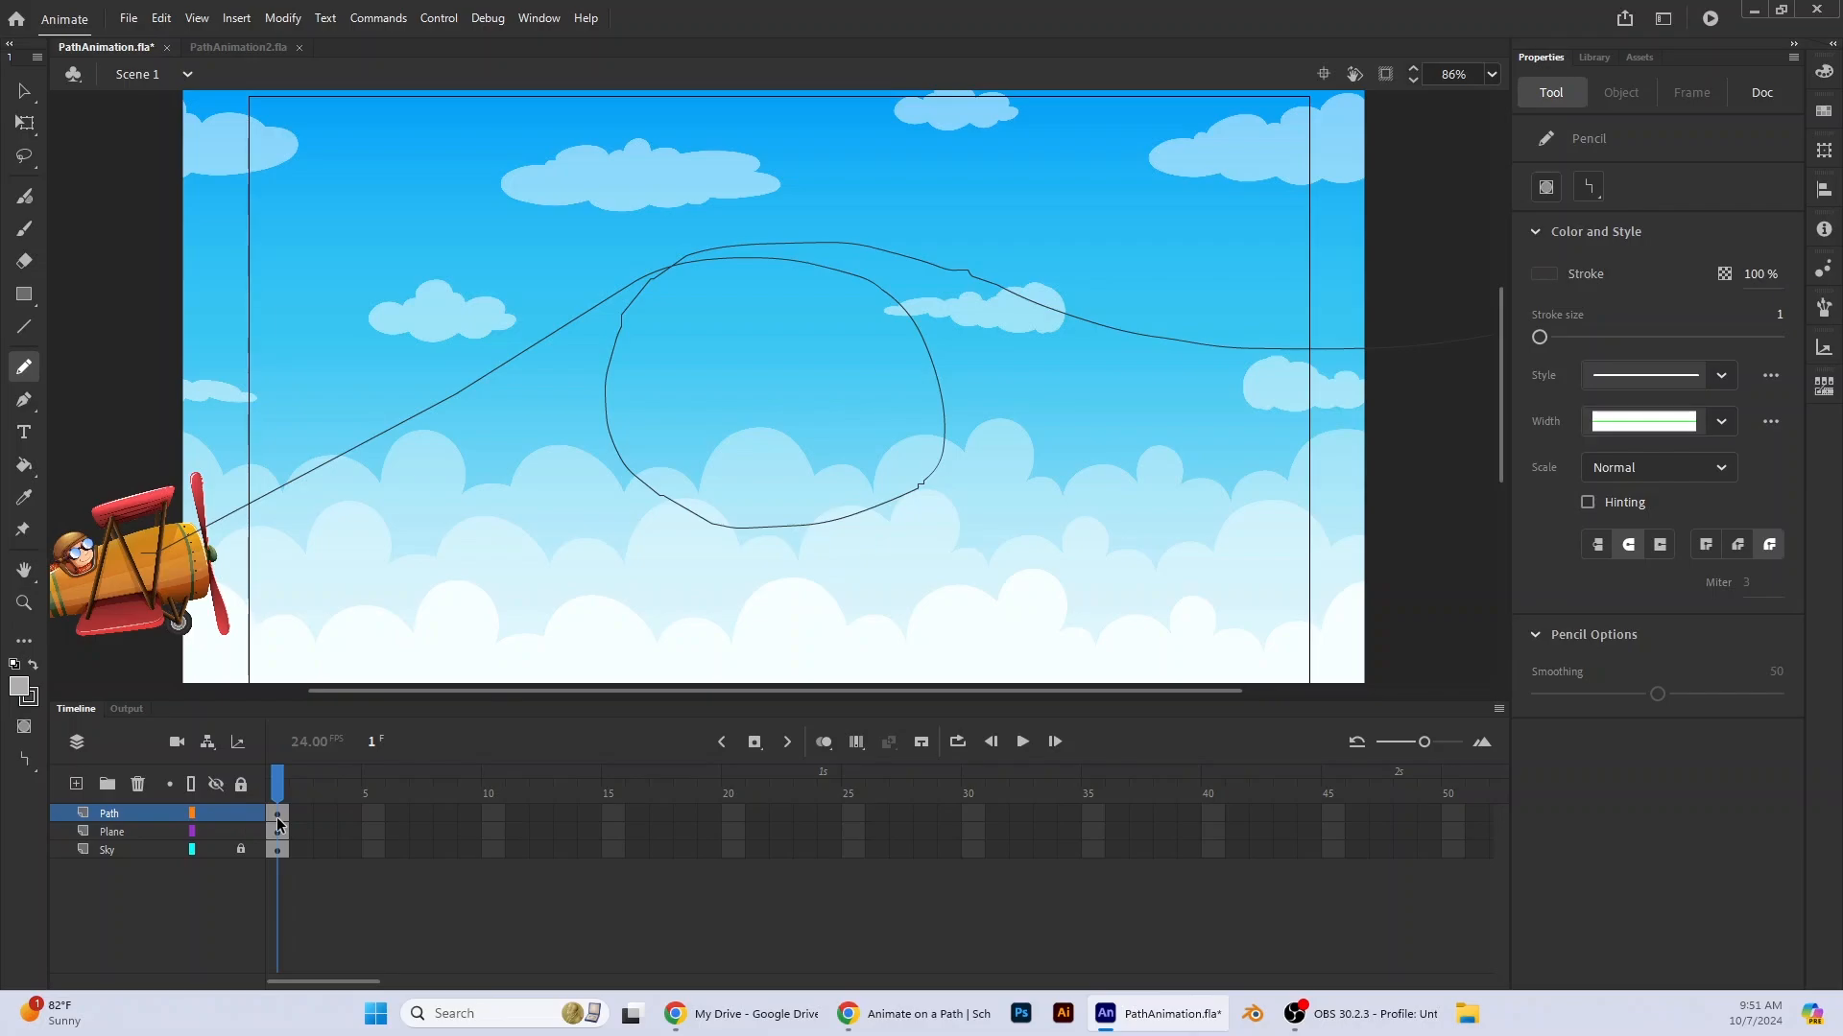
click(130, 833)
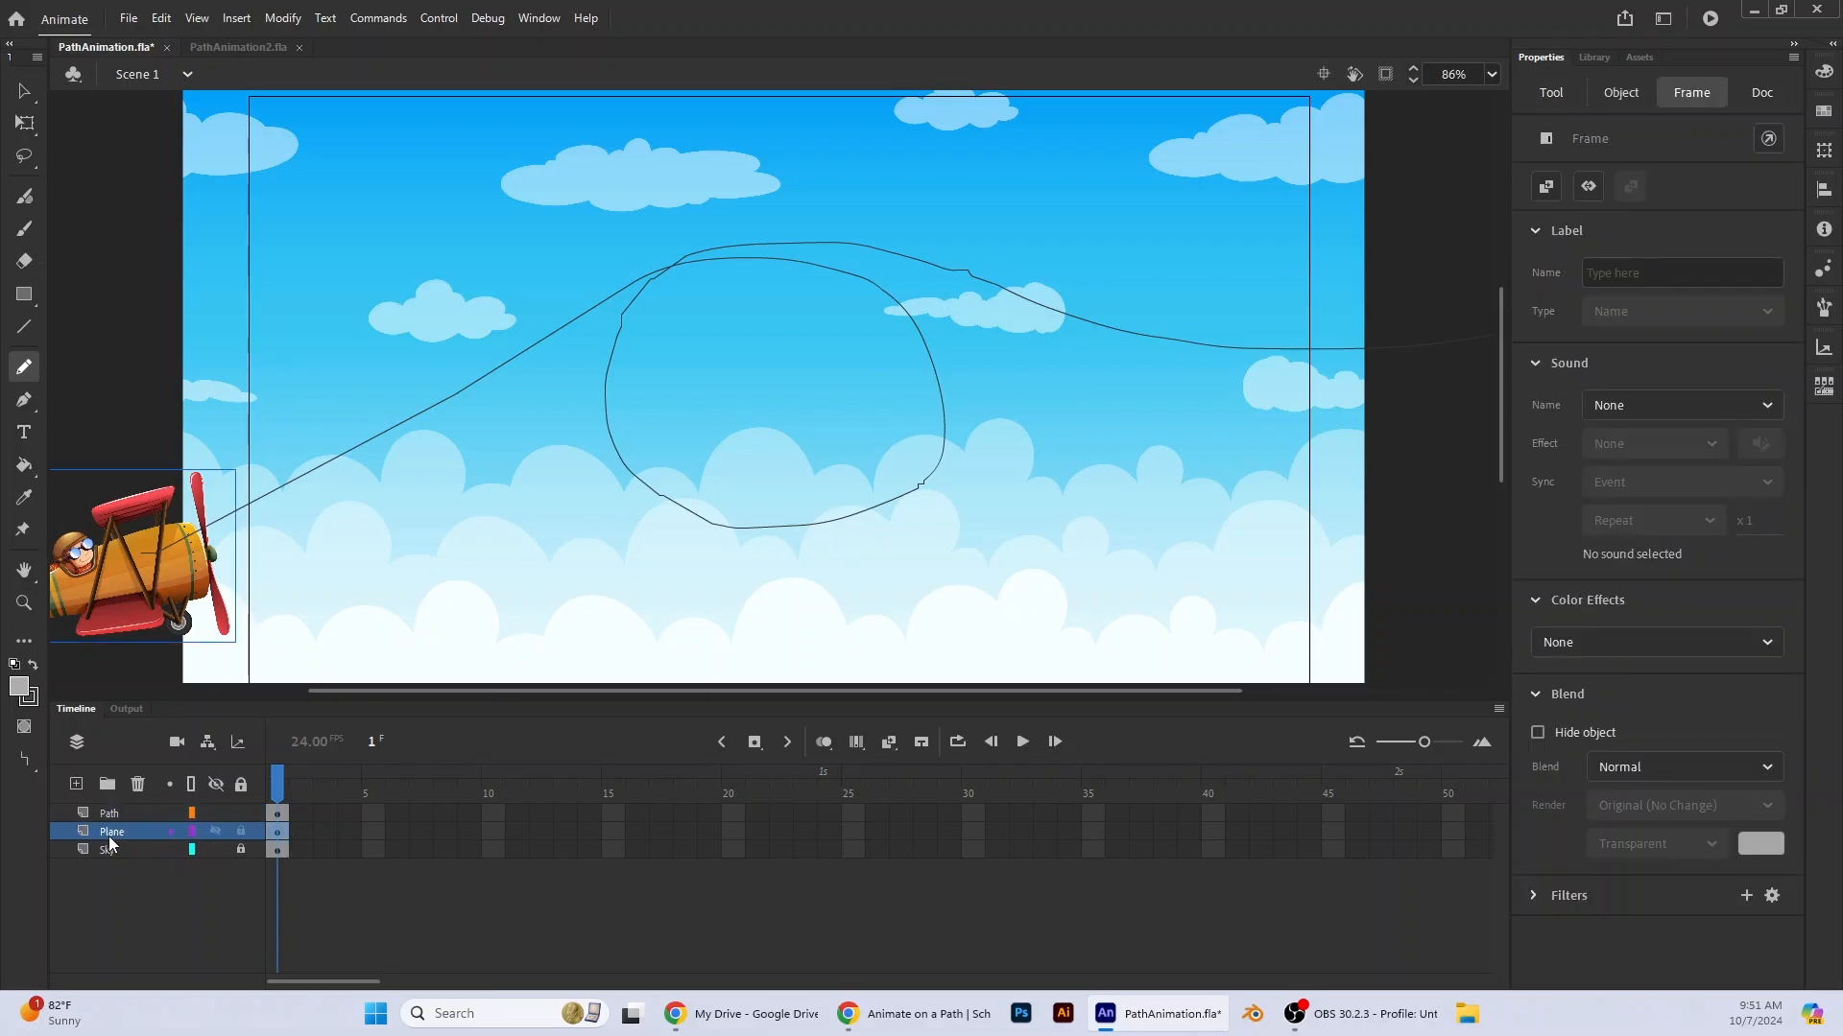
click(24, 91)
drag(174, 589, 157, 598)
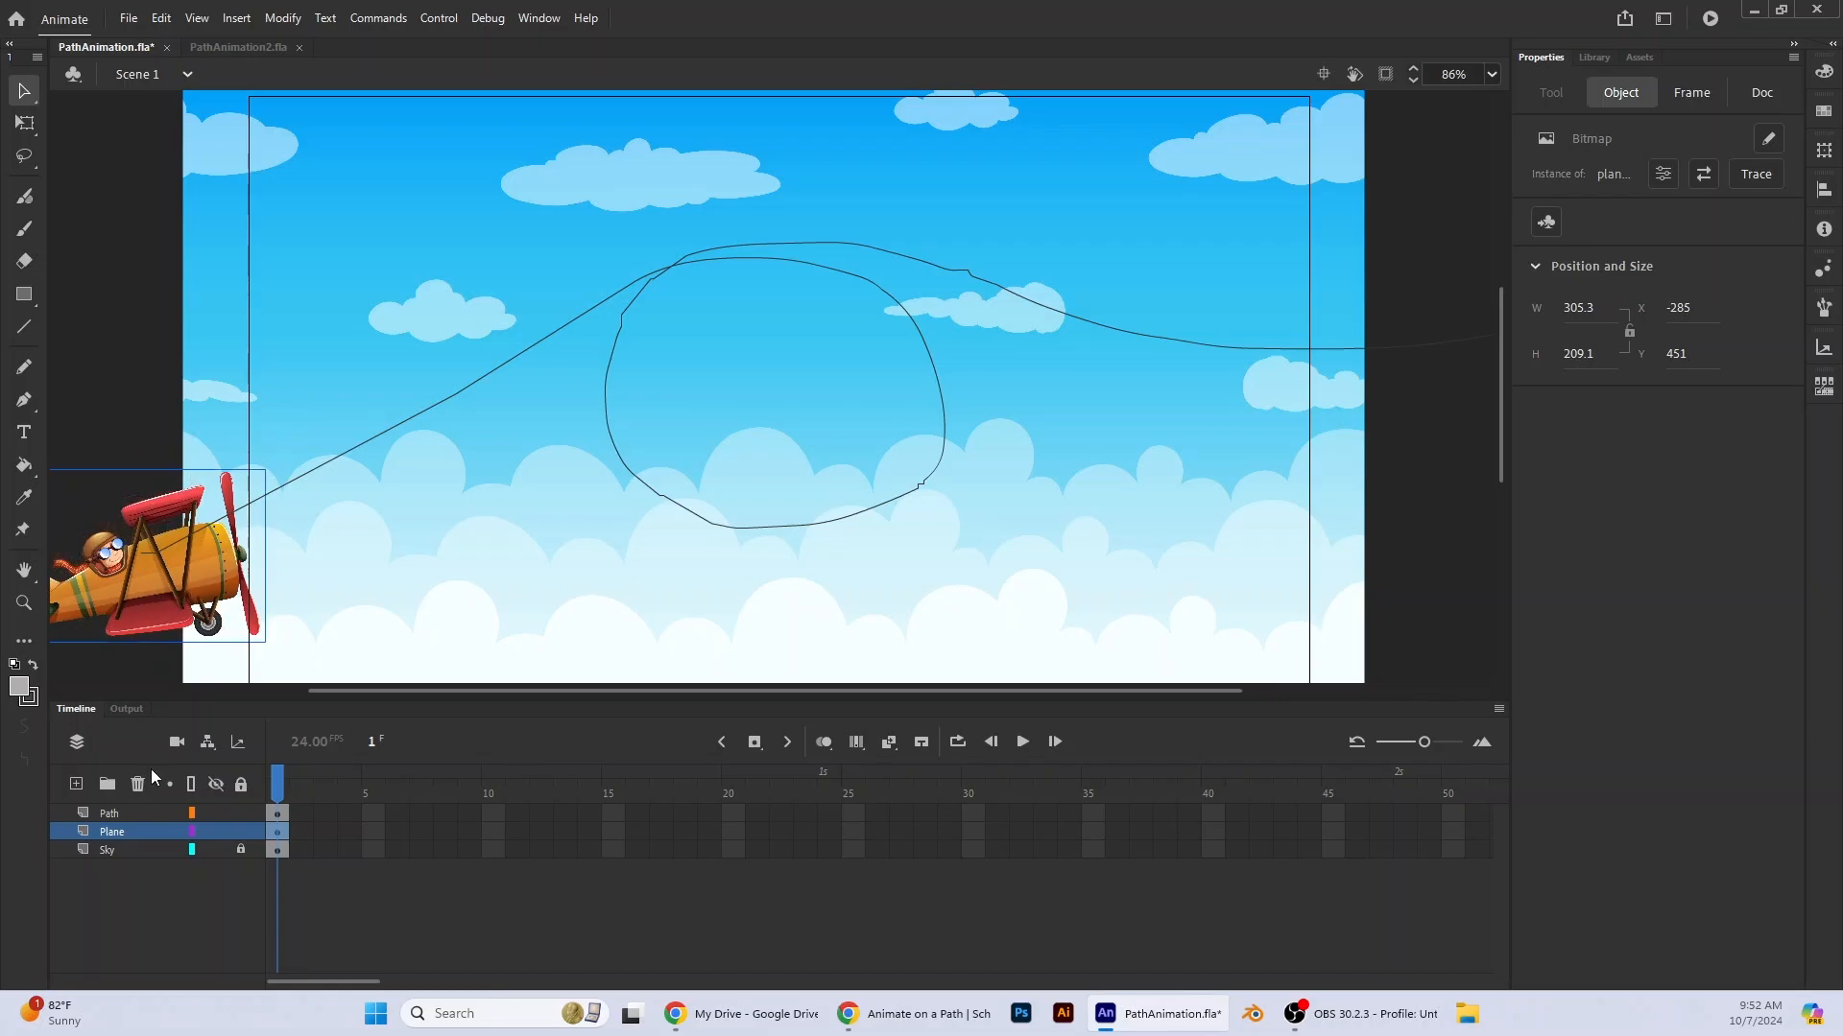
- Turn the Path layer into a guide layer and nest the Plane layer under it
click(107, 812)
right_click(135, 815)
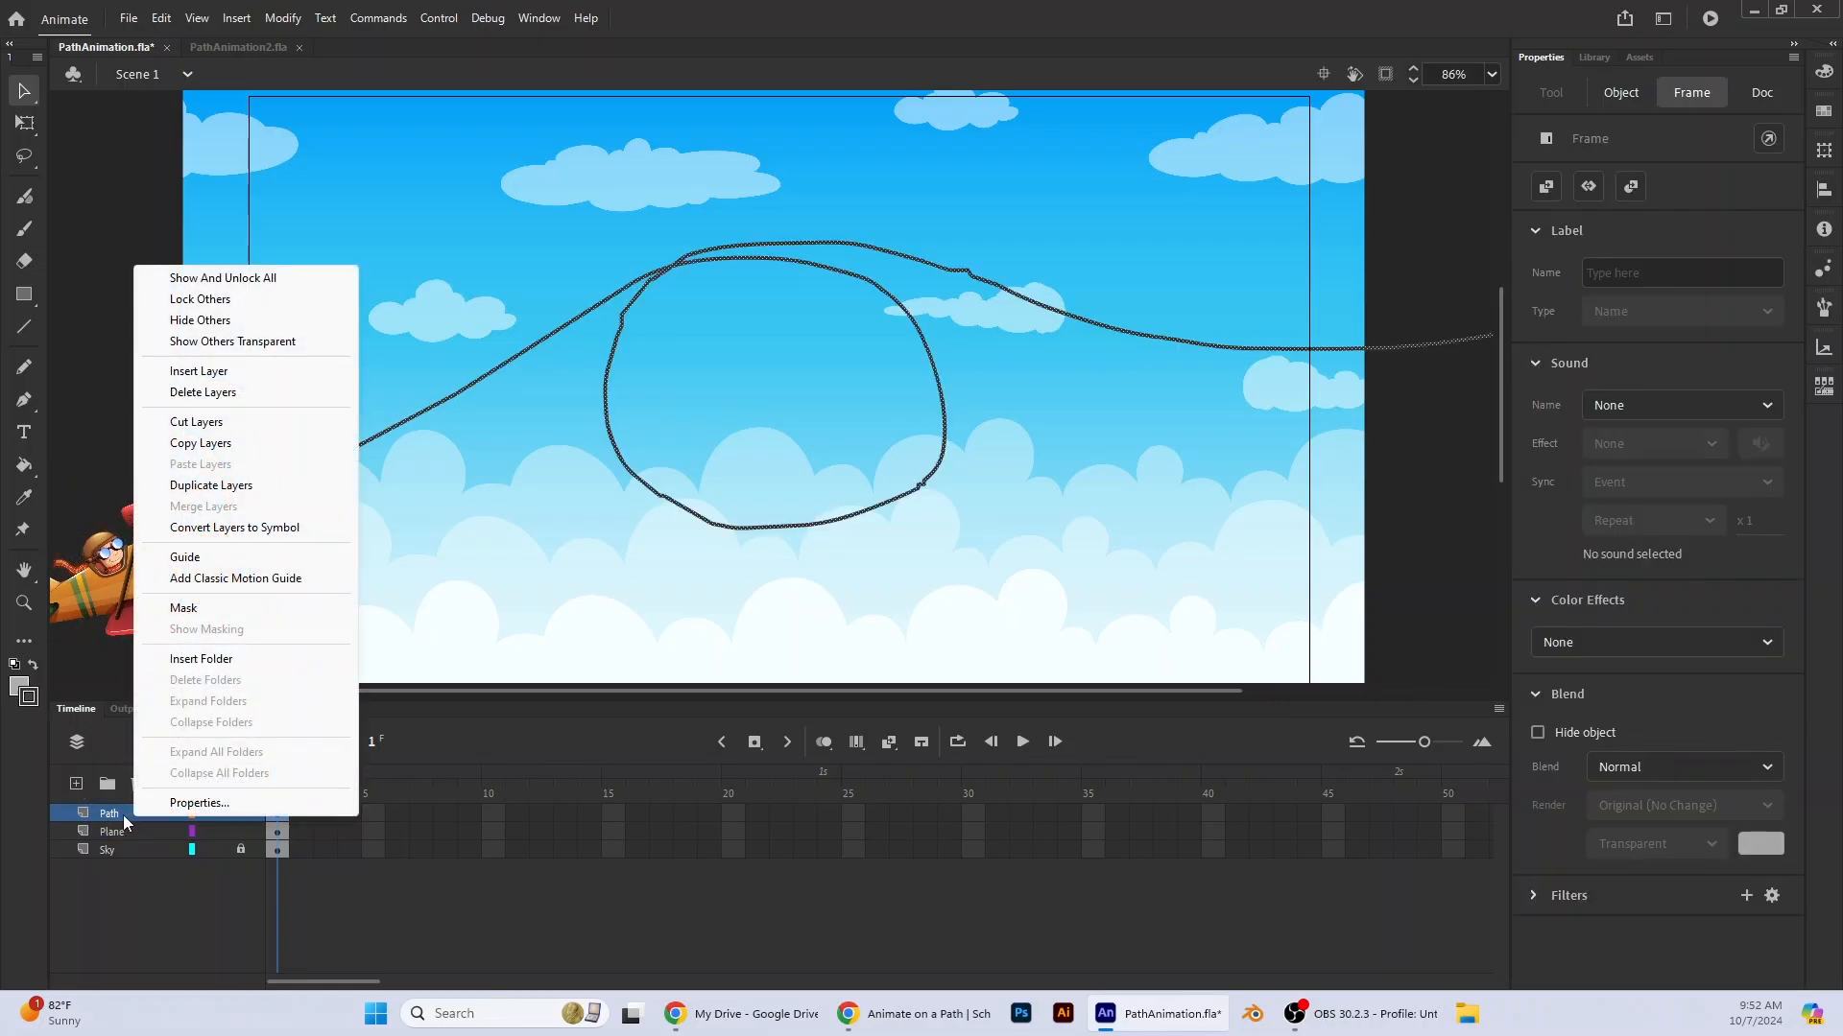
click(186, 557)
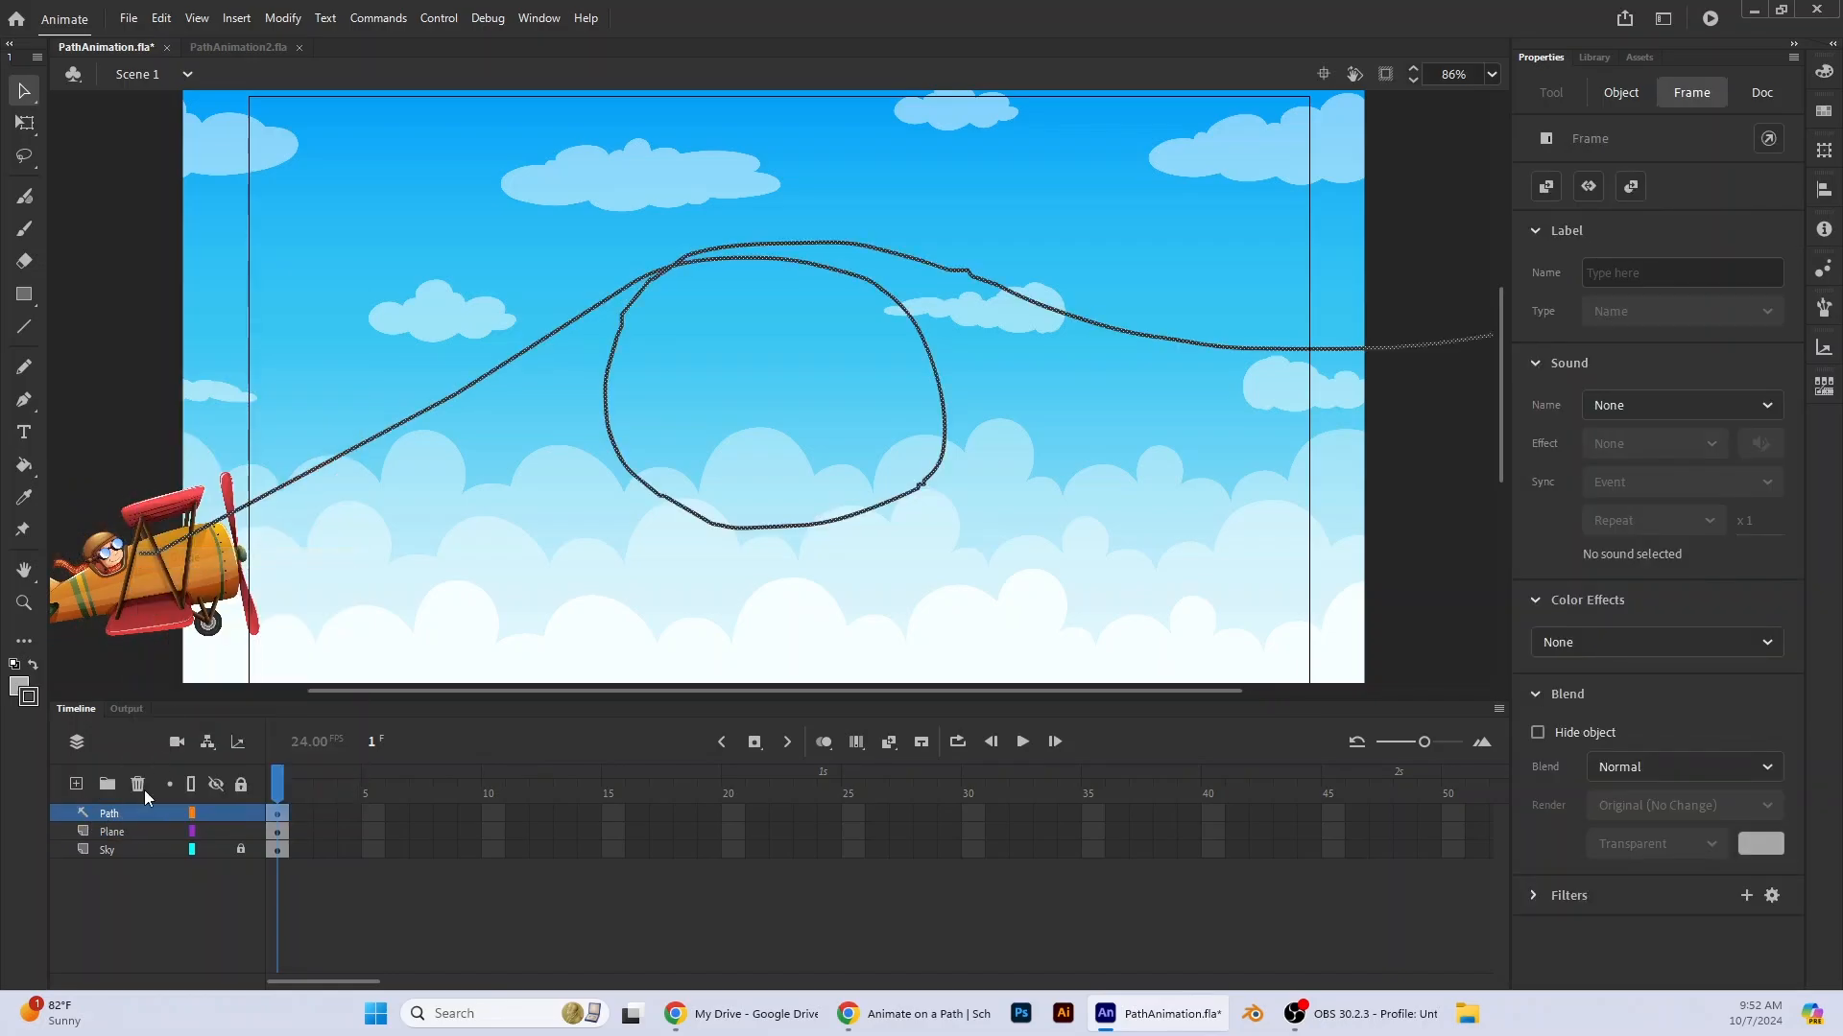
click(111, 834)
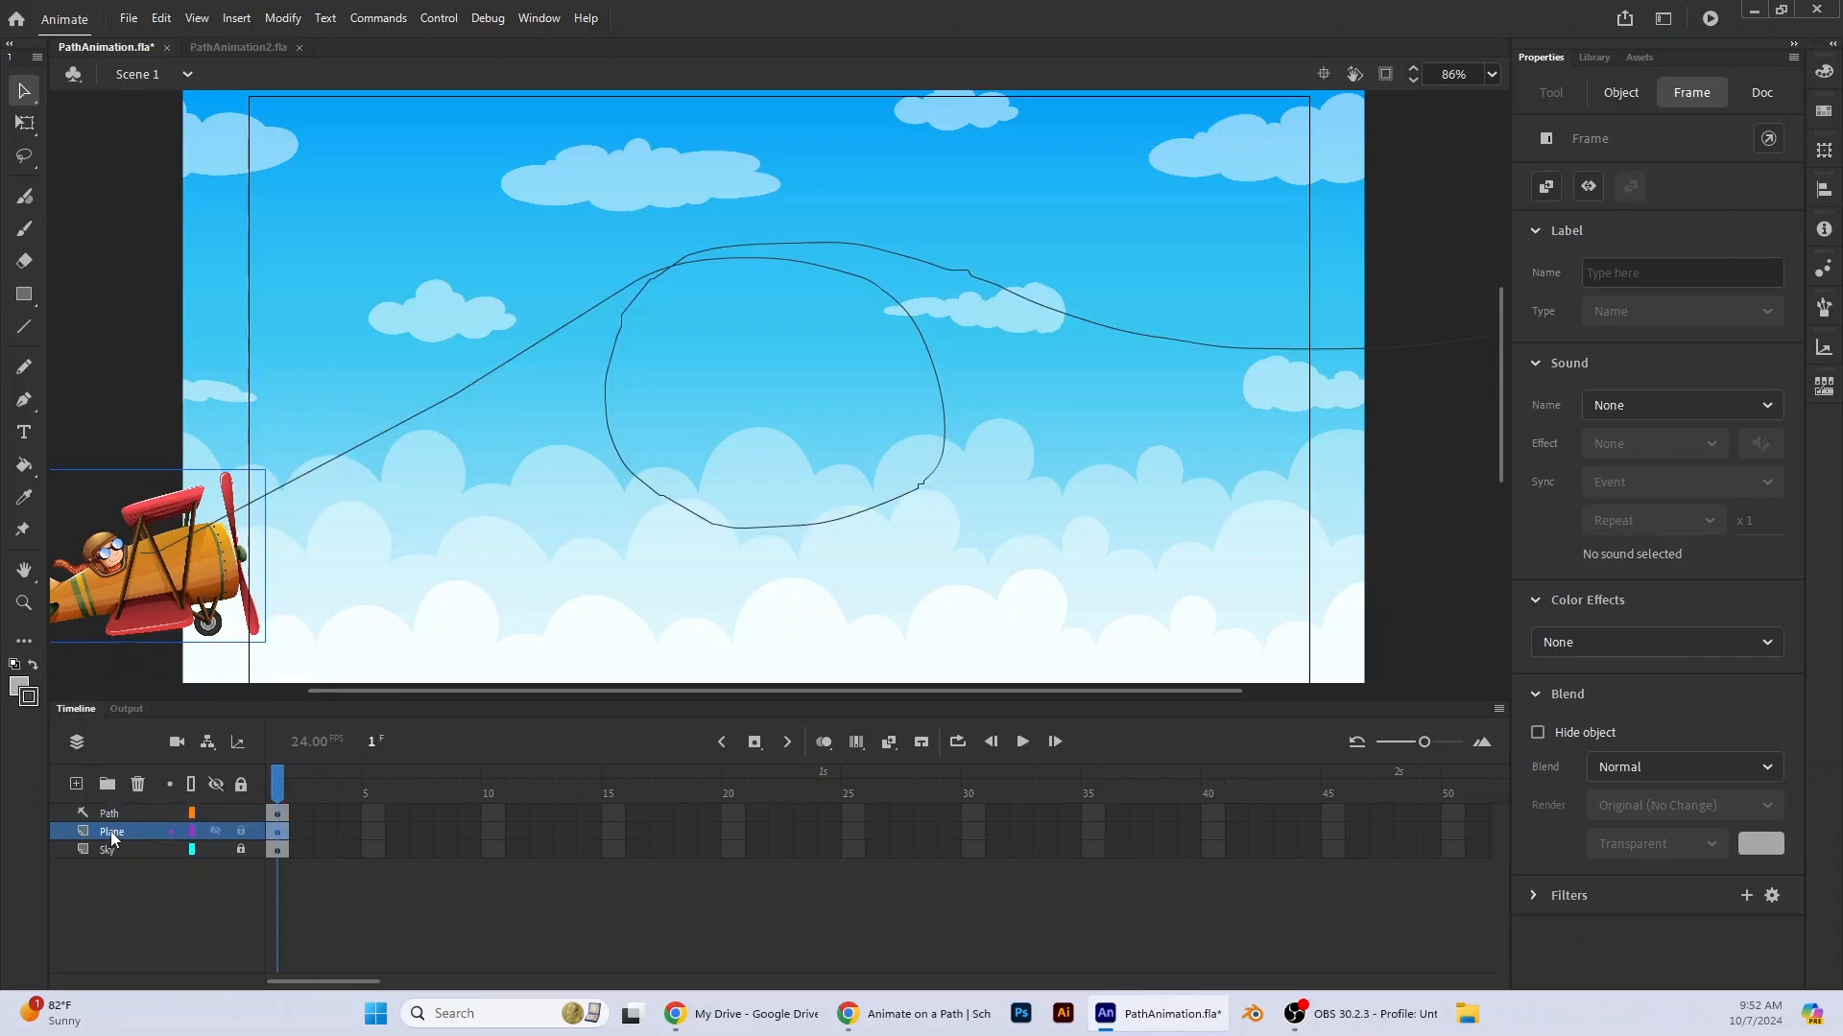
mouse_move(112, 836)
mouse_down()
mouse_move(78, 814)
mouse_move(113, 835)
mouse_up()
- Snap the plane's centre onto the path's start, about X -265, Y 448, and rotate its nose upward to follow the line
mouse_move(152, 581)
mouse_down()
mouse_move(307, 600)
mouse_move(161, 622)
mouse_move(158, 590)
mouse_move(163, 607)
mouse_move(210, 577)
mouse_move(159, 601)
mouse_move(152, 560)
mouse_move(190, 584)
mouse_move(158, 552)
mouse_move(157, 591)
mouse_move(144, 567)
mouse_move(160, 559)
mouse_up()
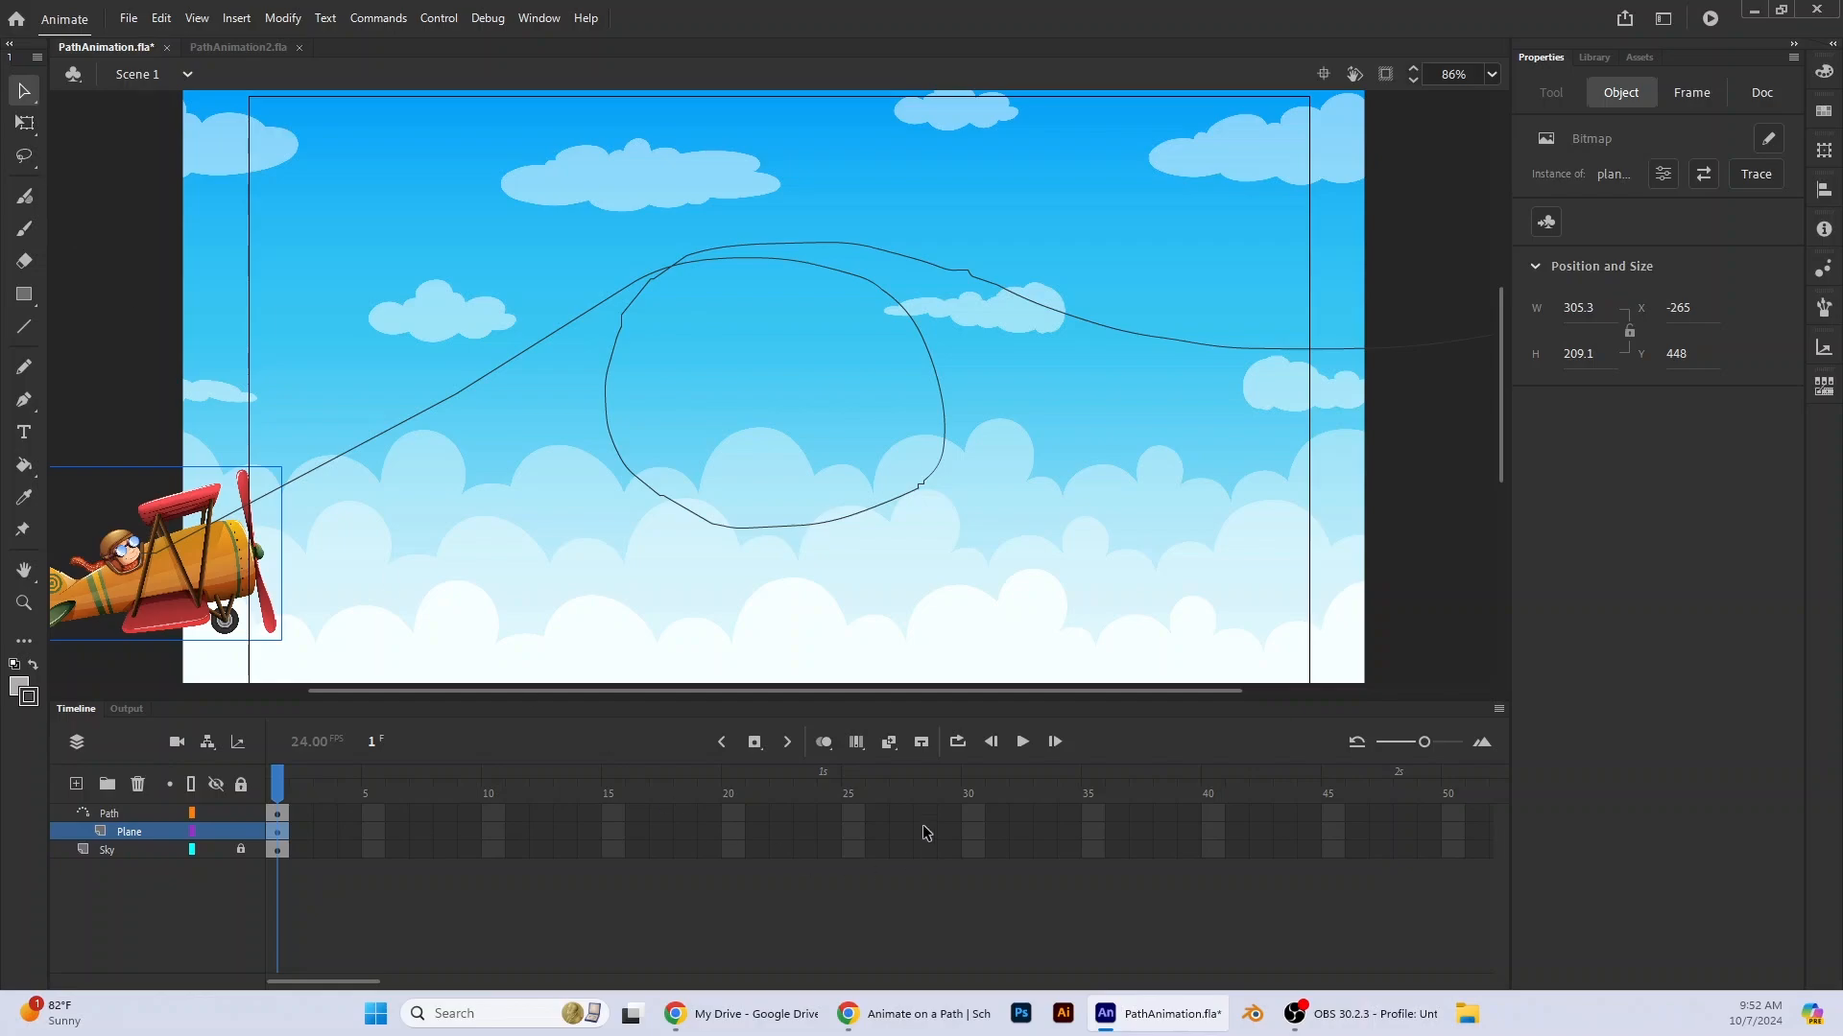
click(26, 124)
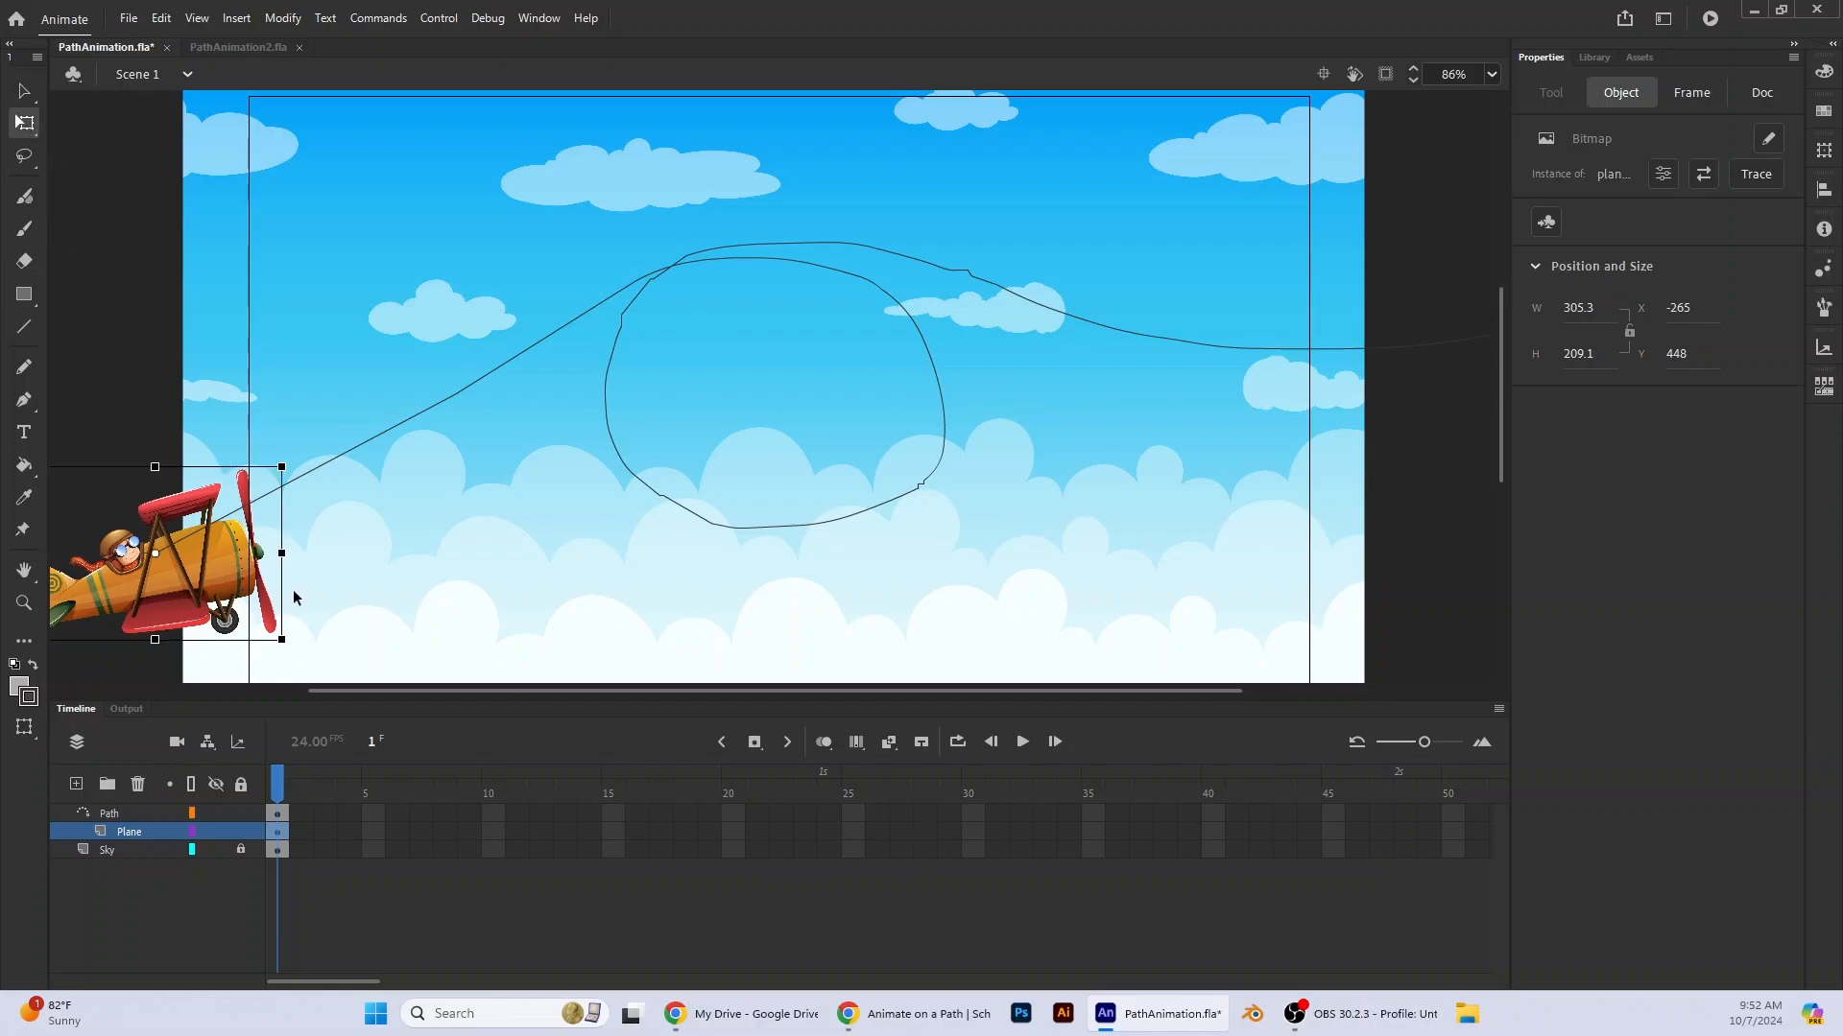
drag(294, 654, 315, 620)
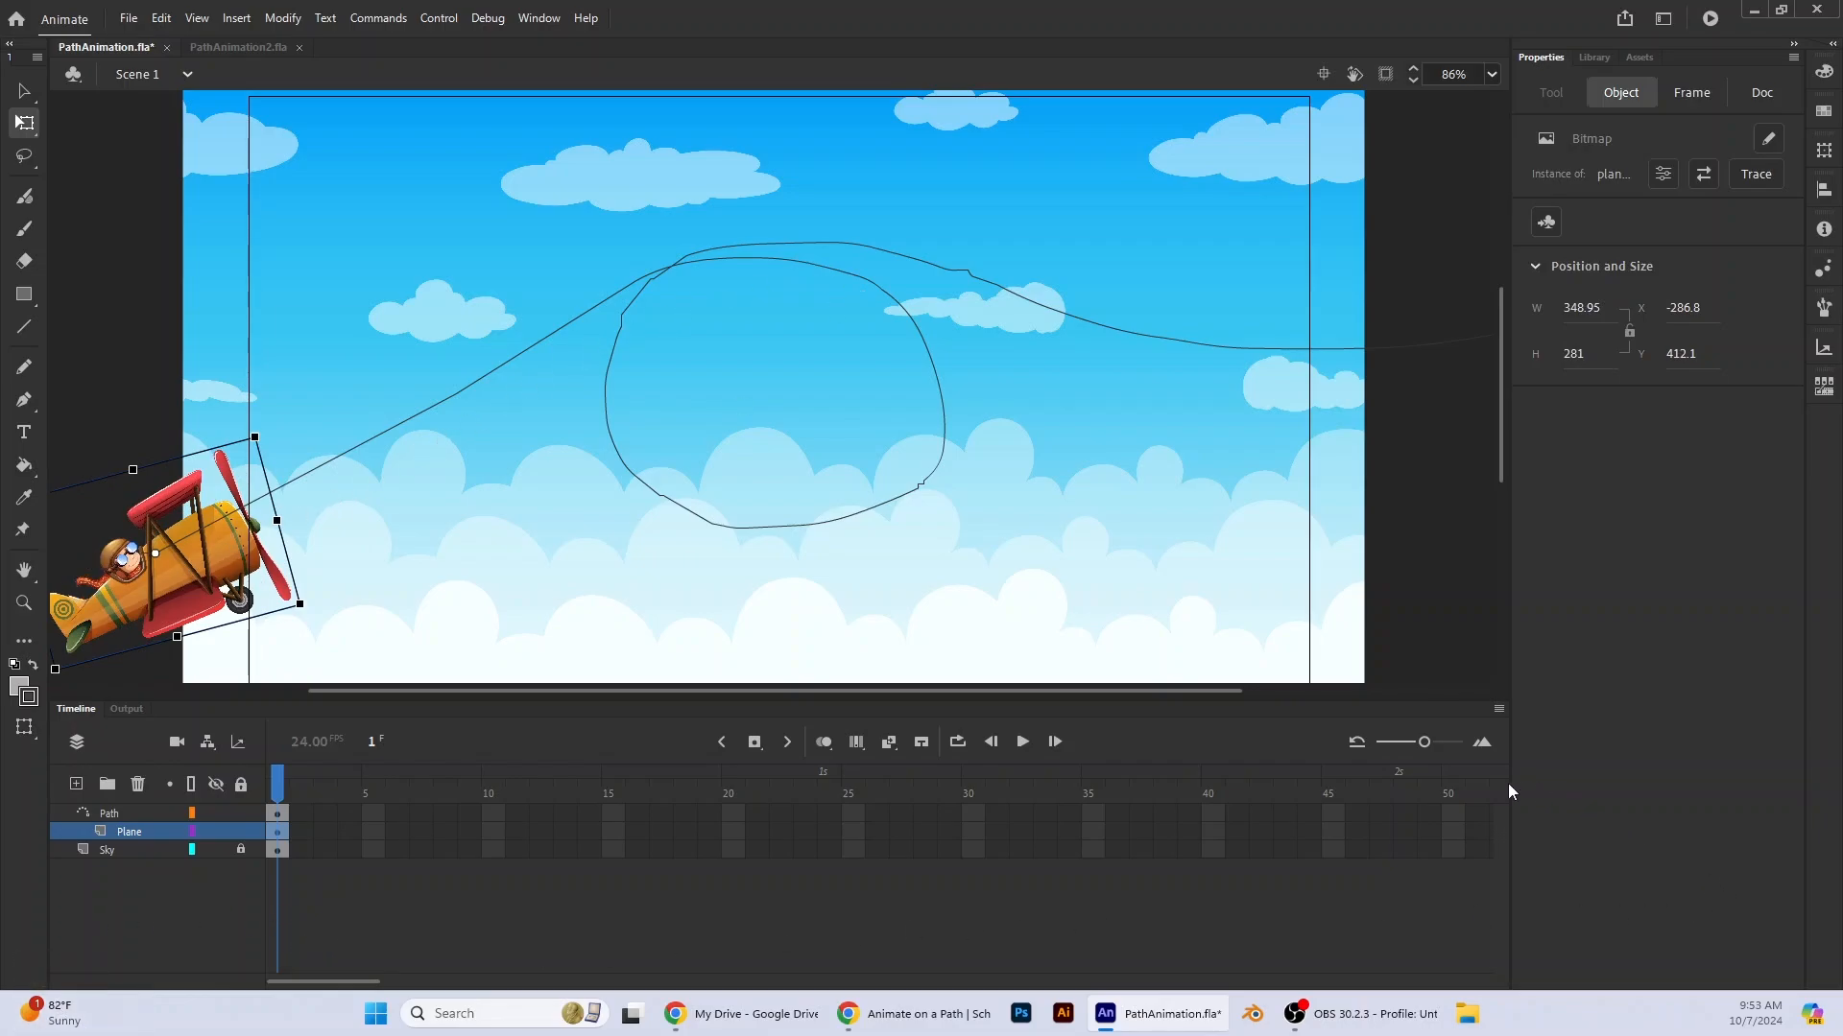
- Insert keyframes at frame 60 on the Path, Plane and Sky layers
drag(1423, 743, 1420, 742)
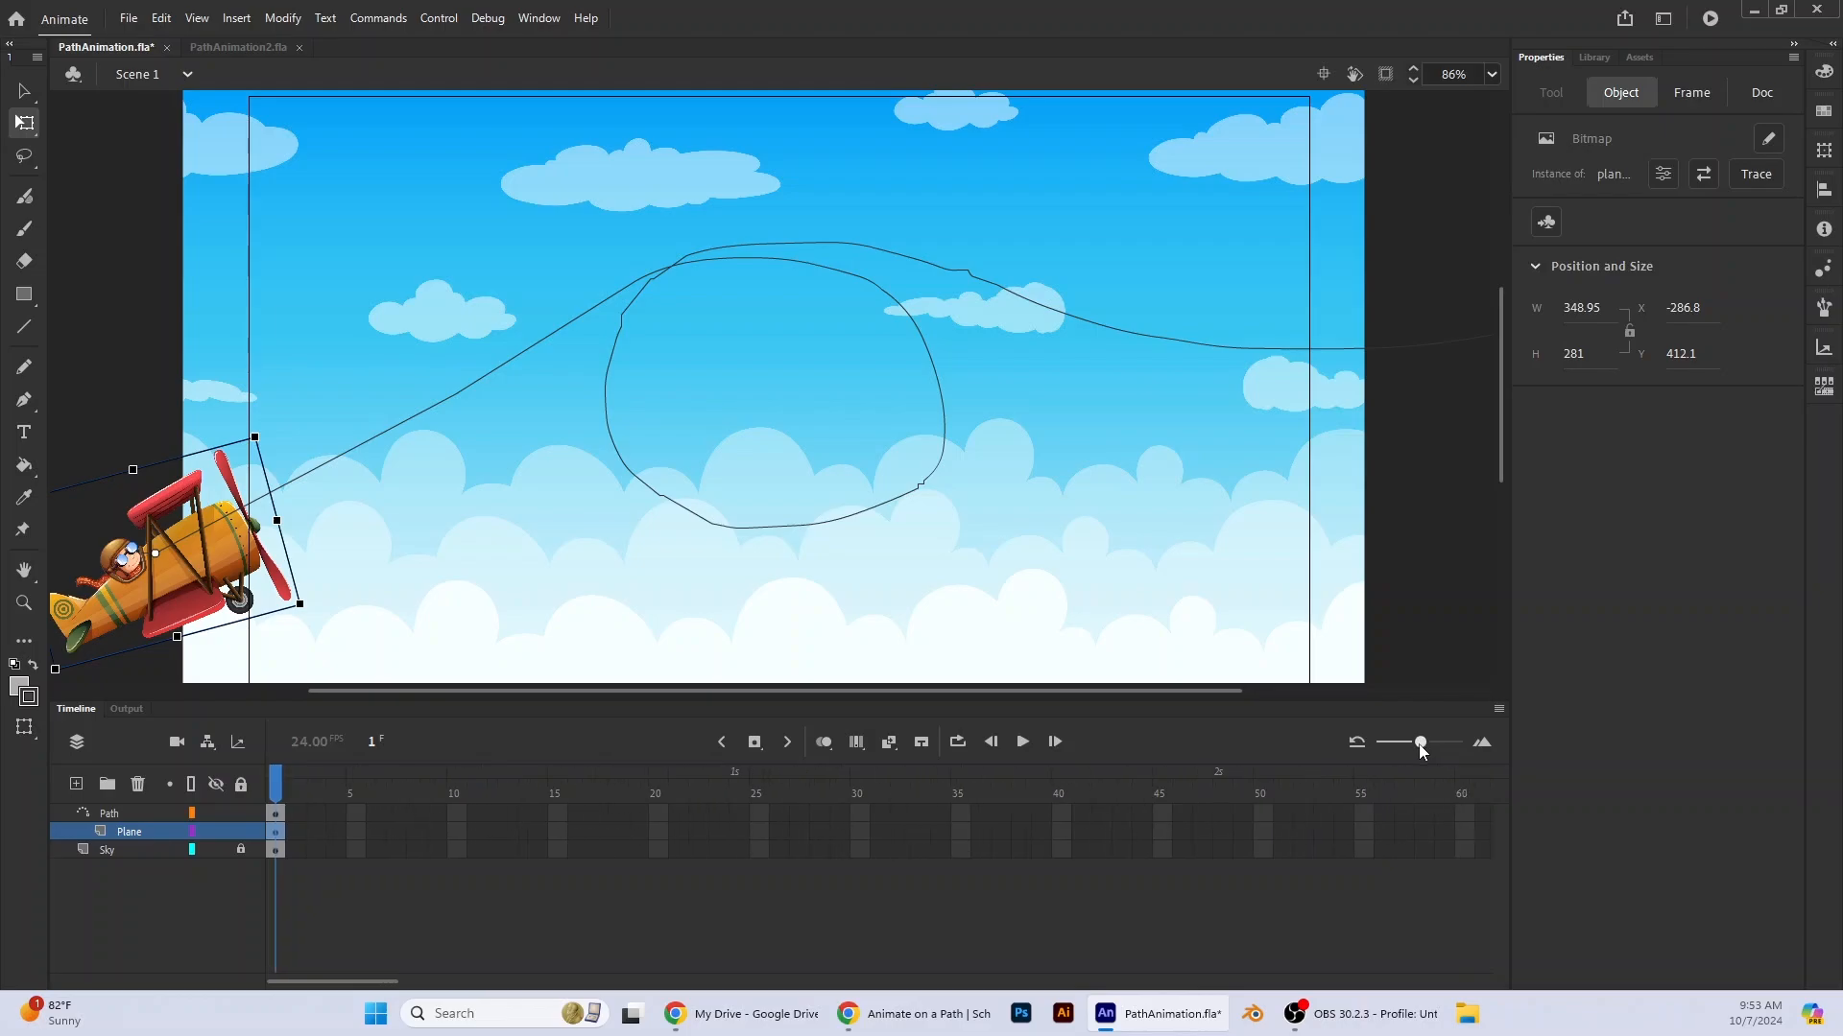
click(1464, 813)
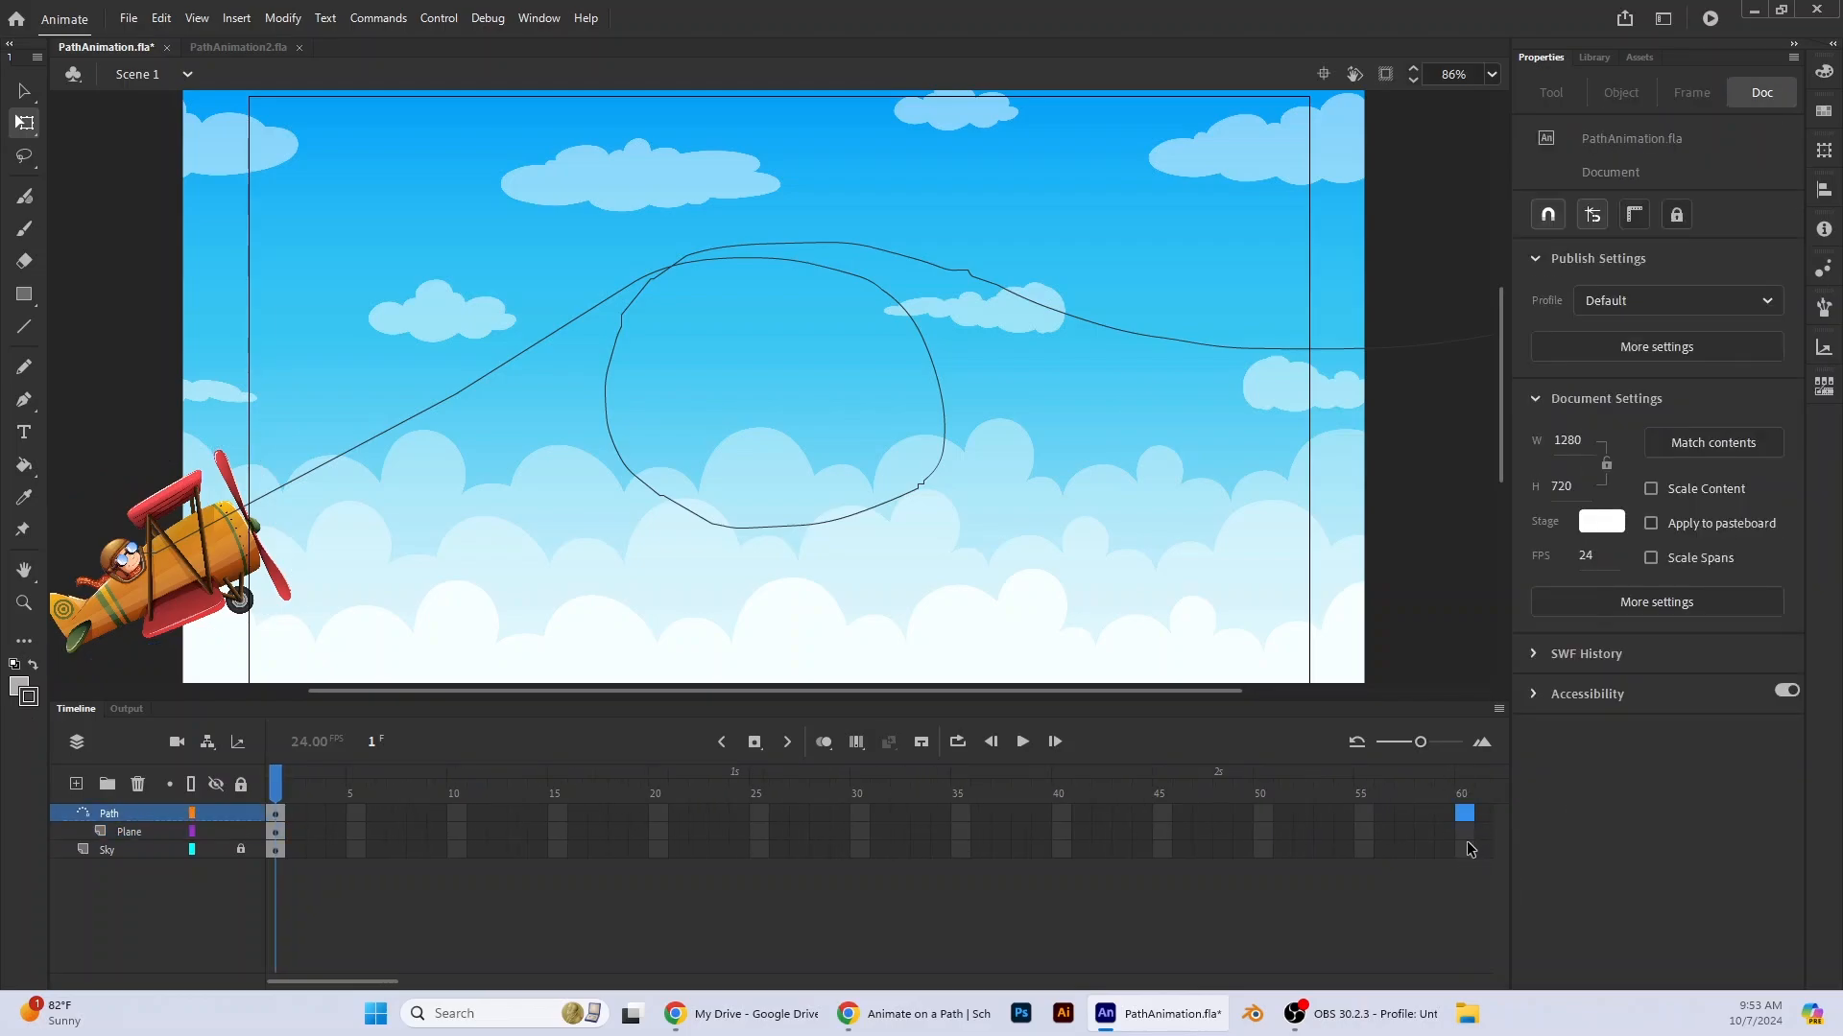
drag(1463, 816, 1467, 841)
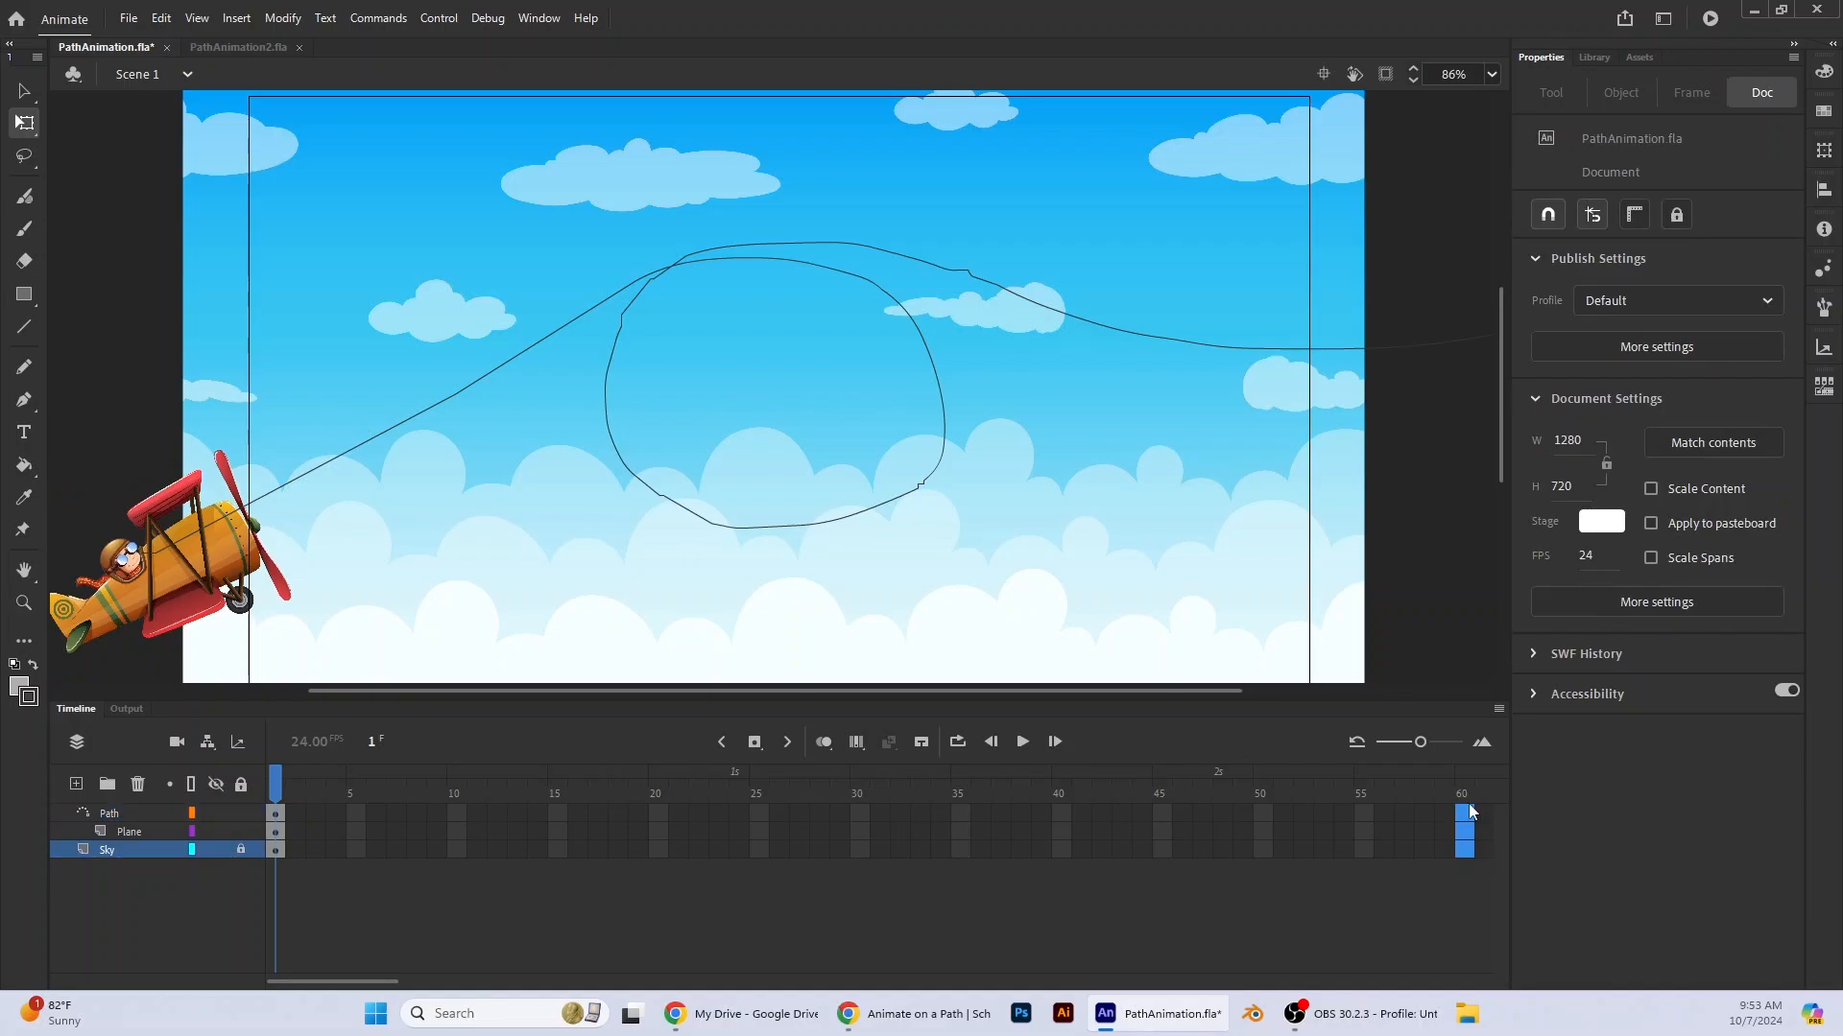
click(755, 745)
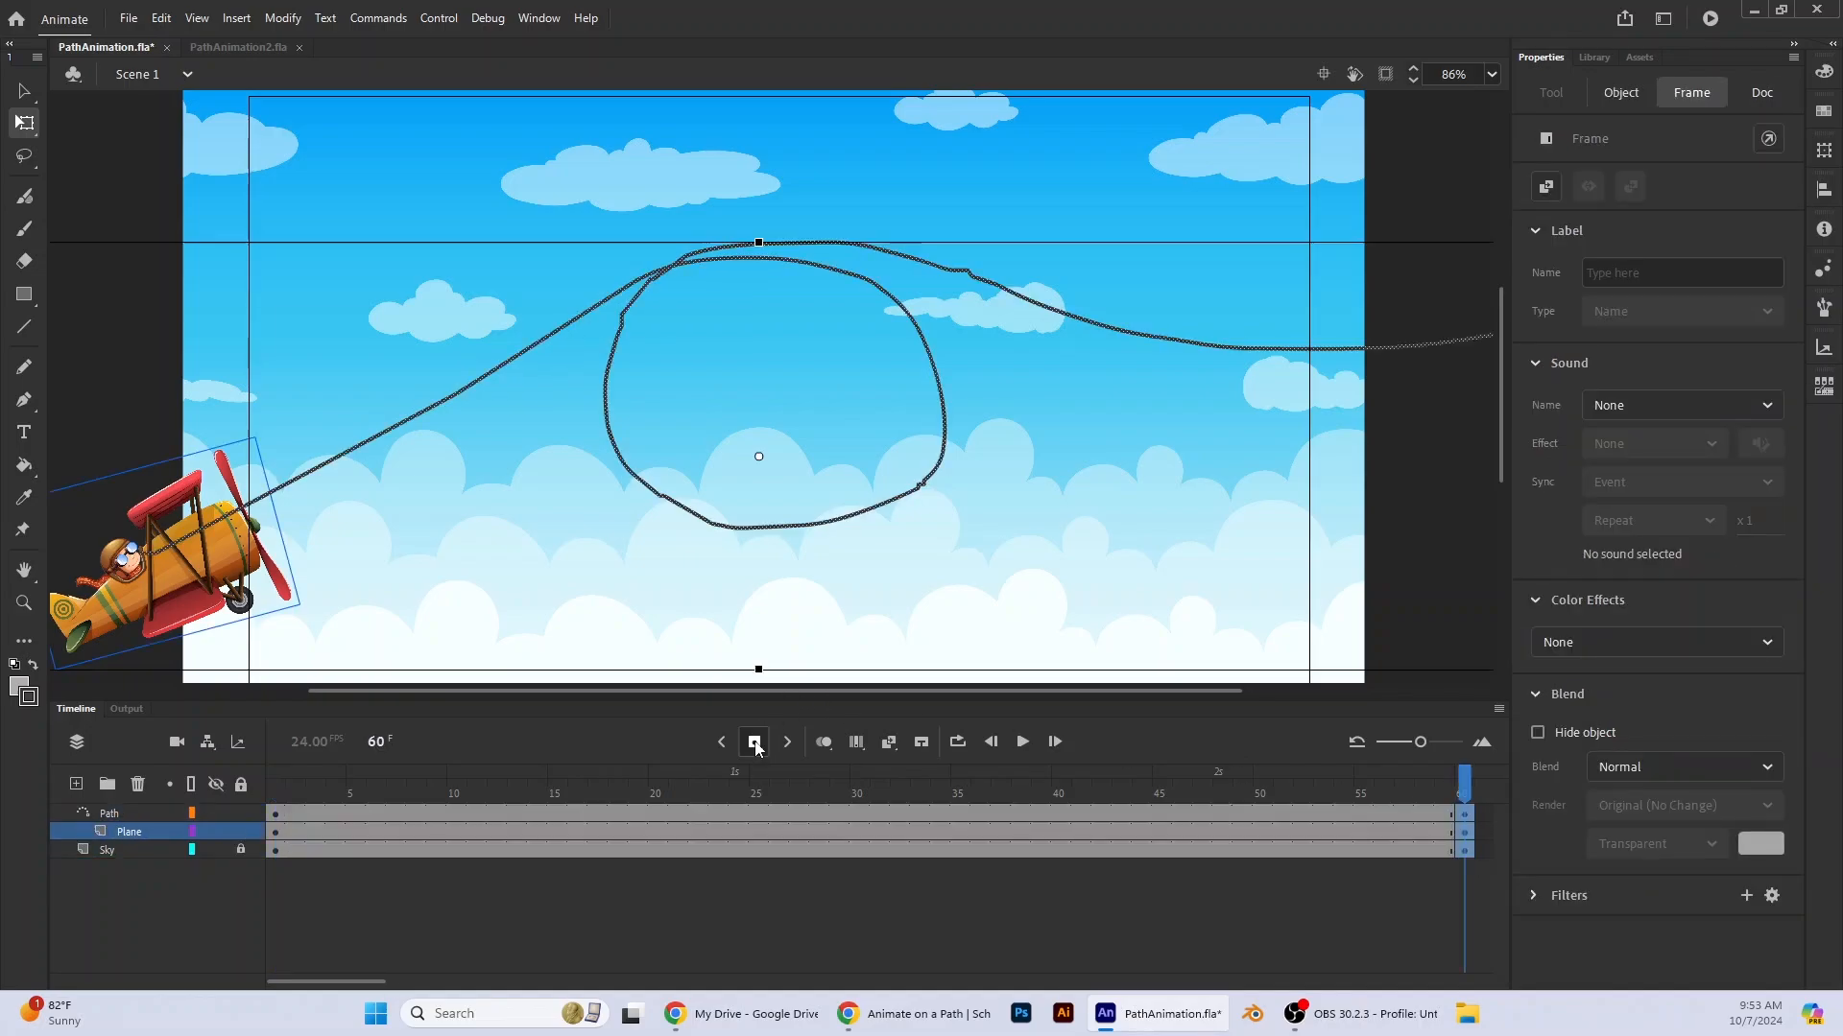
- At frame 60, move the plane to the path's end beyond the sky's right edge and rotate it clockwise until nearly level
click(1463, 832)
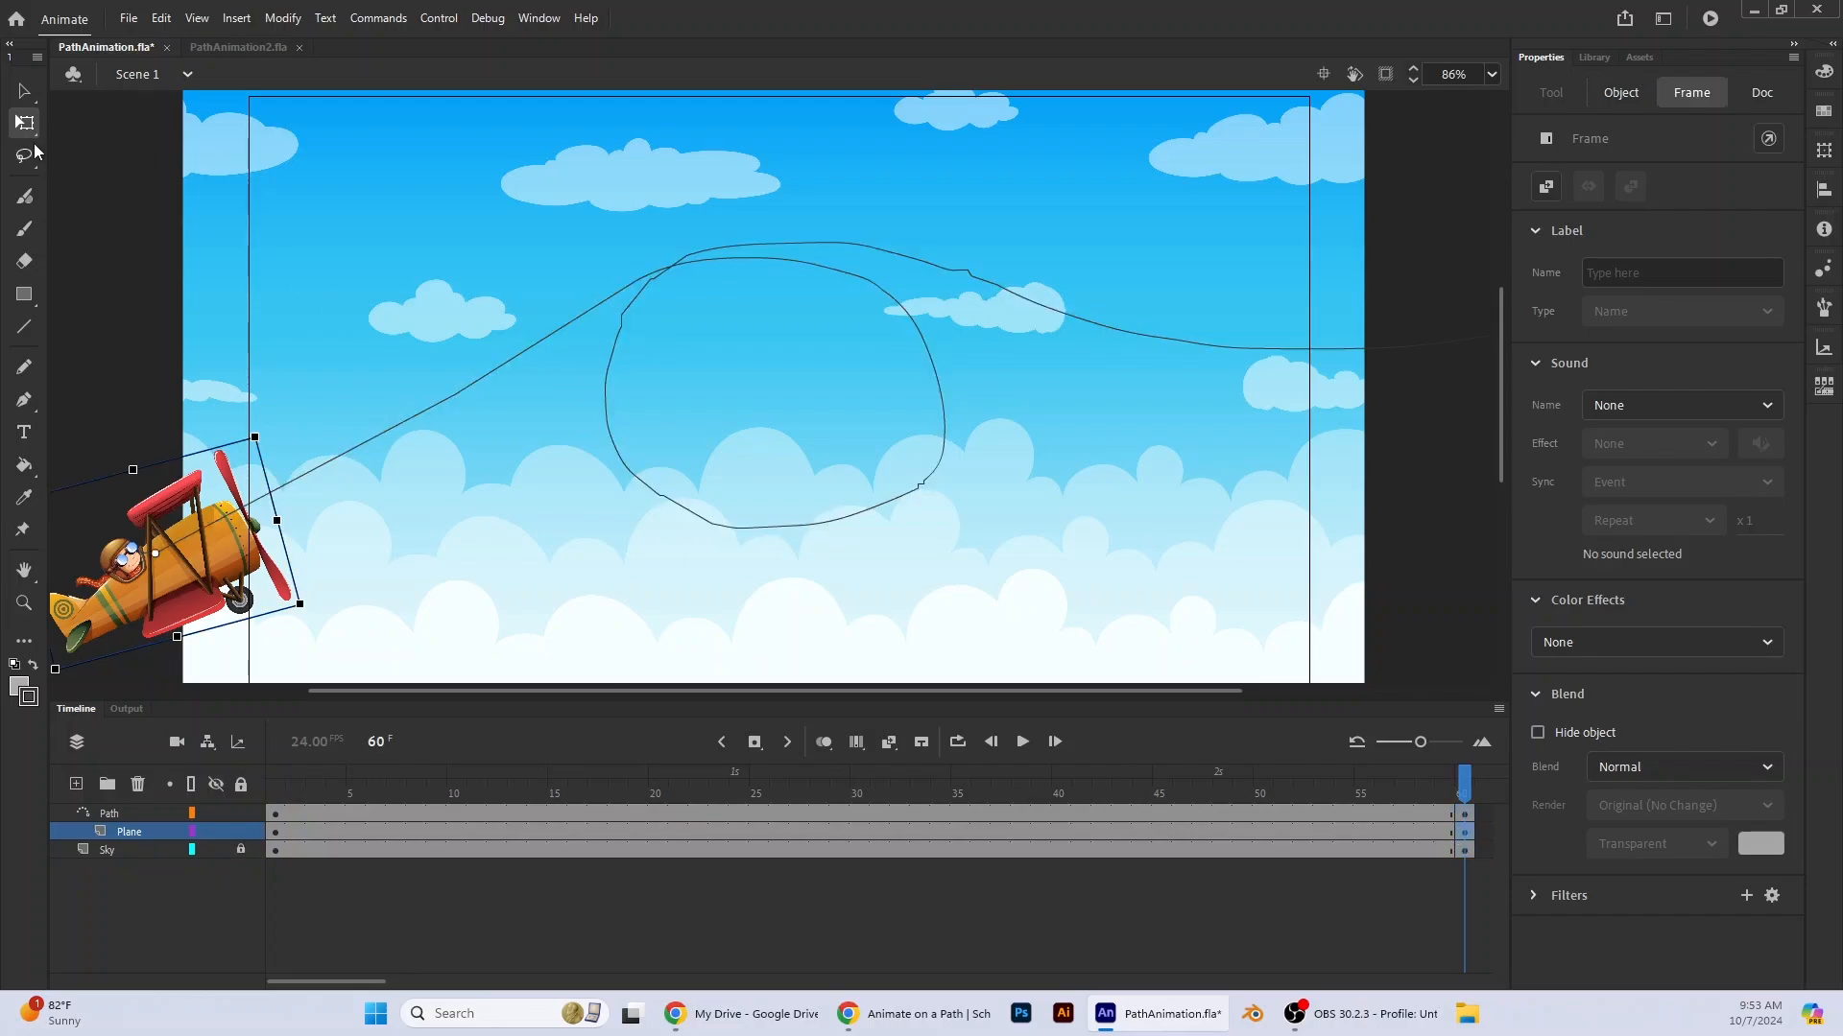
click(24, 93)
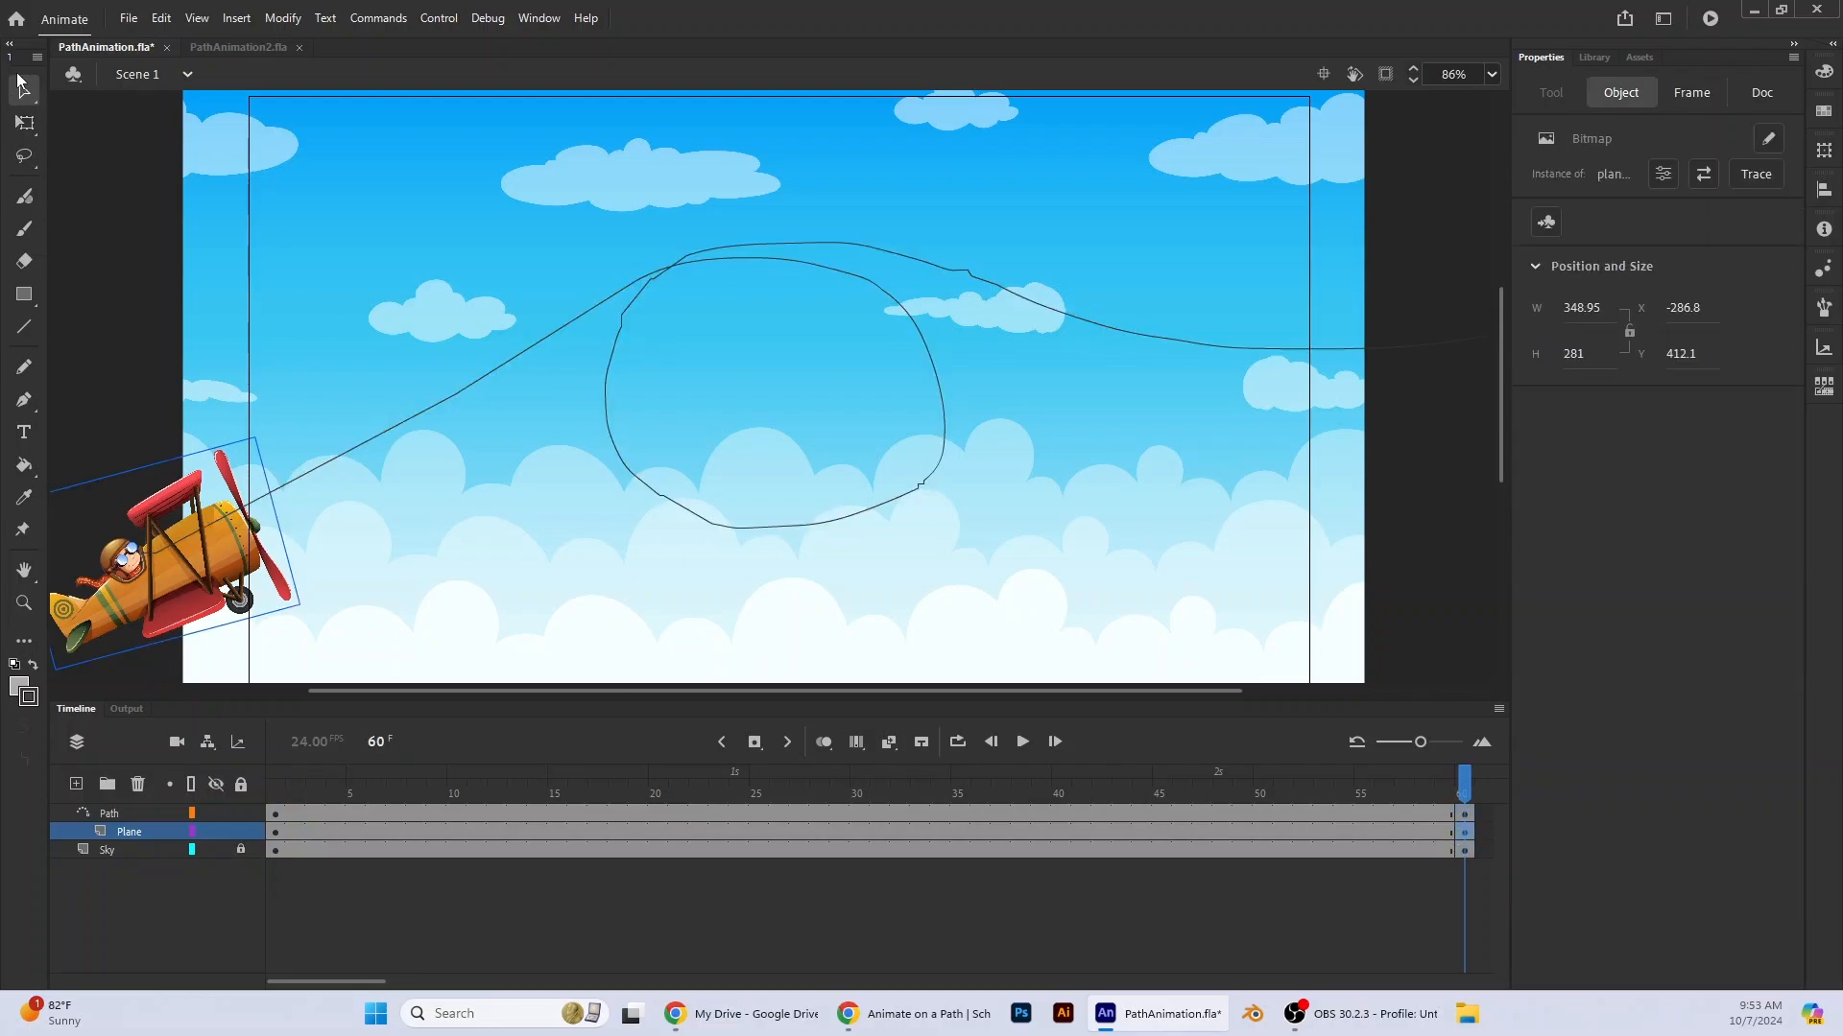
drag(171, 602, 1391, 357)
drag(1400, 343, 1452, 335)
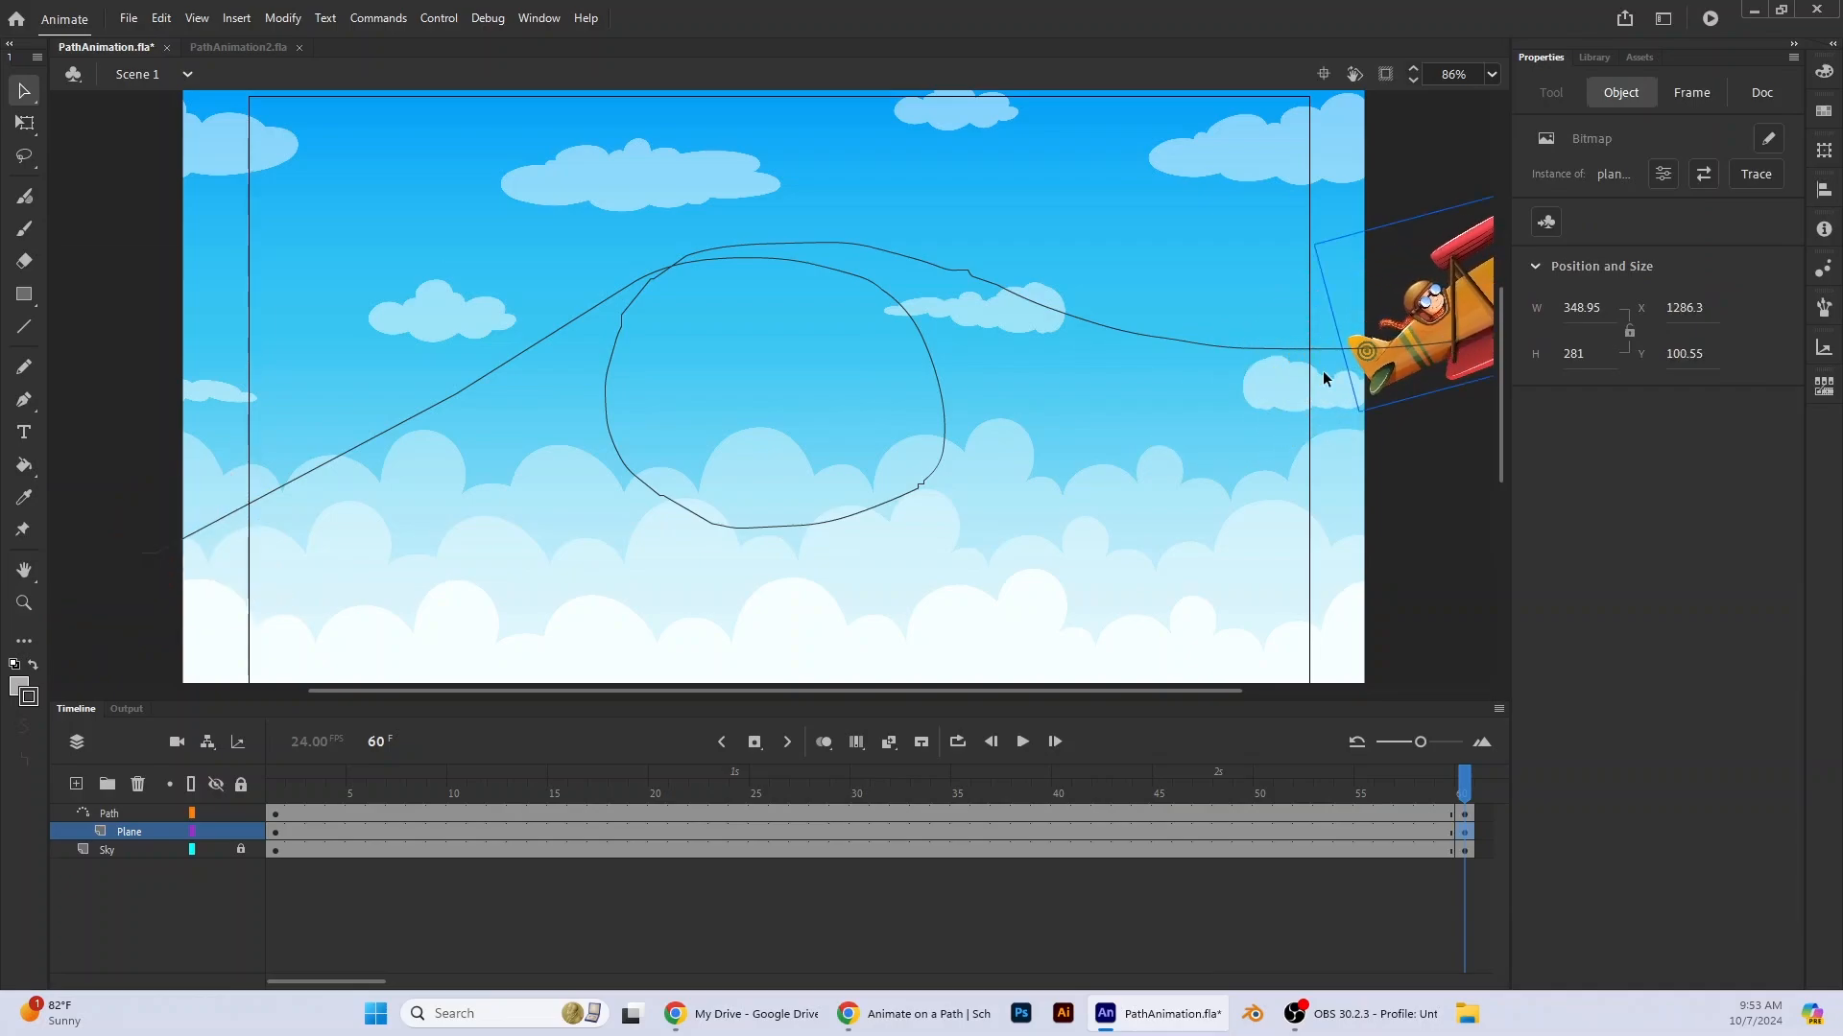
click(31, 131)
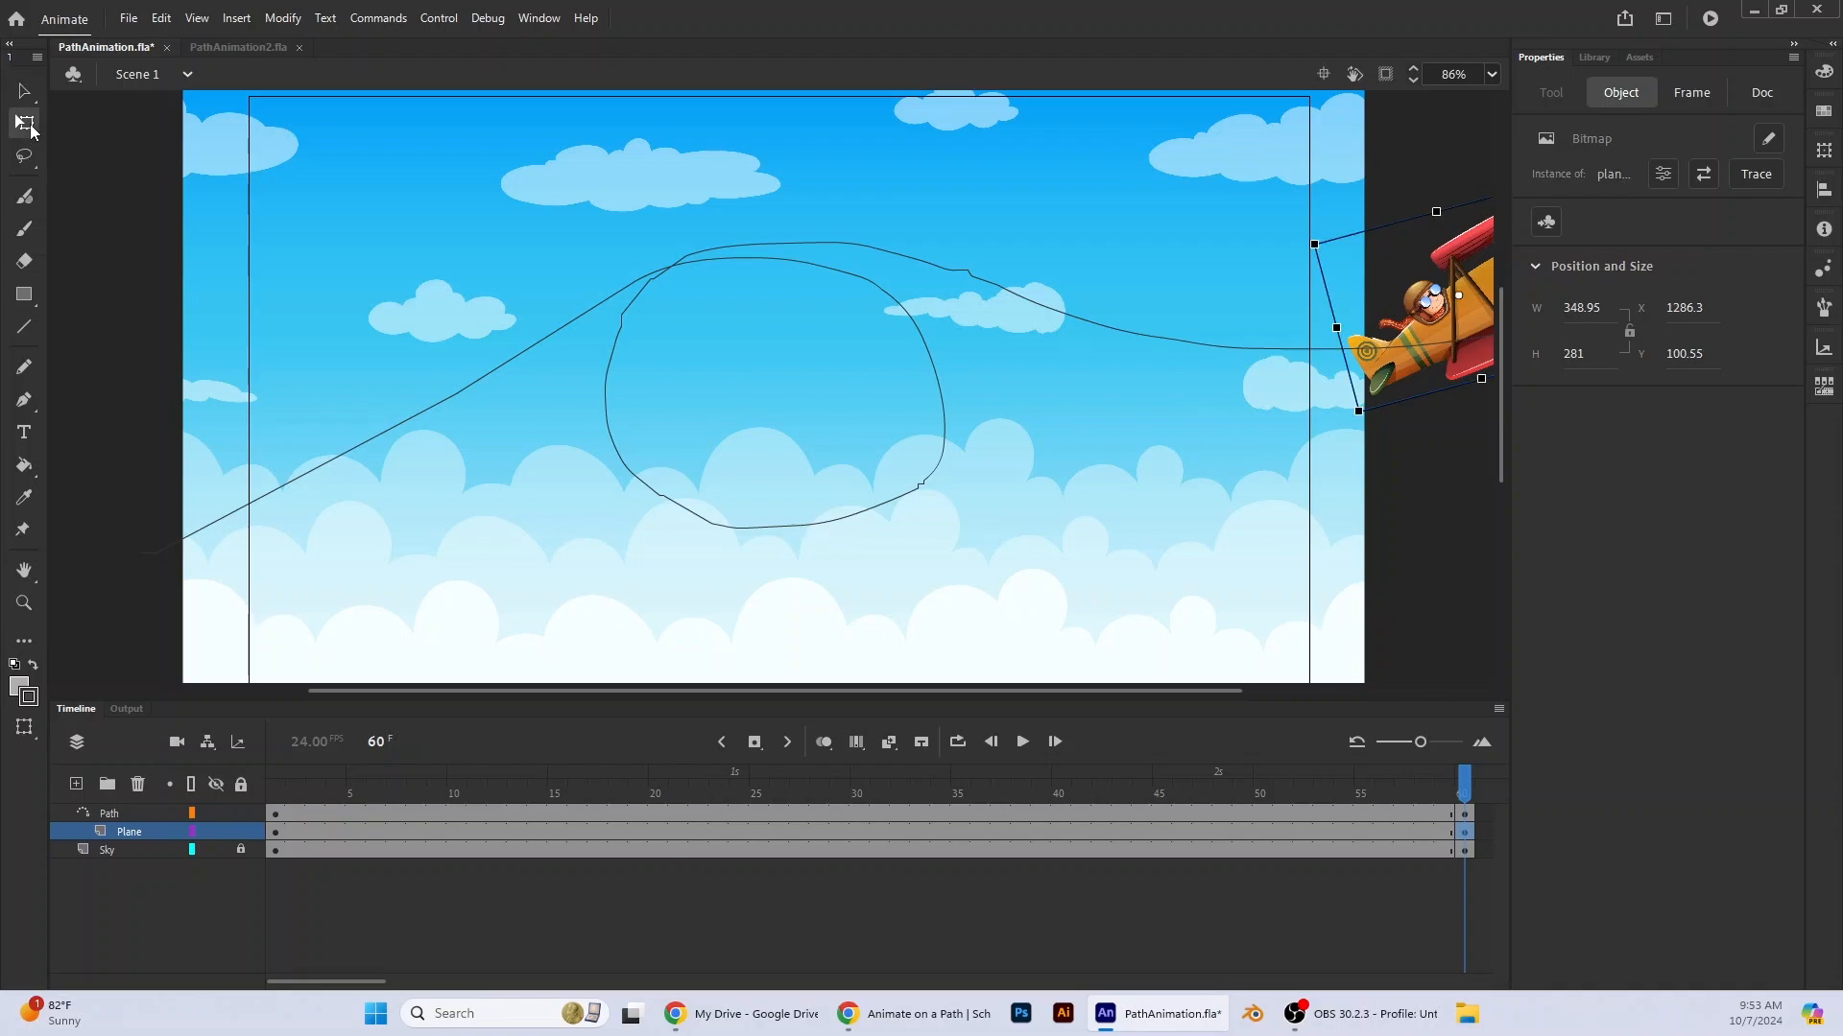
drag(1347, 415, 1359, 357)
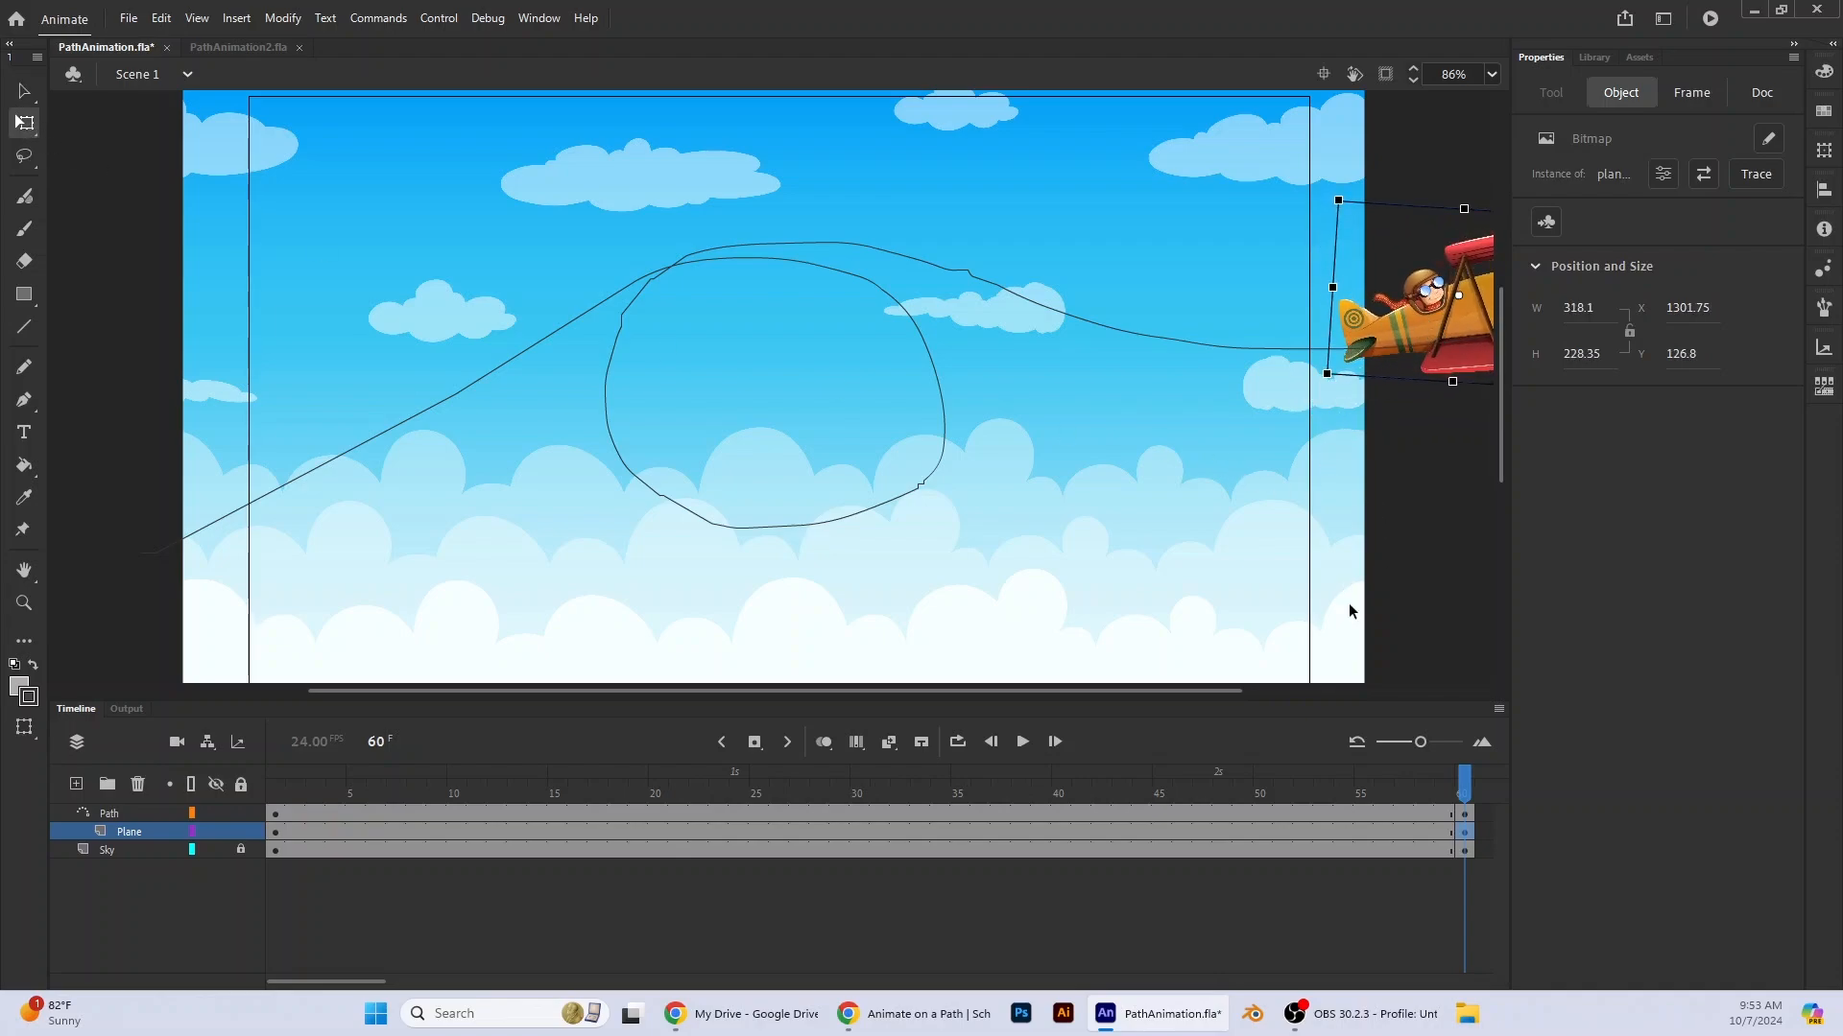
- Create a classic tween on the Plane layer between frames 1 and 60, converting the plane to a symbol
drag(1464, 798, 659, 799)
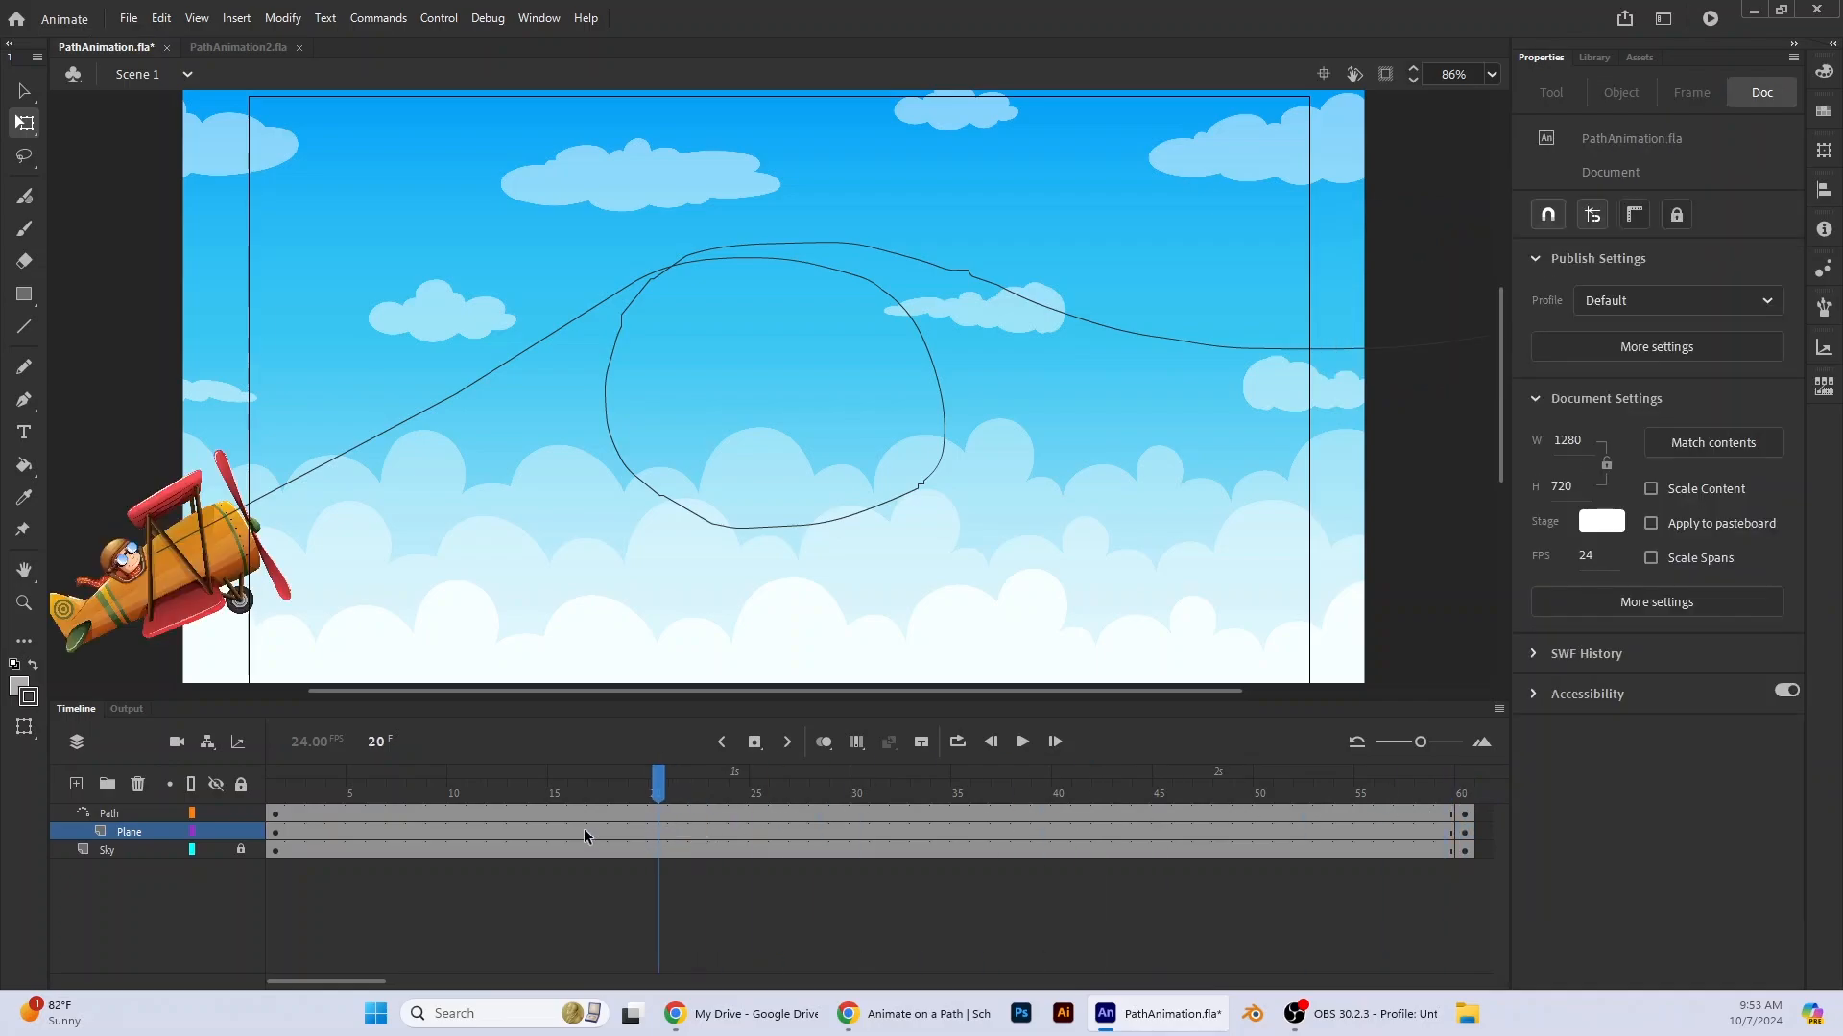
right_click(754, 831)
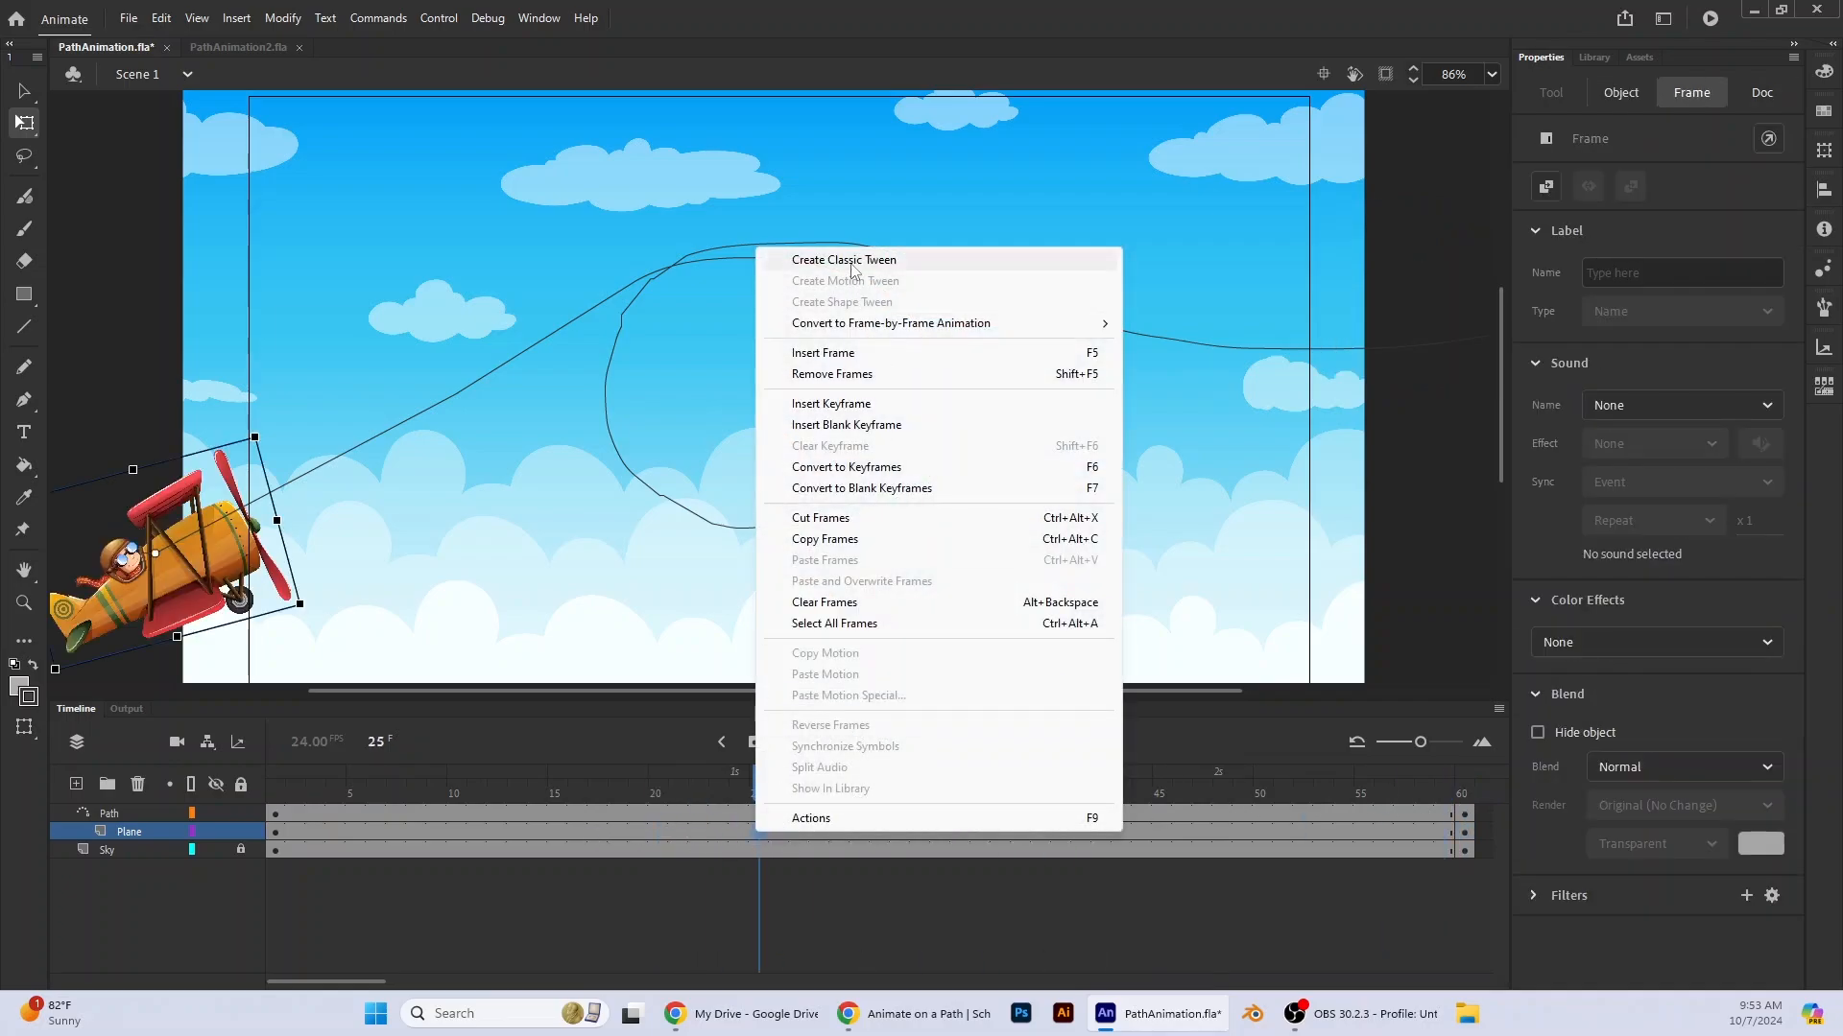
click(851, 263)
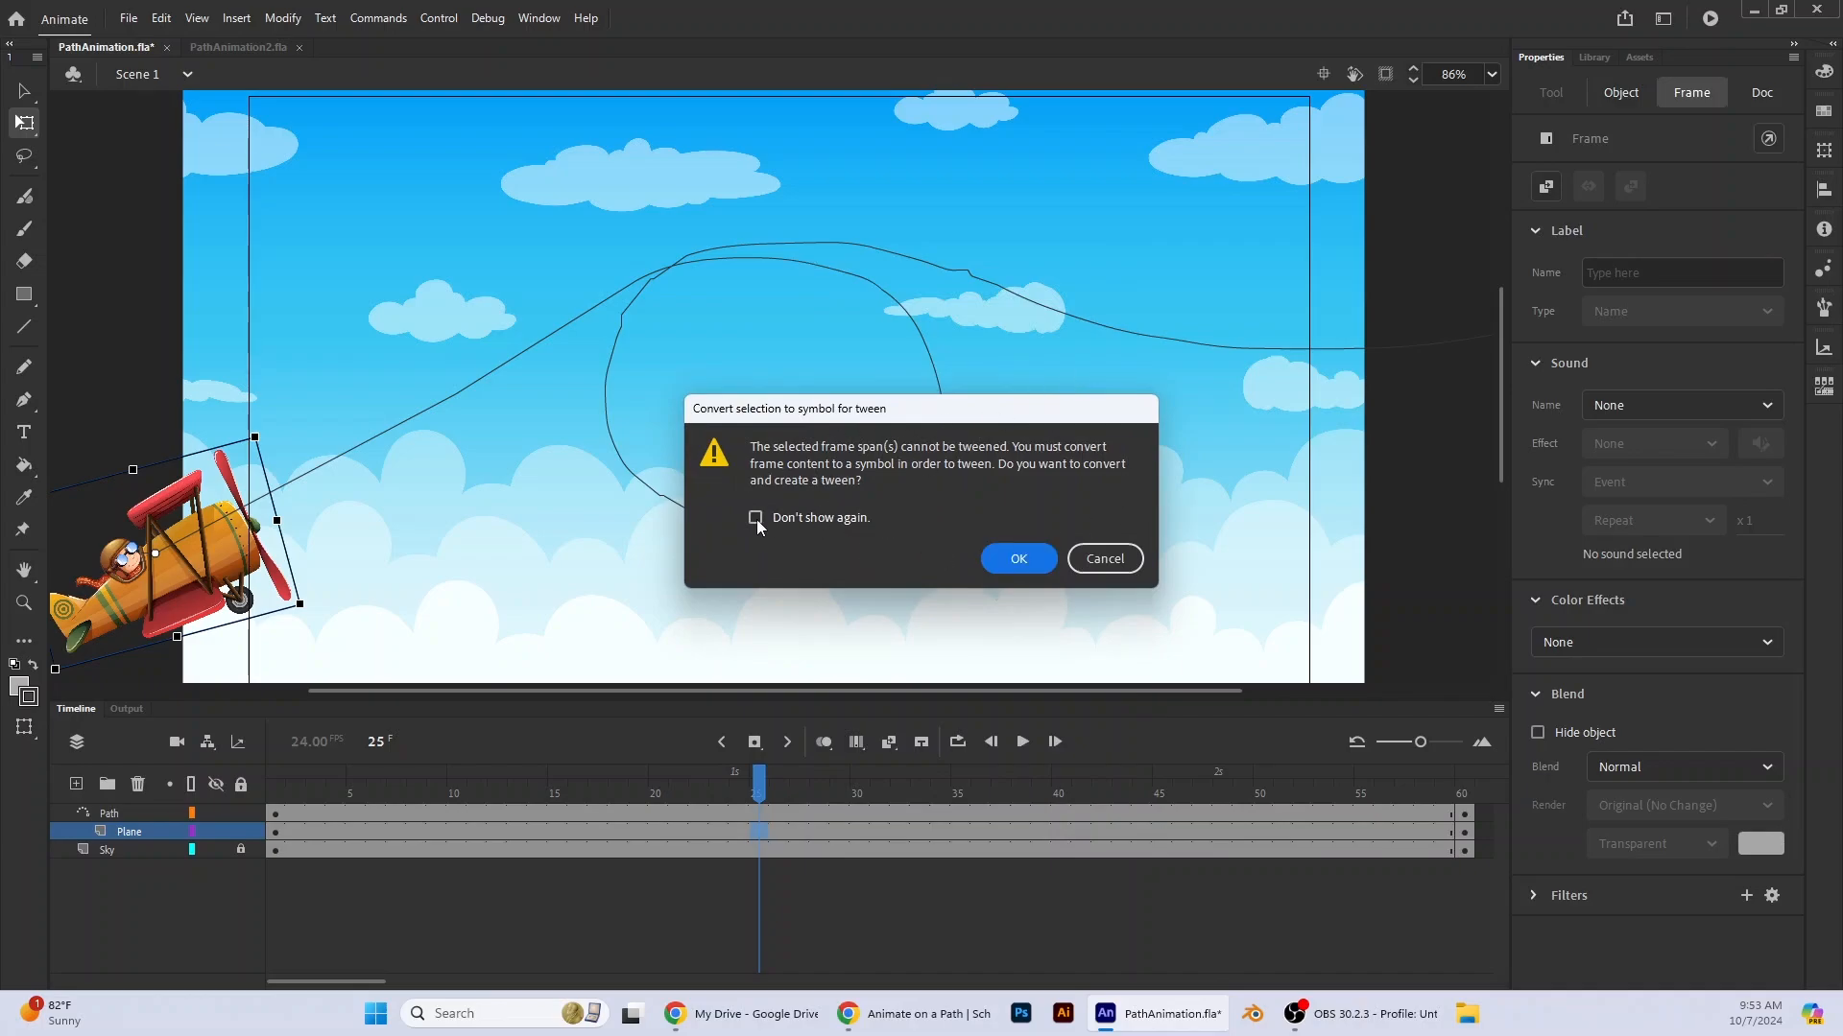
click(1015, 558)
drag(764, 787, 71, 843)
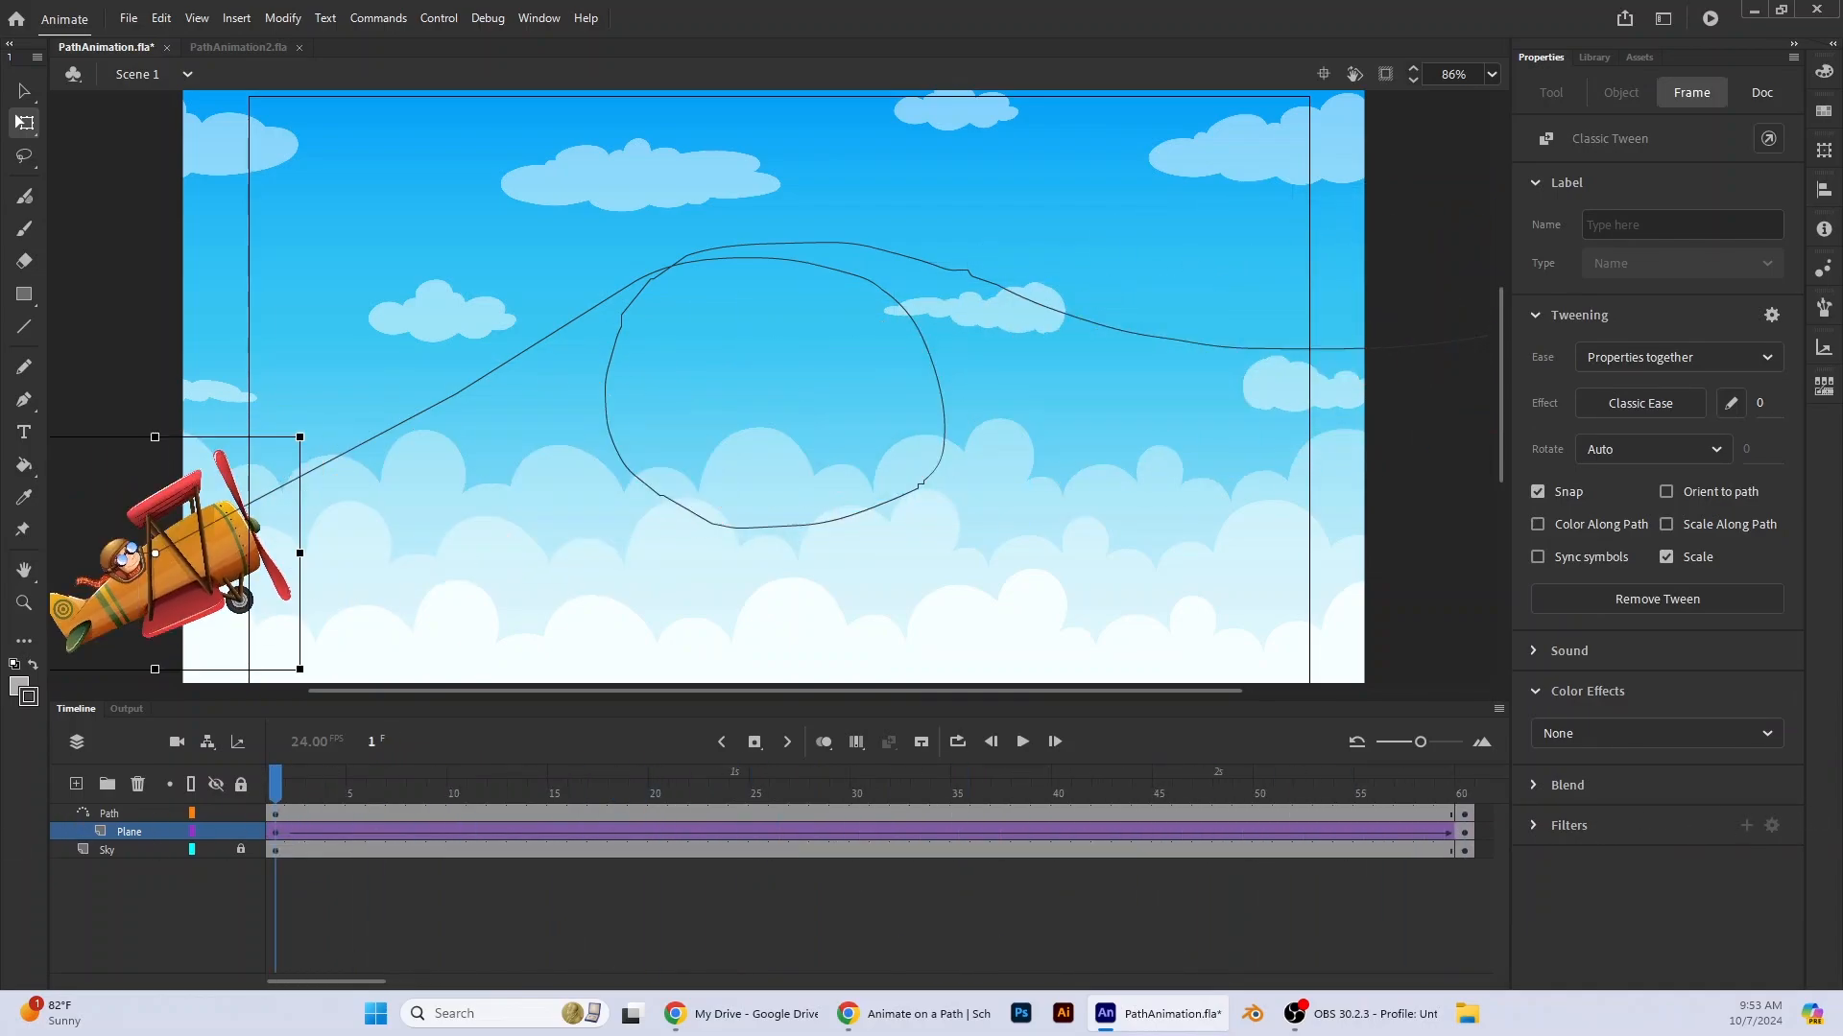
- Check the tween at frame 10, then return to frame 1 and snap the plane's centre onto the start of the path
click(440, 763)
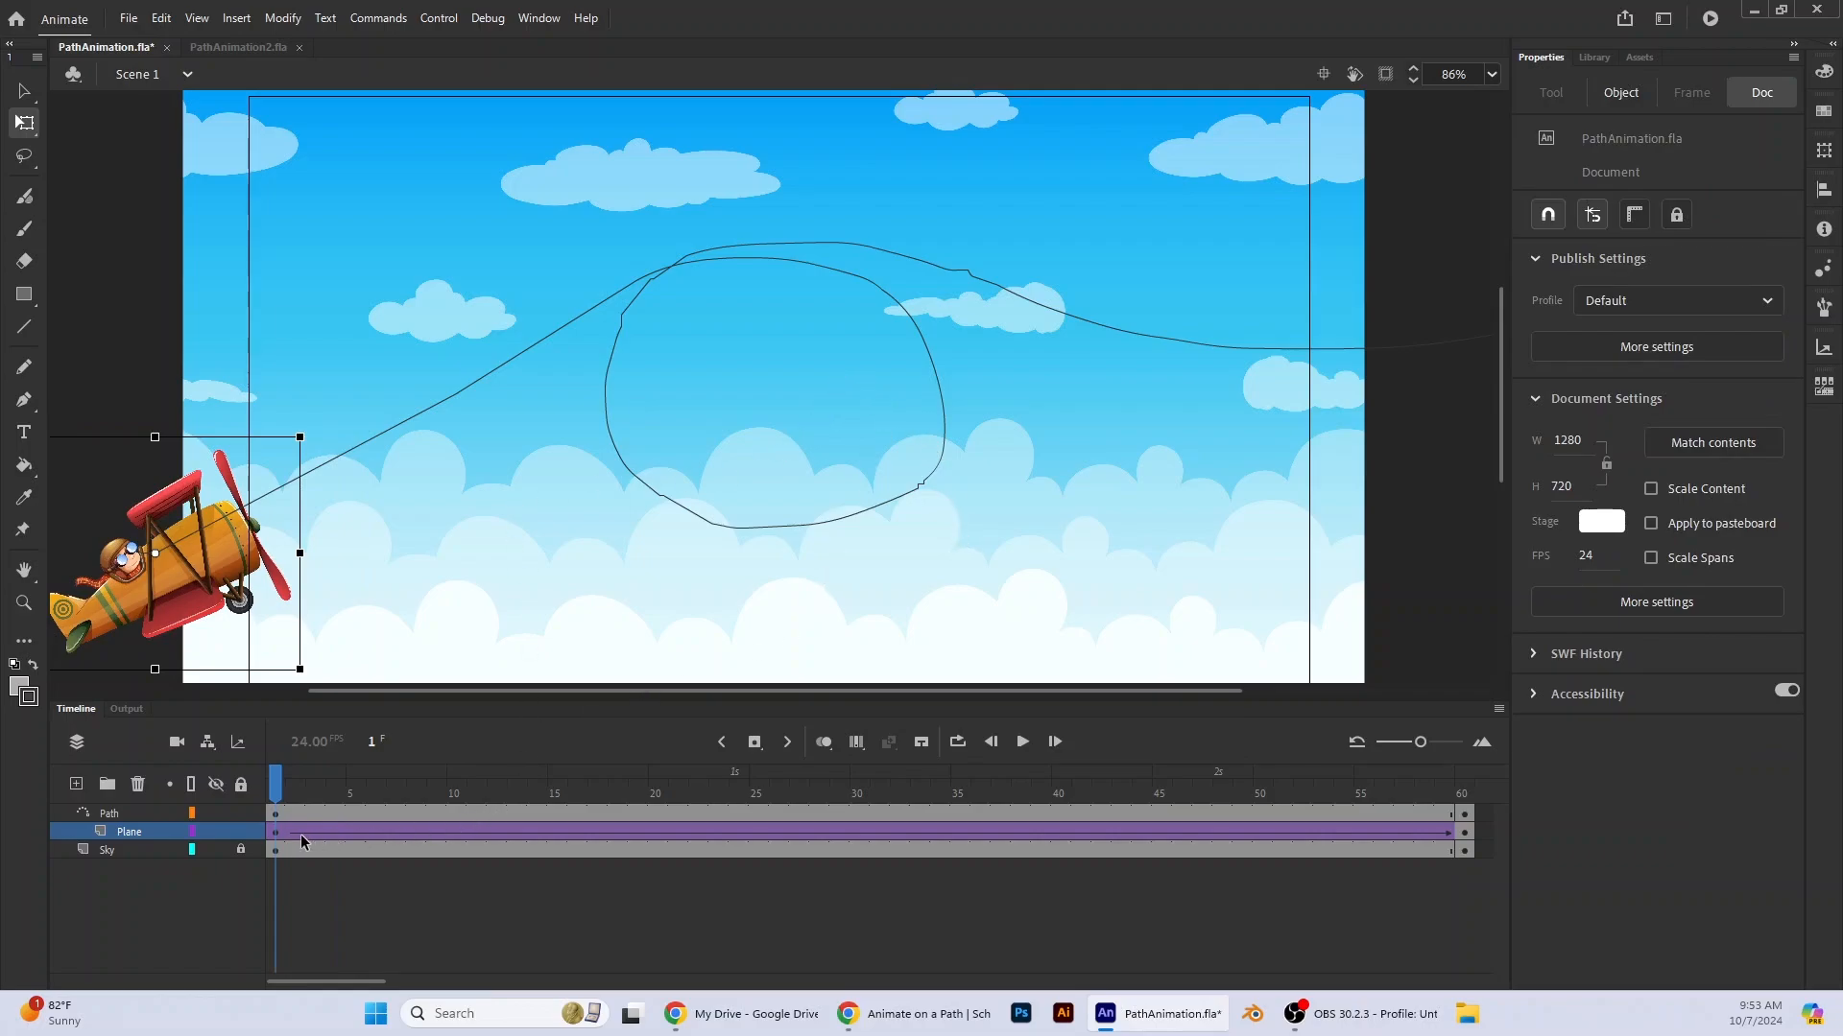
click(458, 832)
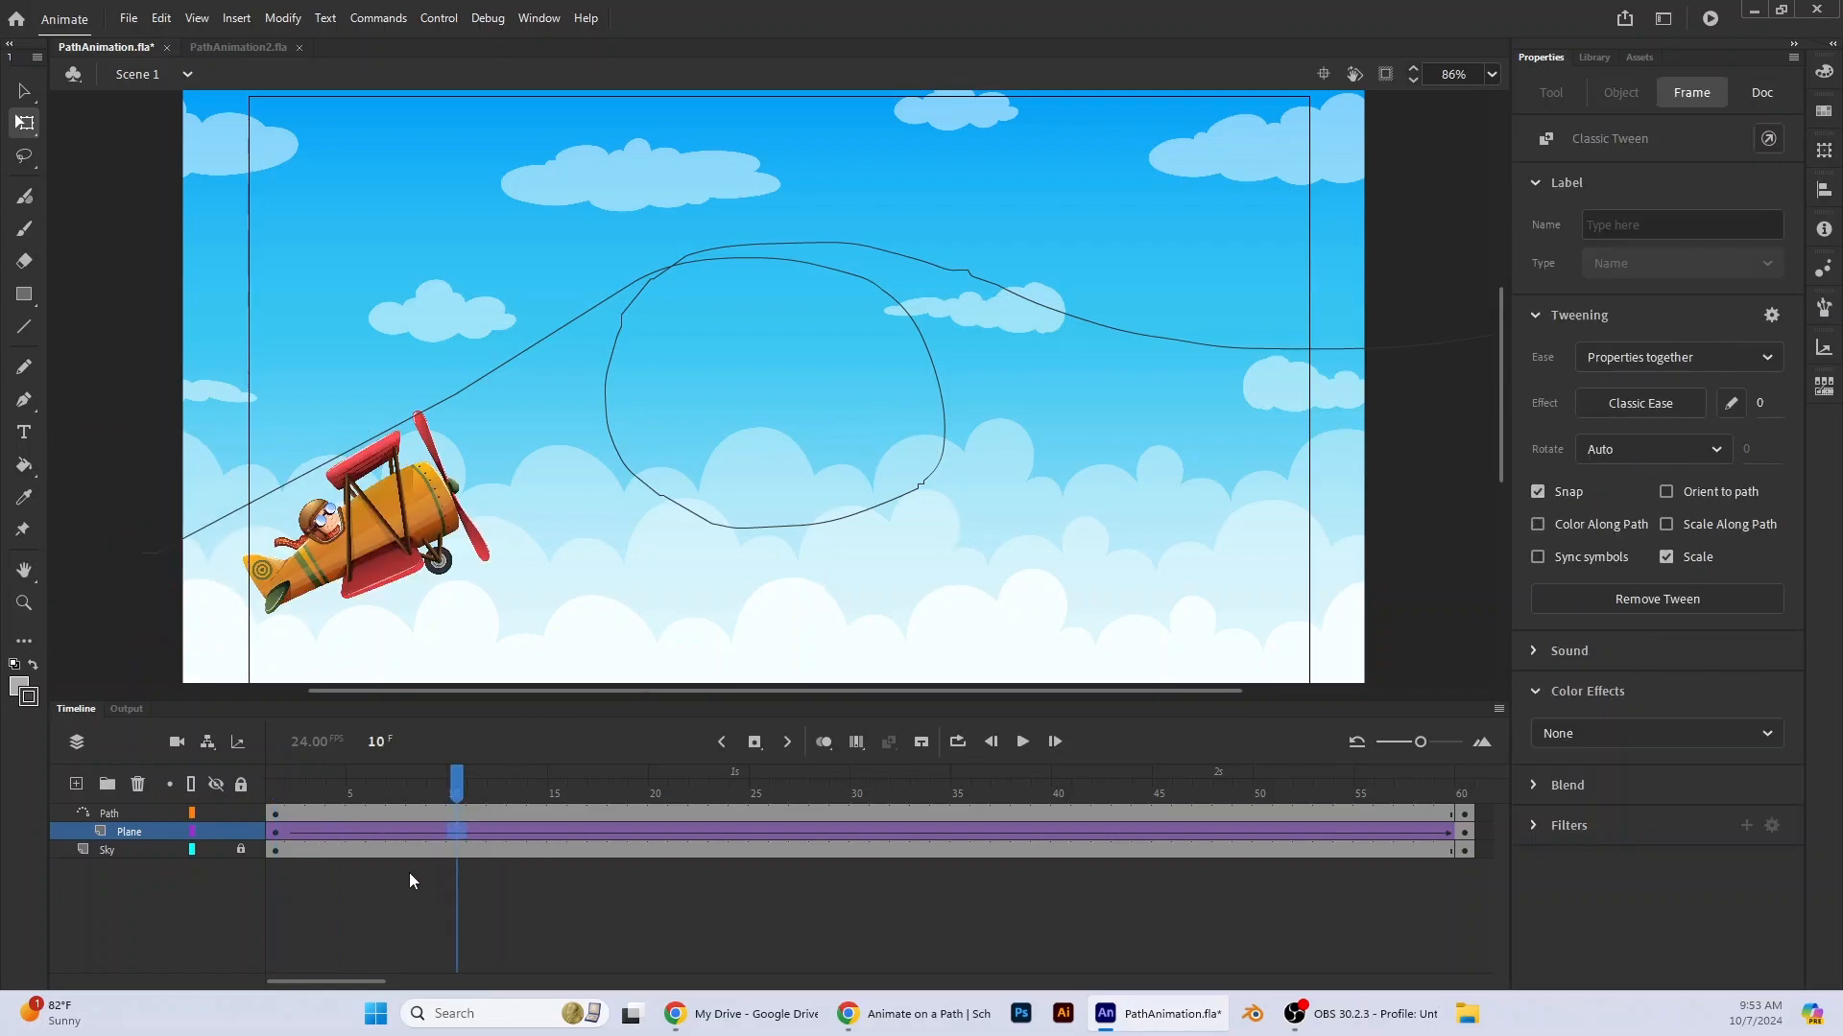
drag(451, 778, 275, 808)
click(277, 834)
drag(181, 604, 224, 588)
- At frame 60, snap the plane's centre onto the path beyond the sky's right edge and play the animation from frame 1
drag(276, 779, 961, 843)
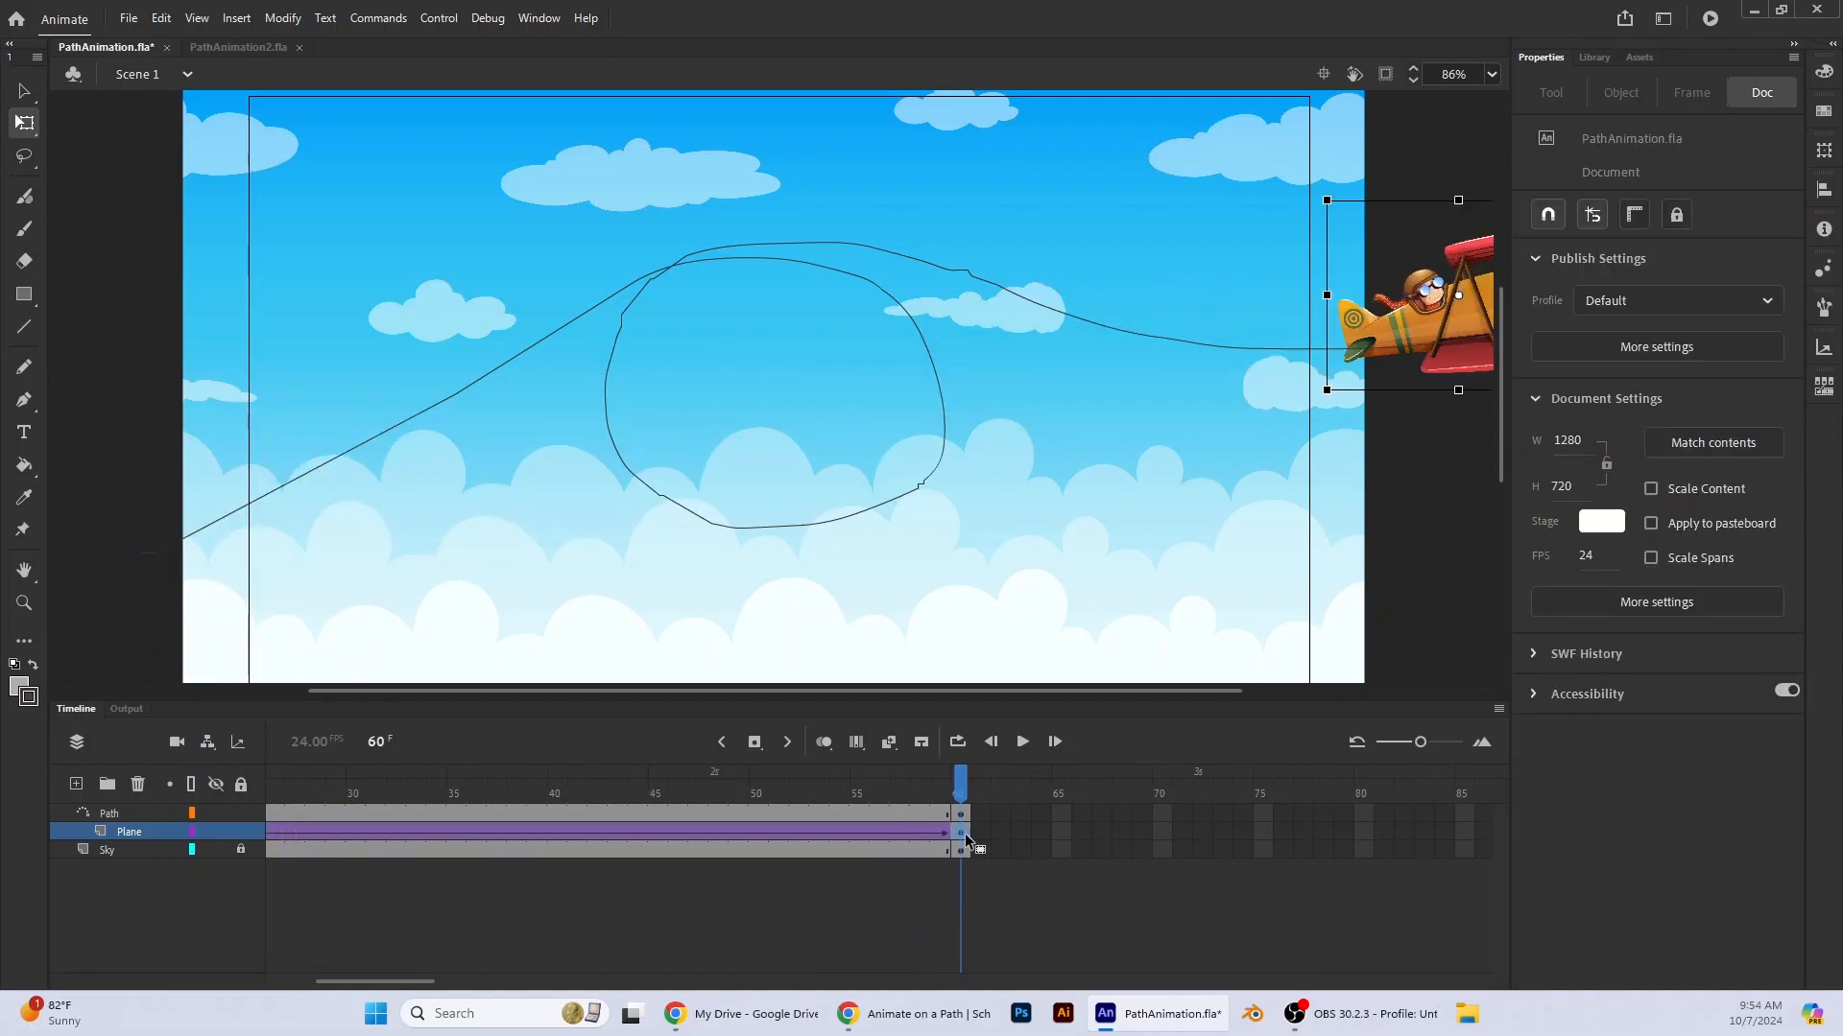
drag(1456, 324, 1384, 375)
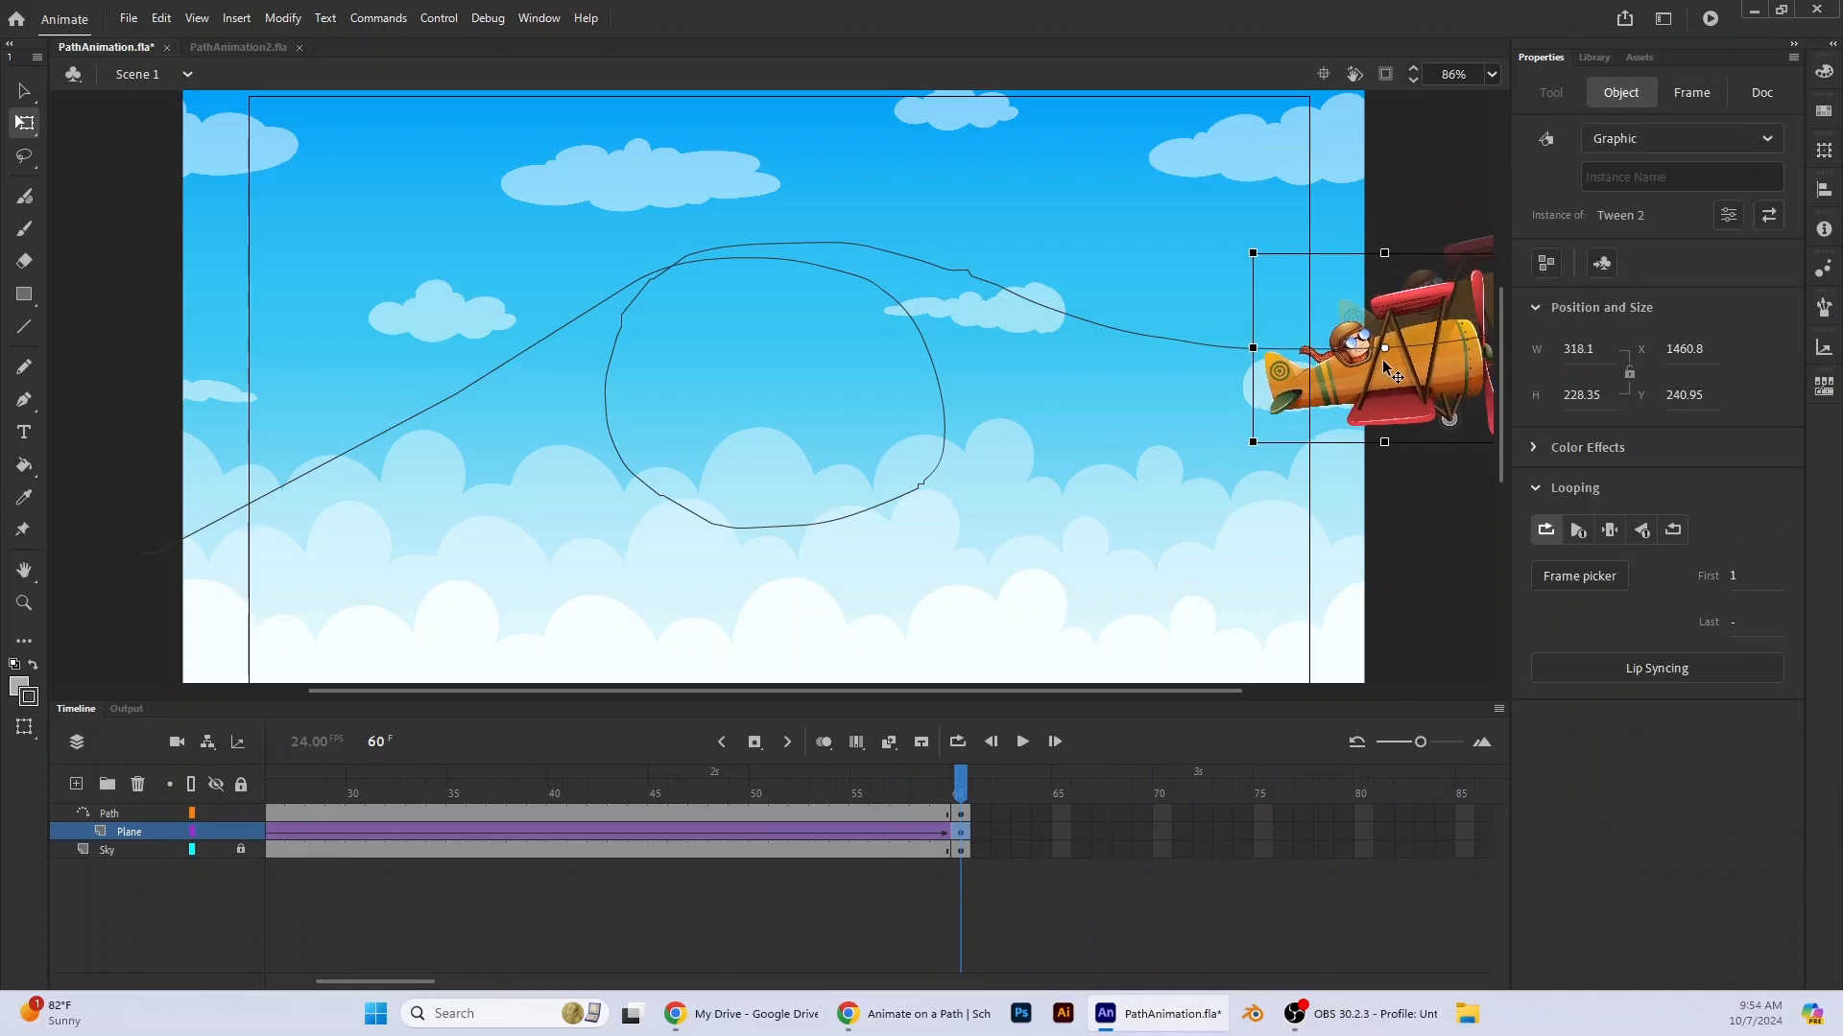
drag(958, 784, 695, 869)
click(653, 832)
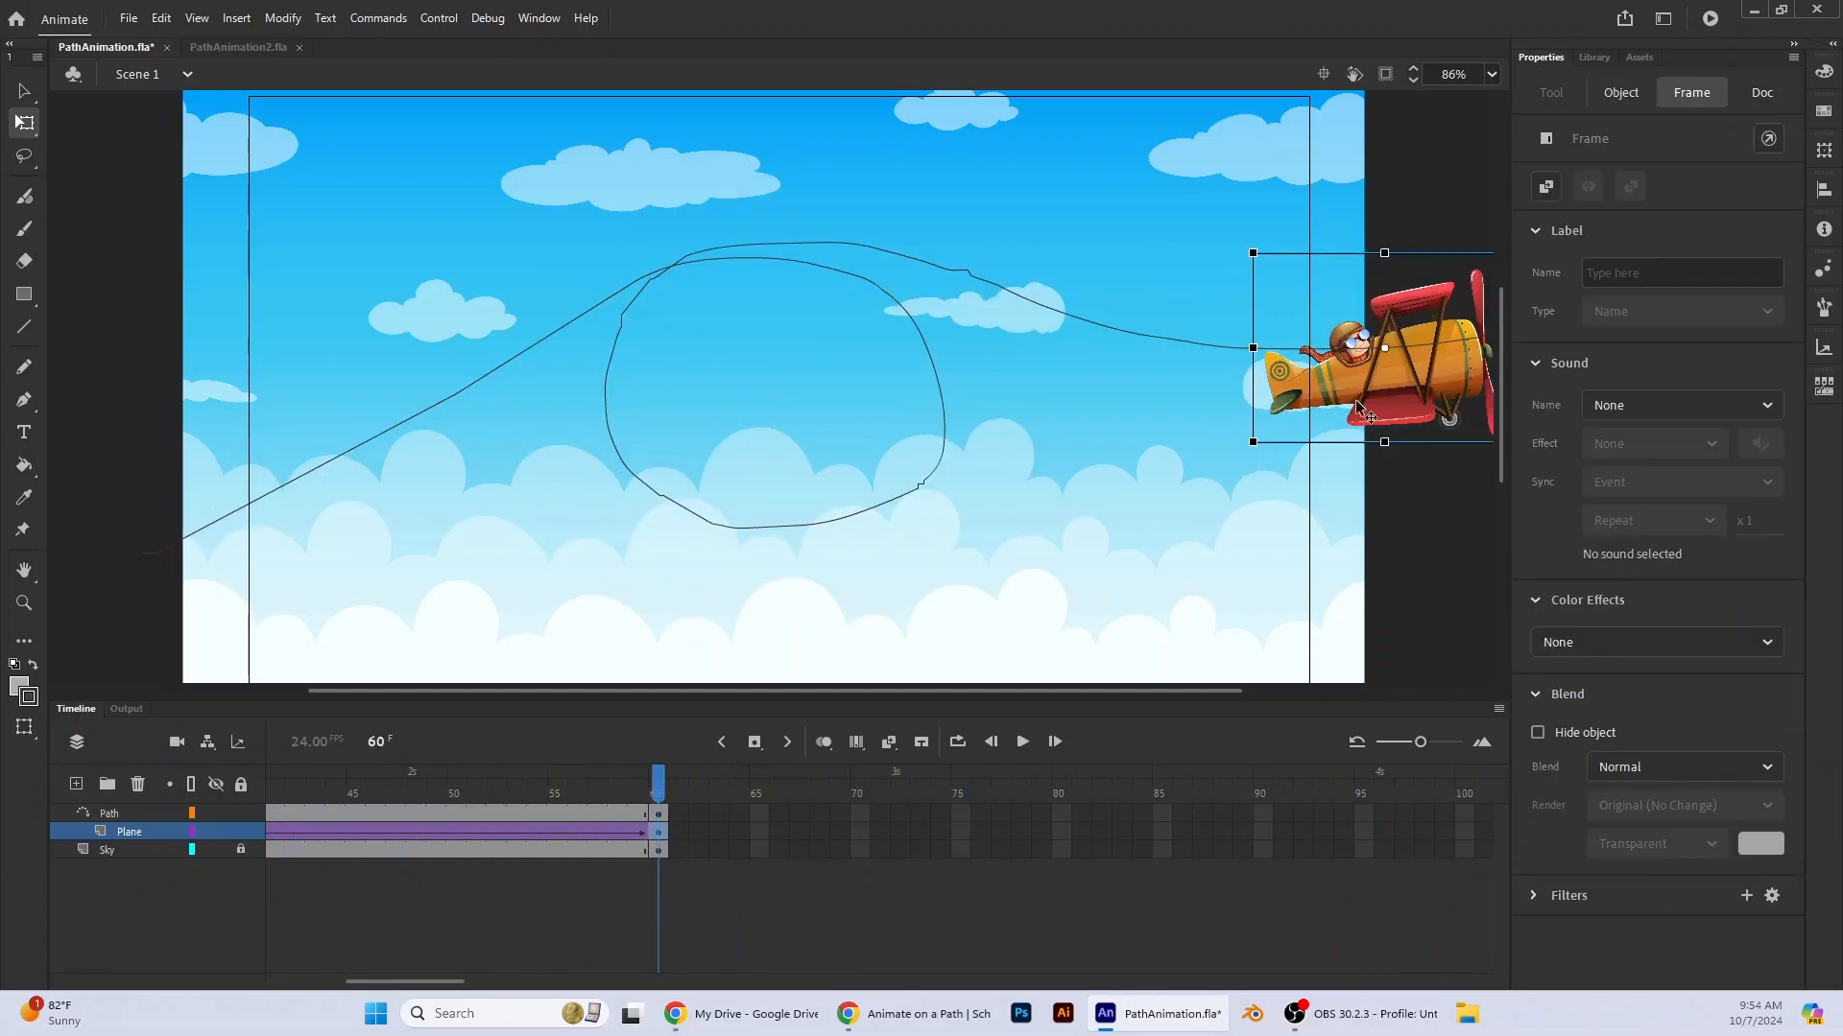
drag(1370, 388, 1465, 378)
drag(658, 802, 39, 814)
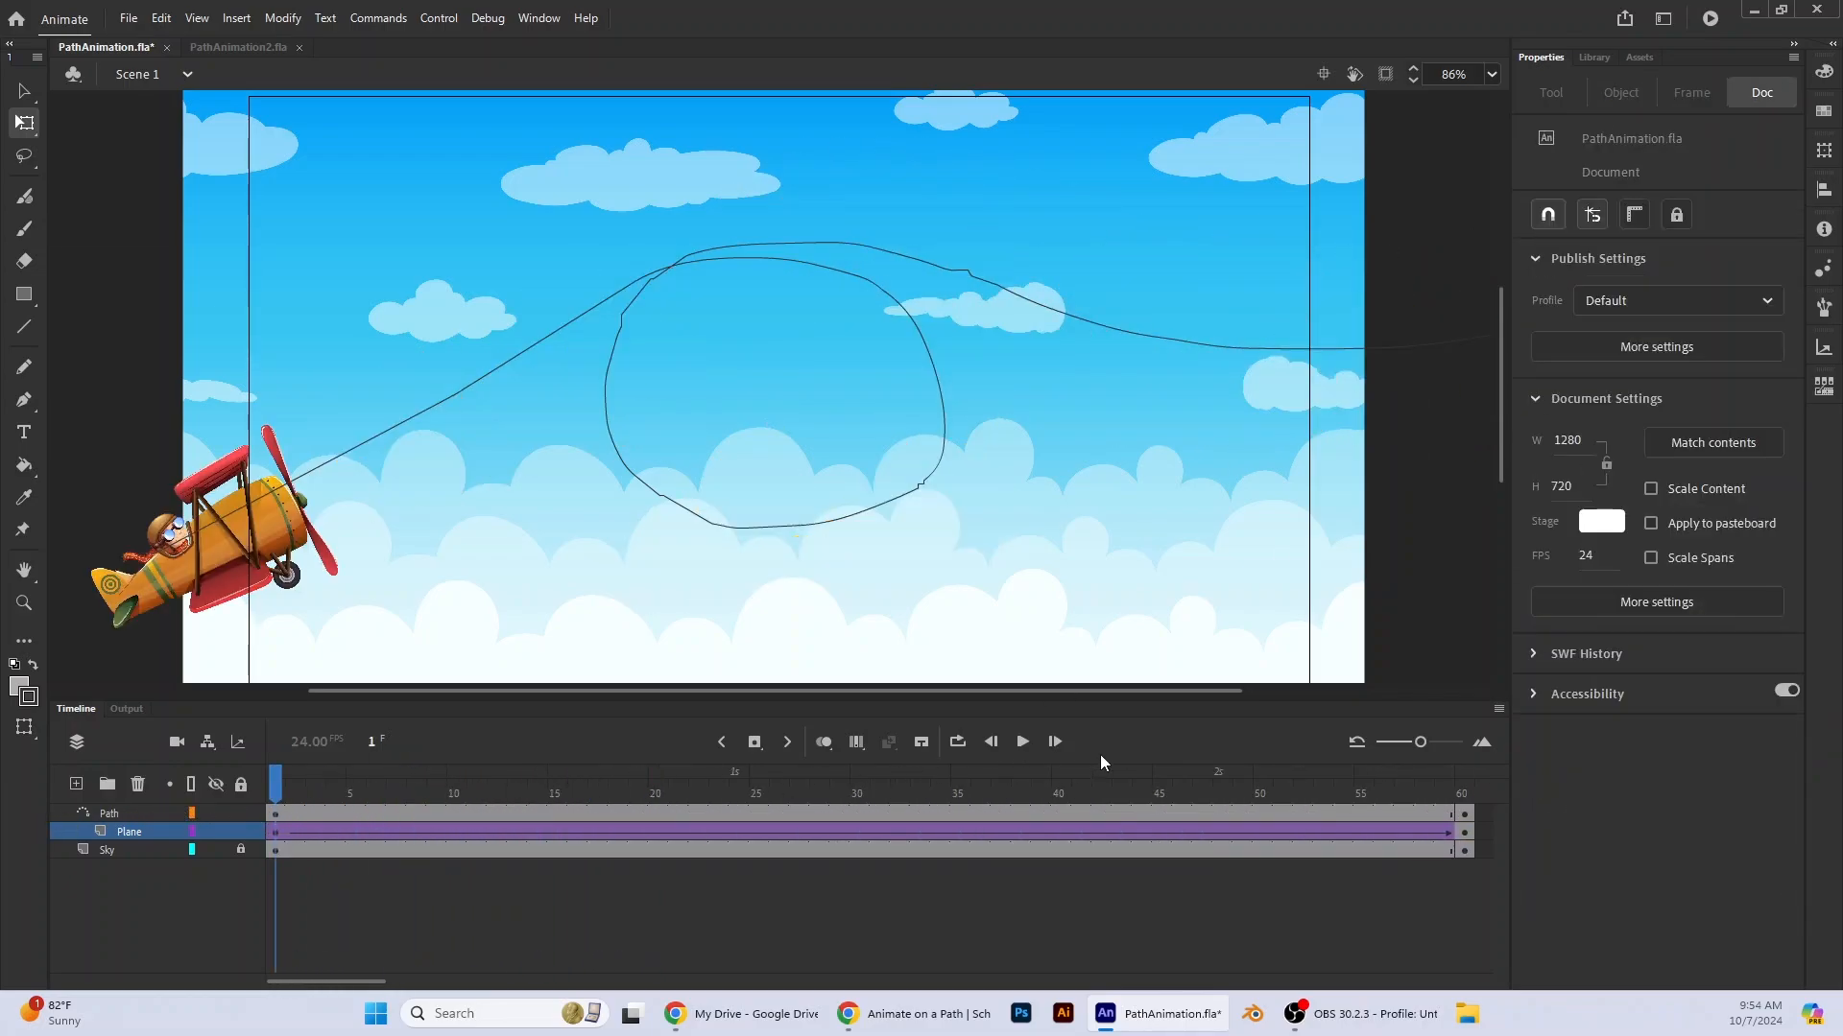
click(1018, 745)
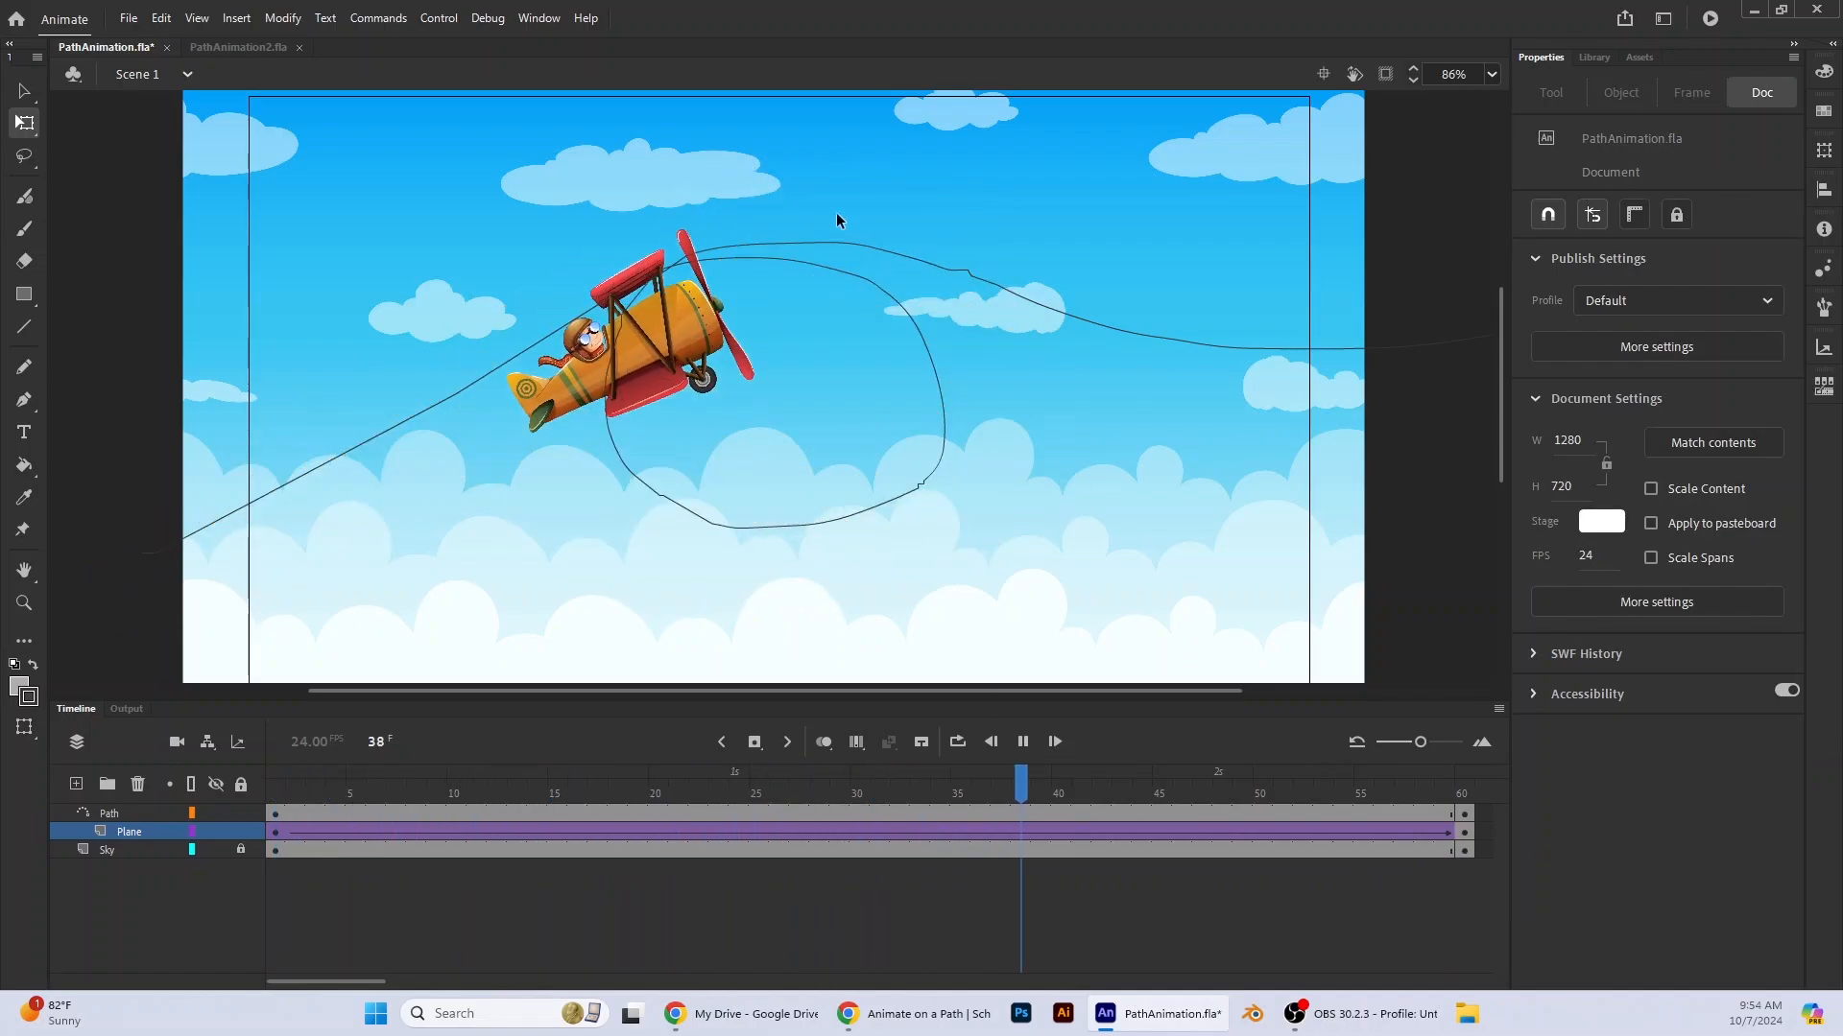
- Turn on Orient to path for the Plane layer's tween at frame 1 and scrub through to frame 59
drag(1475, 798, 286, 814)
click(275, 834)
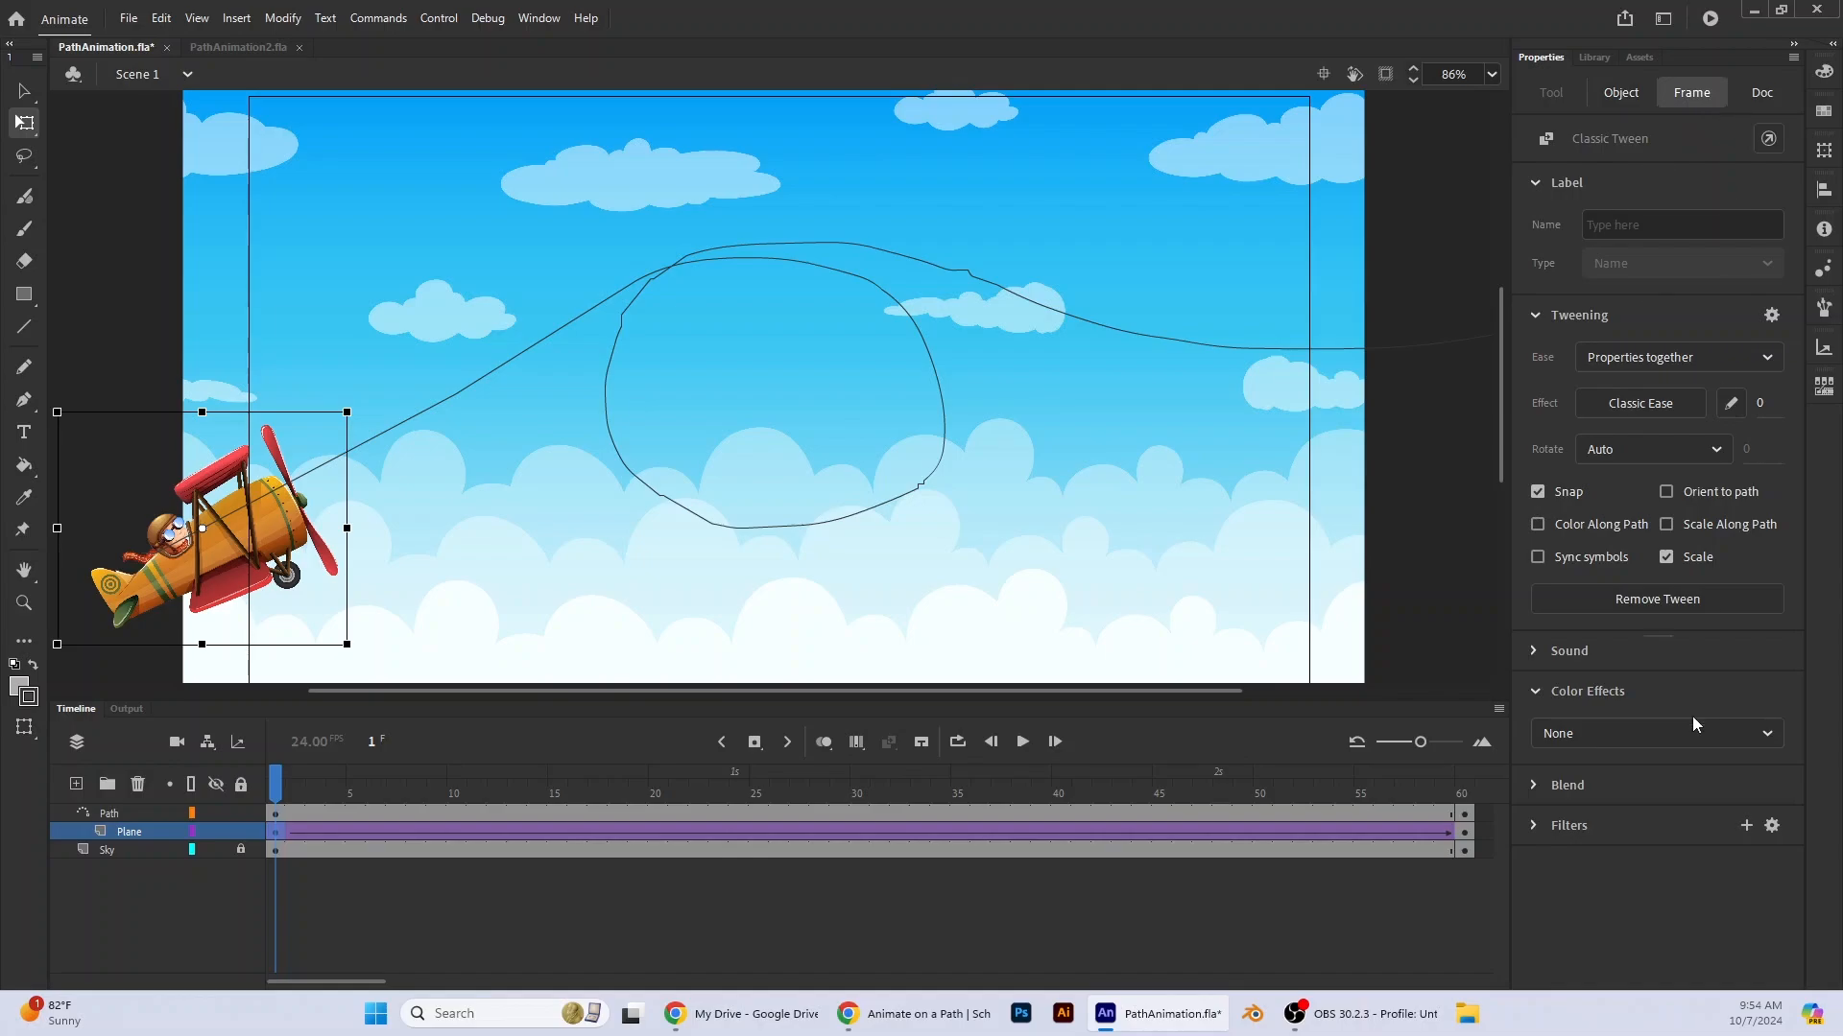
click(1704, 500)
drag(278, 791, 1444, 860)
- Smooth out the kink in the guide path just right of the loop's top using the Subselection tool
click(1023, 352)
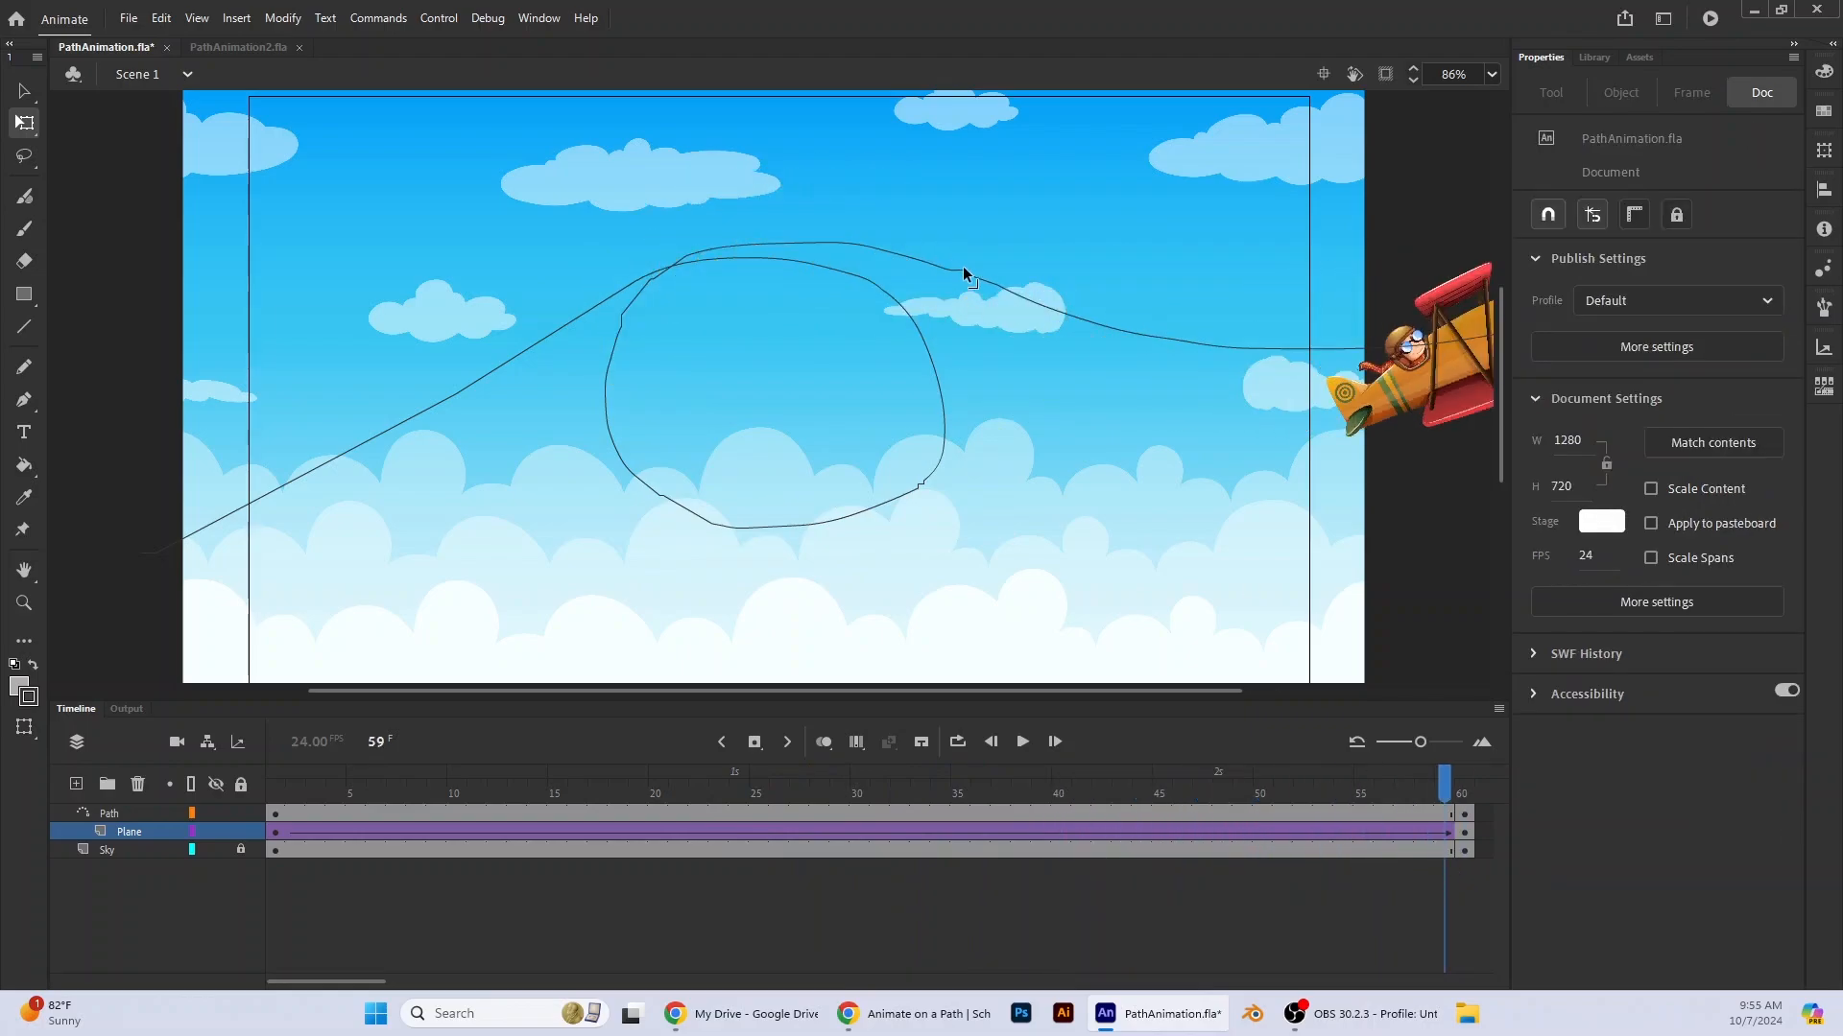
click(113, 814)
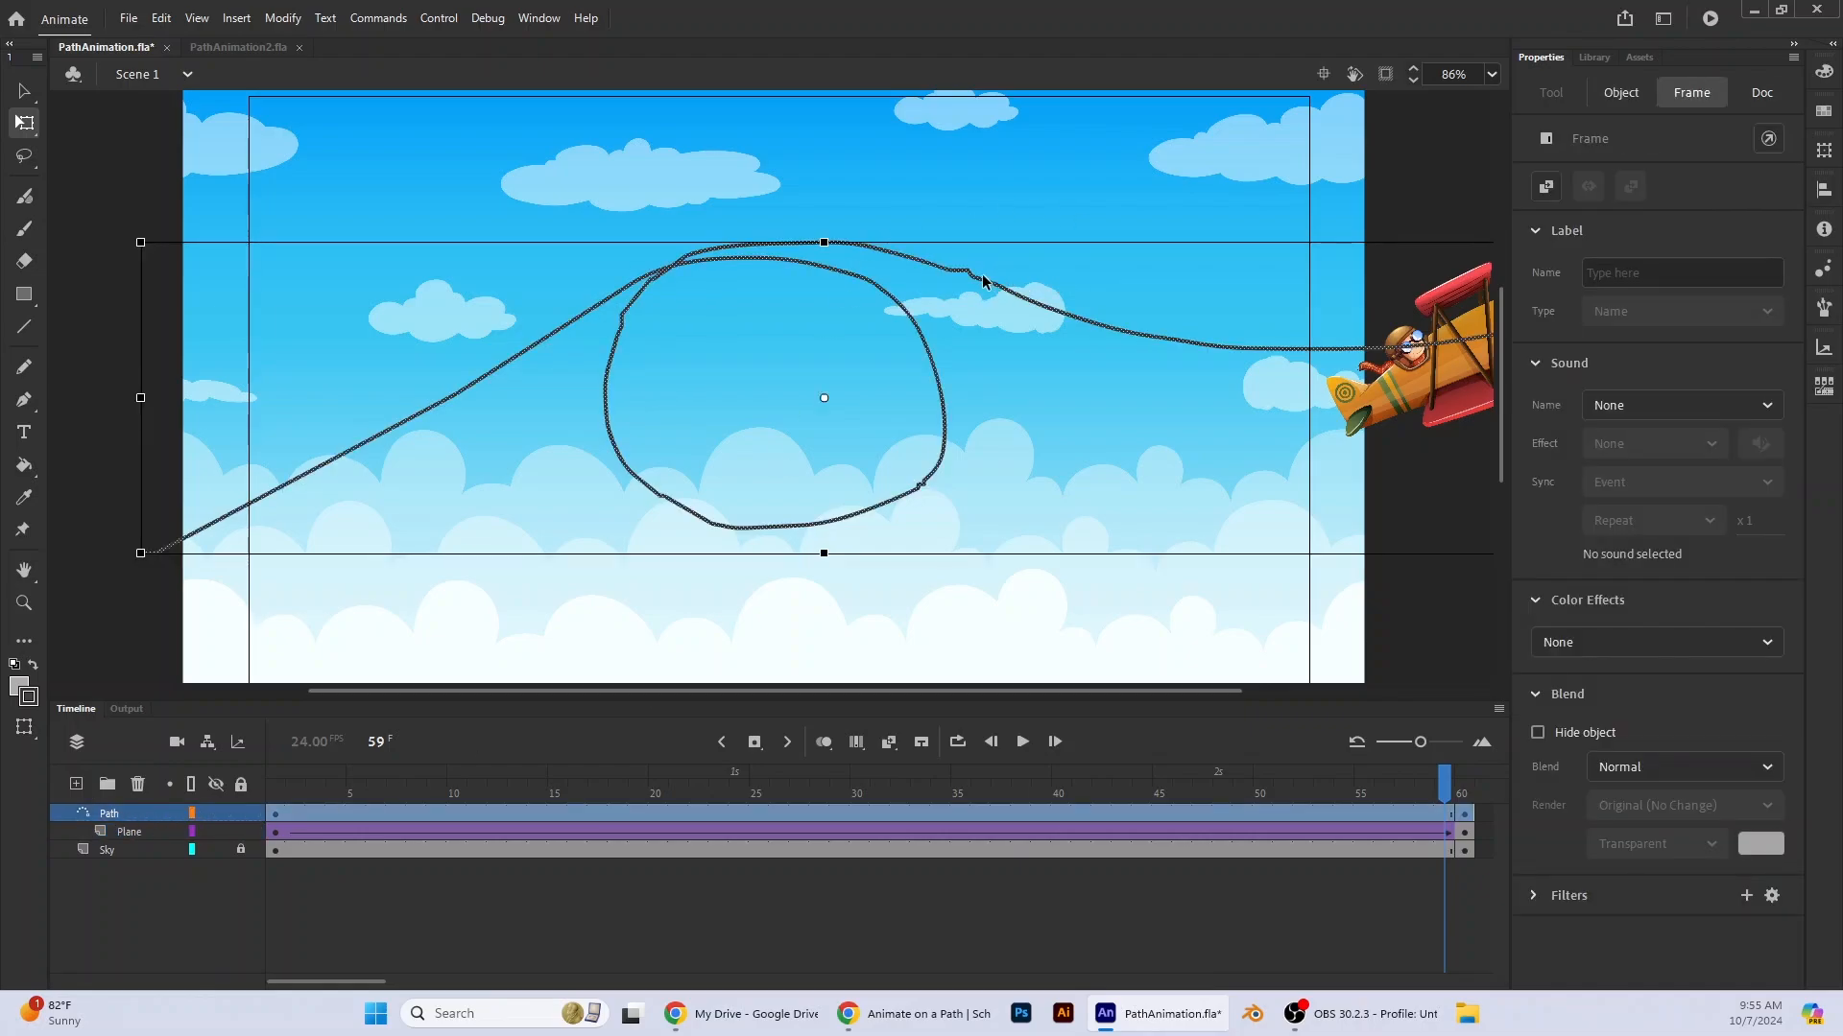
key(v)
click(20, 99)
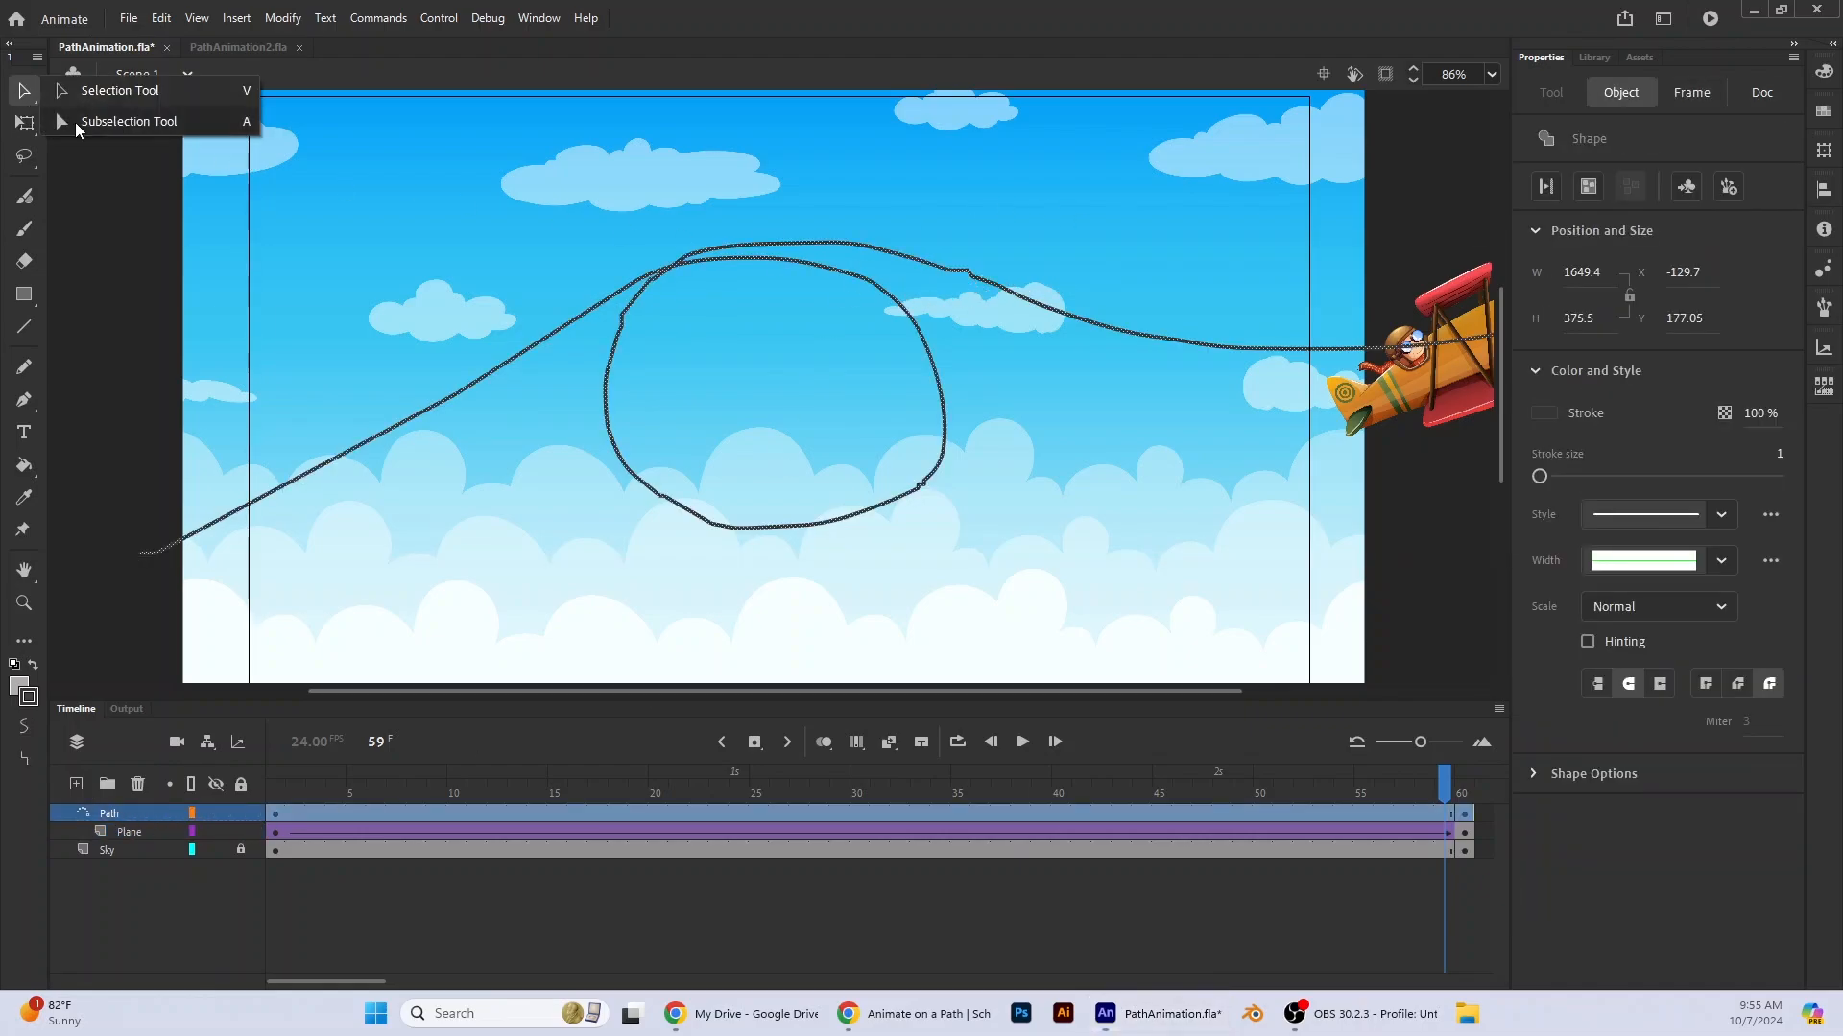
click(1060, 327)
click(968, 277)
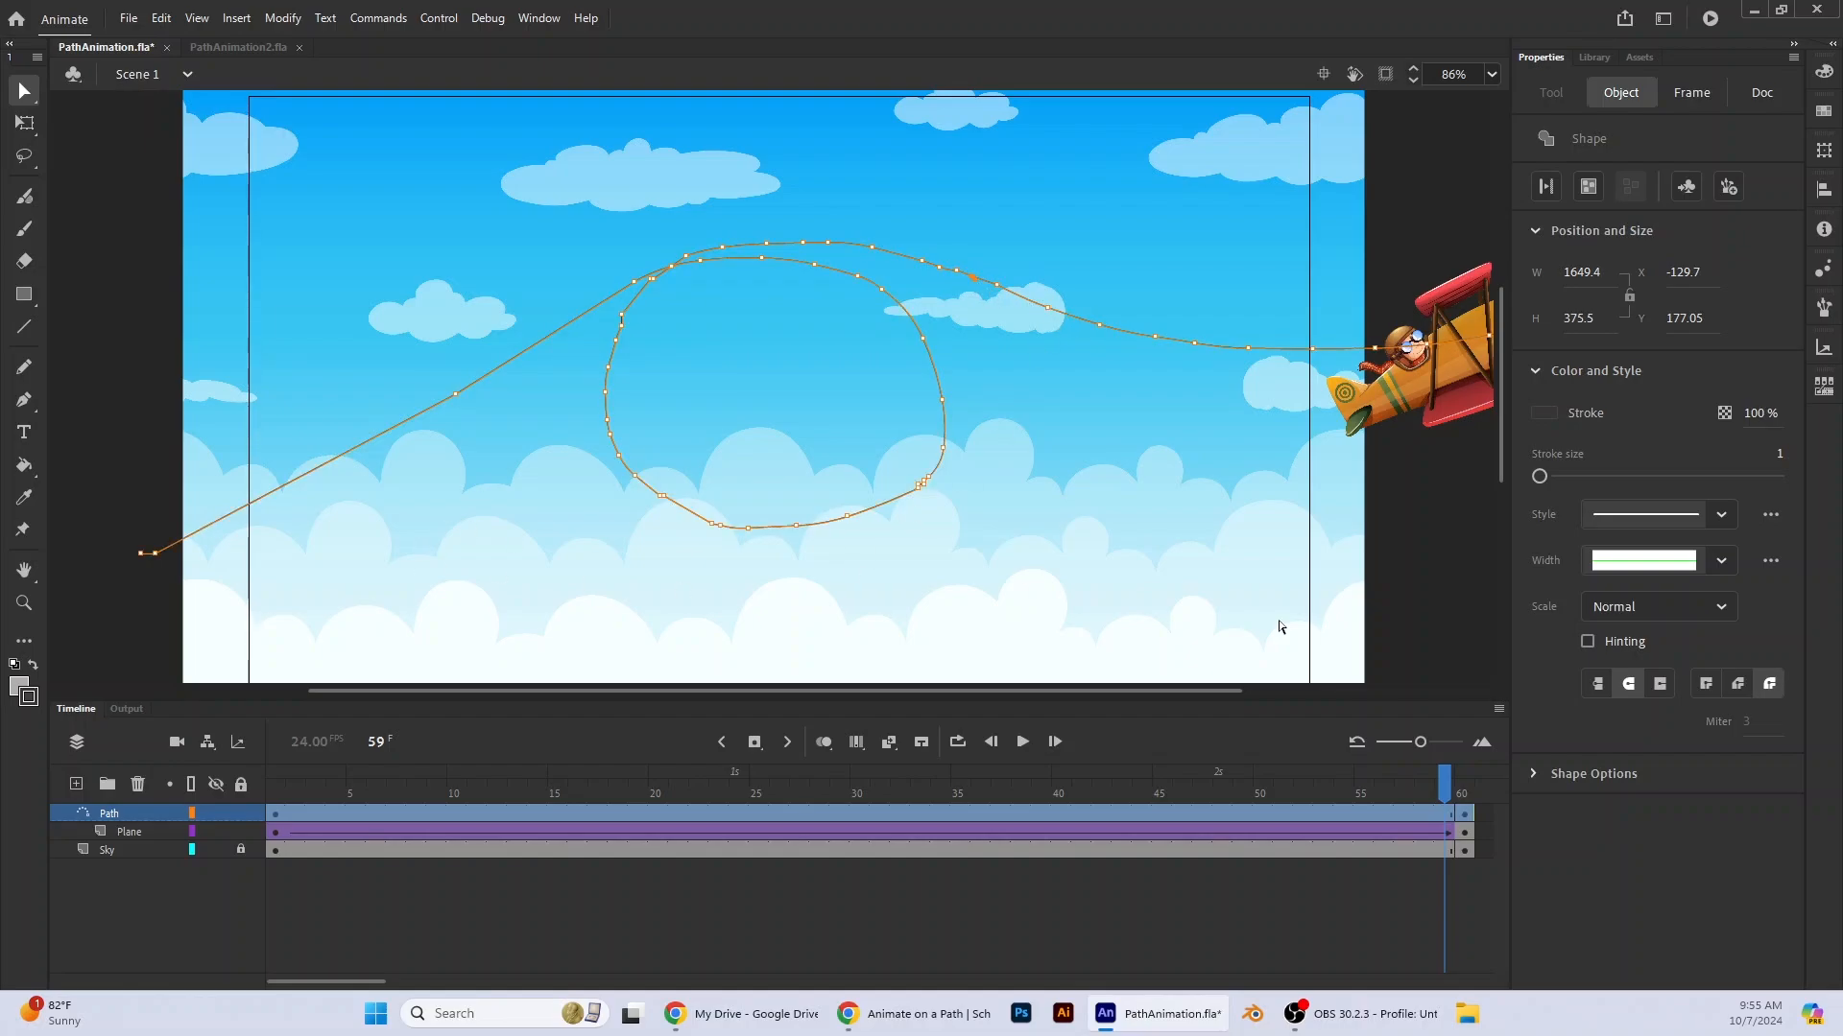
- Play the animation from frame 1 to review how the plane follows the smoothed path
drag(1447, 773, 278, 772)
click(78, 342)
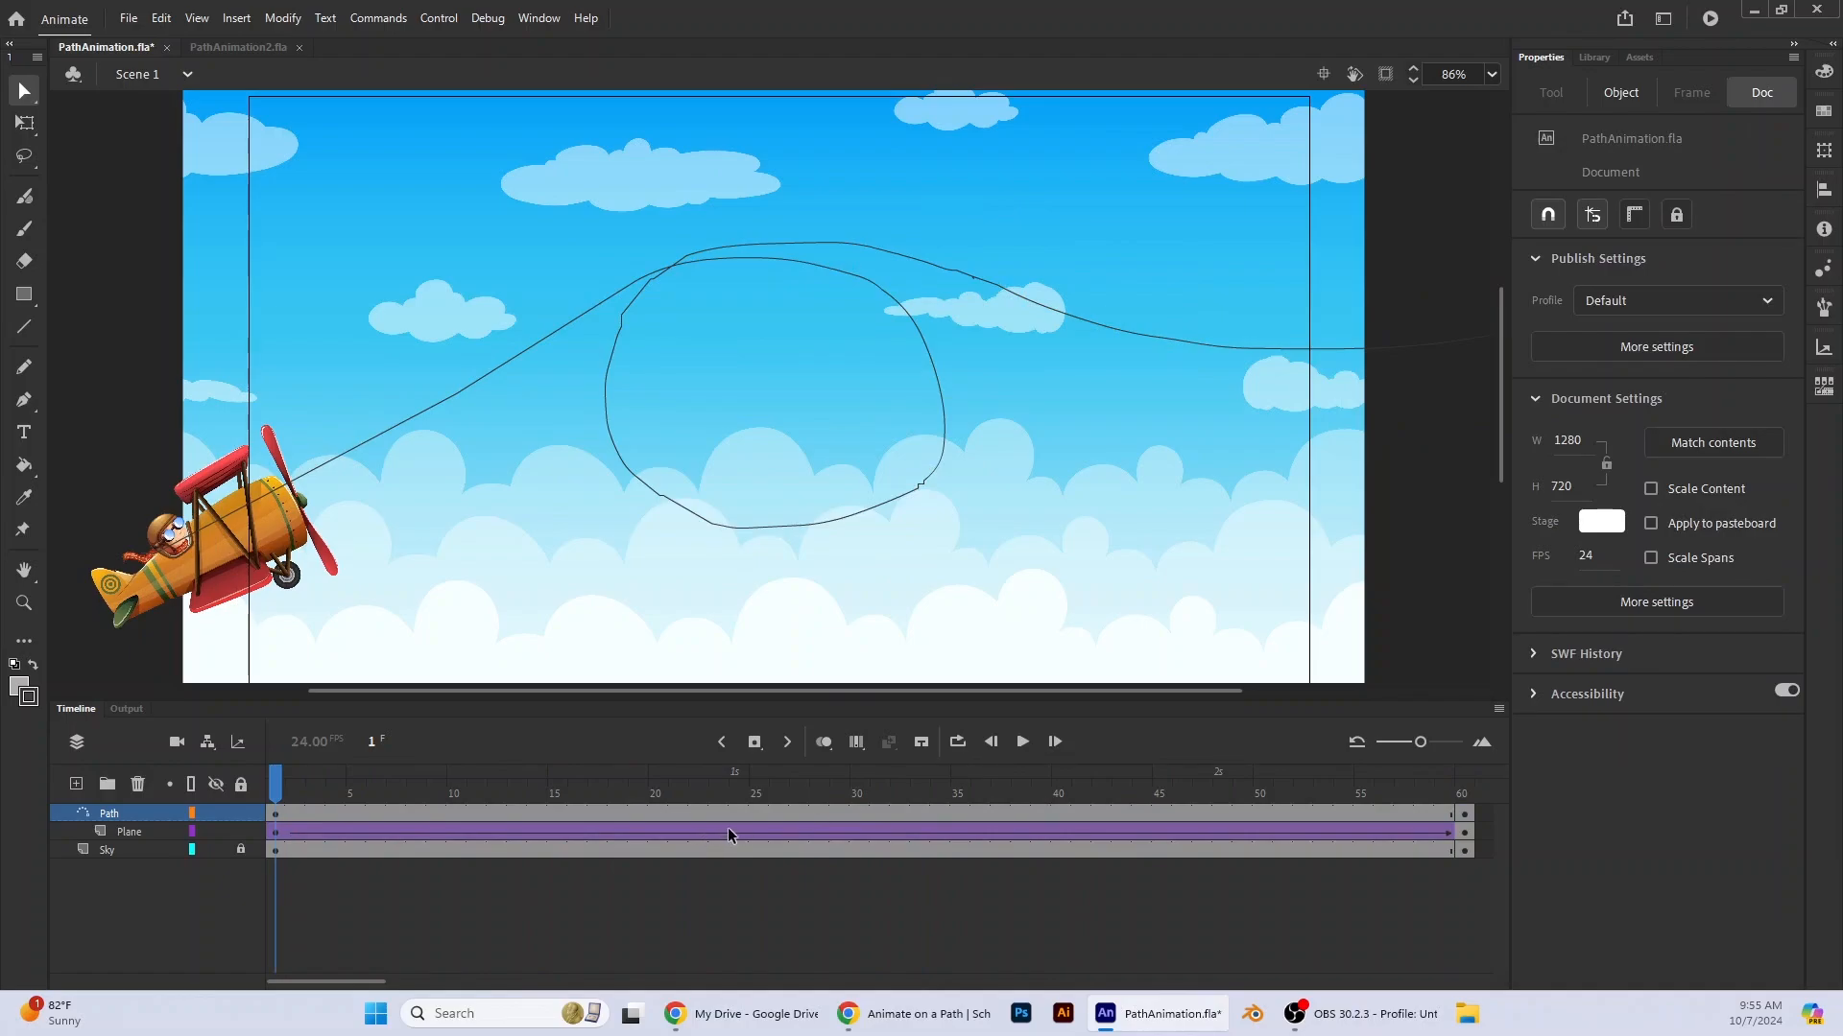
click(1022, 745)
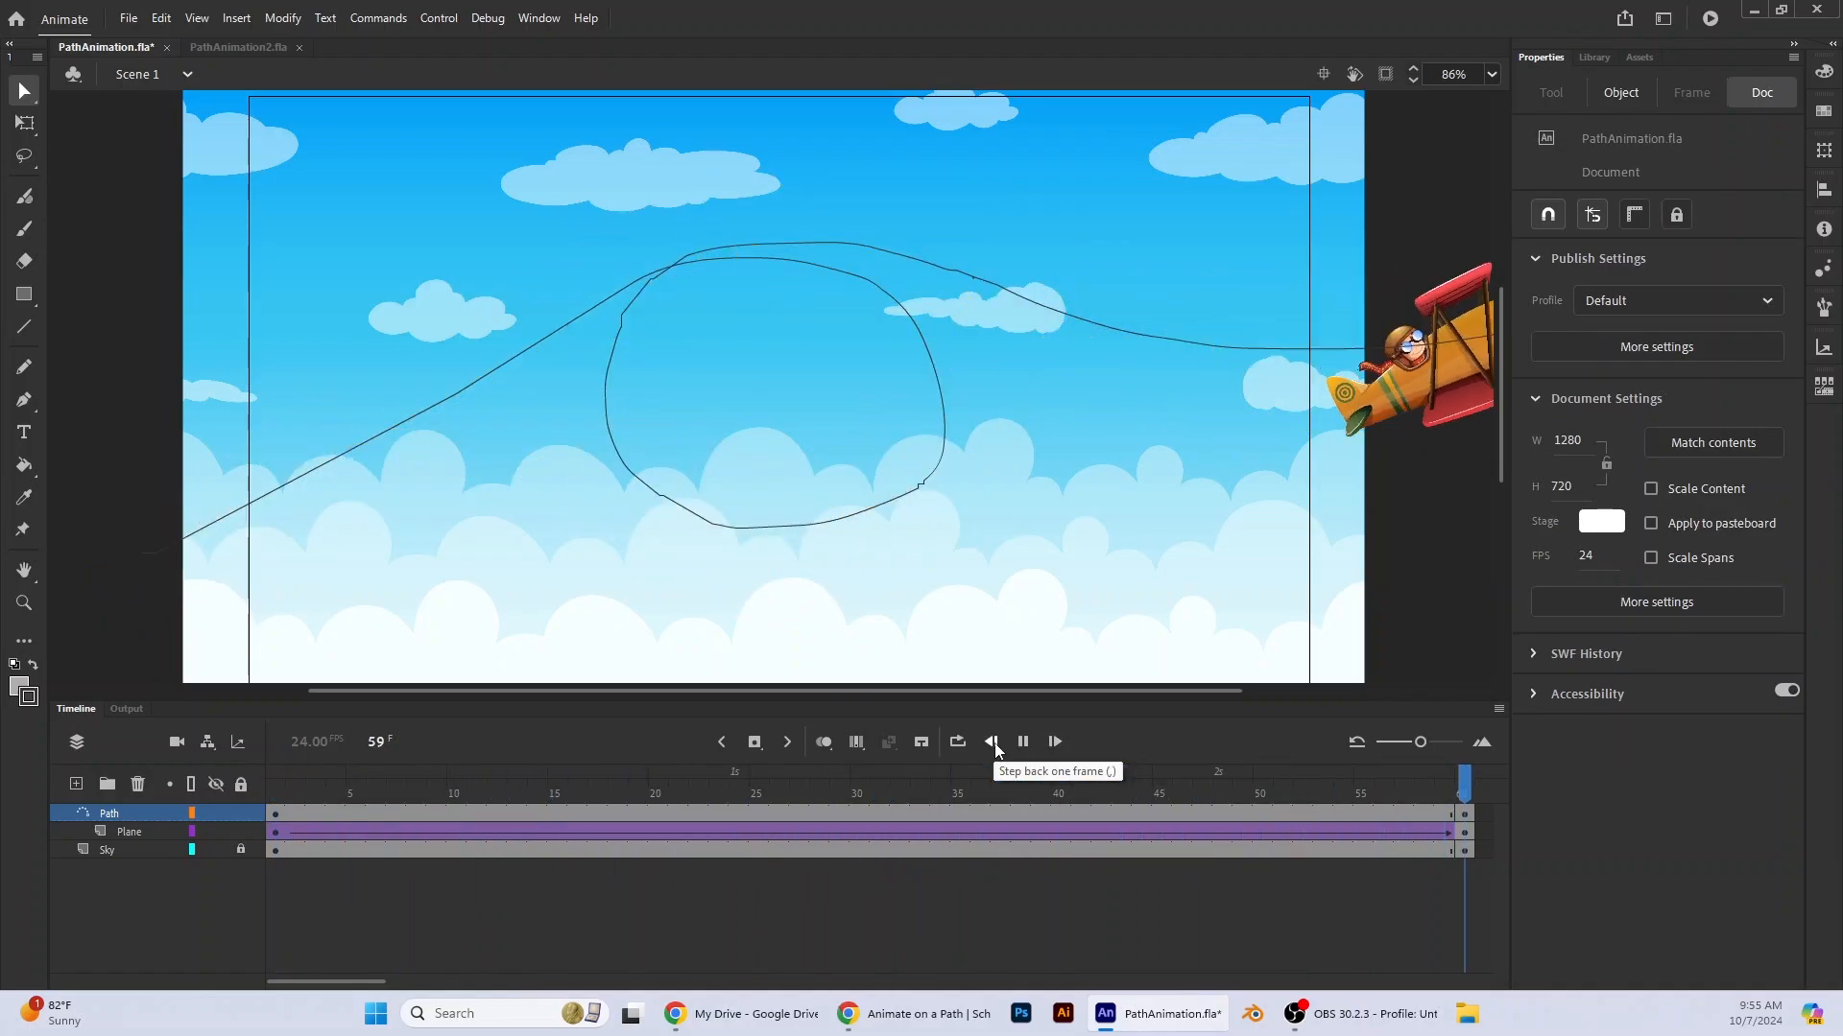
- Insert a keyframe at frame 55 on the Plane layer
drag(1458, 798, 1131, 842)
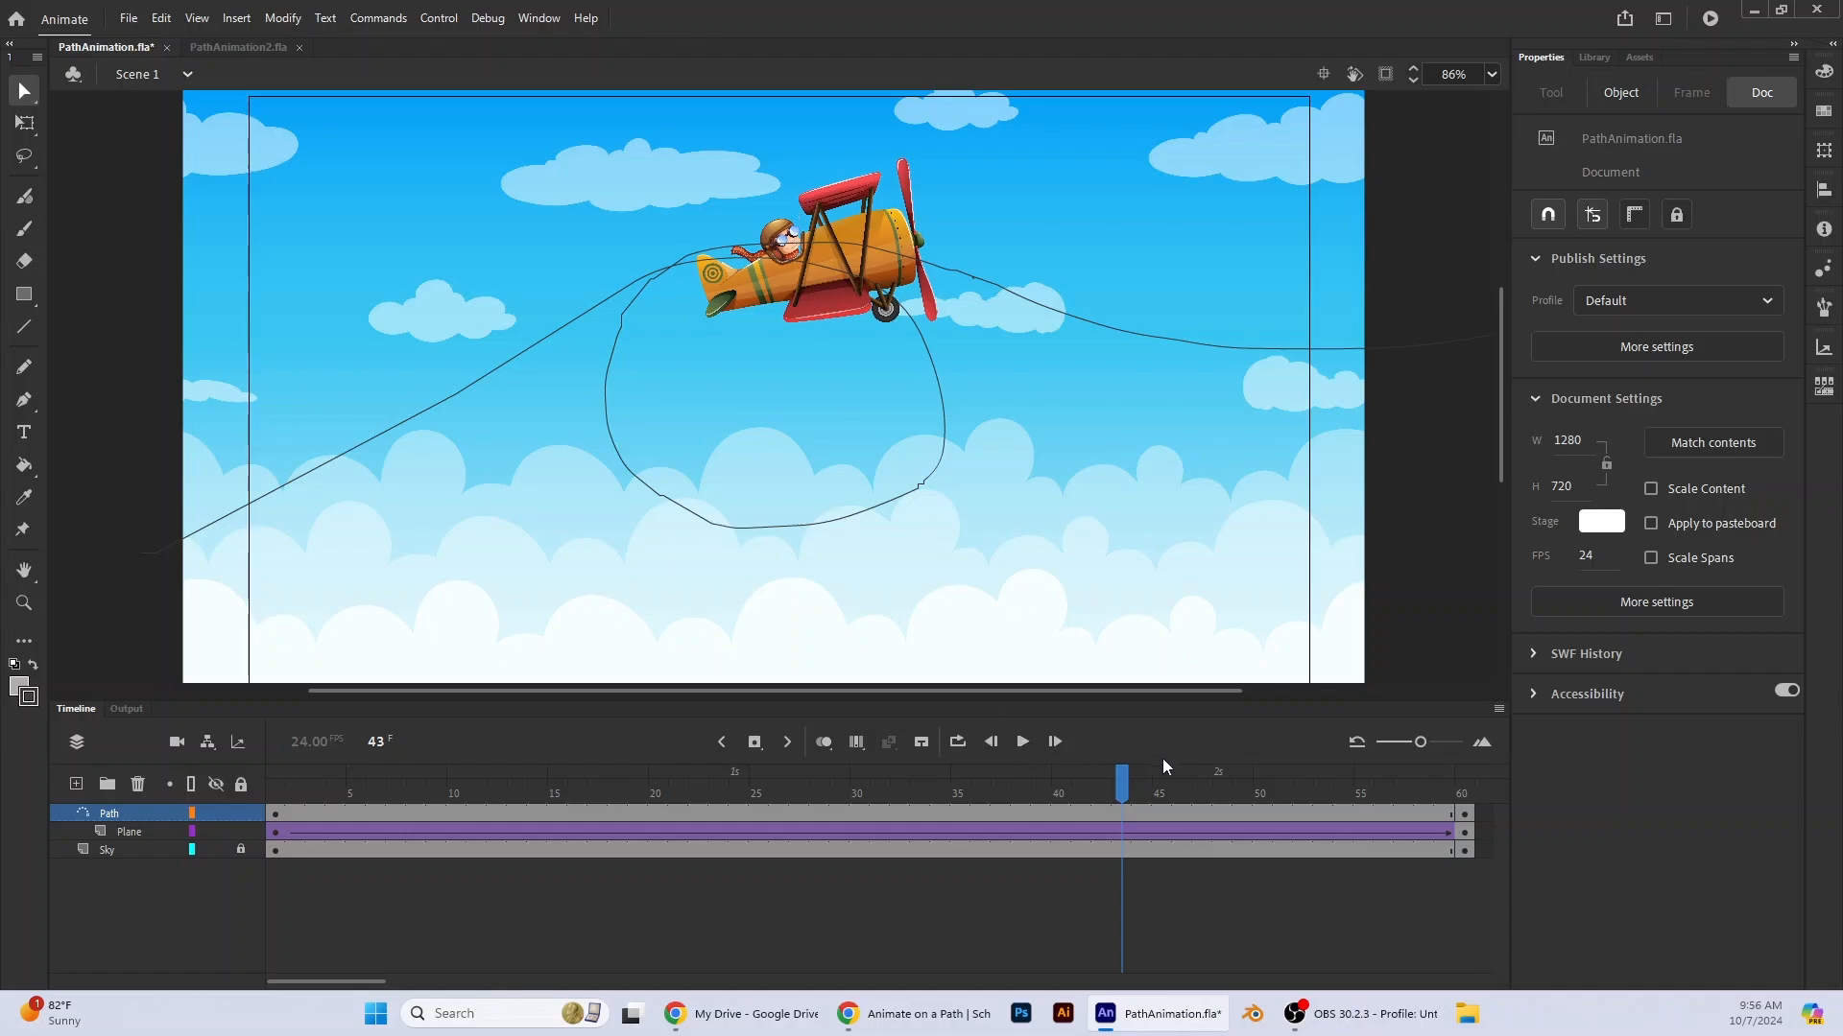
drag(1124, 790, 1358, 828)
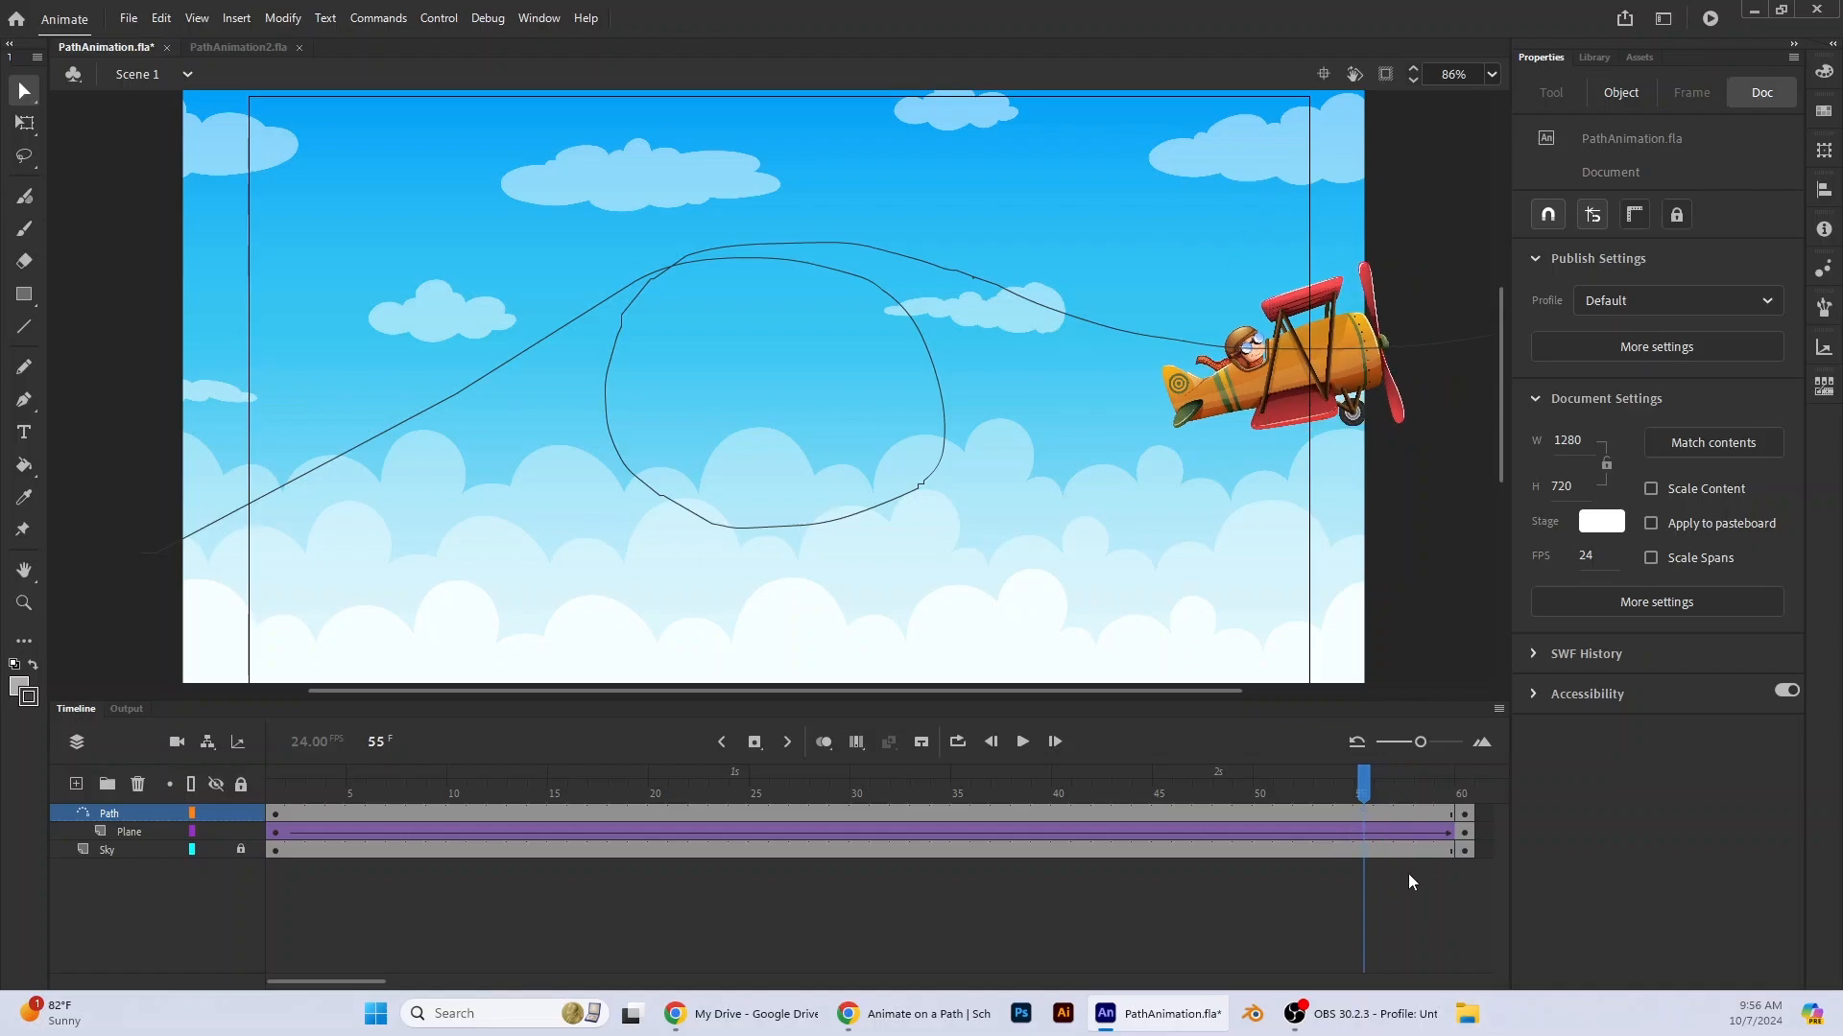
click(1368, 835)
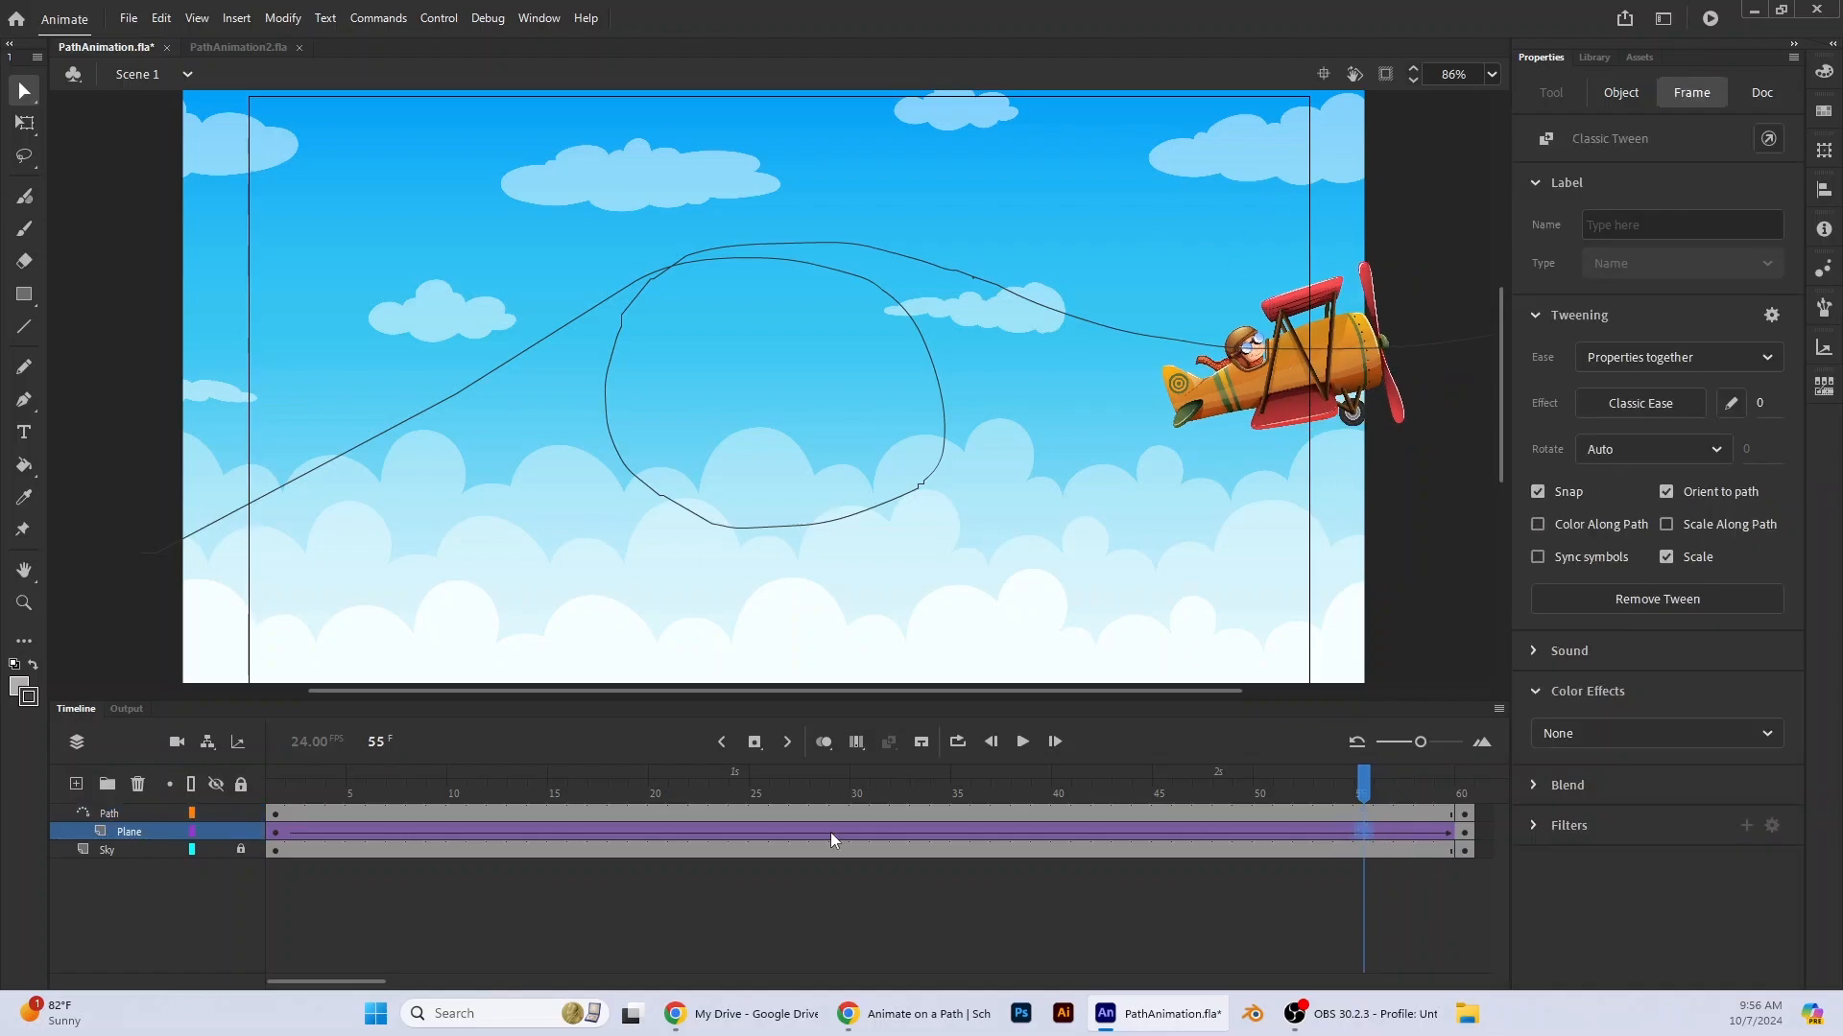
click(755, 742)
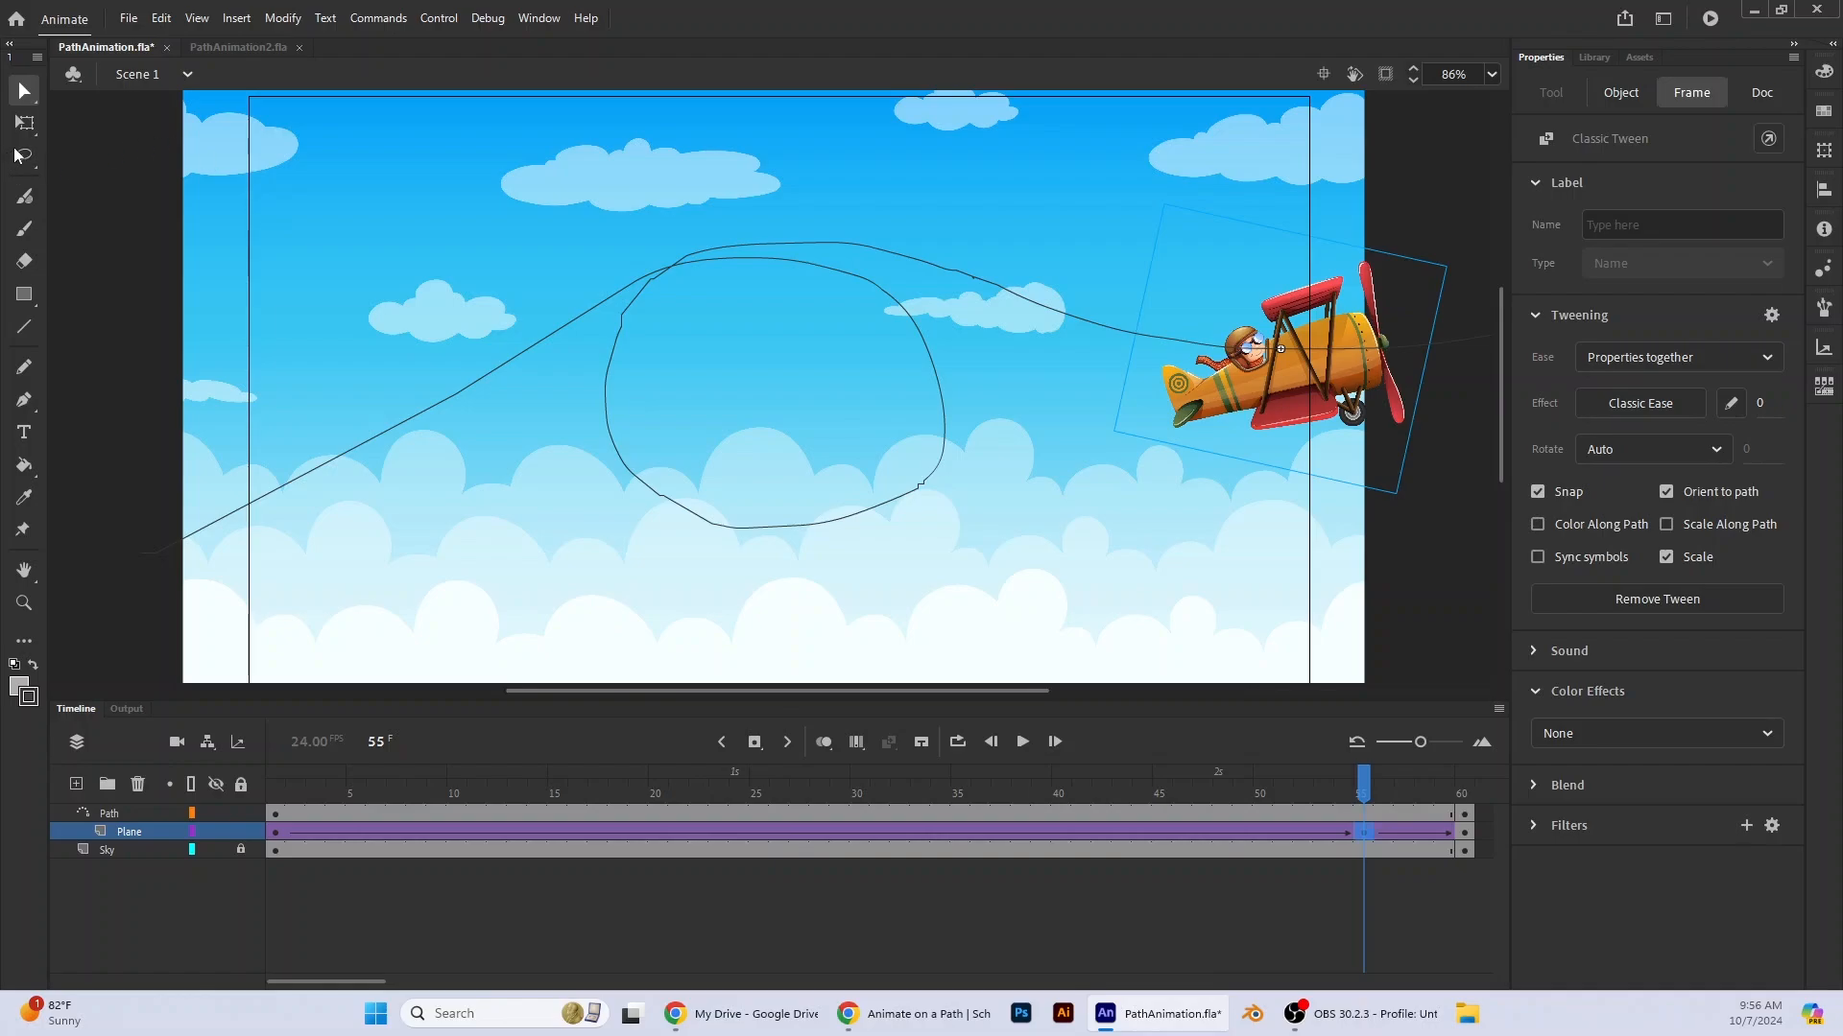
- Rotate the plane slightly clockwise at frame 55 to follow the path, and play the animation from frame 1
click(25, 125)
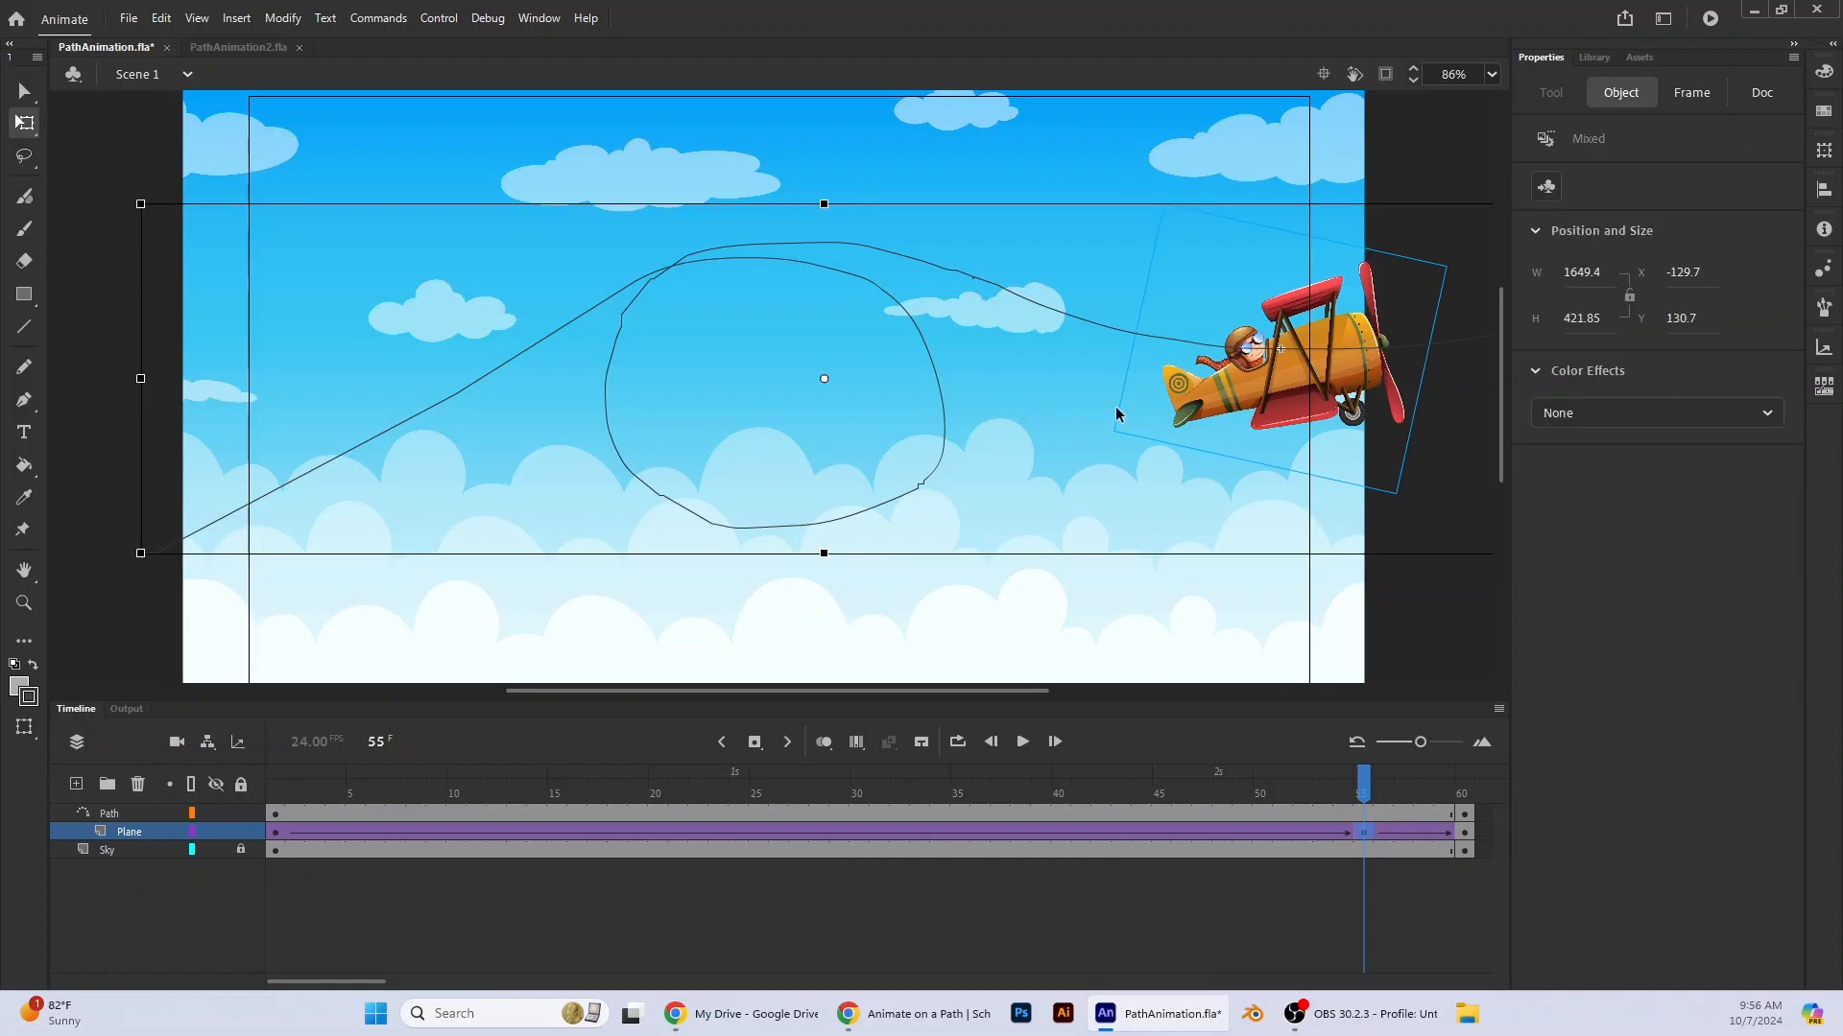
click(1365, 833)
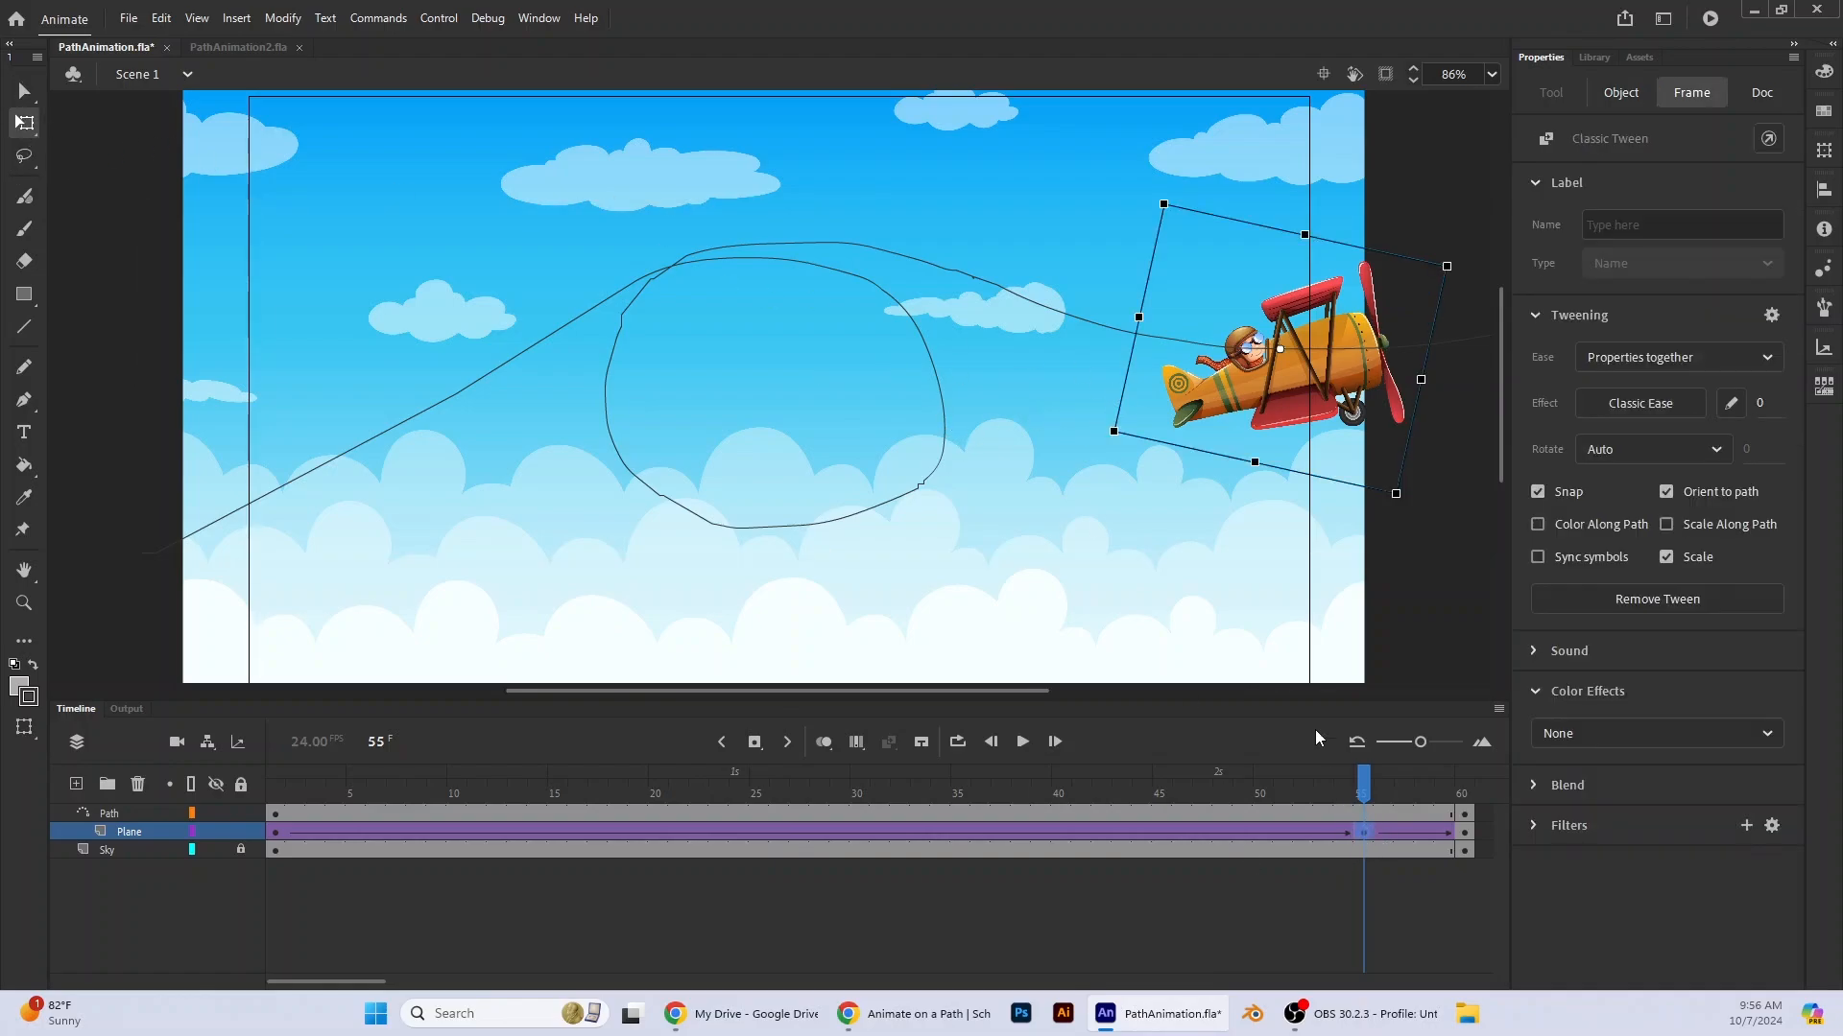
drag(1104, 437, 1098, 401)
drag(1365, 793, 231, 869)
click(1021, 744)
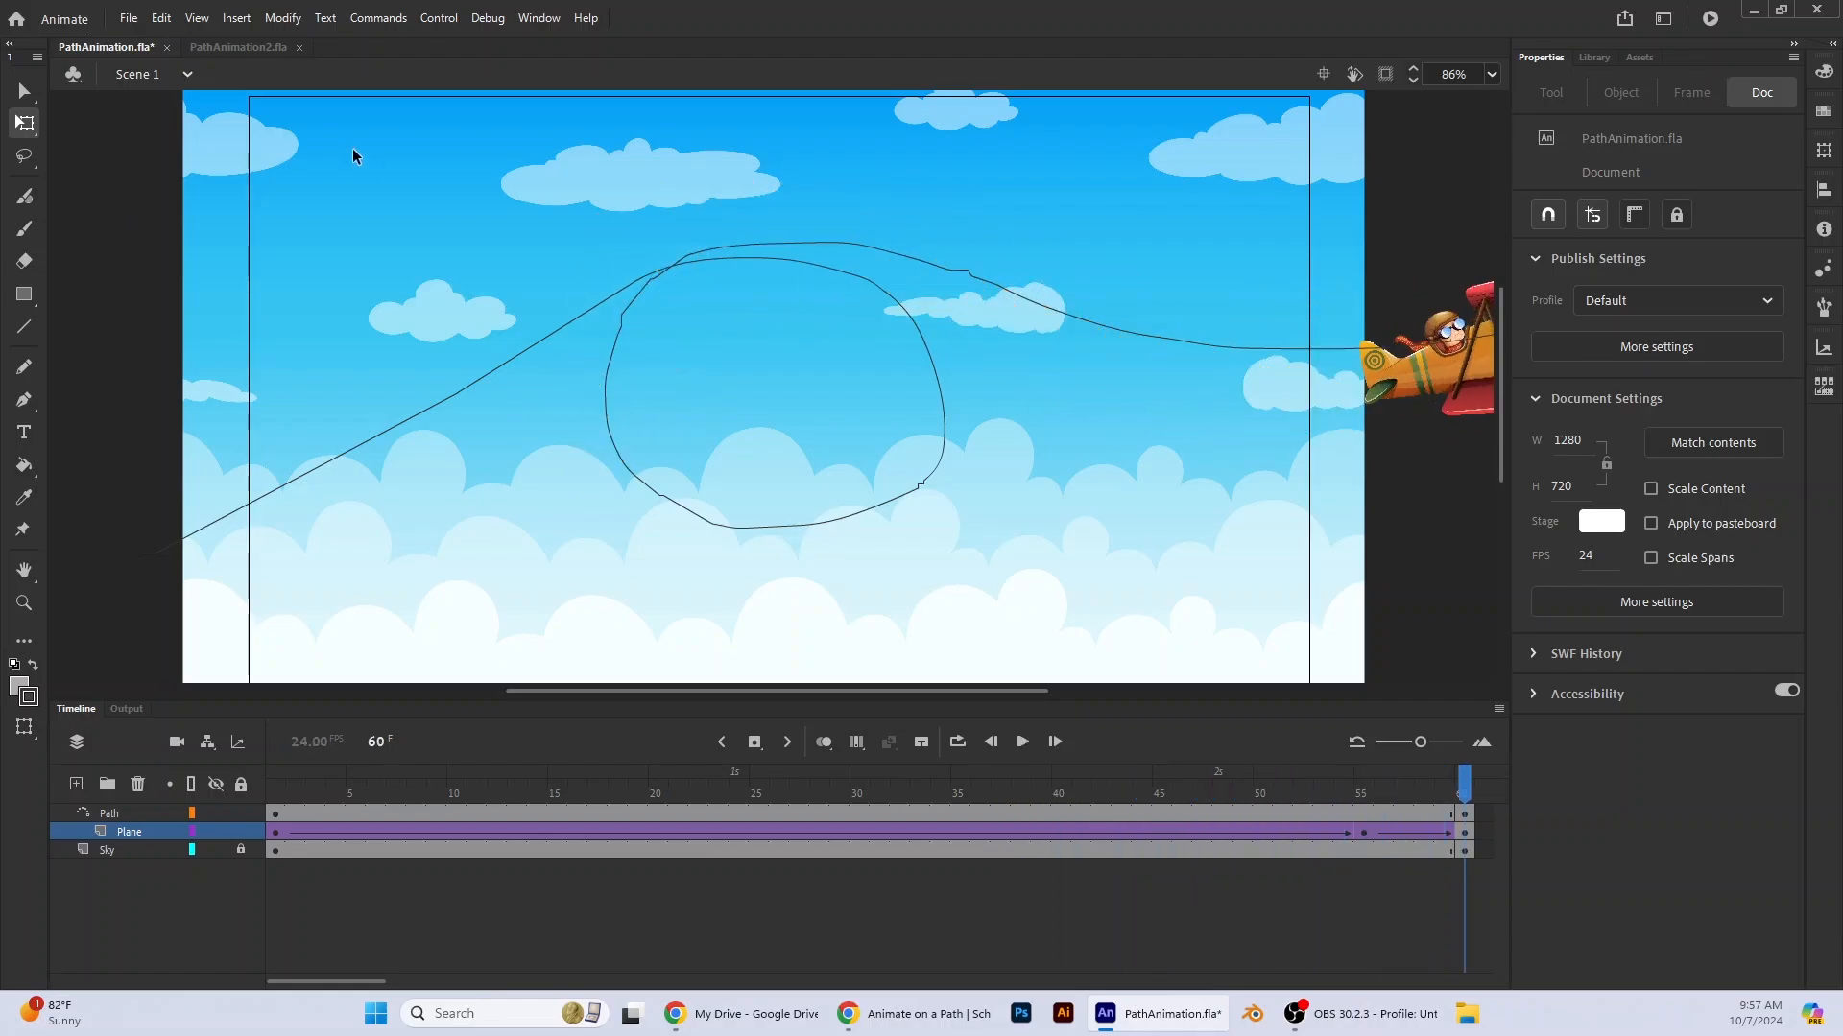
- Export the animation as an animated GIF named PathAnimation.gif in the Downloads folder
click(128, 18)
mouse_move(192, 323)
click(492, 408)
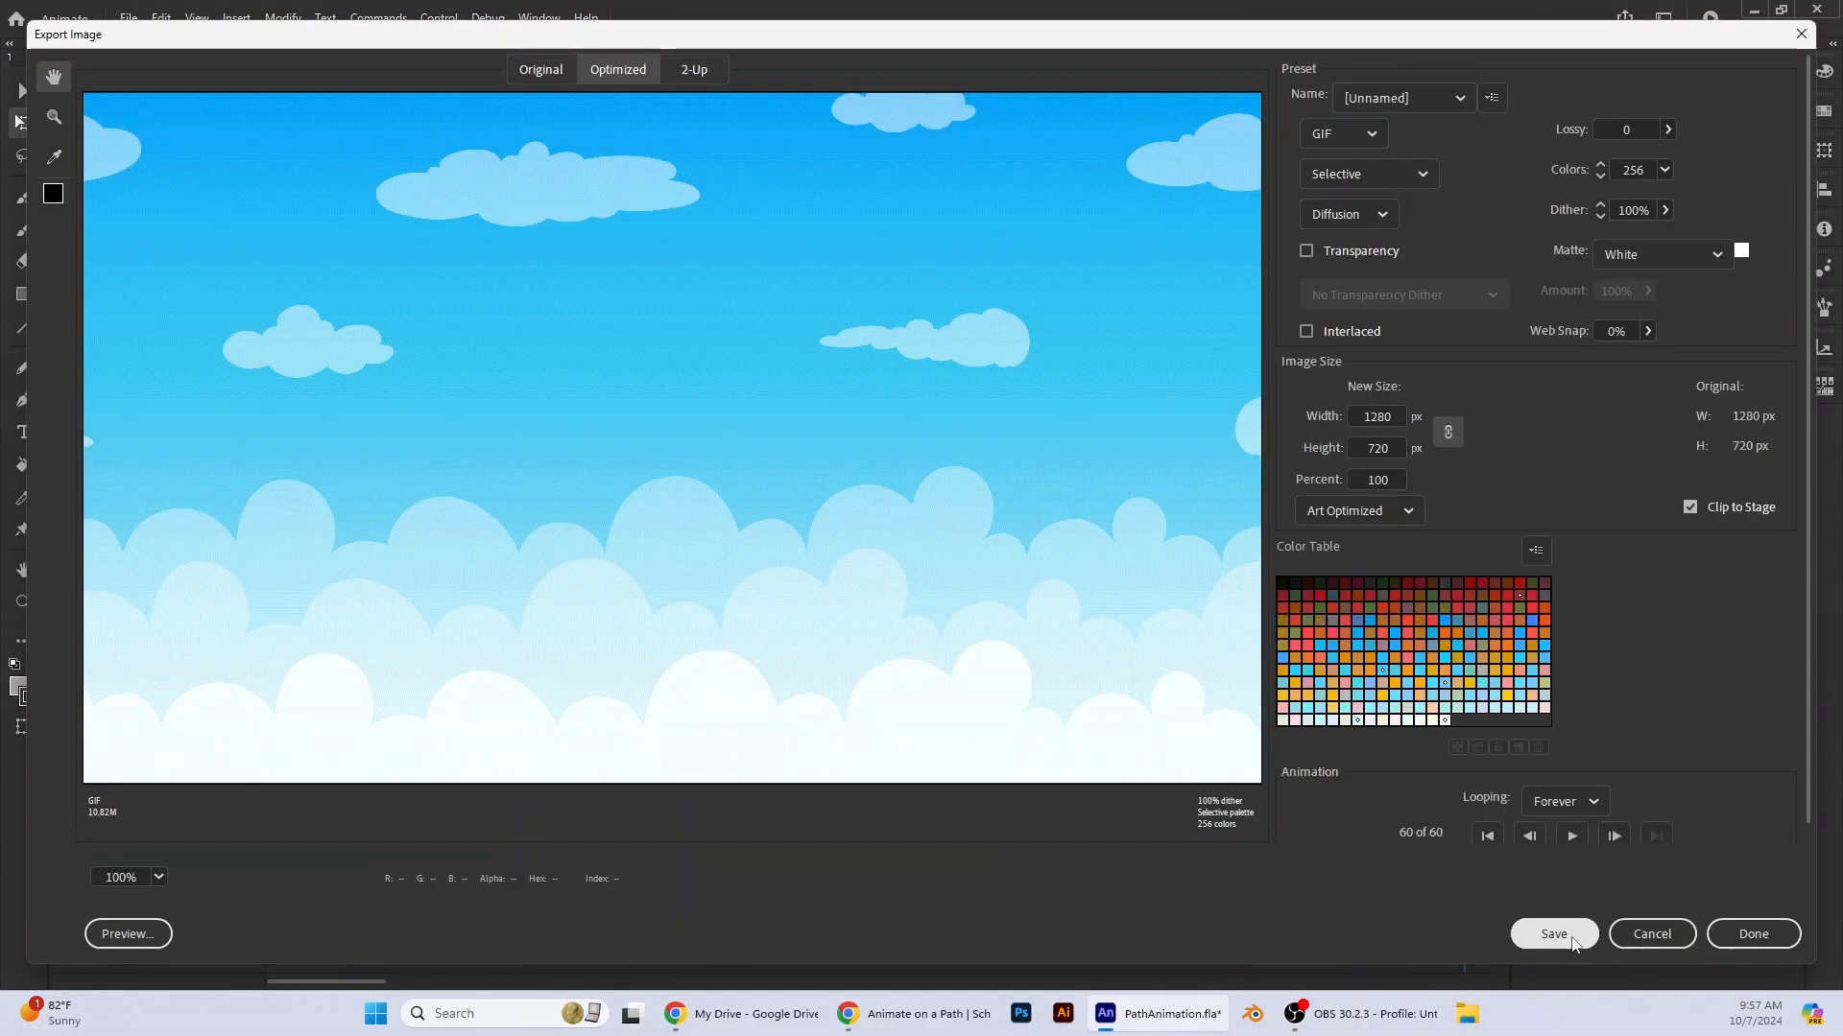
click(1571, 943)
click(71, 221)
click(758, 486)
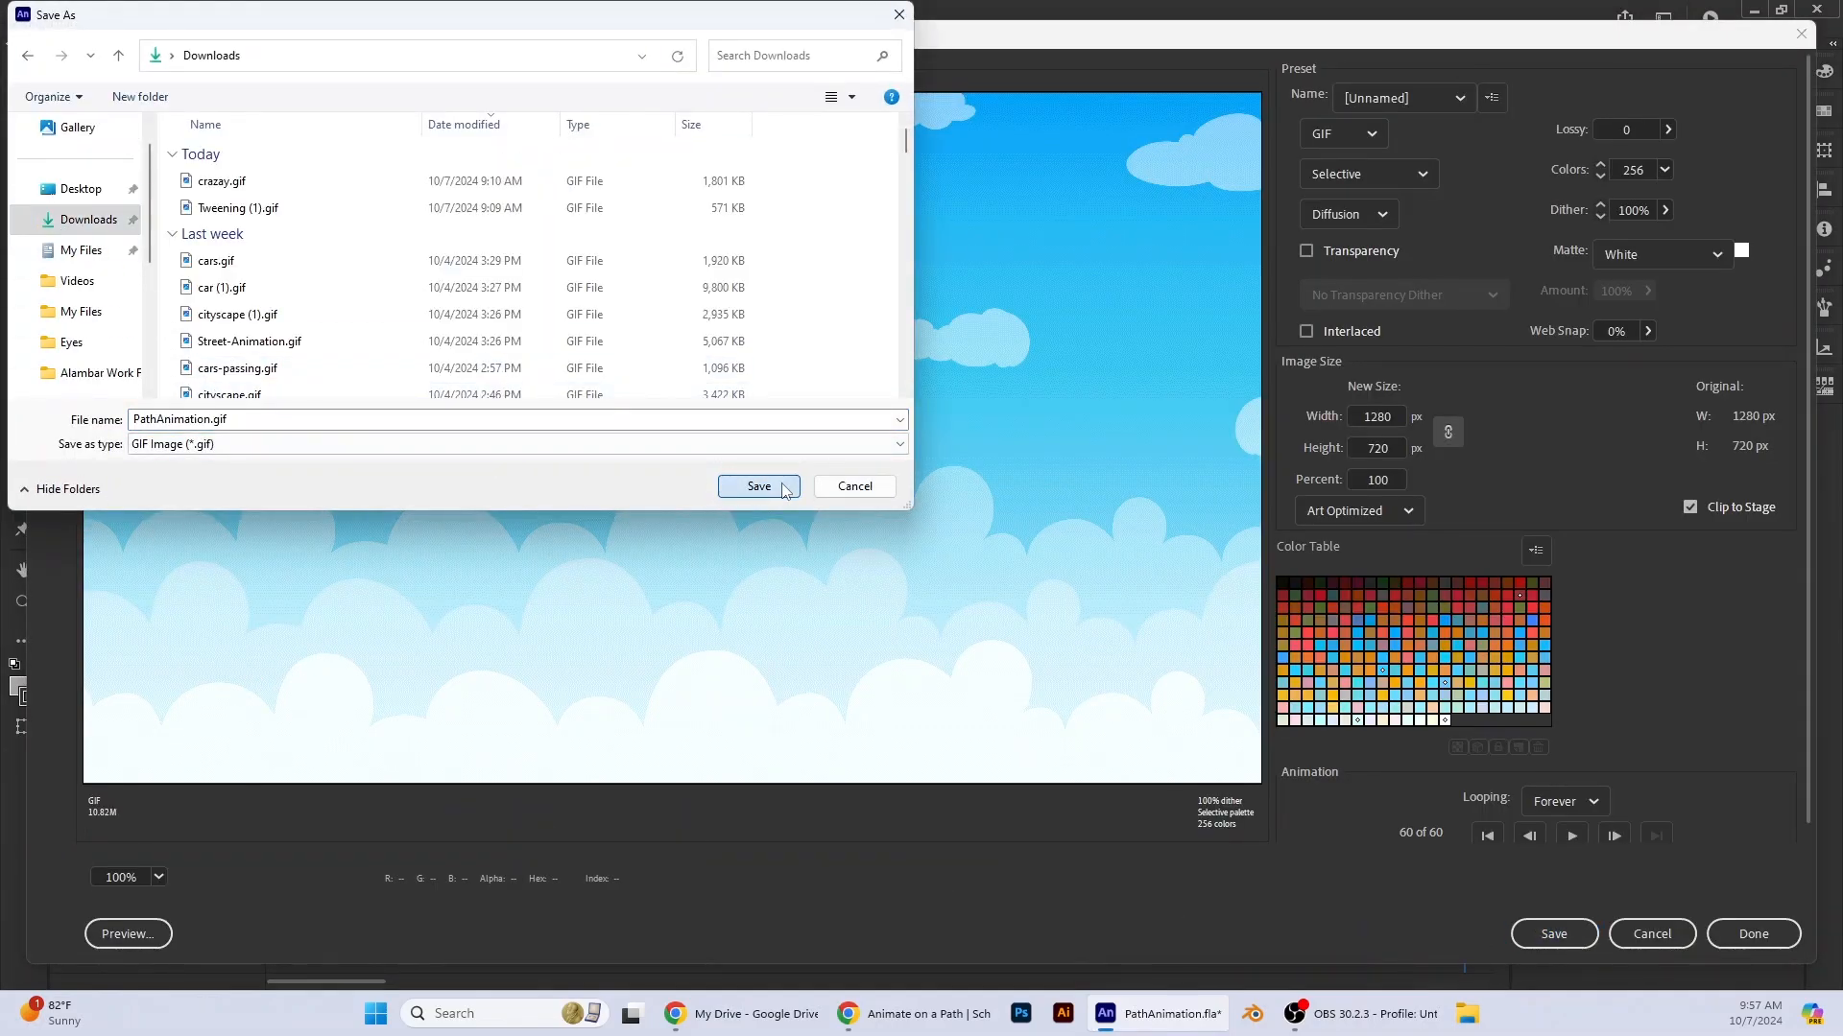
click(1756, 935)
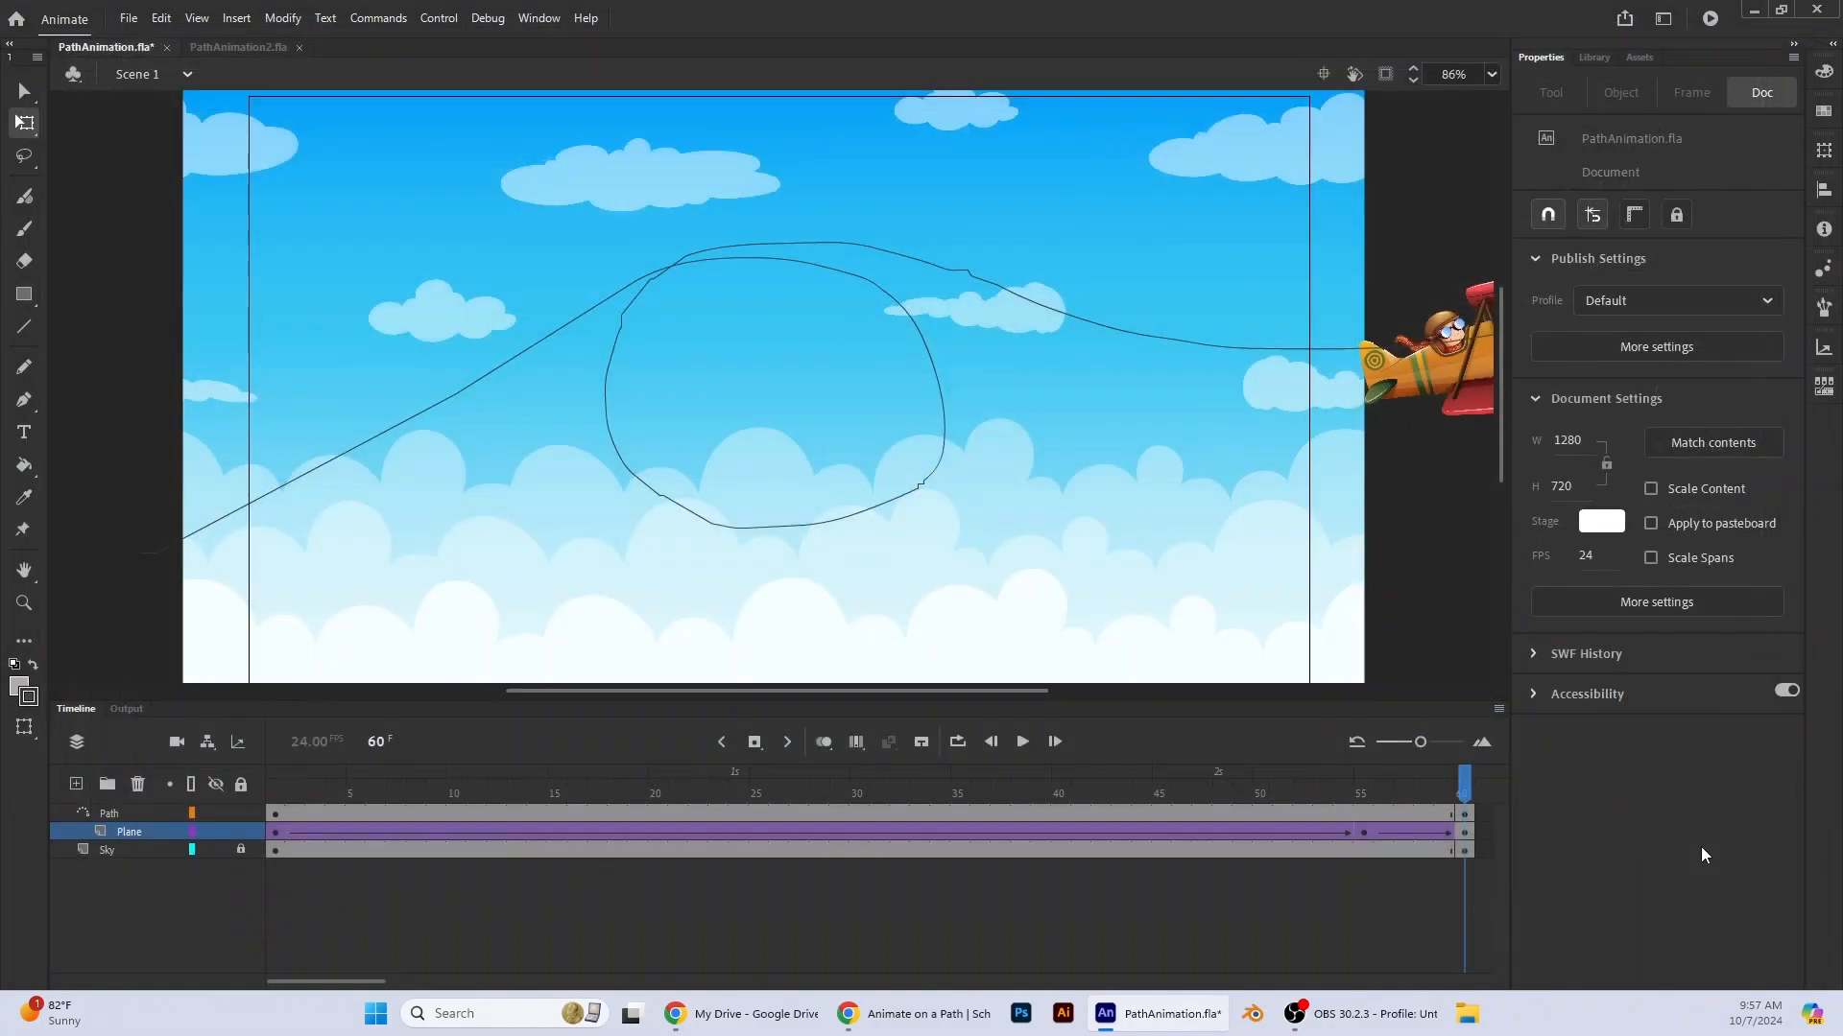
- In PathAnimation2.fla, move the car off the stage's left edge beside the road's start, about X -133, Y 909
click(246, 47)
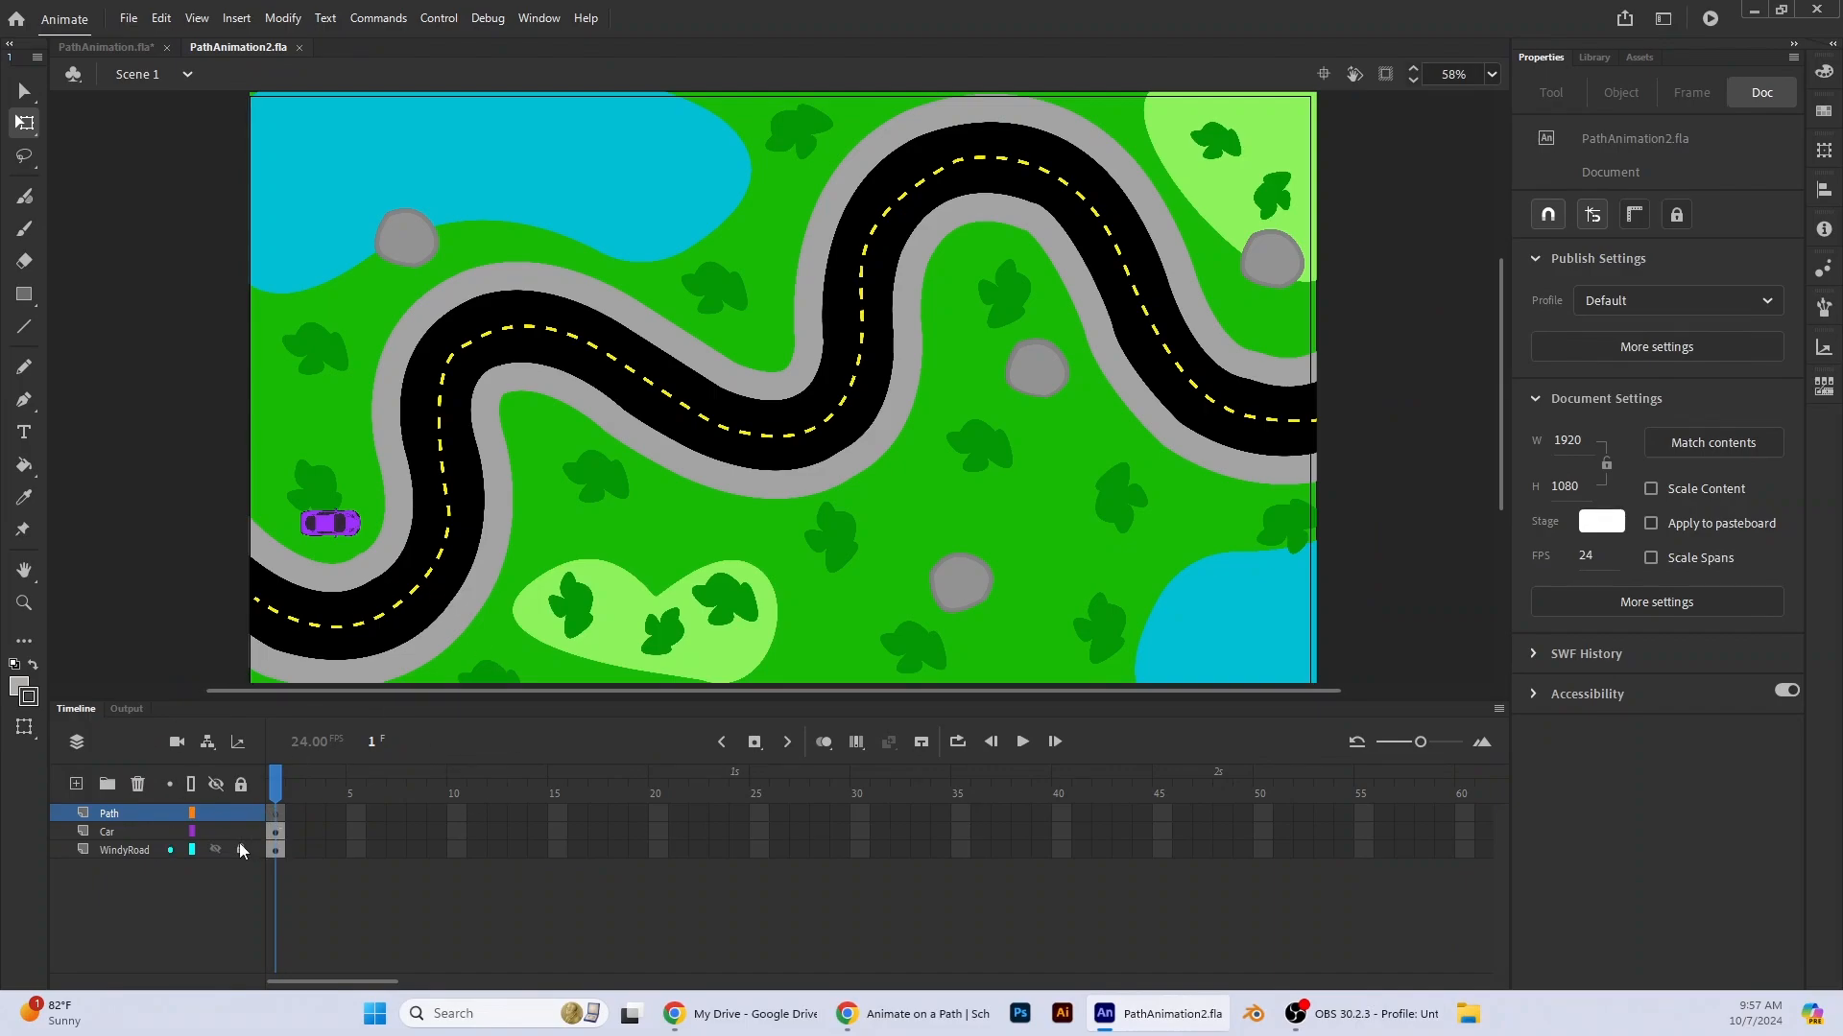
click(277, 833)
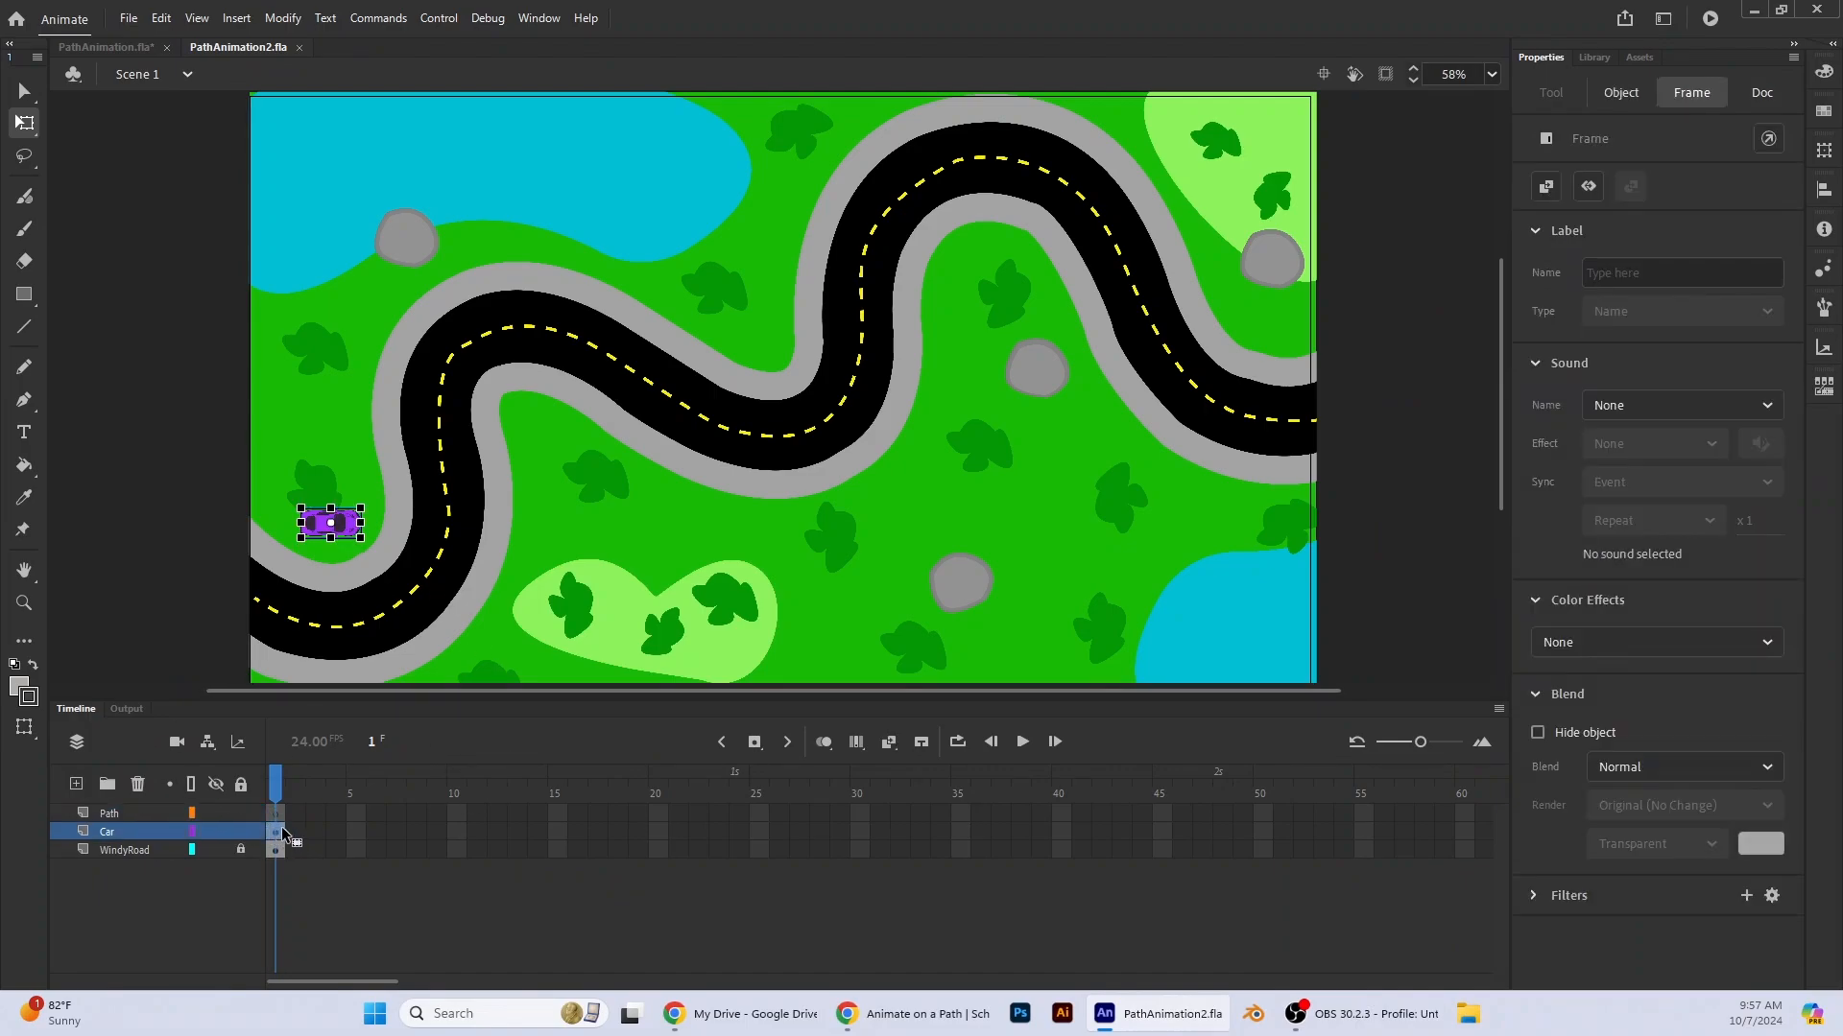
click(25, 92)
drag(338, 526, 215, 614)
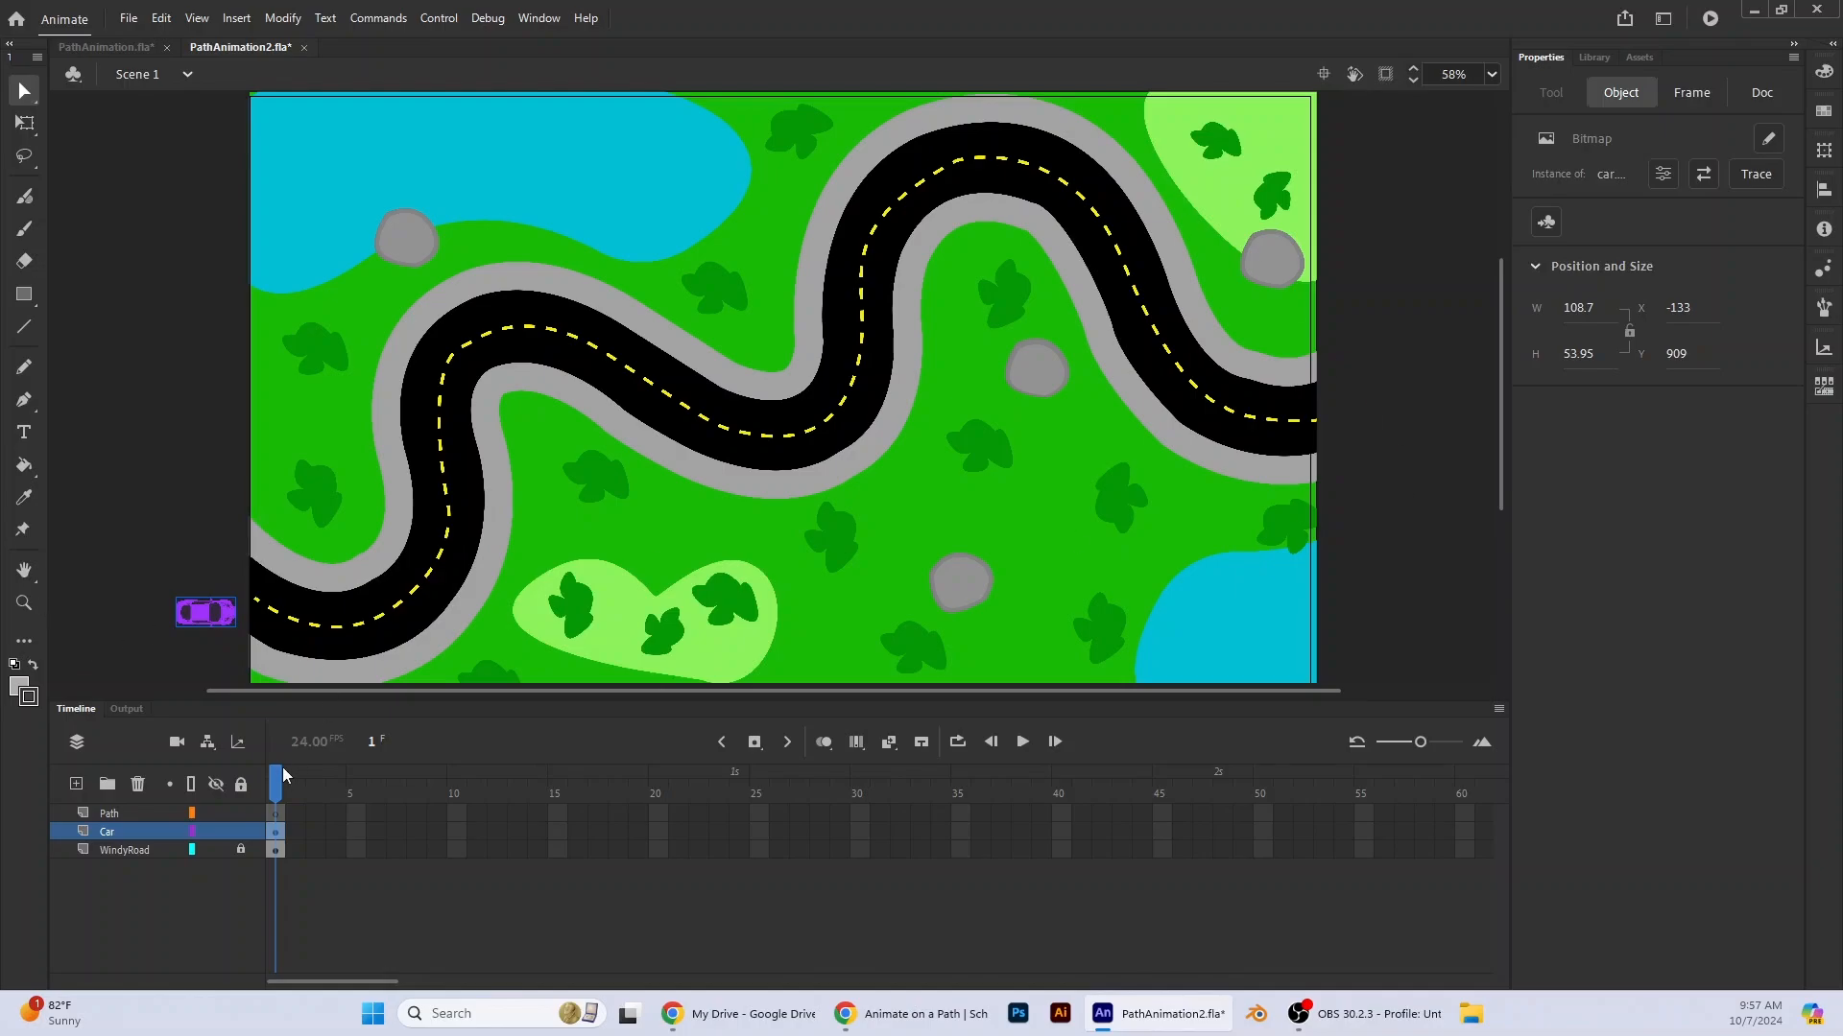
- On the Path layer, start a Pen tool path at the car's front and curve it up through the road's first bend
click(274, 814)
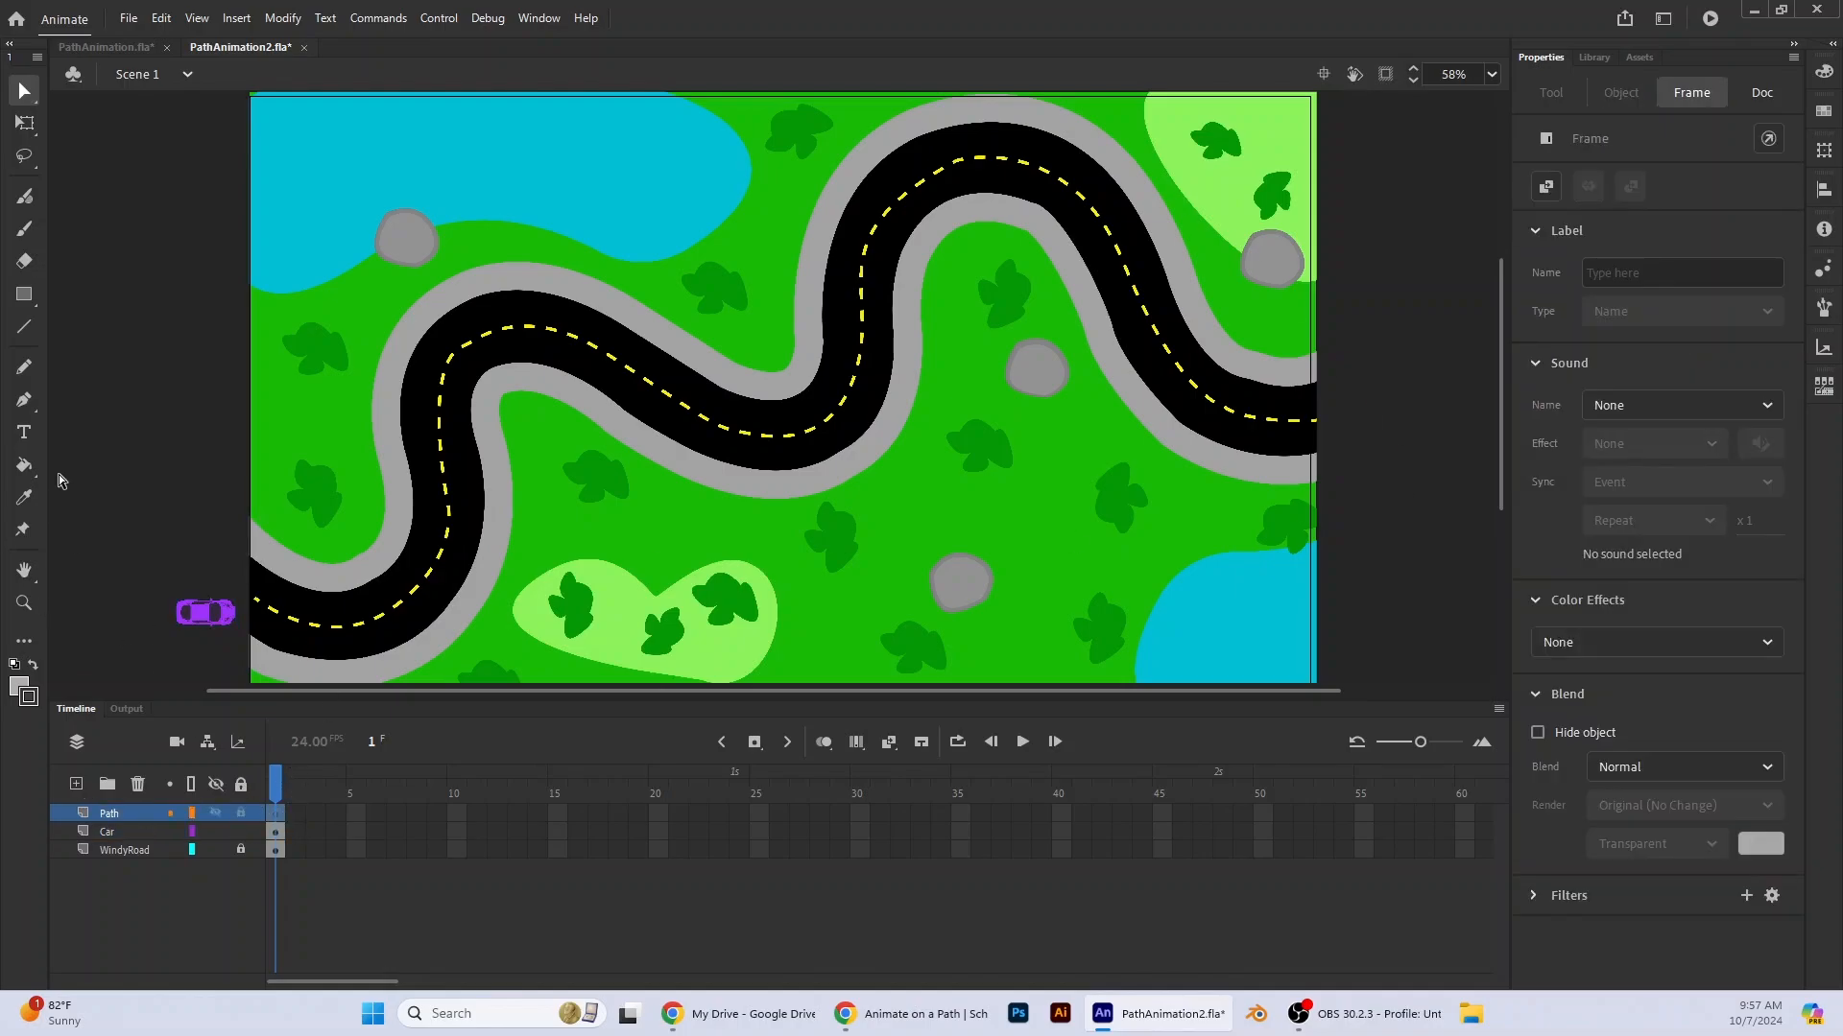
click(24, 400)
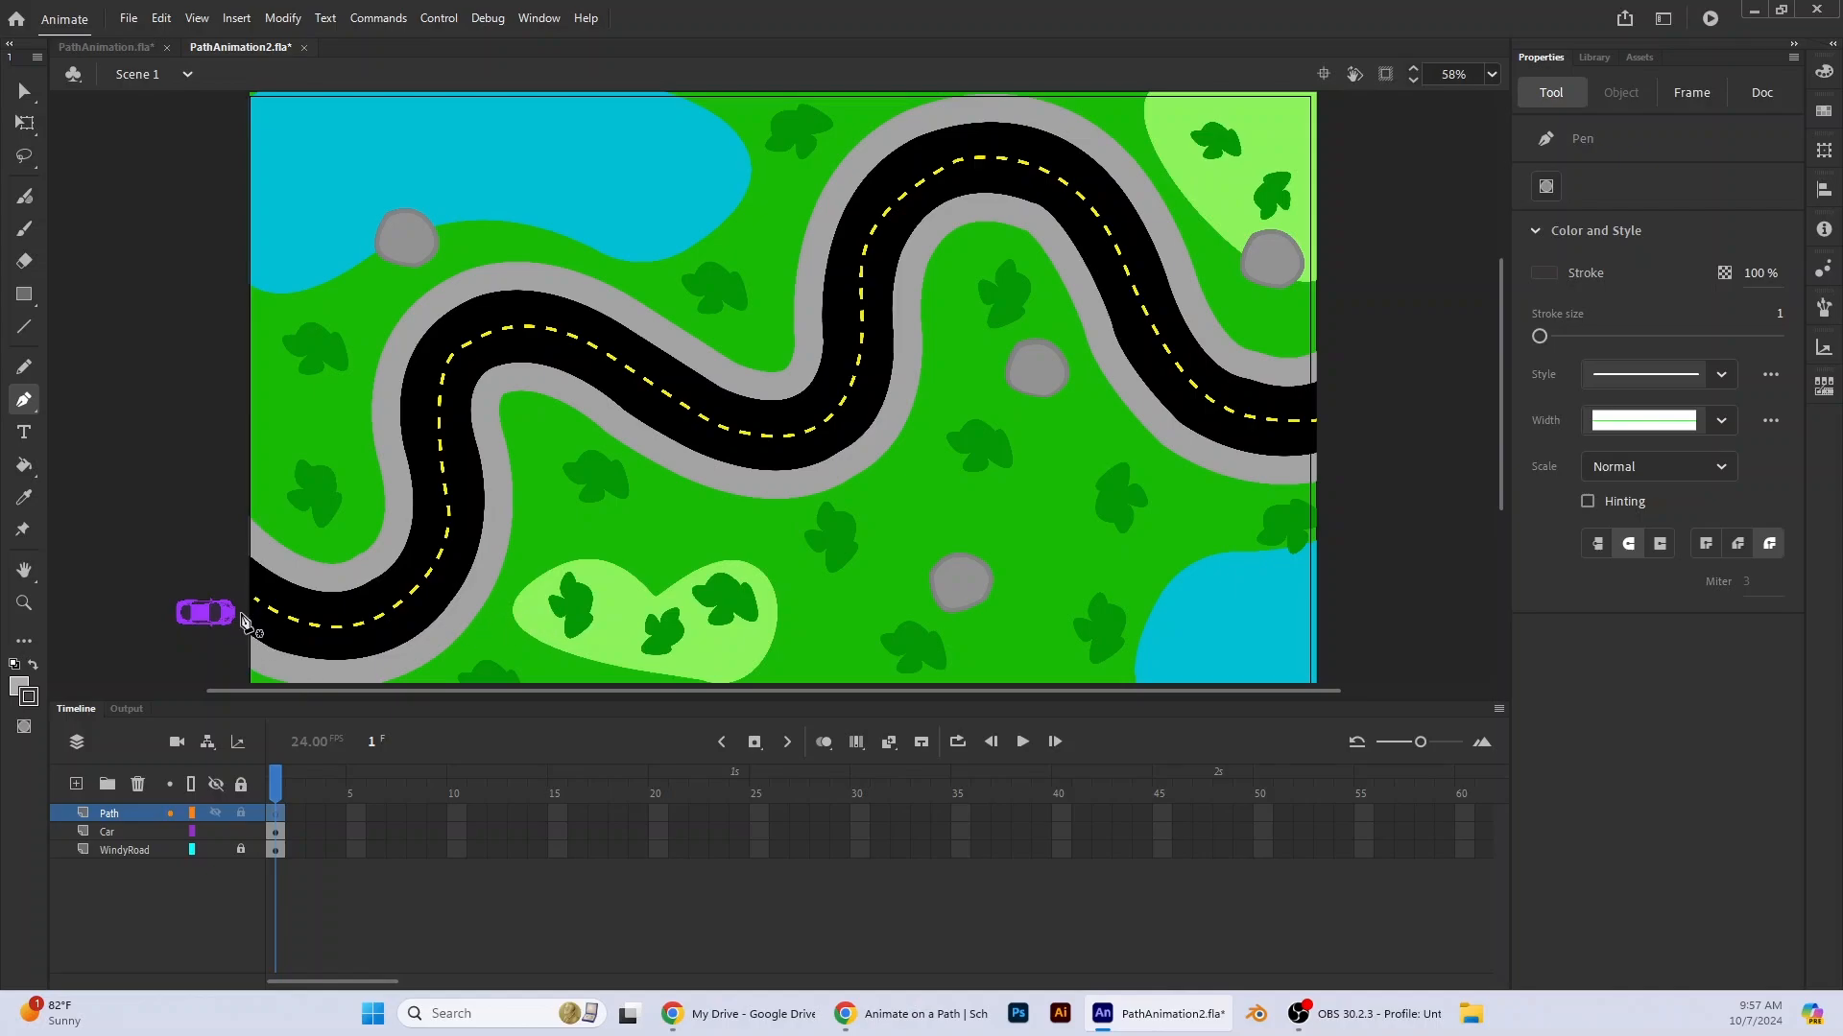
click(240, 612)
drag(466, 500, 483, 276)
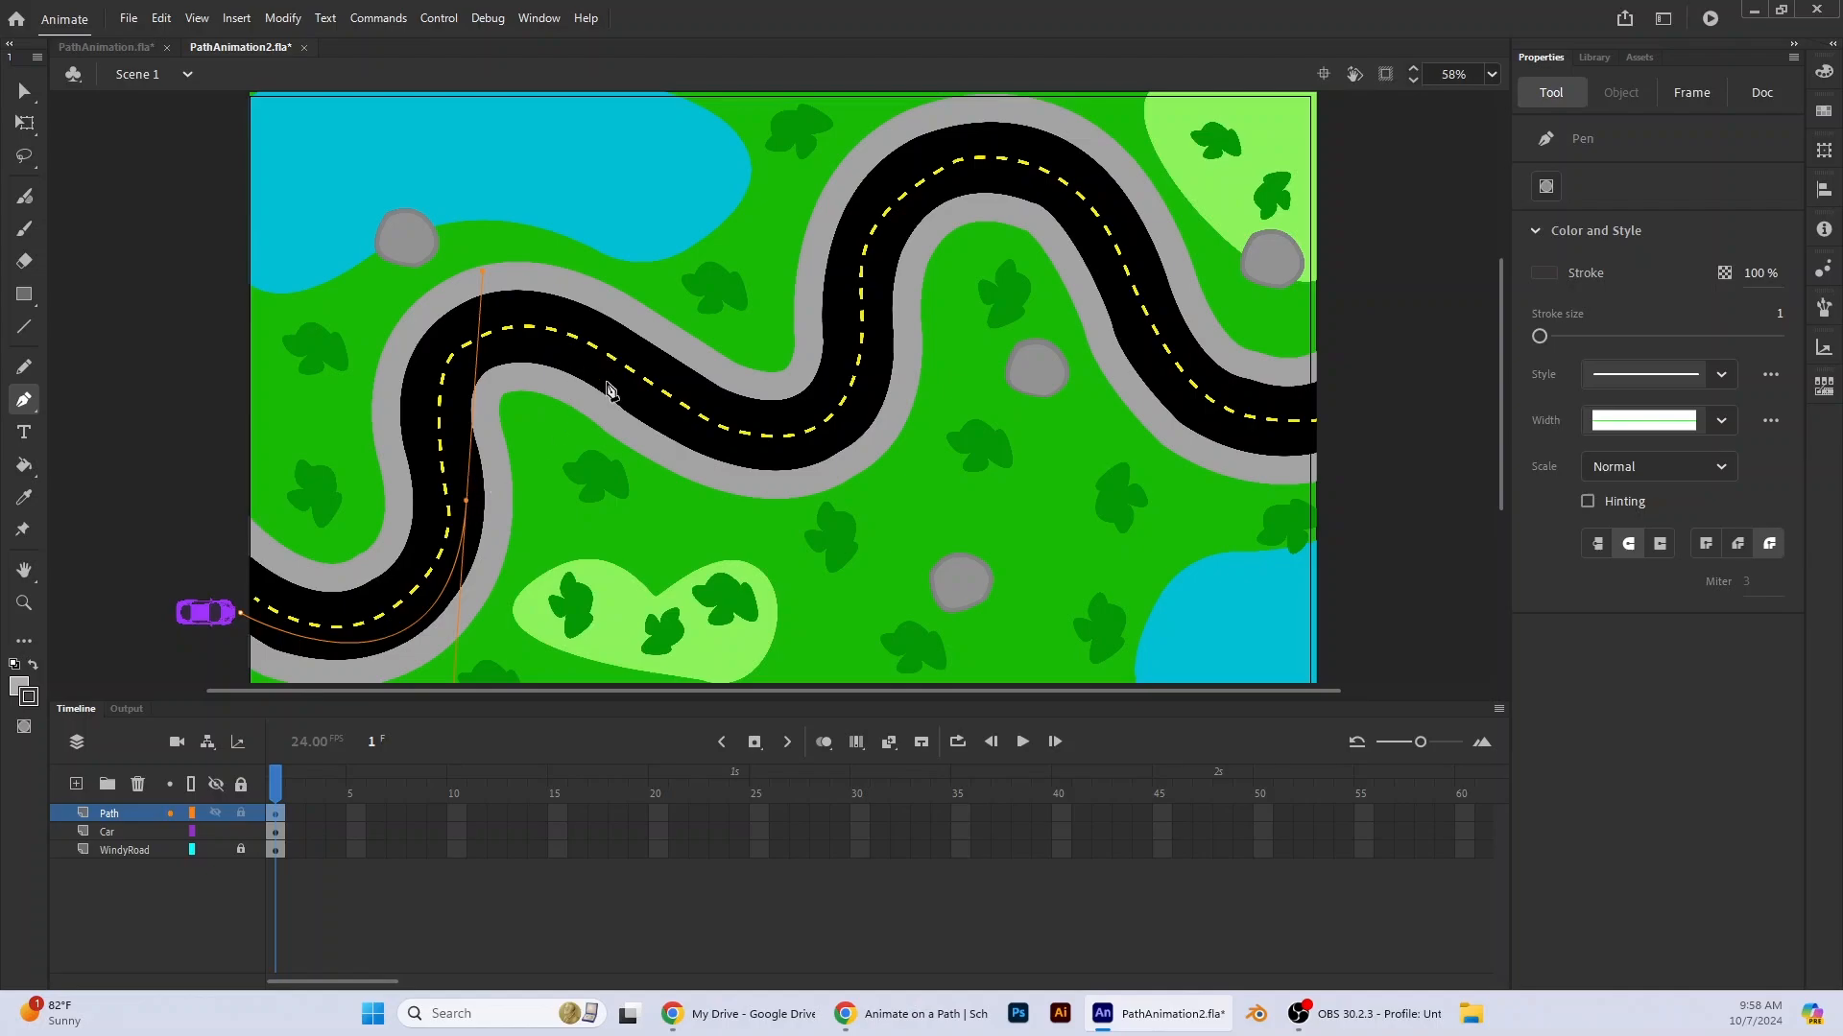
- Undo the flawed second segment, drop the anchor's outgoing handle, and redraw the curve over the road's first crest, ending with a handle-free exit
drag(614, 384, 739, 436)
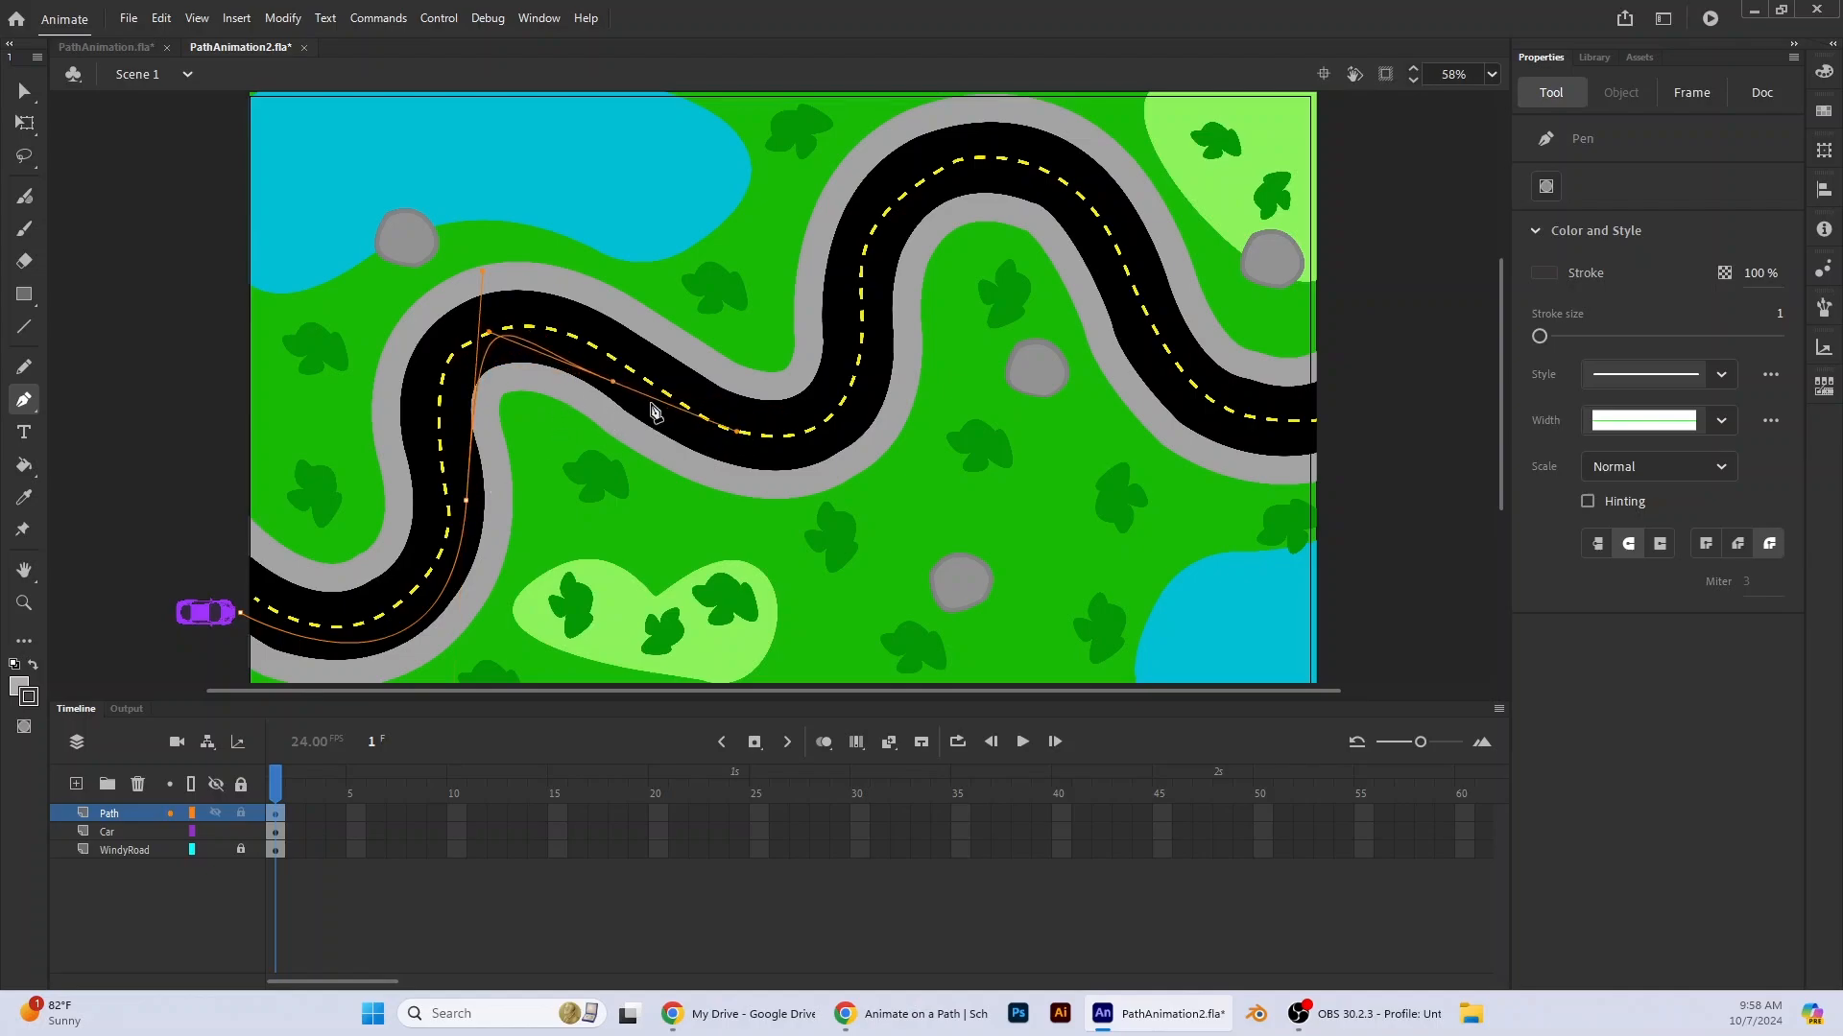
key(ctrl+z)
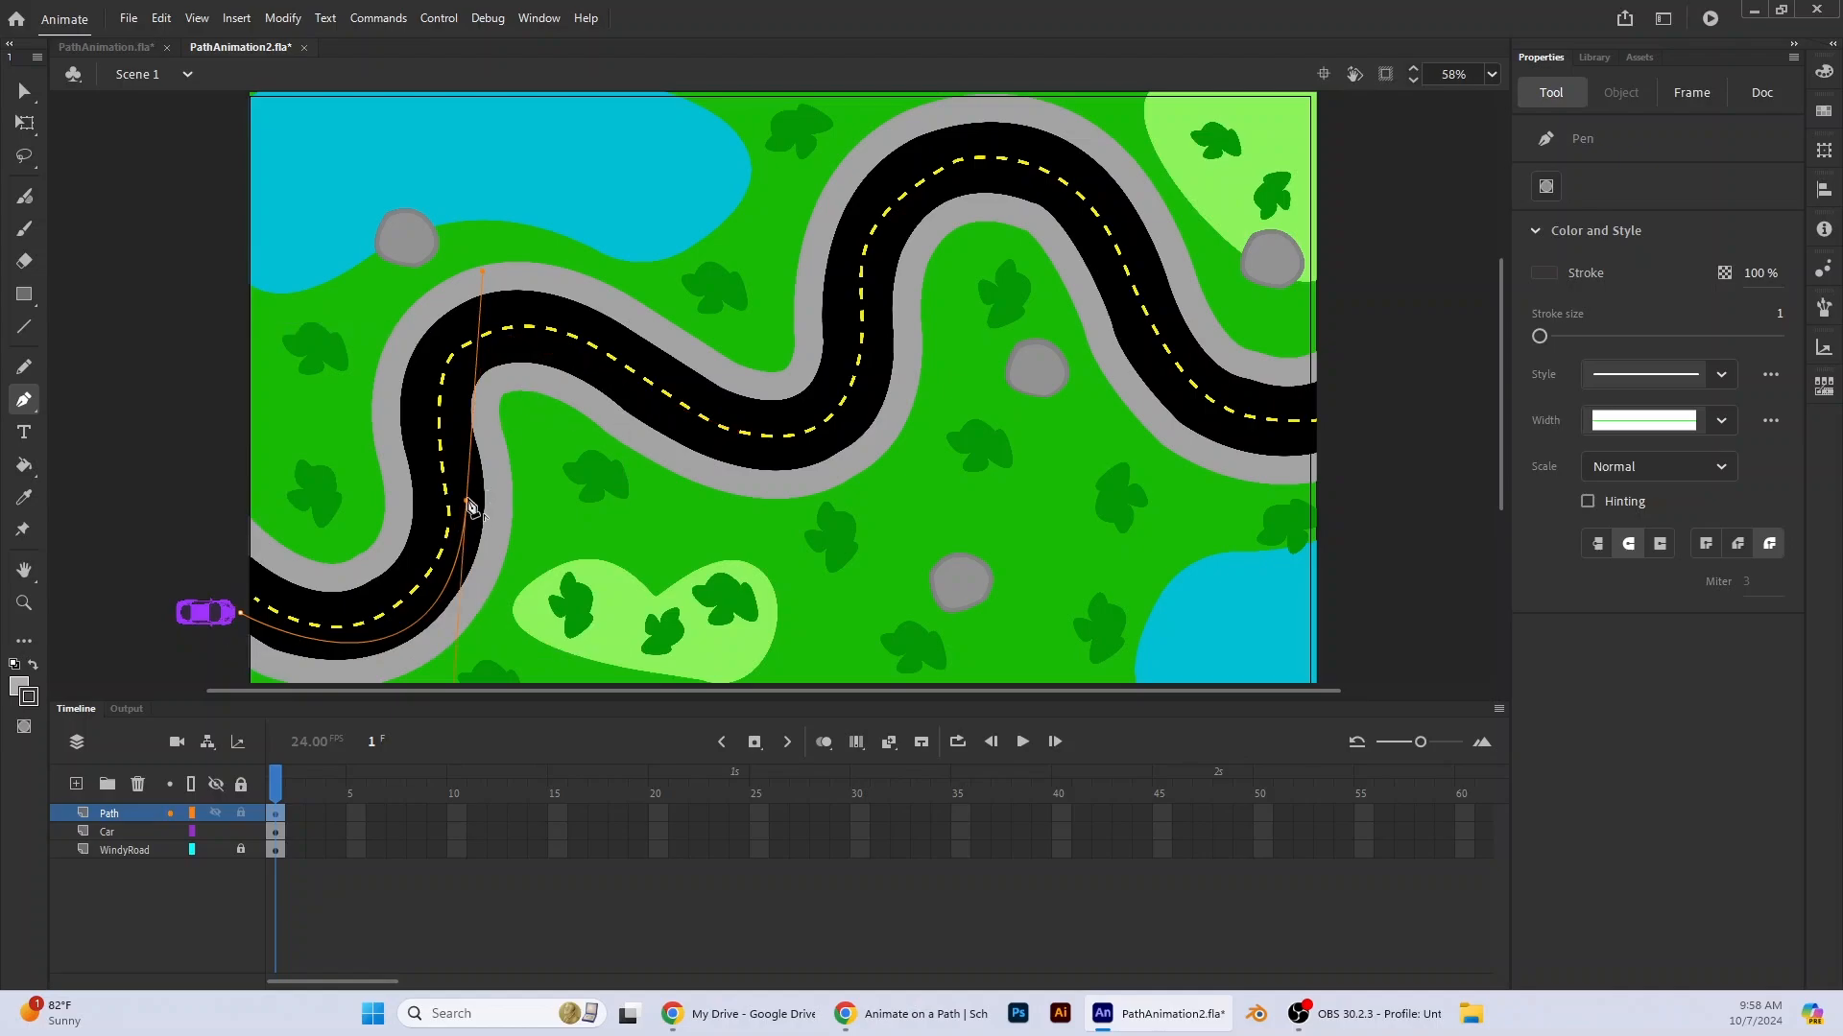
click(466, 501)
drag(615, 384, 839, 517)
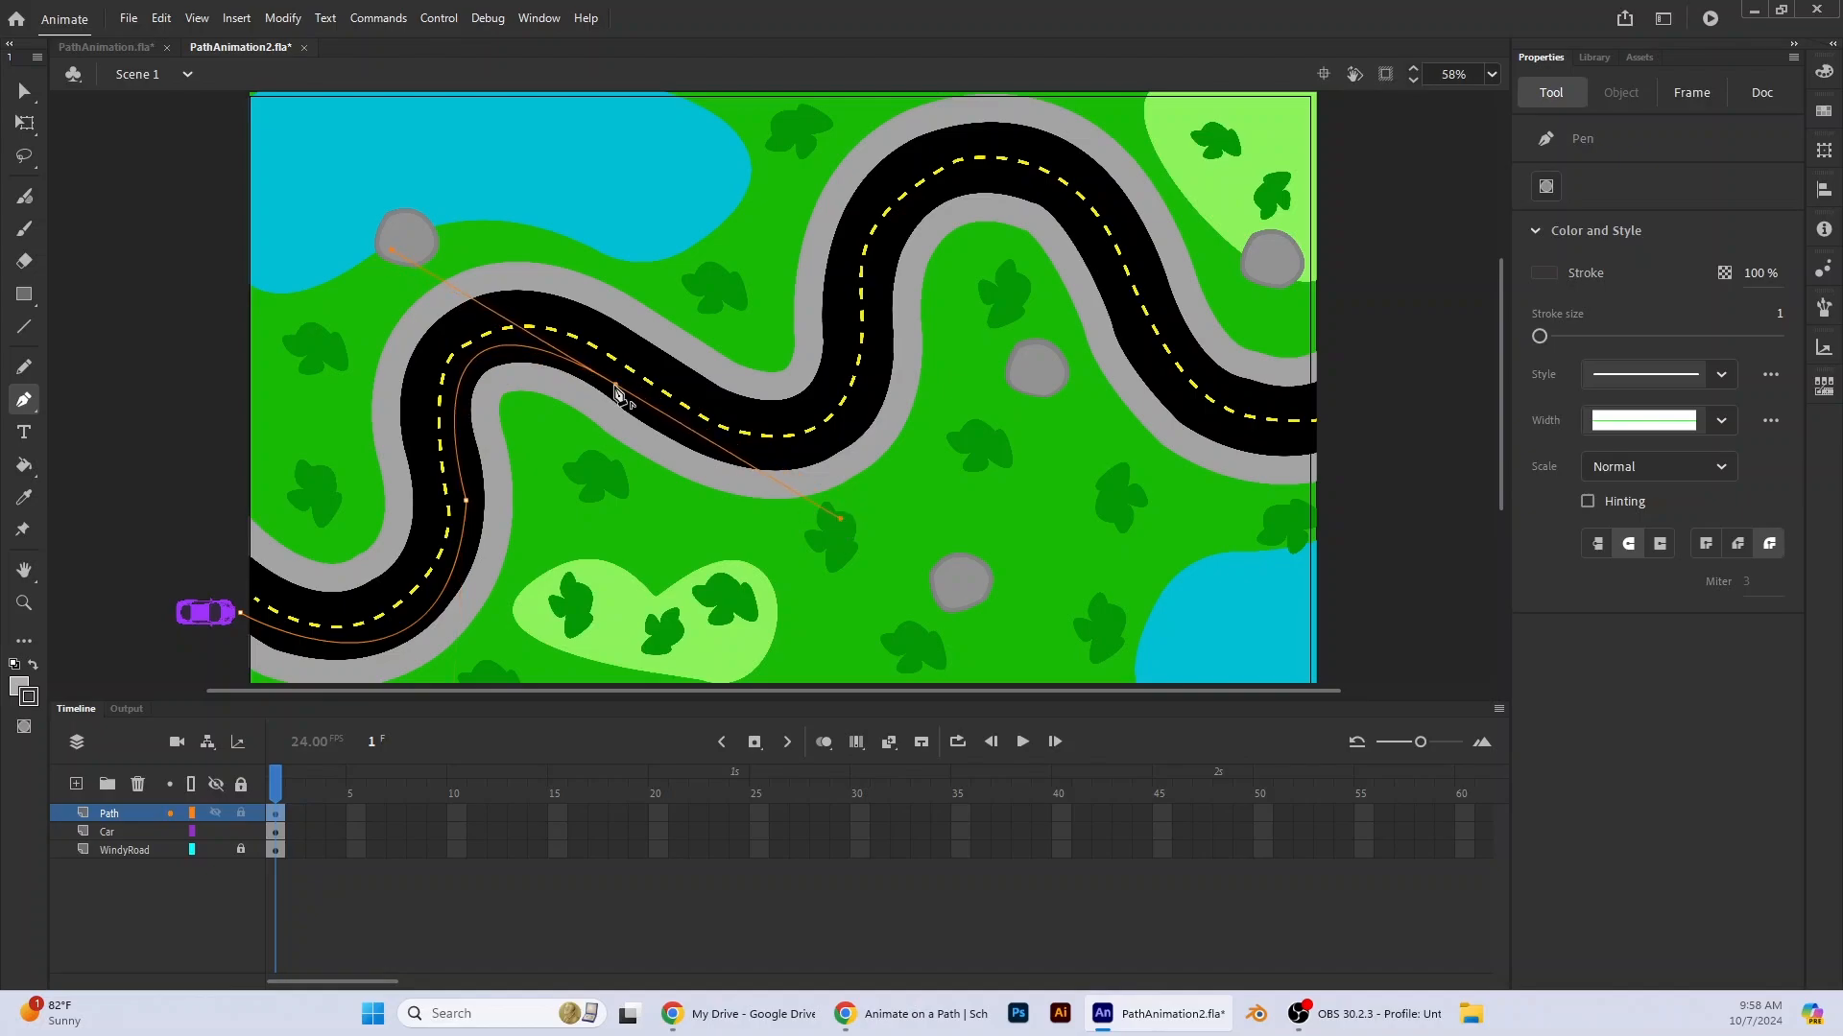
click(616, 386)
- Continue the Pen path along the lane through the remaining bends, ending just beyond the stage's right edge
drag(872, 396, 957, 258)
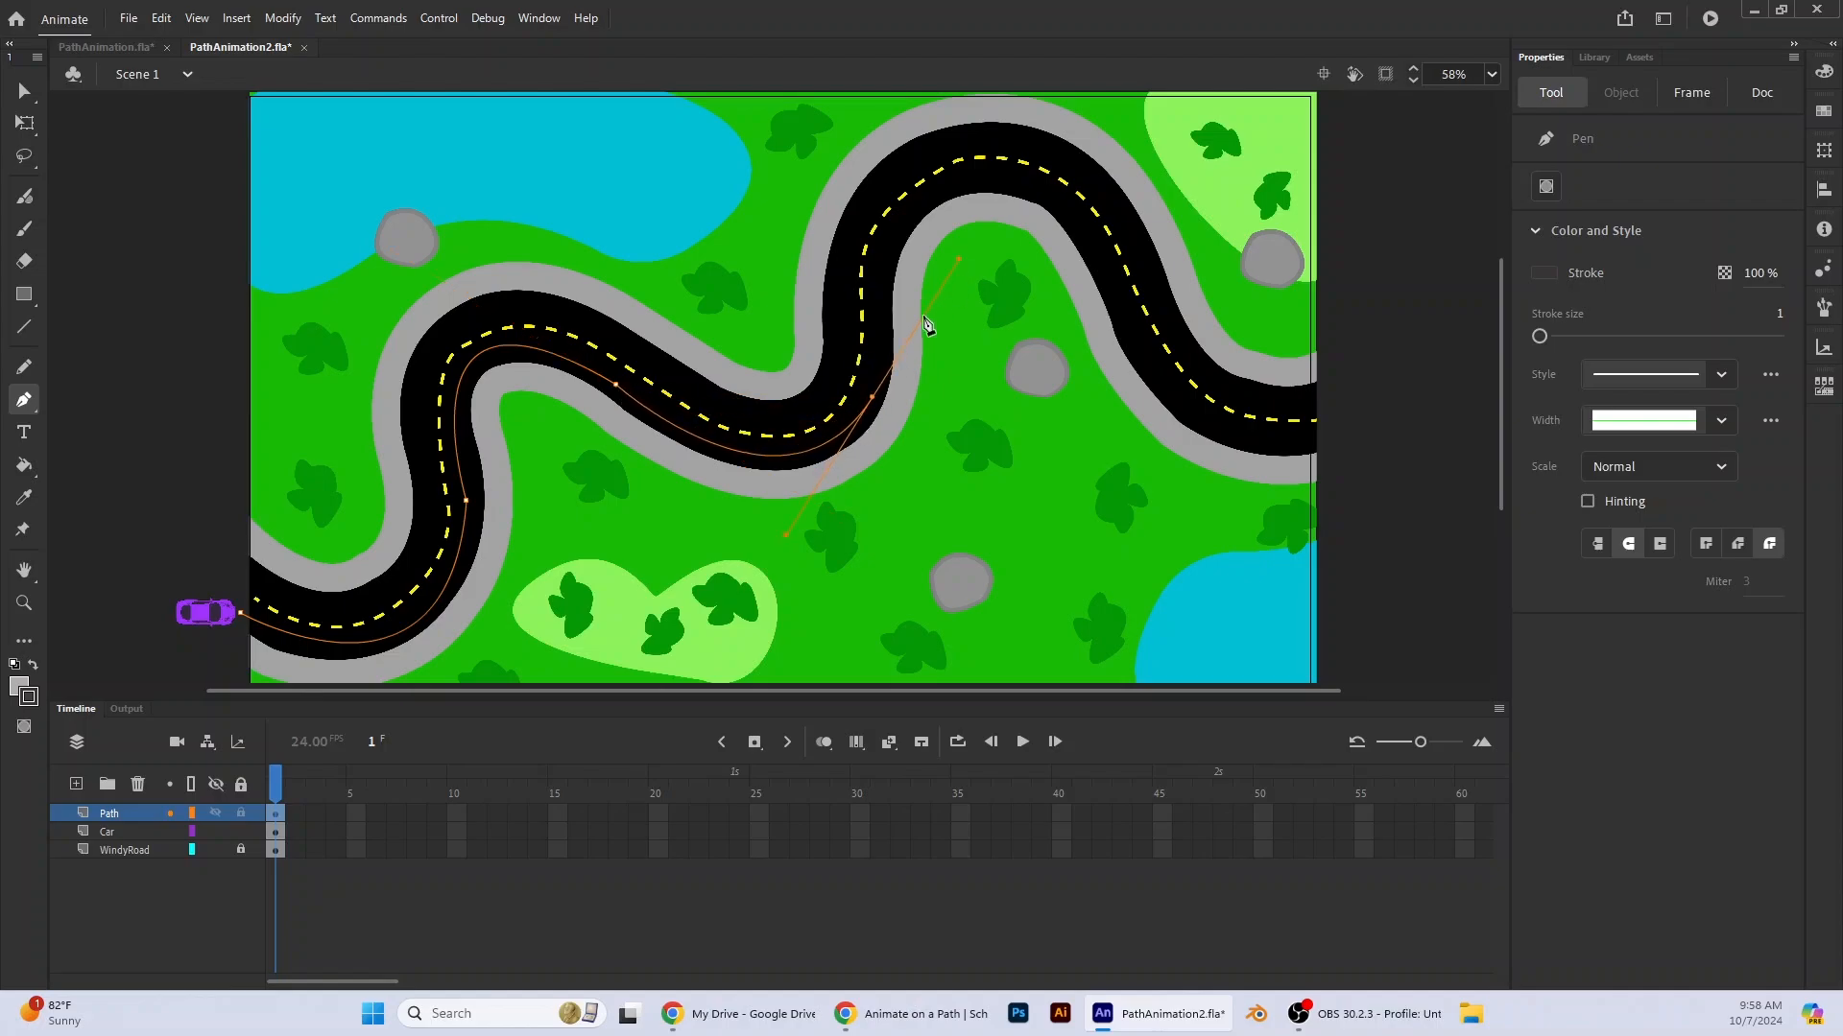
click(874, 399)
drag(980, 184, 1106, 204)
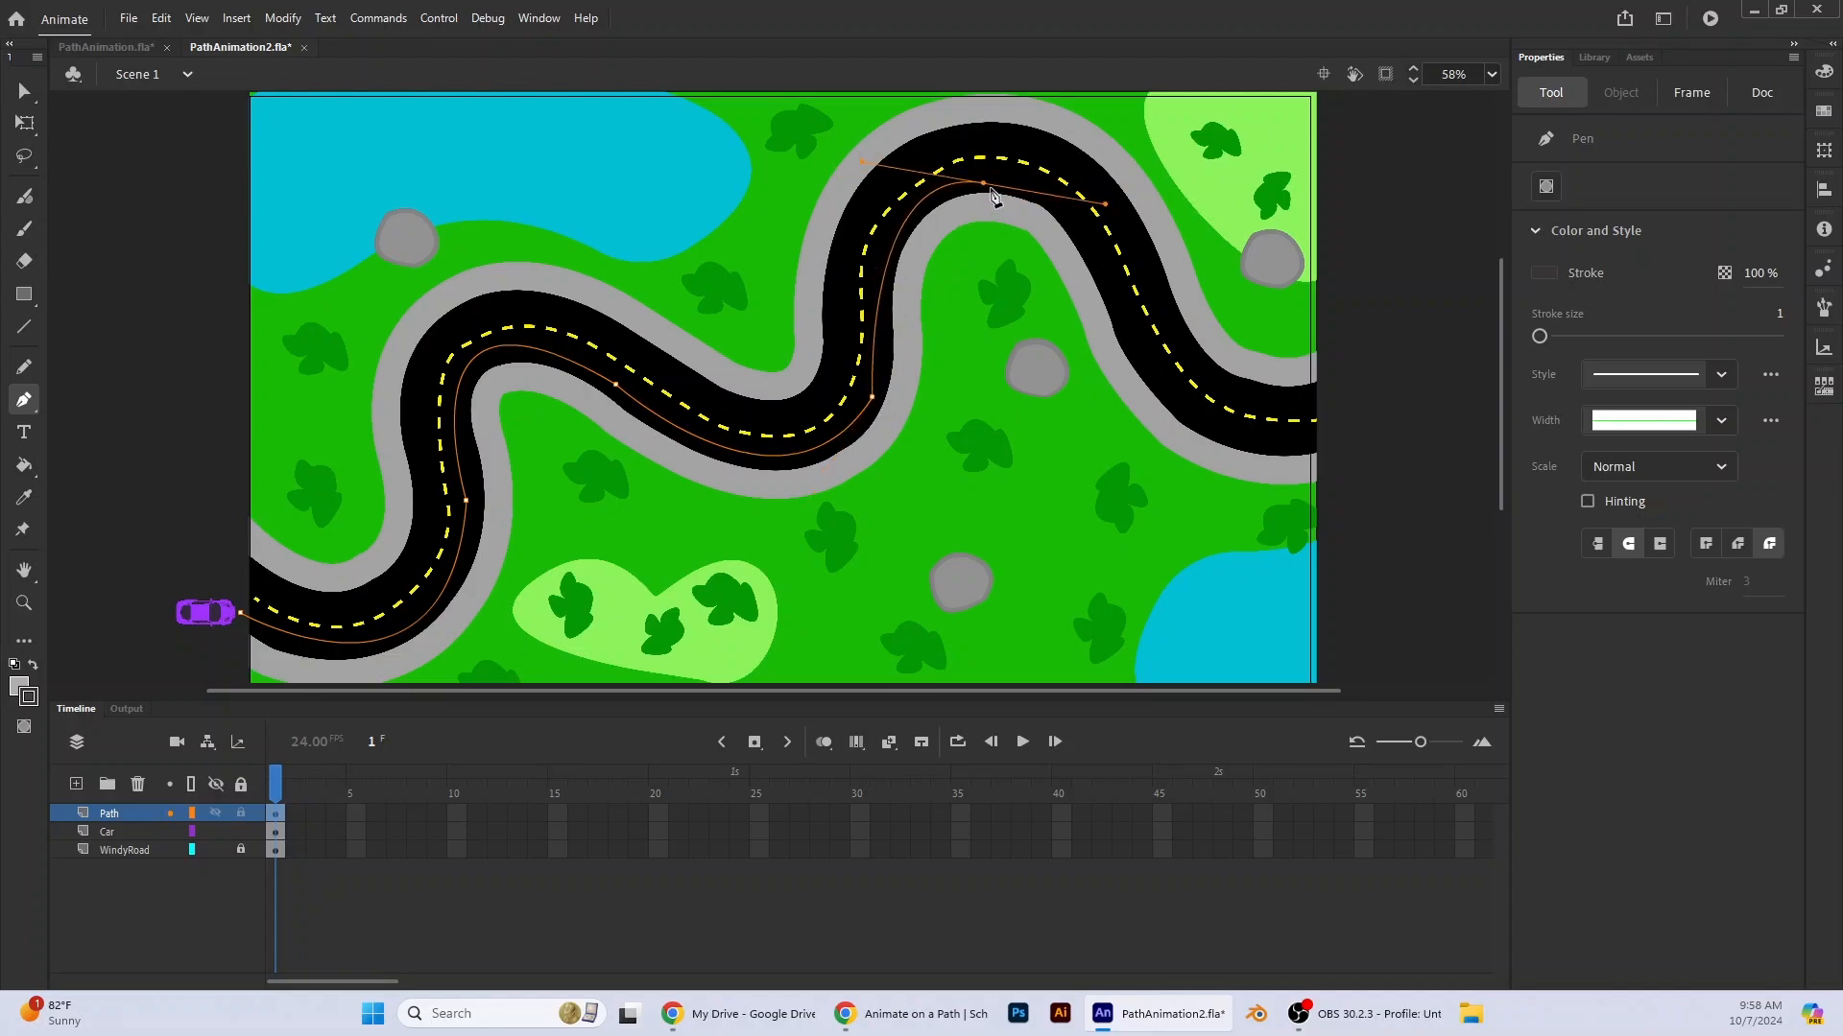
click(984, 183)
drag(1135, 327, 1188, 487)
click(1136, 328)
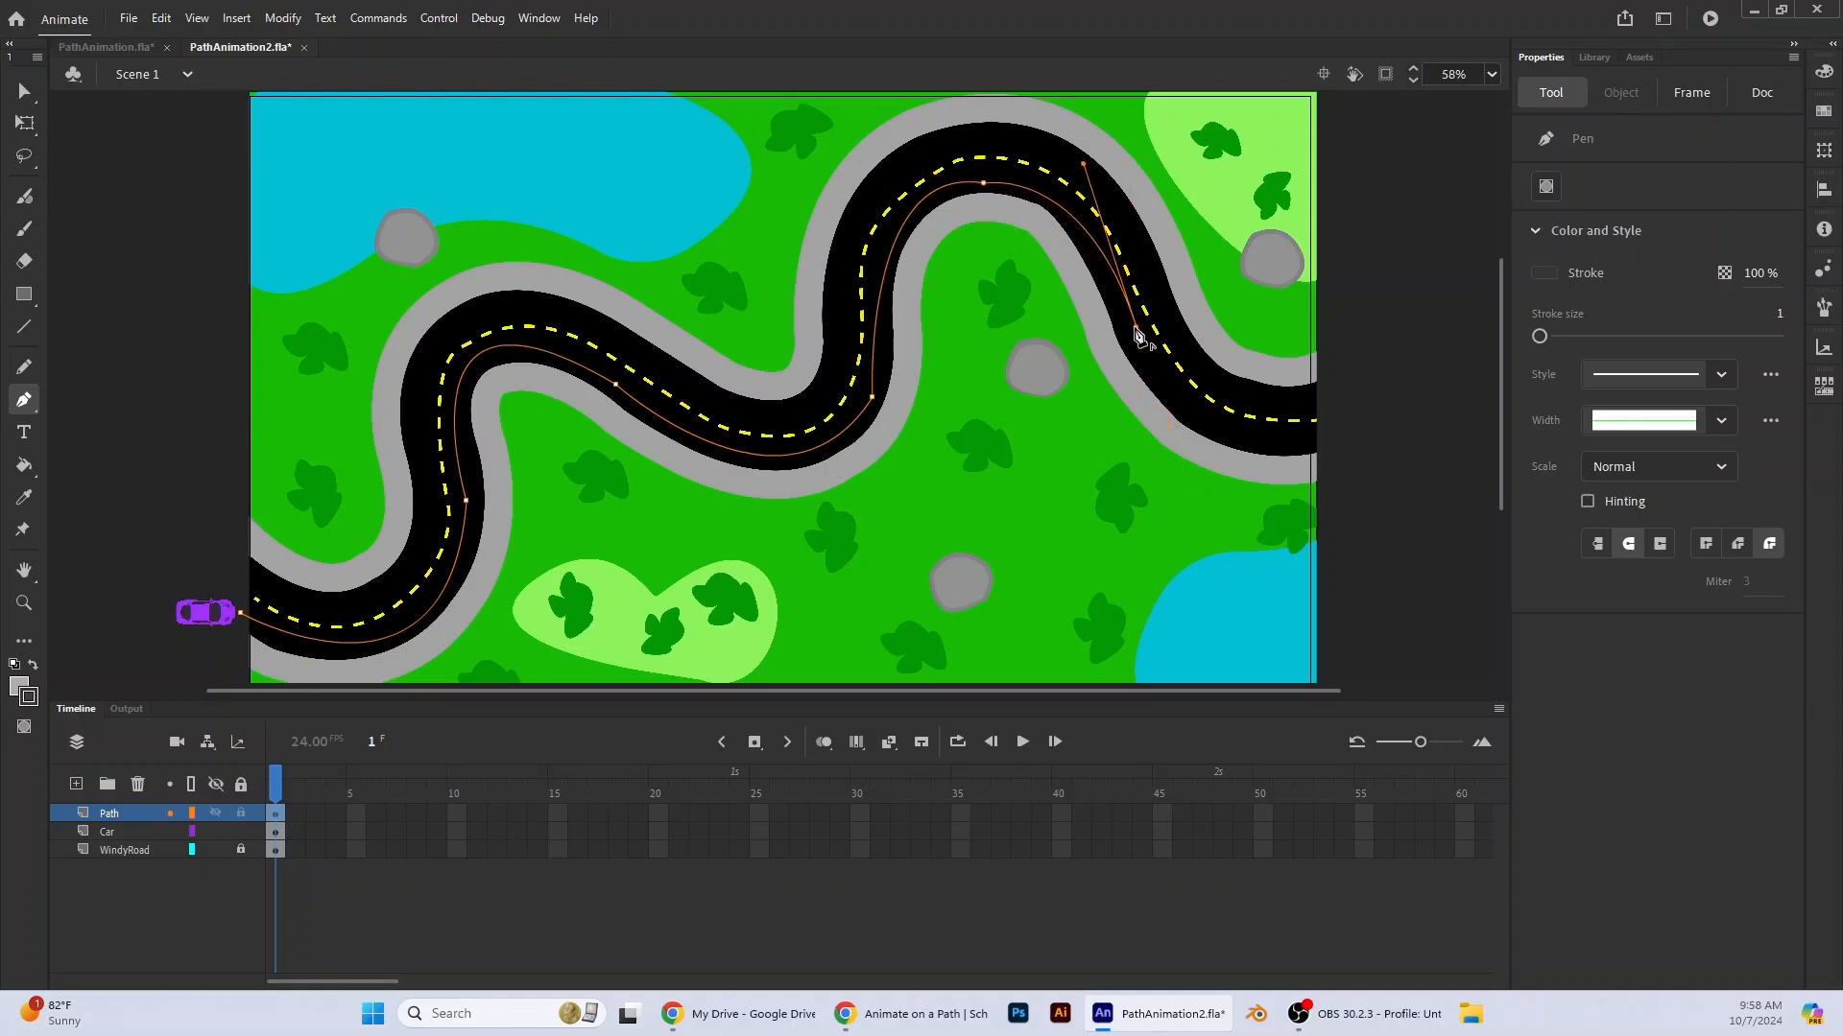
drag(1337, 438, 1493, 400)
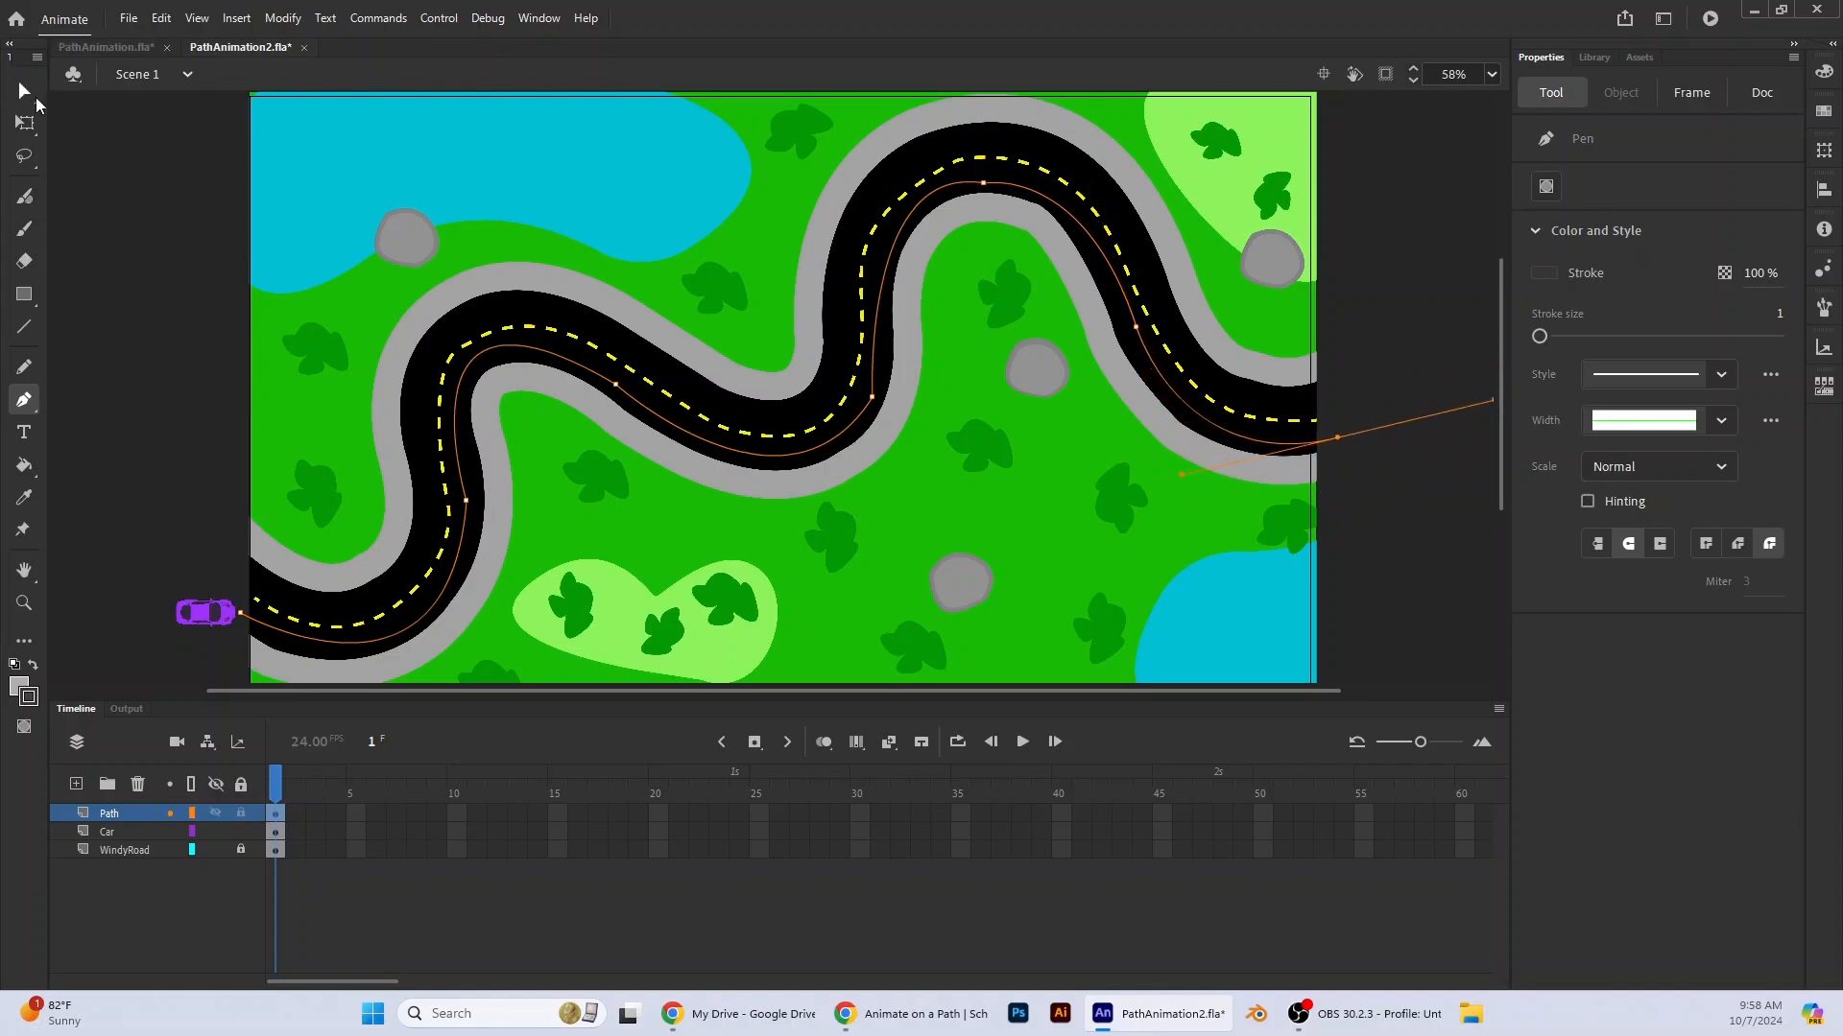
- Fine-tune the road path's anchor points and curve handles with the Subselection tool so it follows the lane
click(25, 91)
click(121, 125)
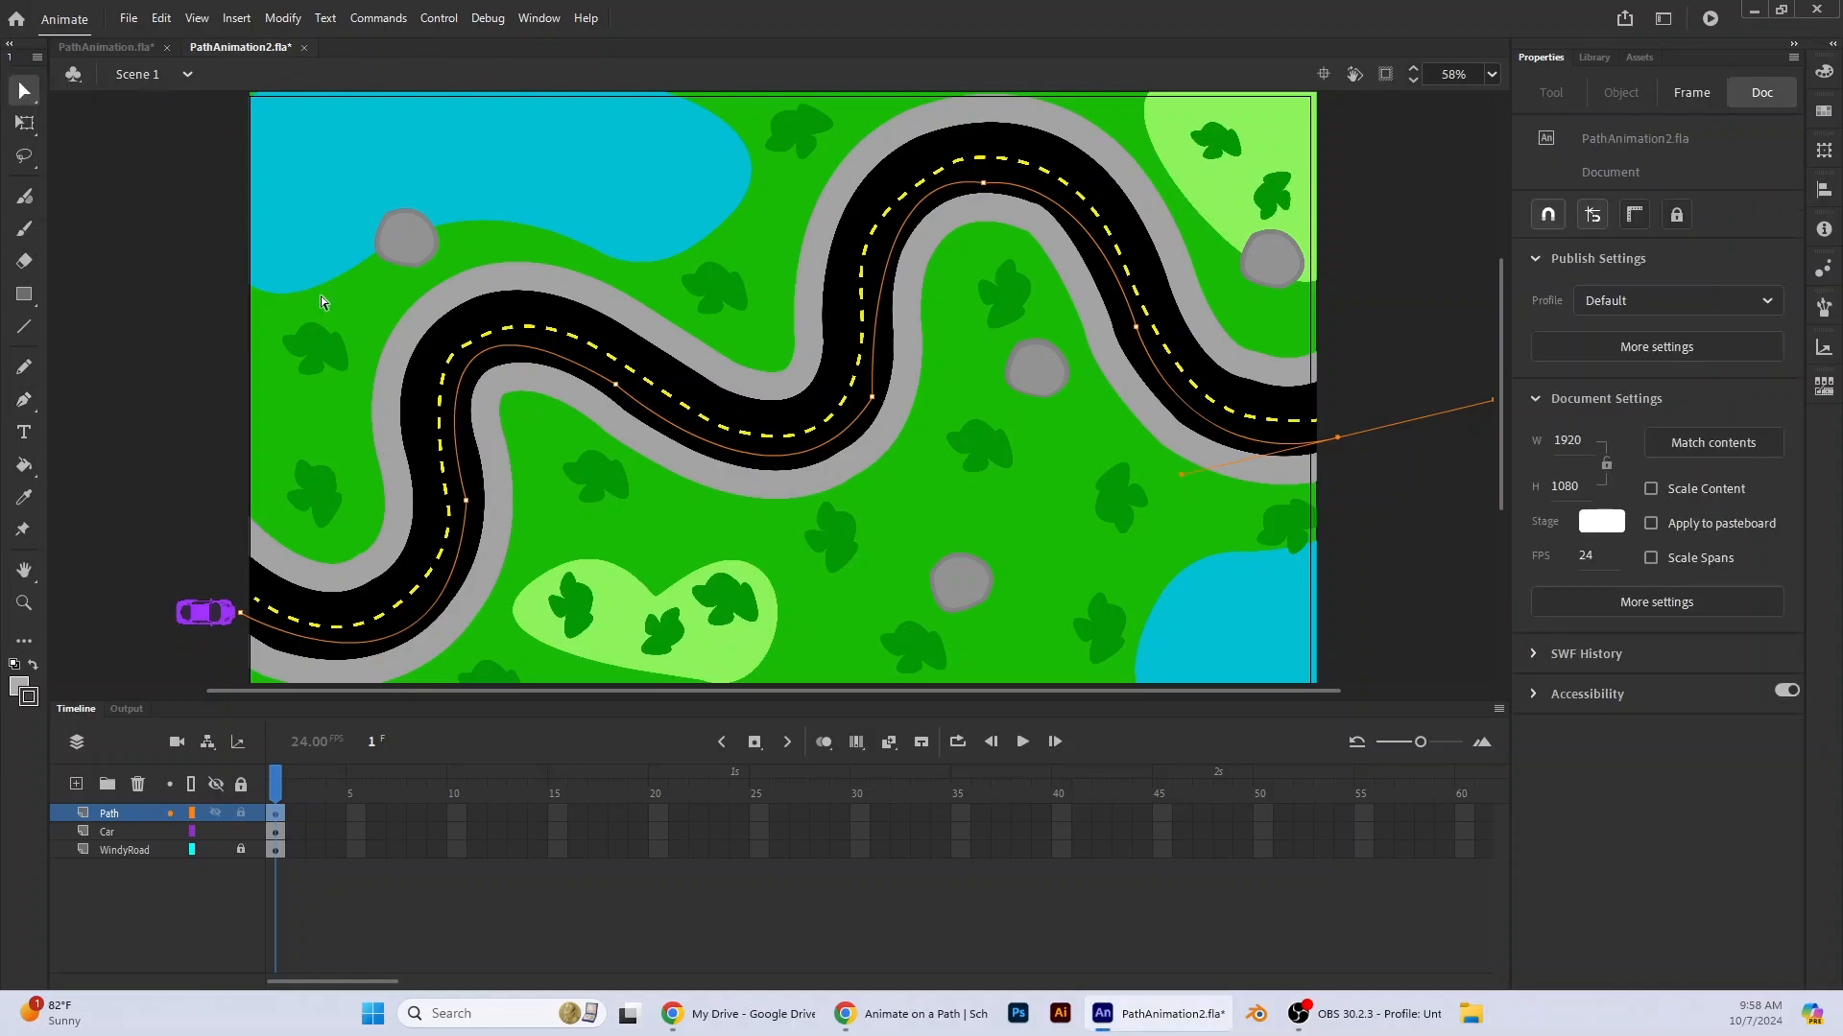
click(466, 502)
scroll(662, 497, down, 5)
scroll(663, 498, up, 4)
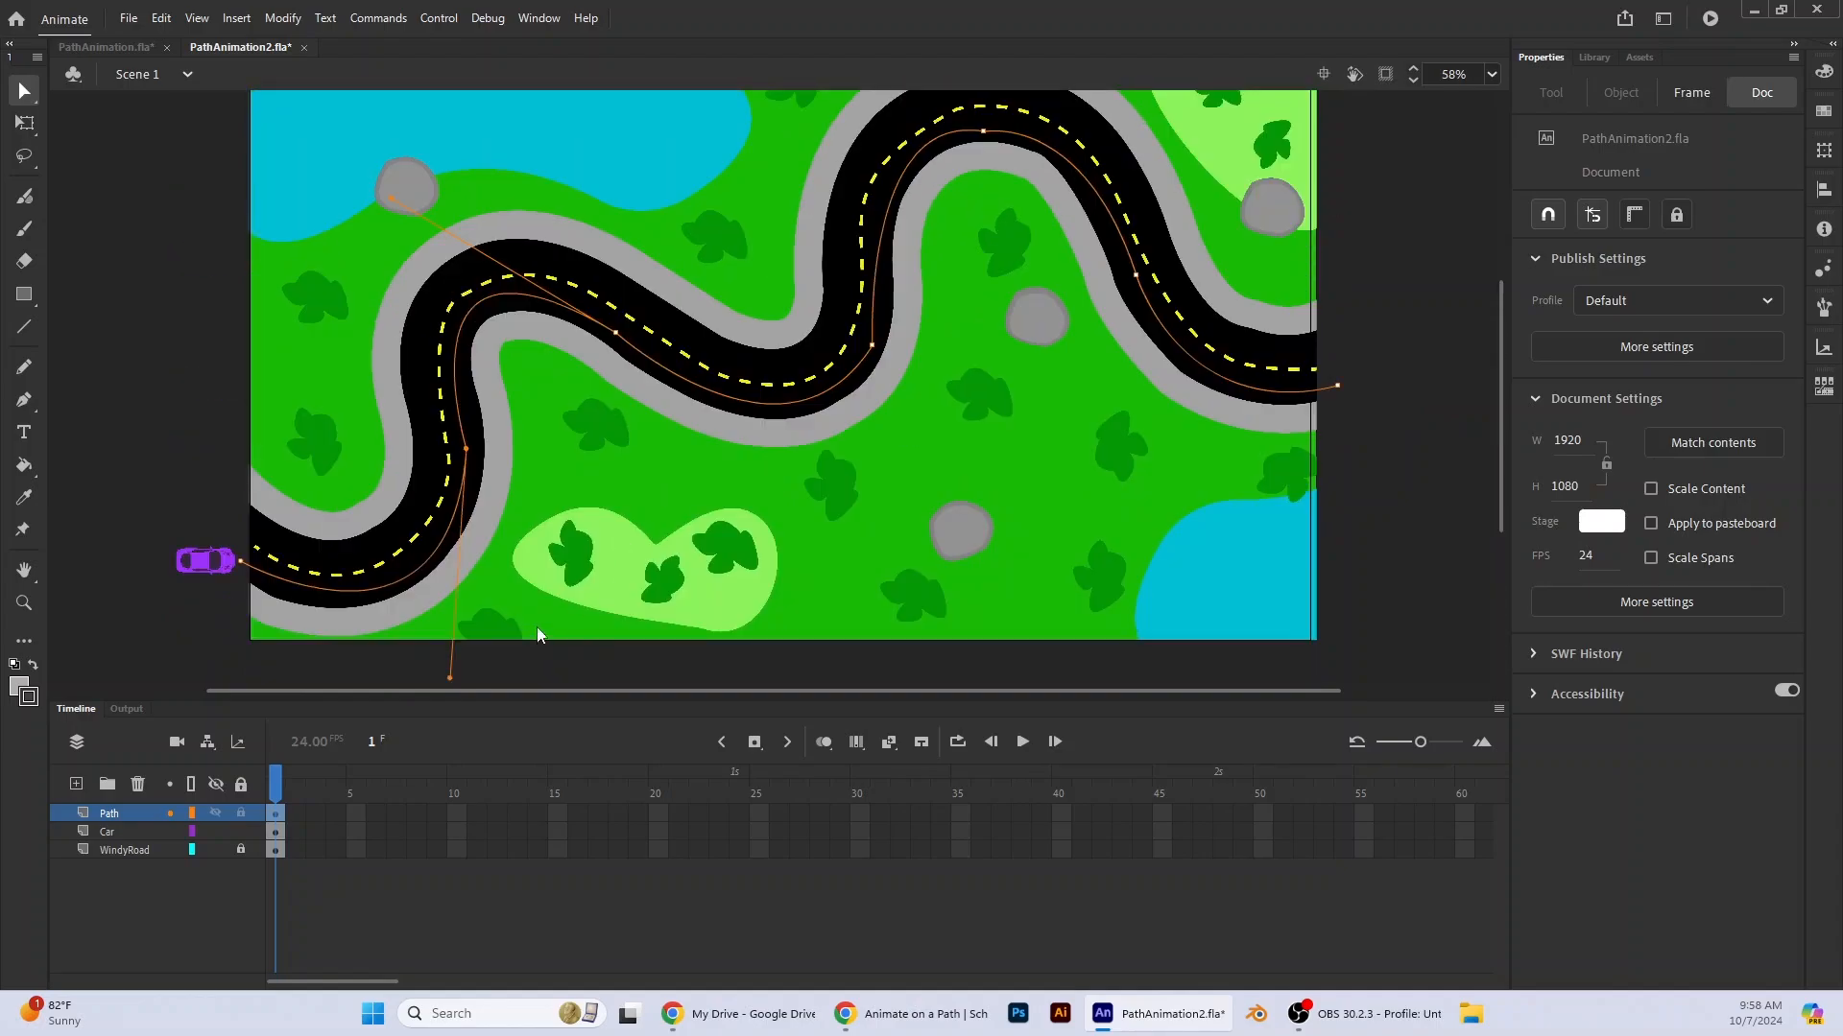
drag(450, 682, 442, 679)
drag(460, 452, 462, 455)
click(872, 345)
drag(791, 485, 788, 478)
drag(850, 104, 851, 114)
drag(1072, 104, 1075, 100)
click(494, 535)
click(459, 494)
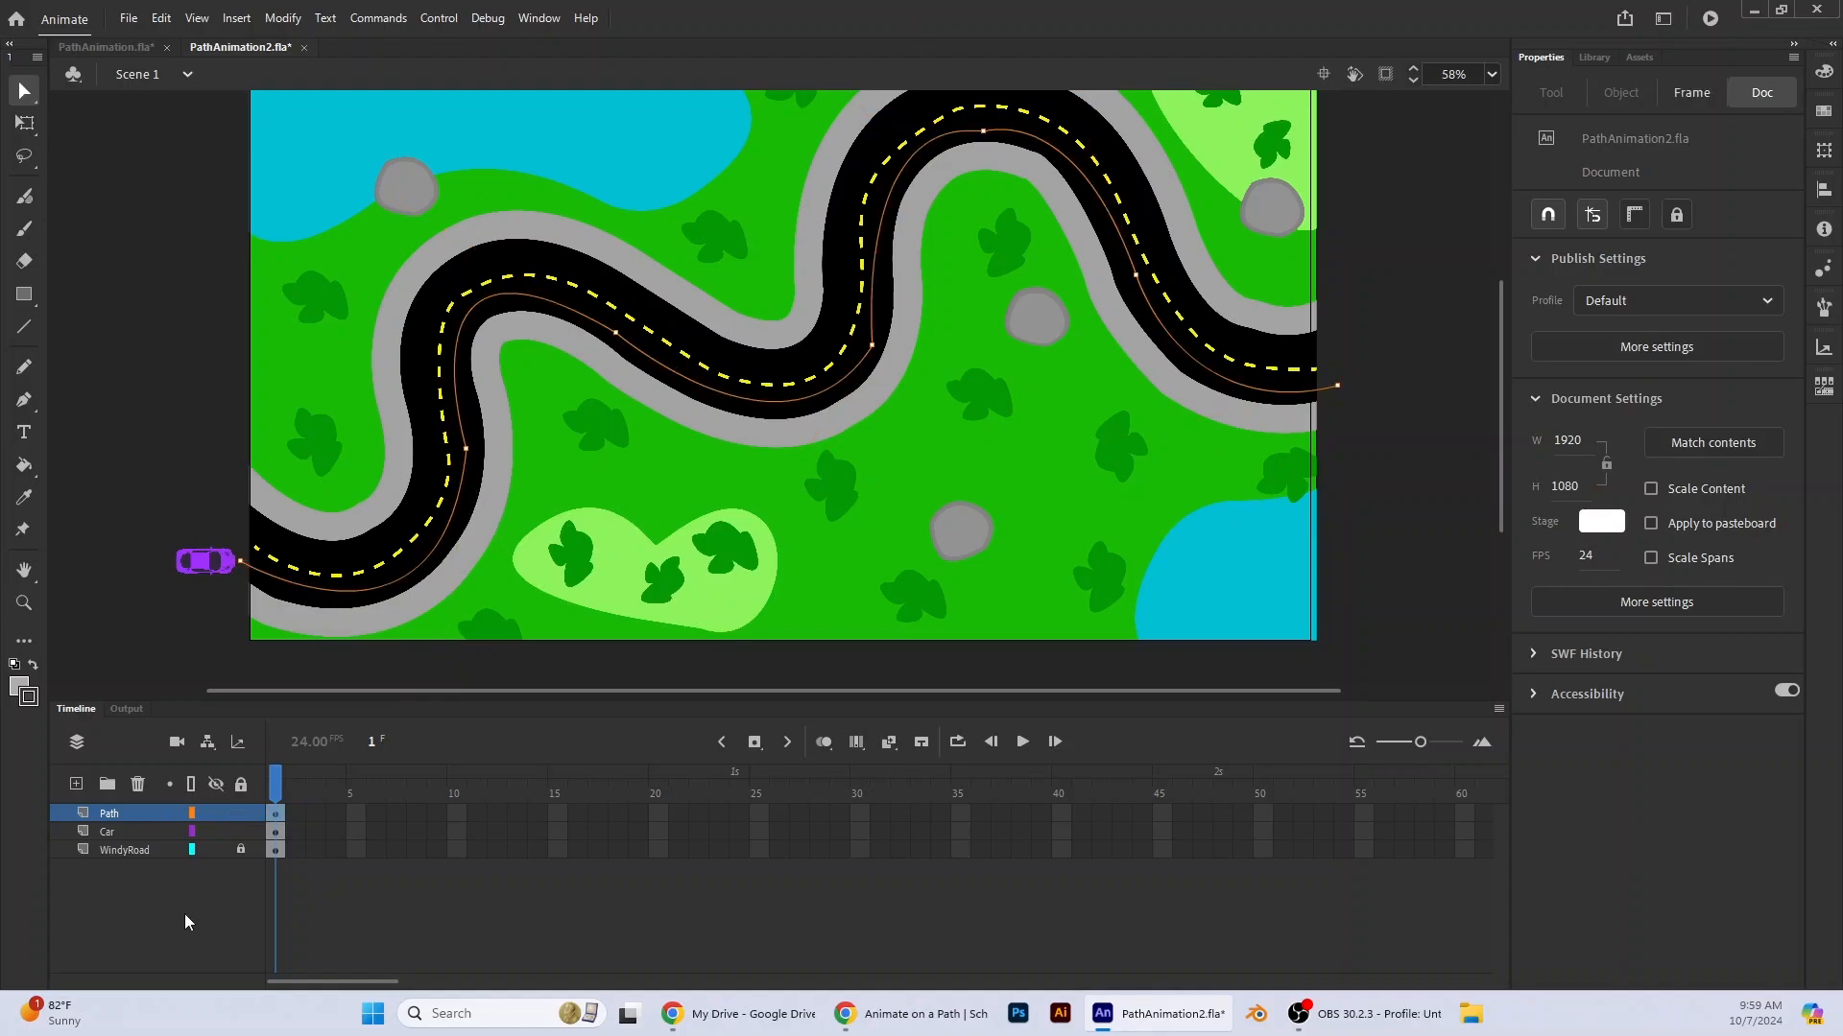
- Convert the Path layer to a guide and nest the Car layer beneath it
right_click(129, 815)
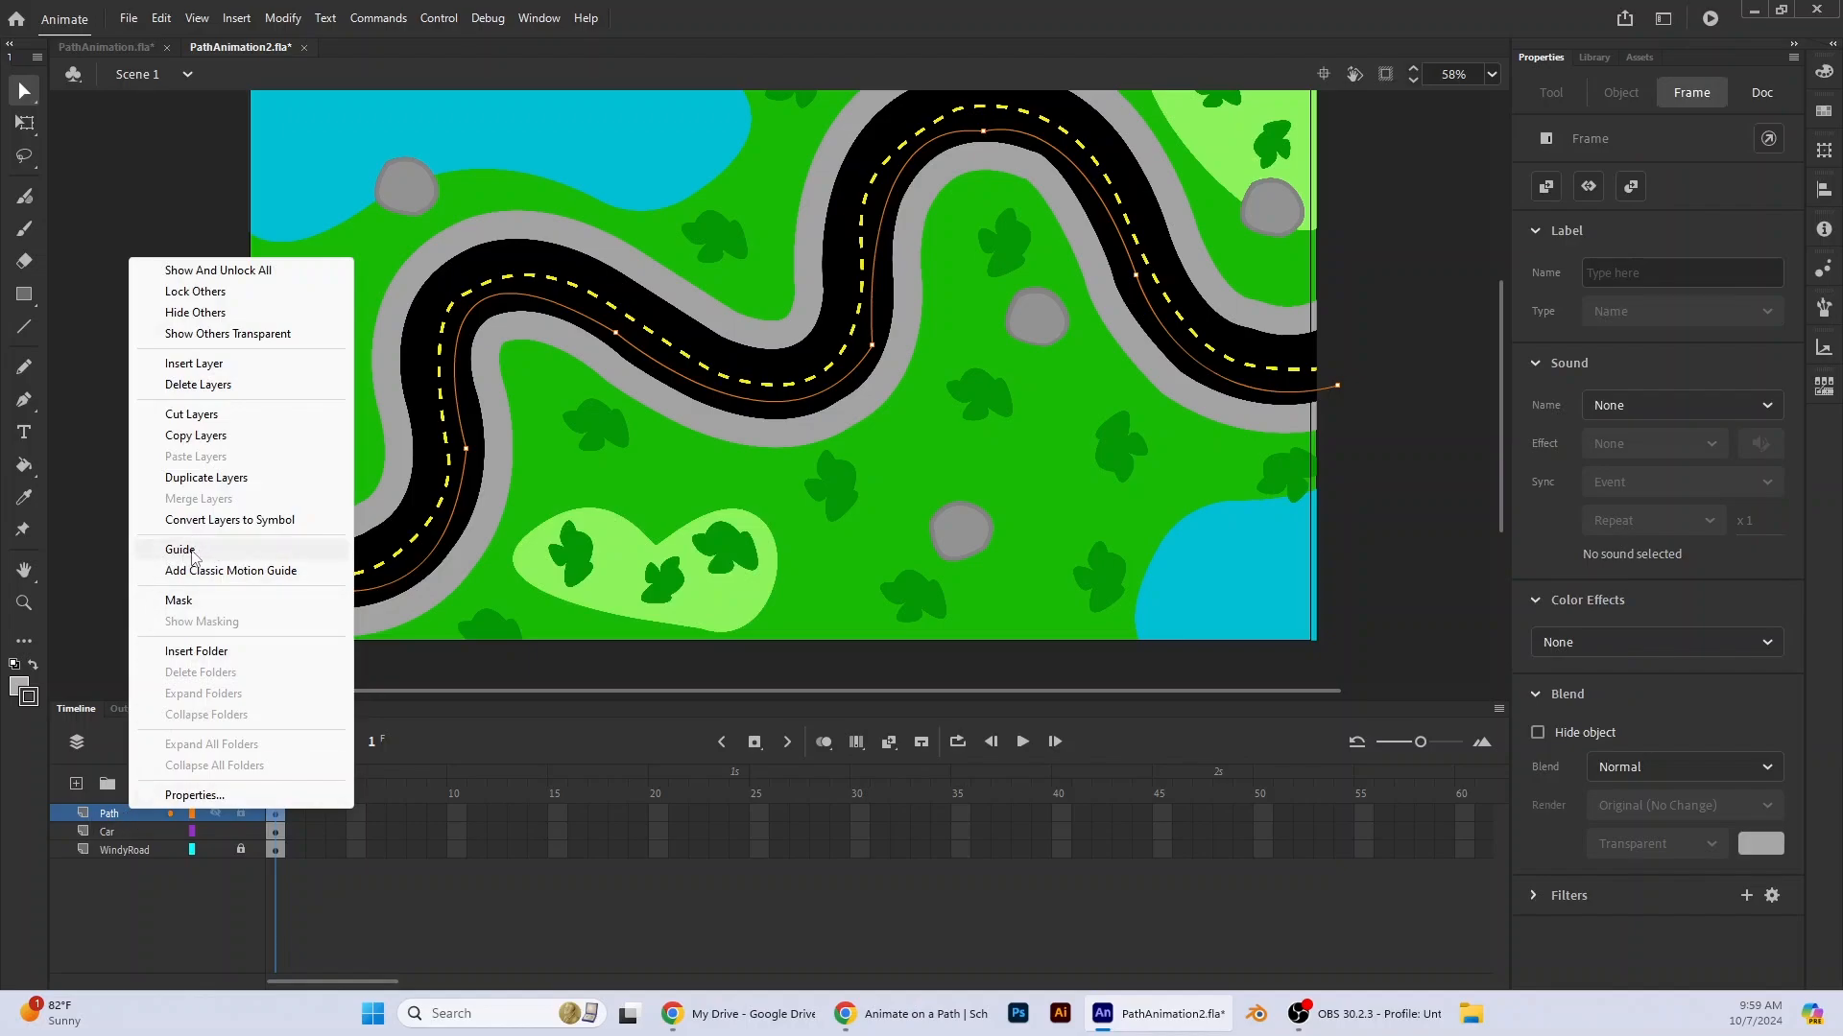
click(192, 555)
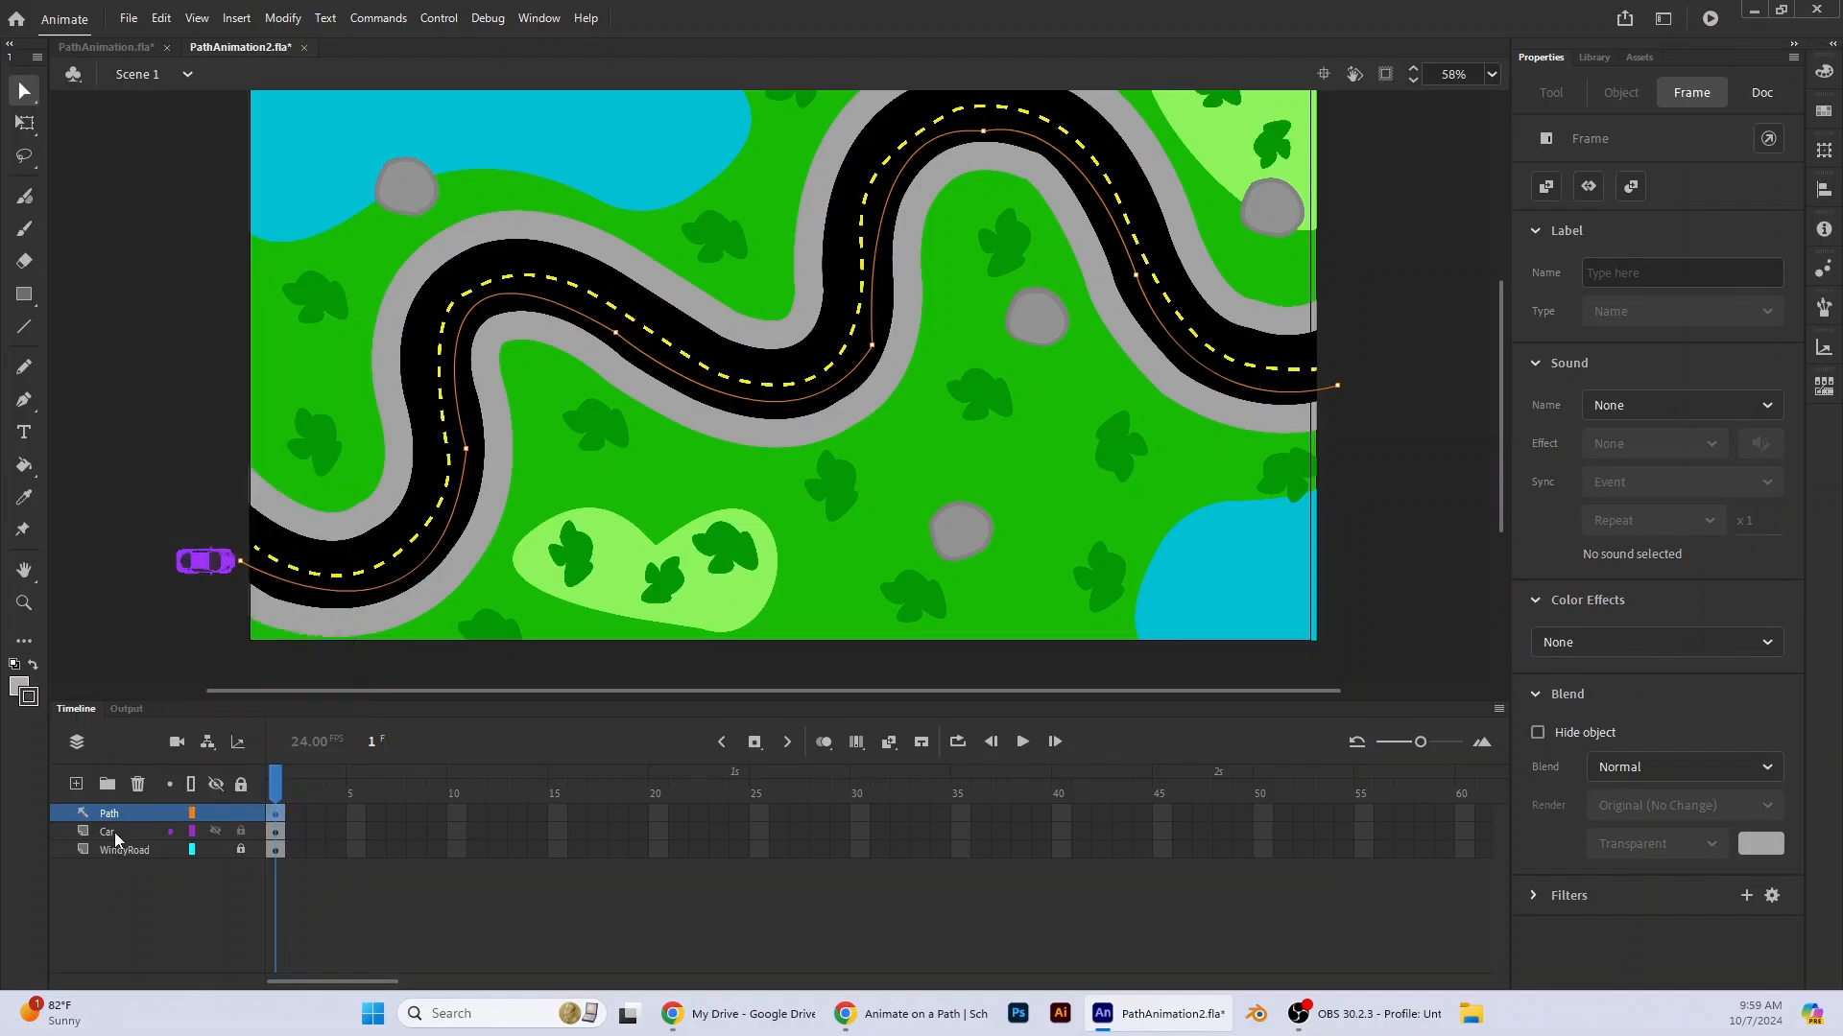
drag(115, 840, 123, 835)
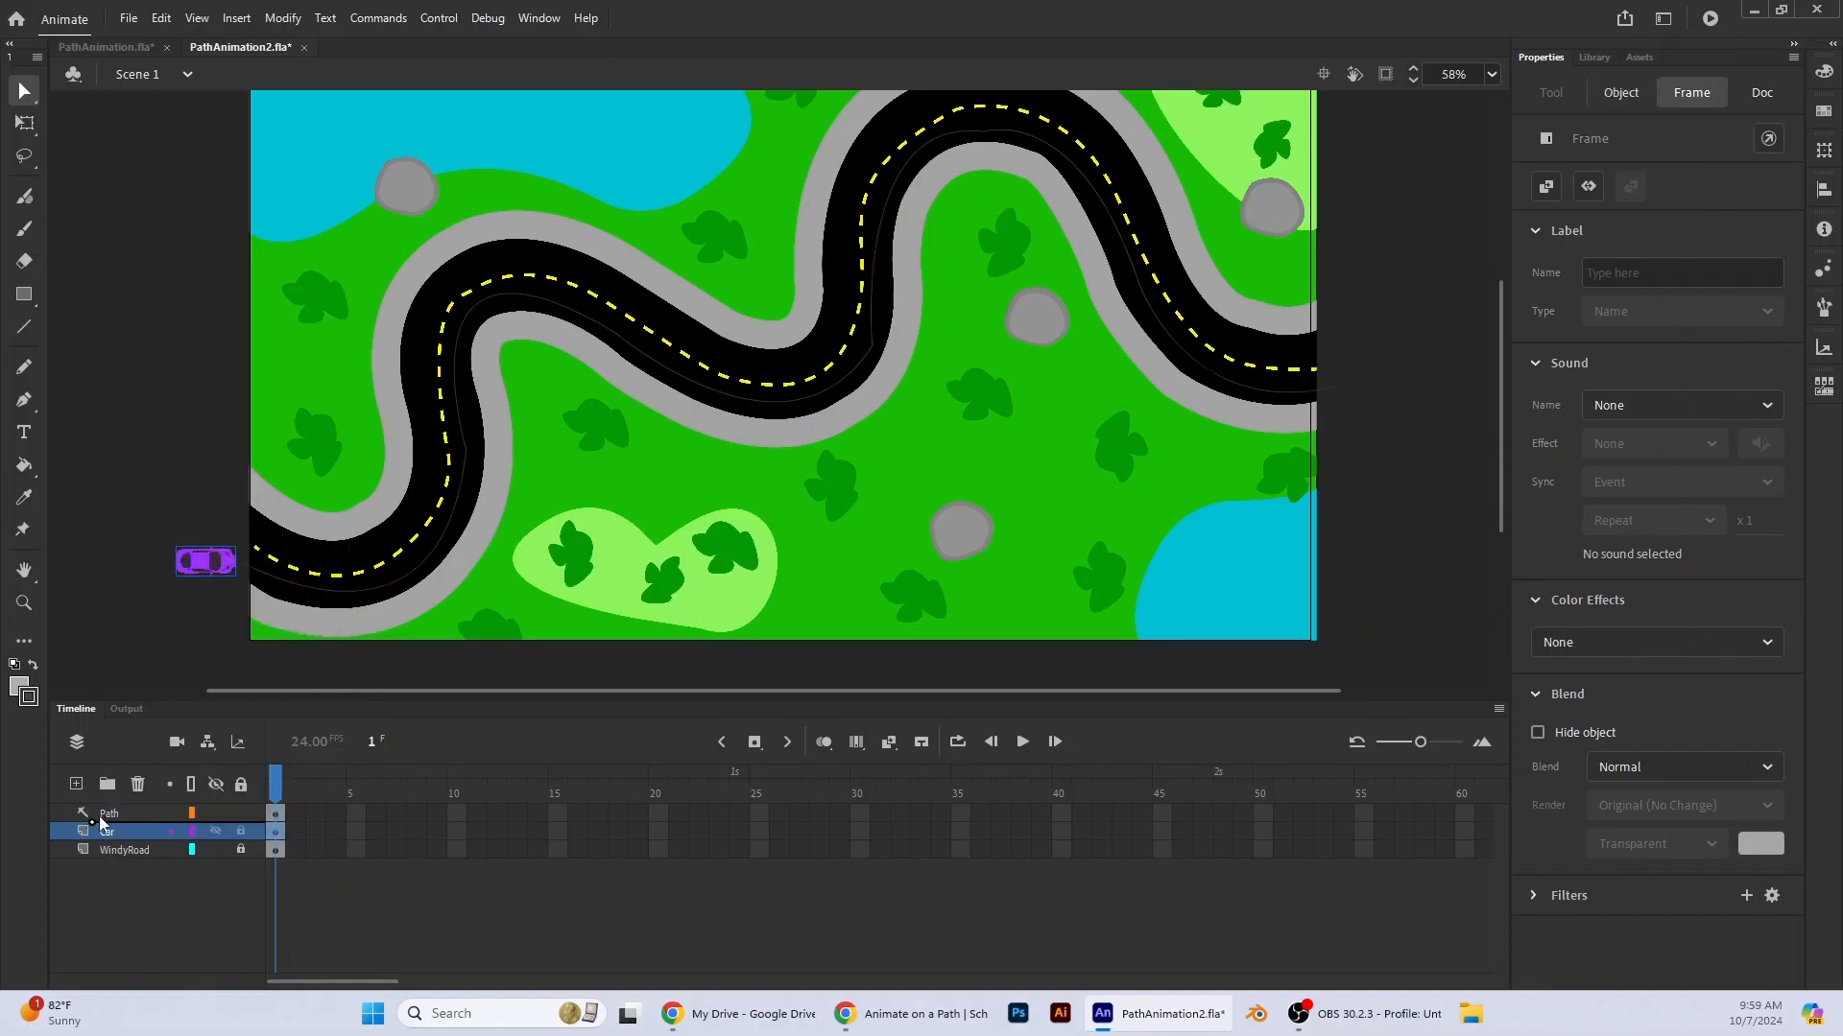
drag(116, 818, 119, 824)
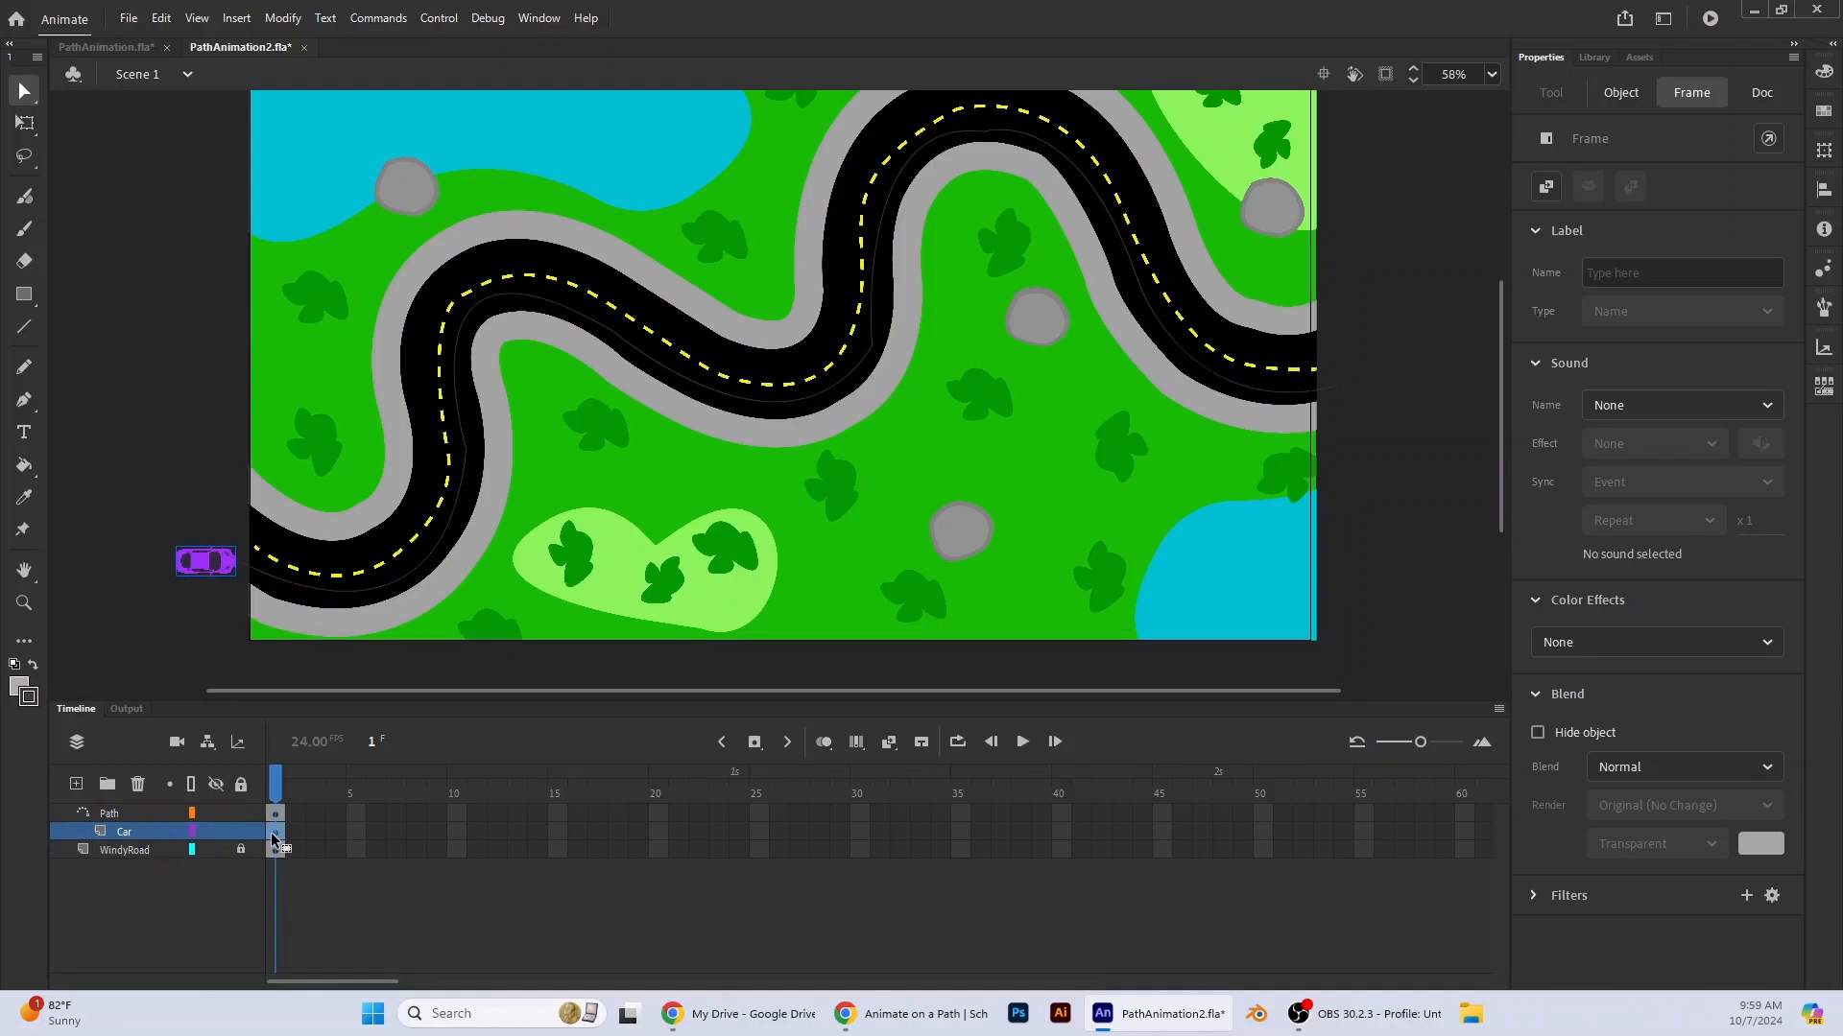
- Place the car on the start of the guide path, about X -60, Y 894, and rotate it clockwise along the road
click(194, 566)
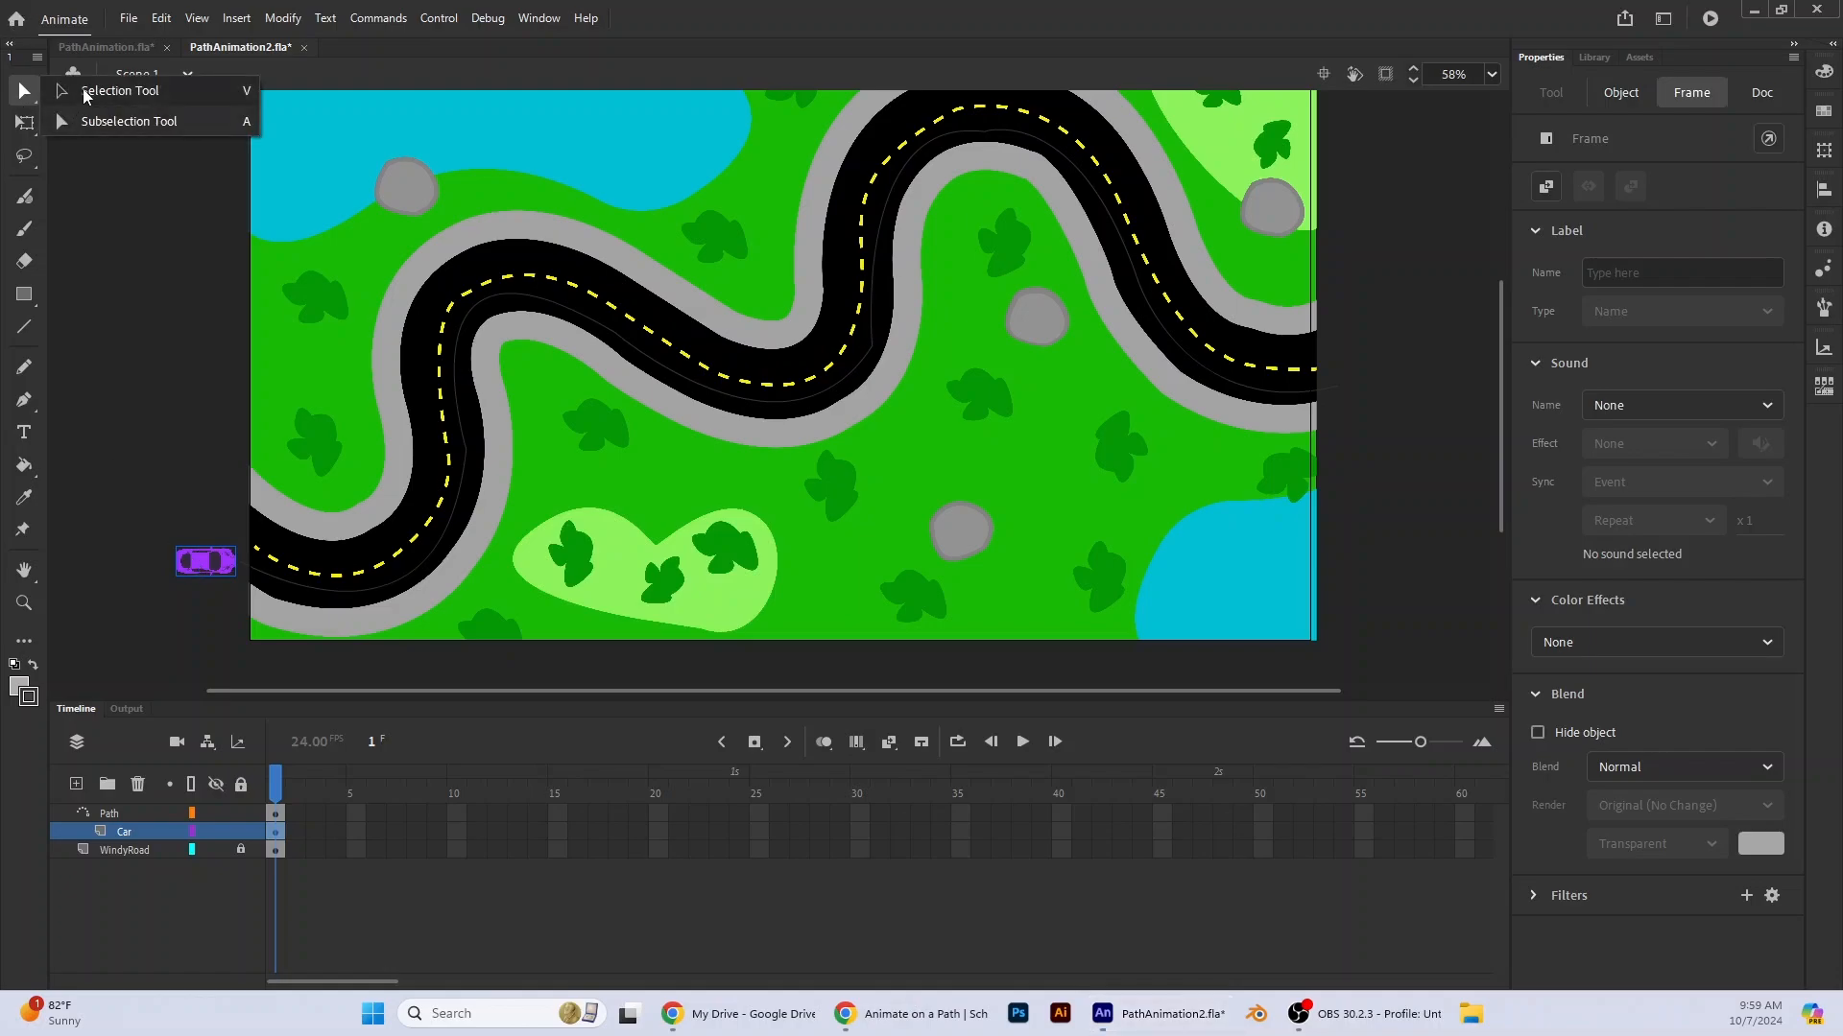
drag(201, 567, 300, 556)
click(24, 123)
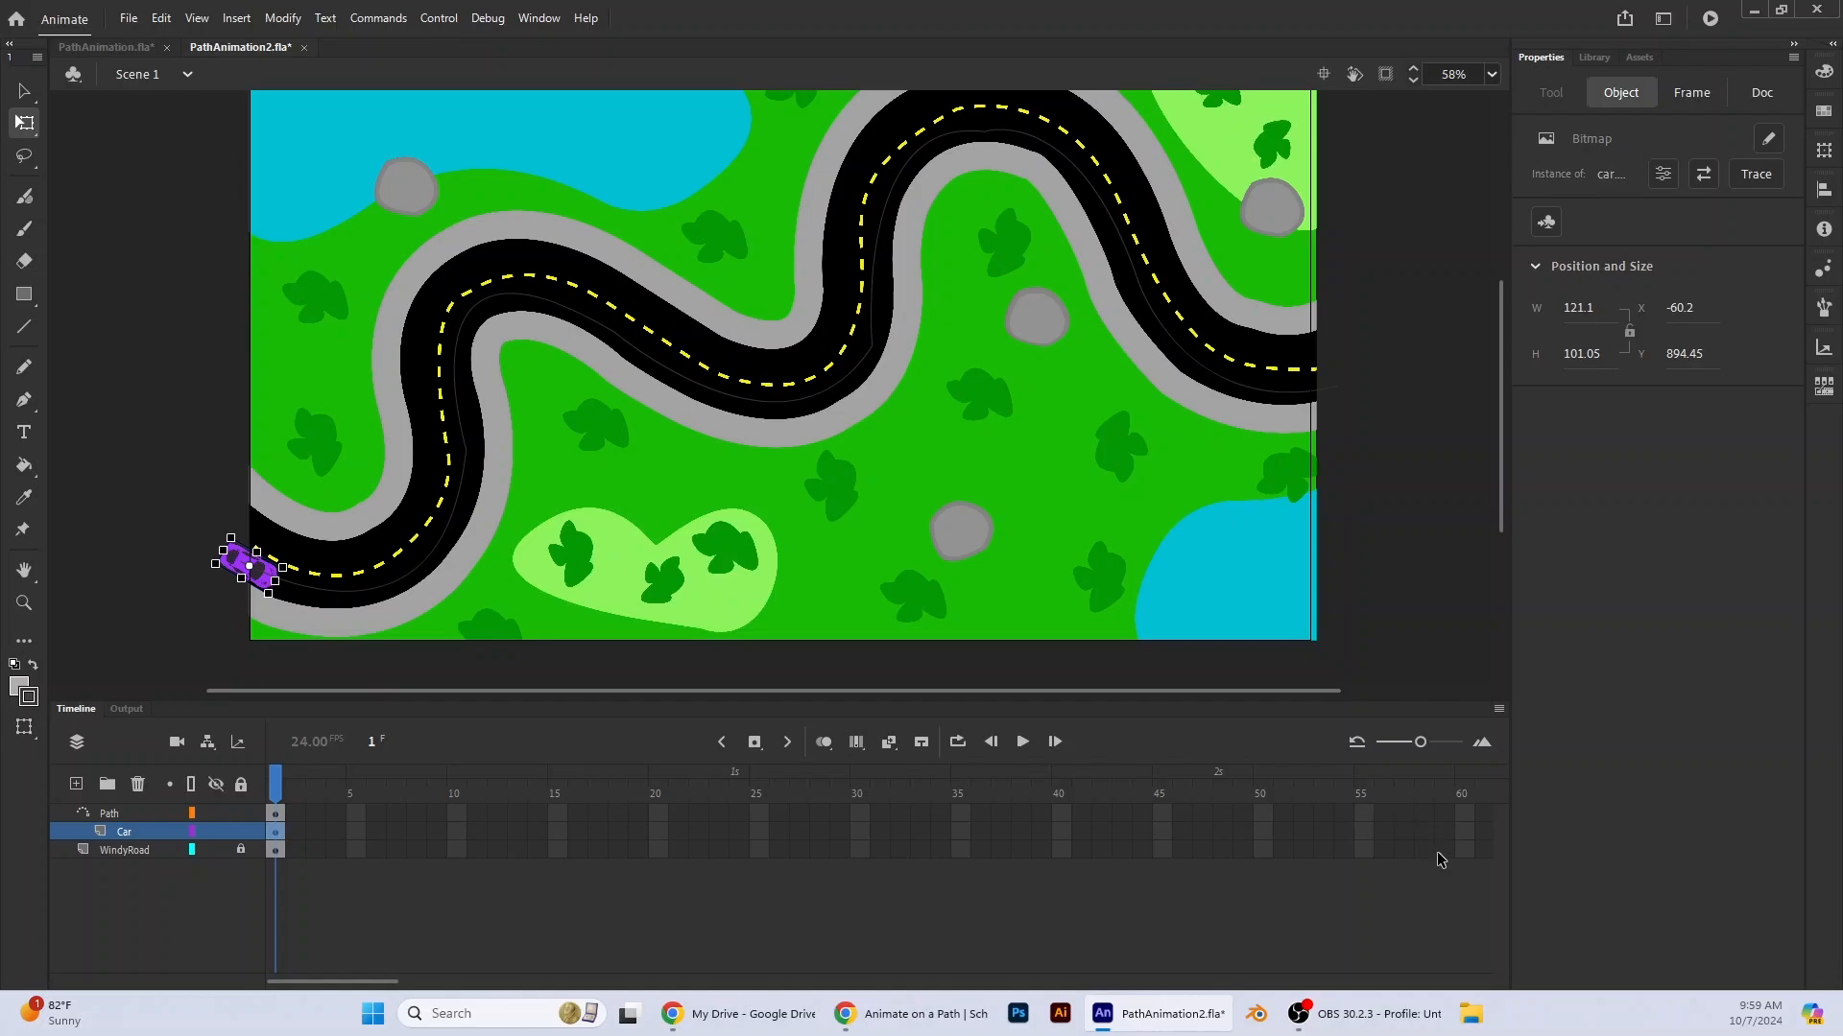
- Insert keyframes at frame 55 on all three layers and move the car there to the end of the path, pointing horizontally
drag(1362, 814, 1380, 876)
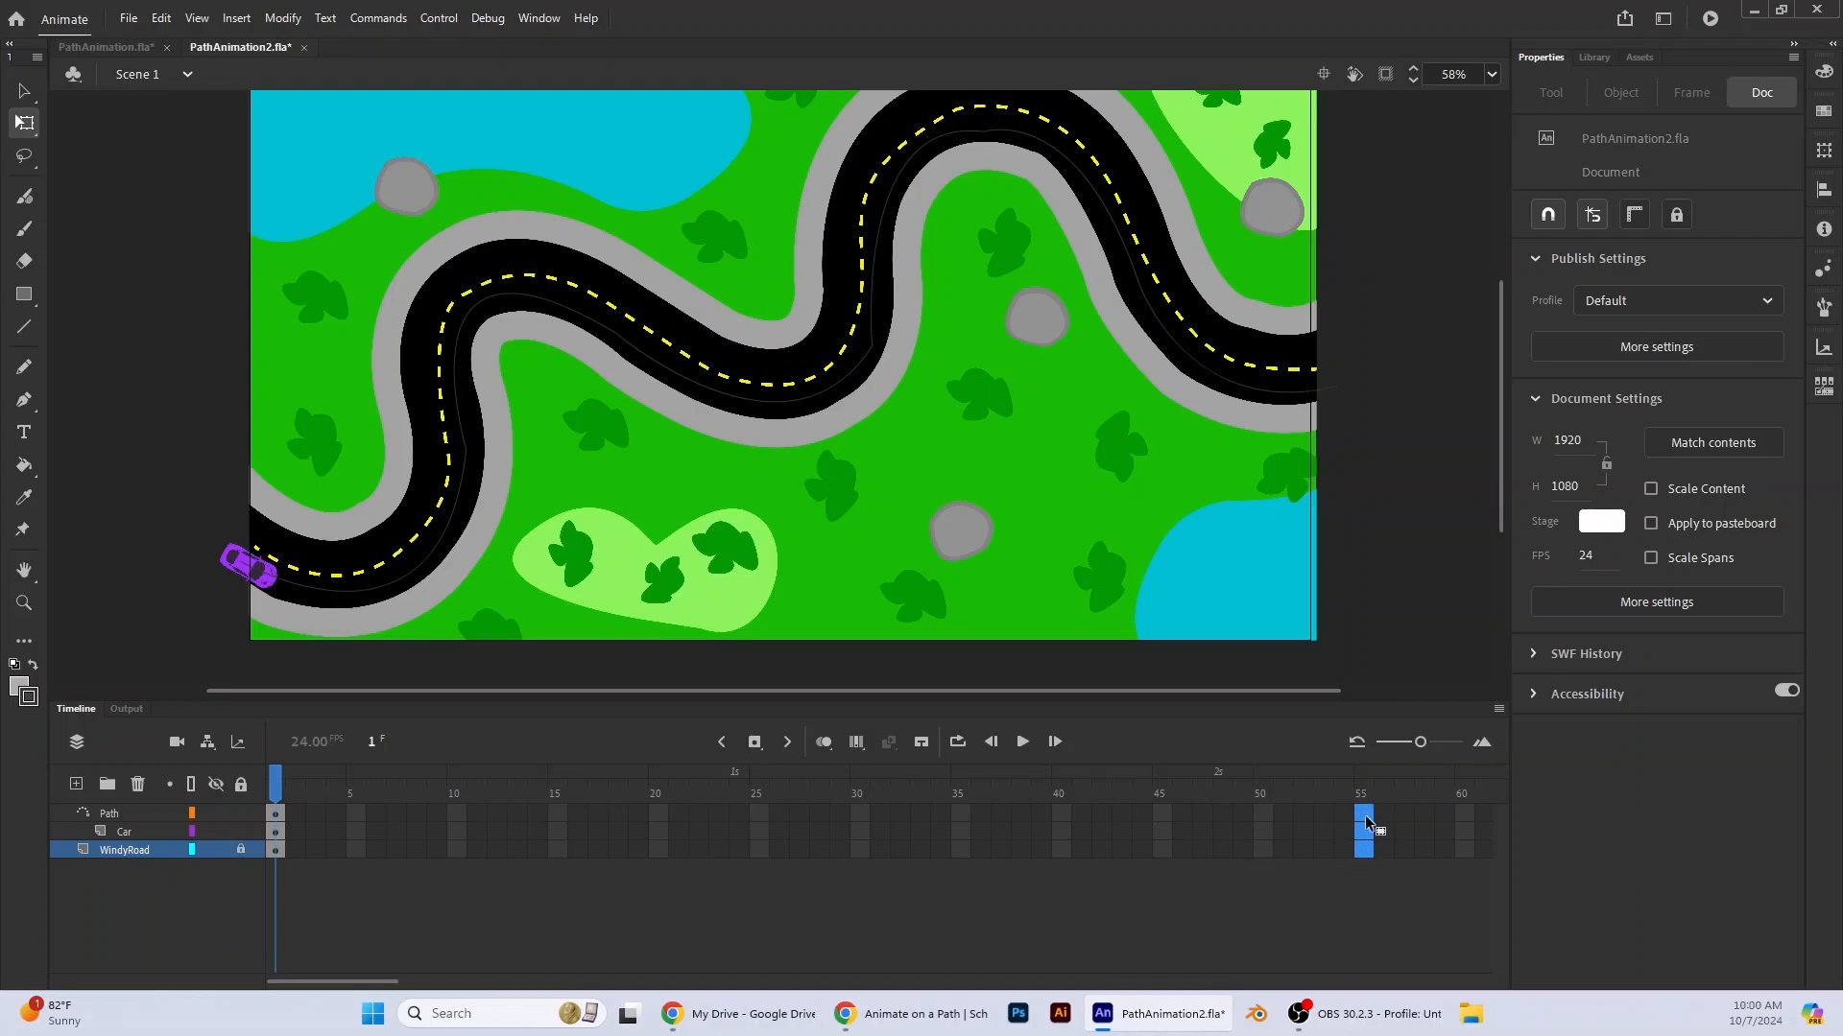
click(754, 742)
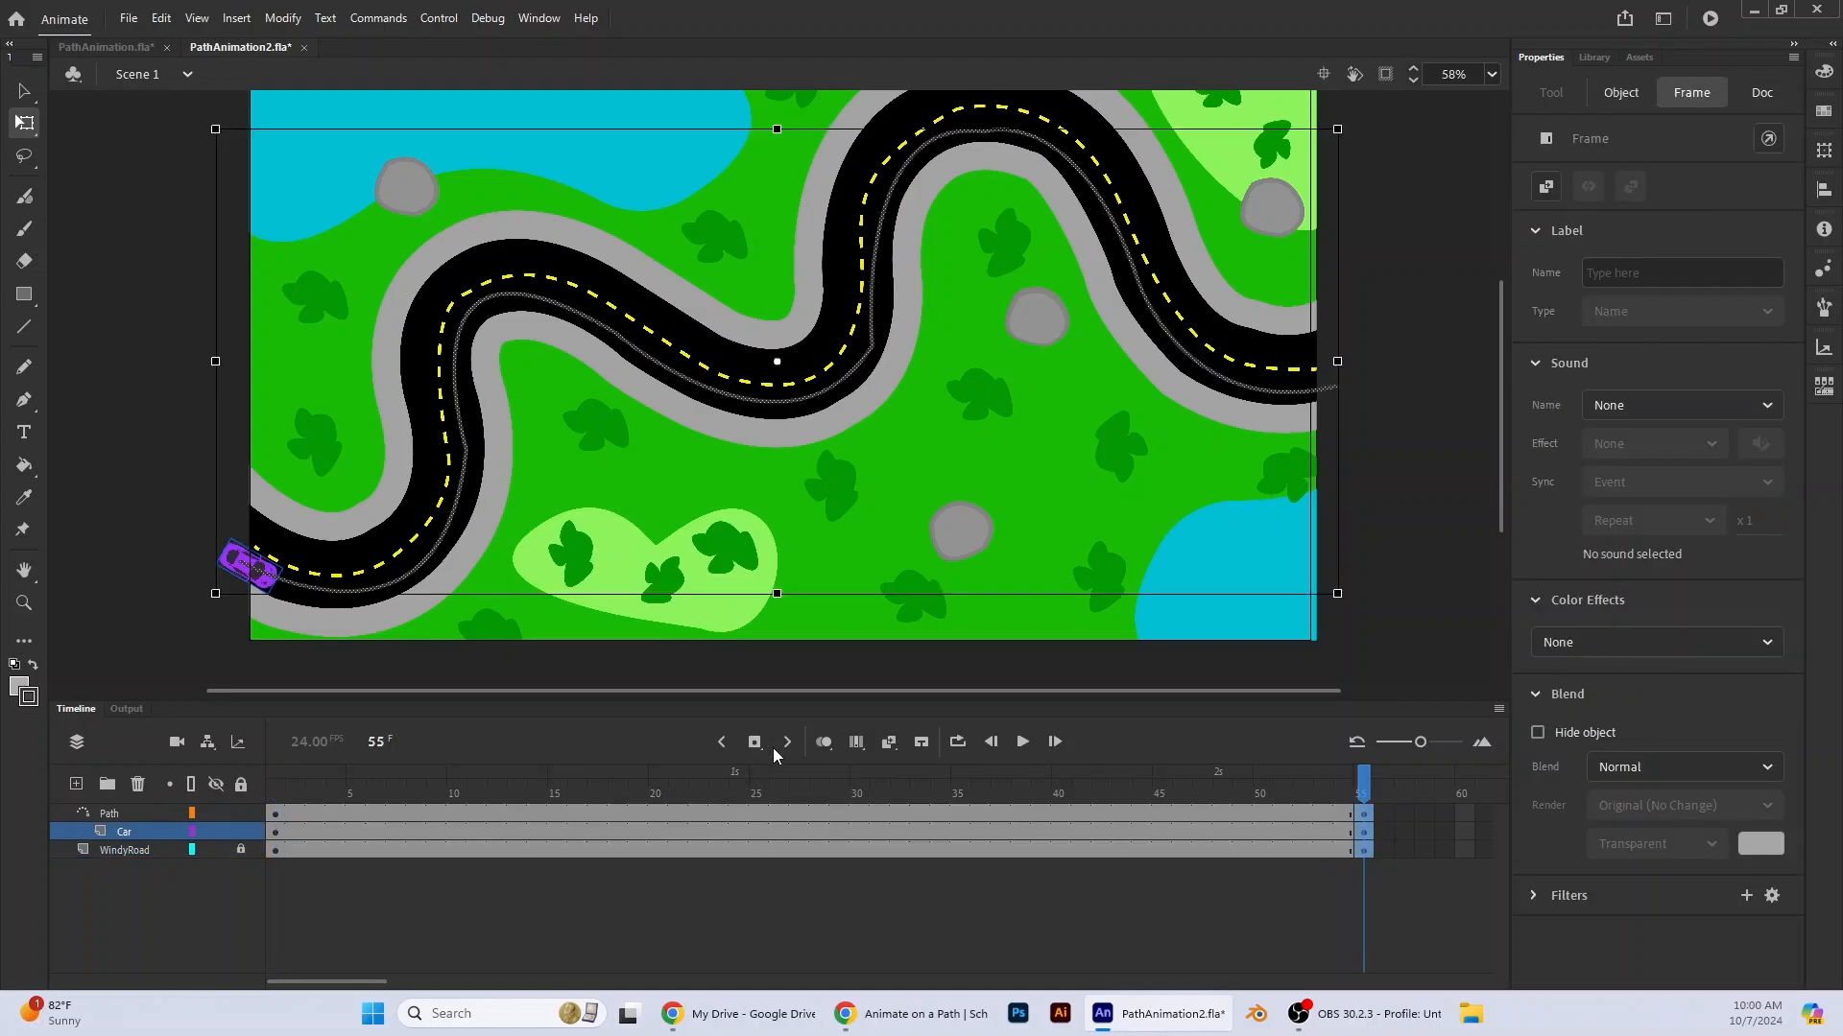
click(1364, 832)
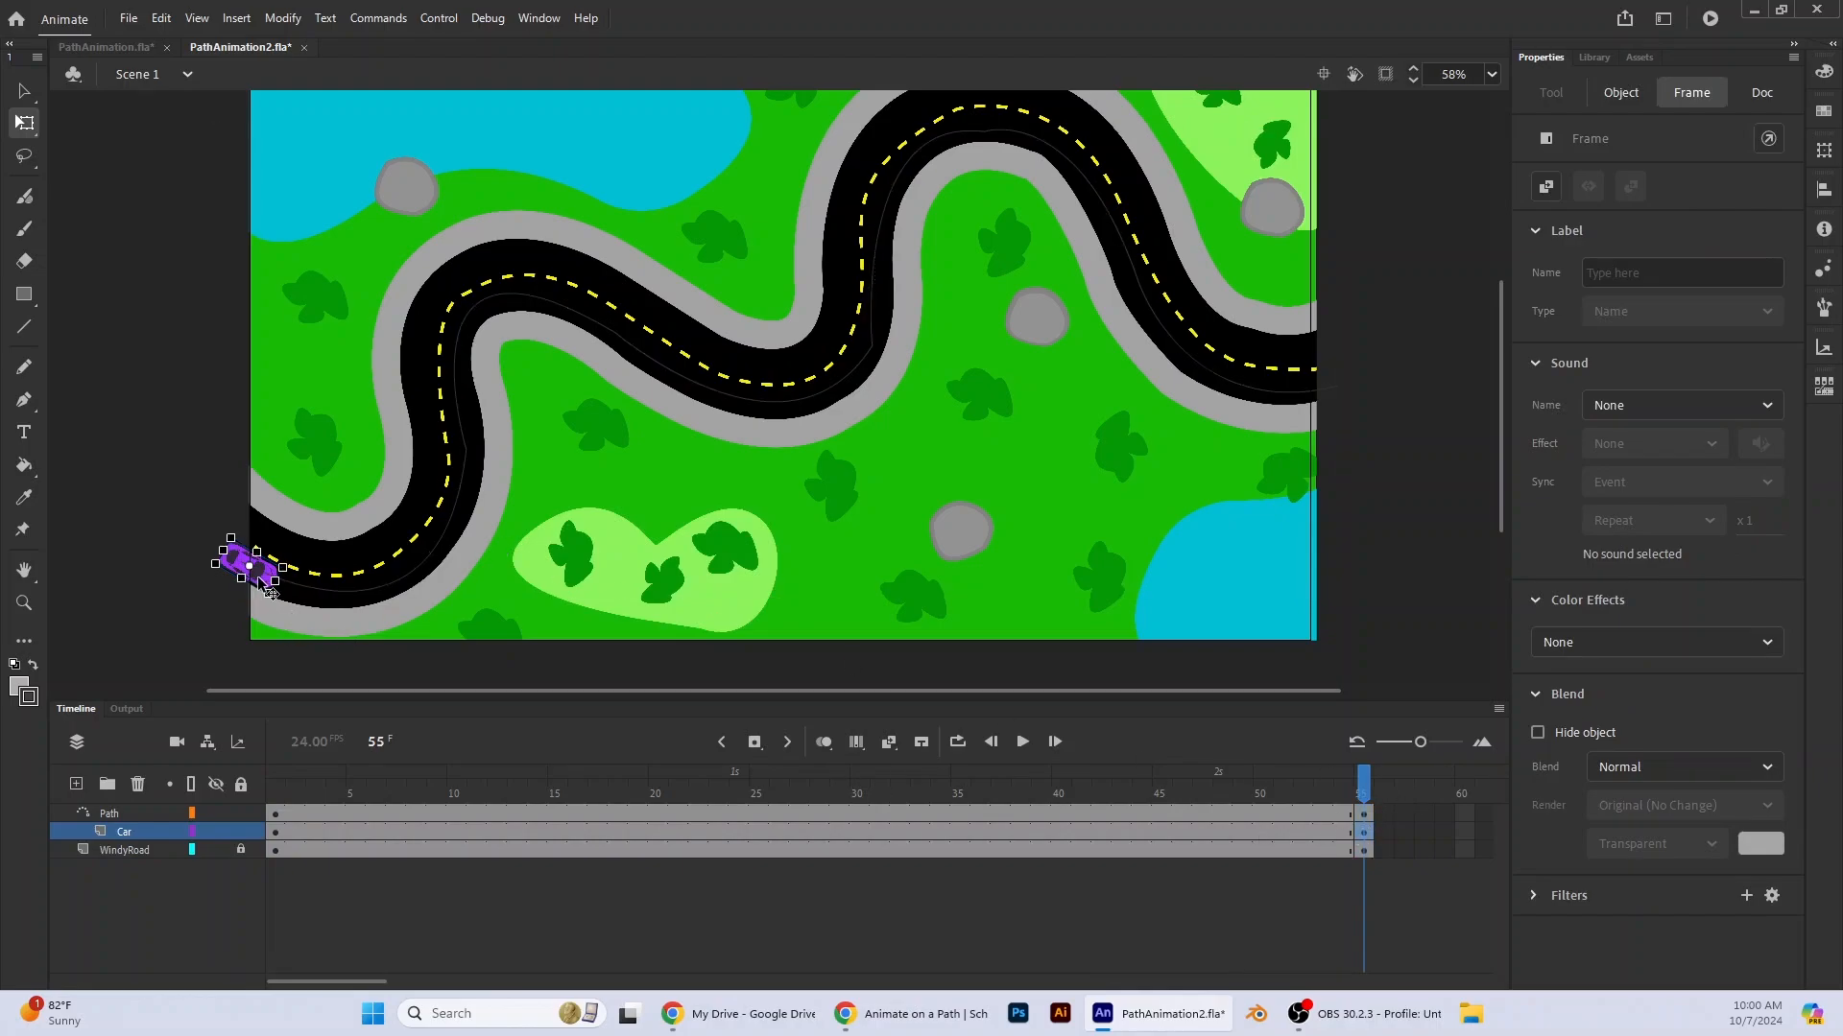
click(35, 99)
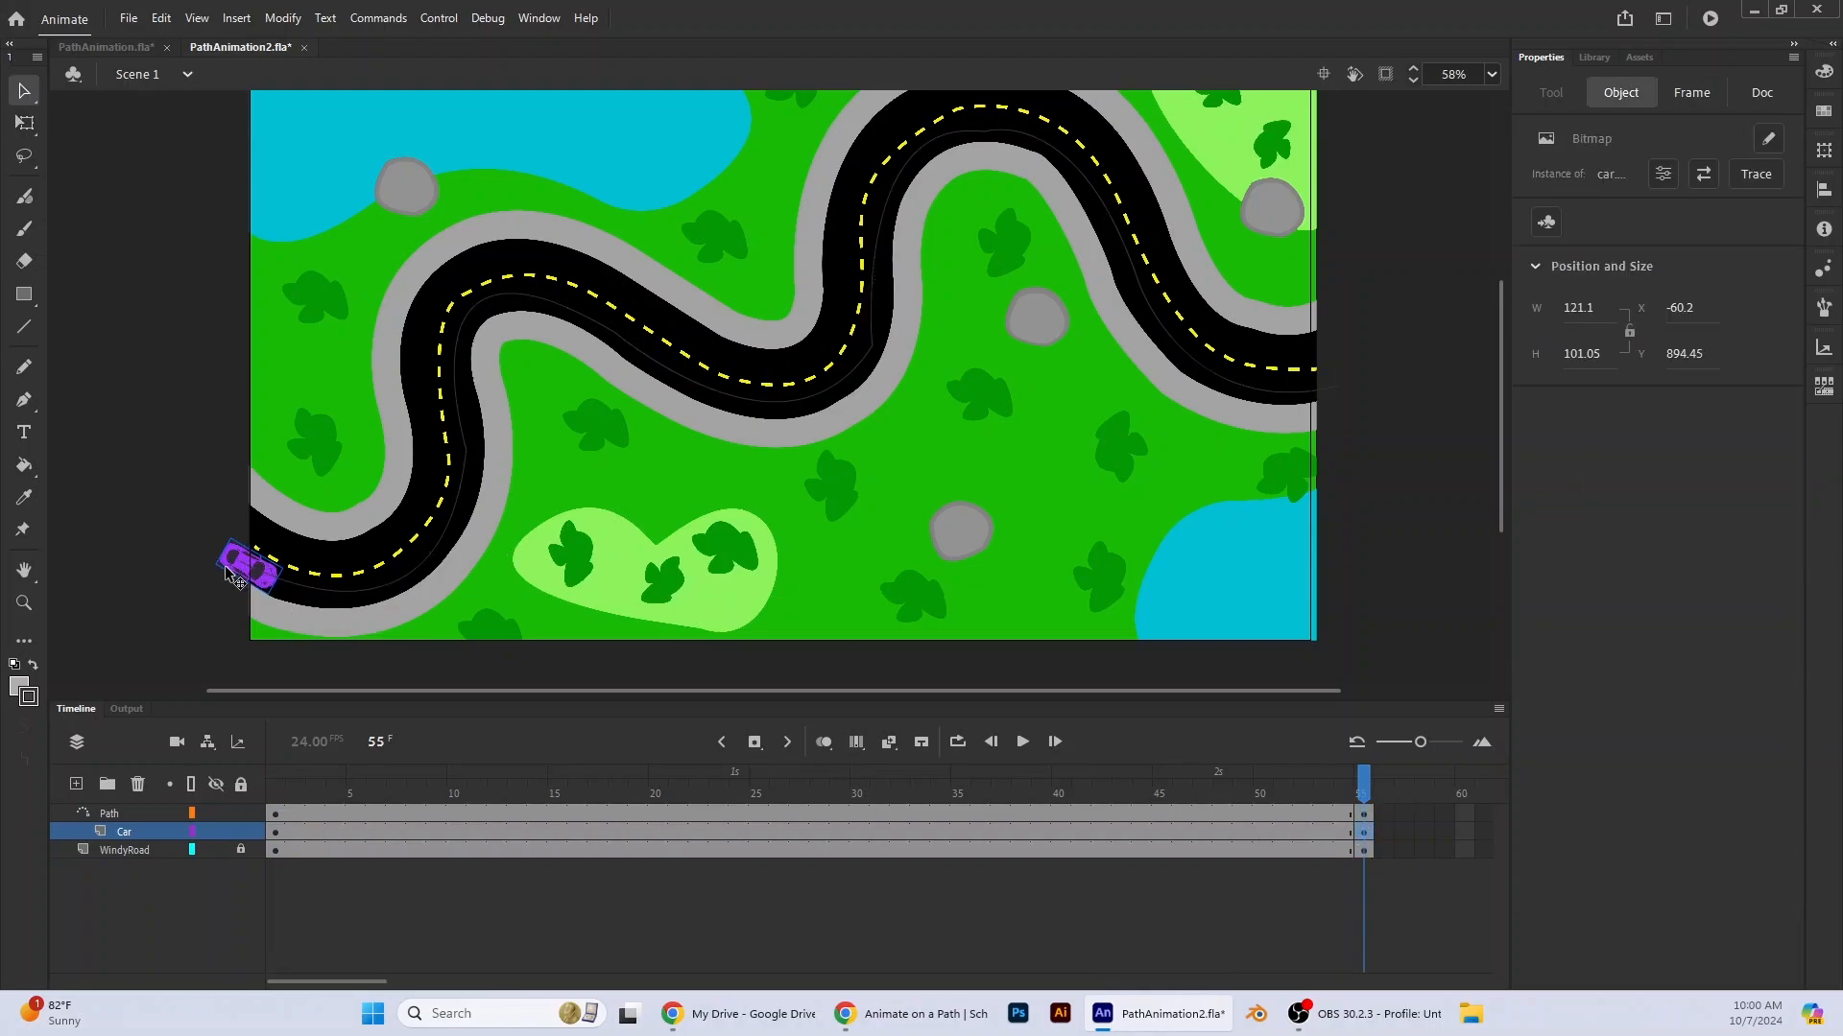
drag(235, 576, 1355, 385)
click(25, 123)
- Create a classic tween on the Car layer between frames 1 and 55, converting its content to a symbol
drag(1363, 831, 1141, 831)
right_click(840, 833)
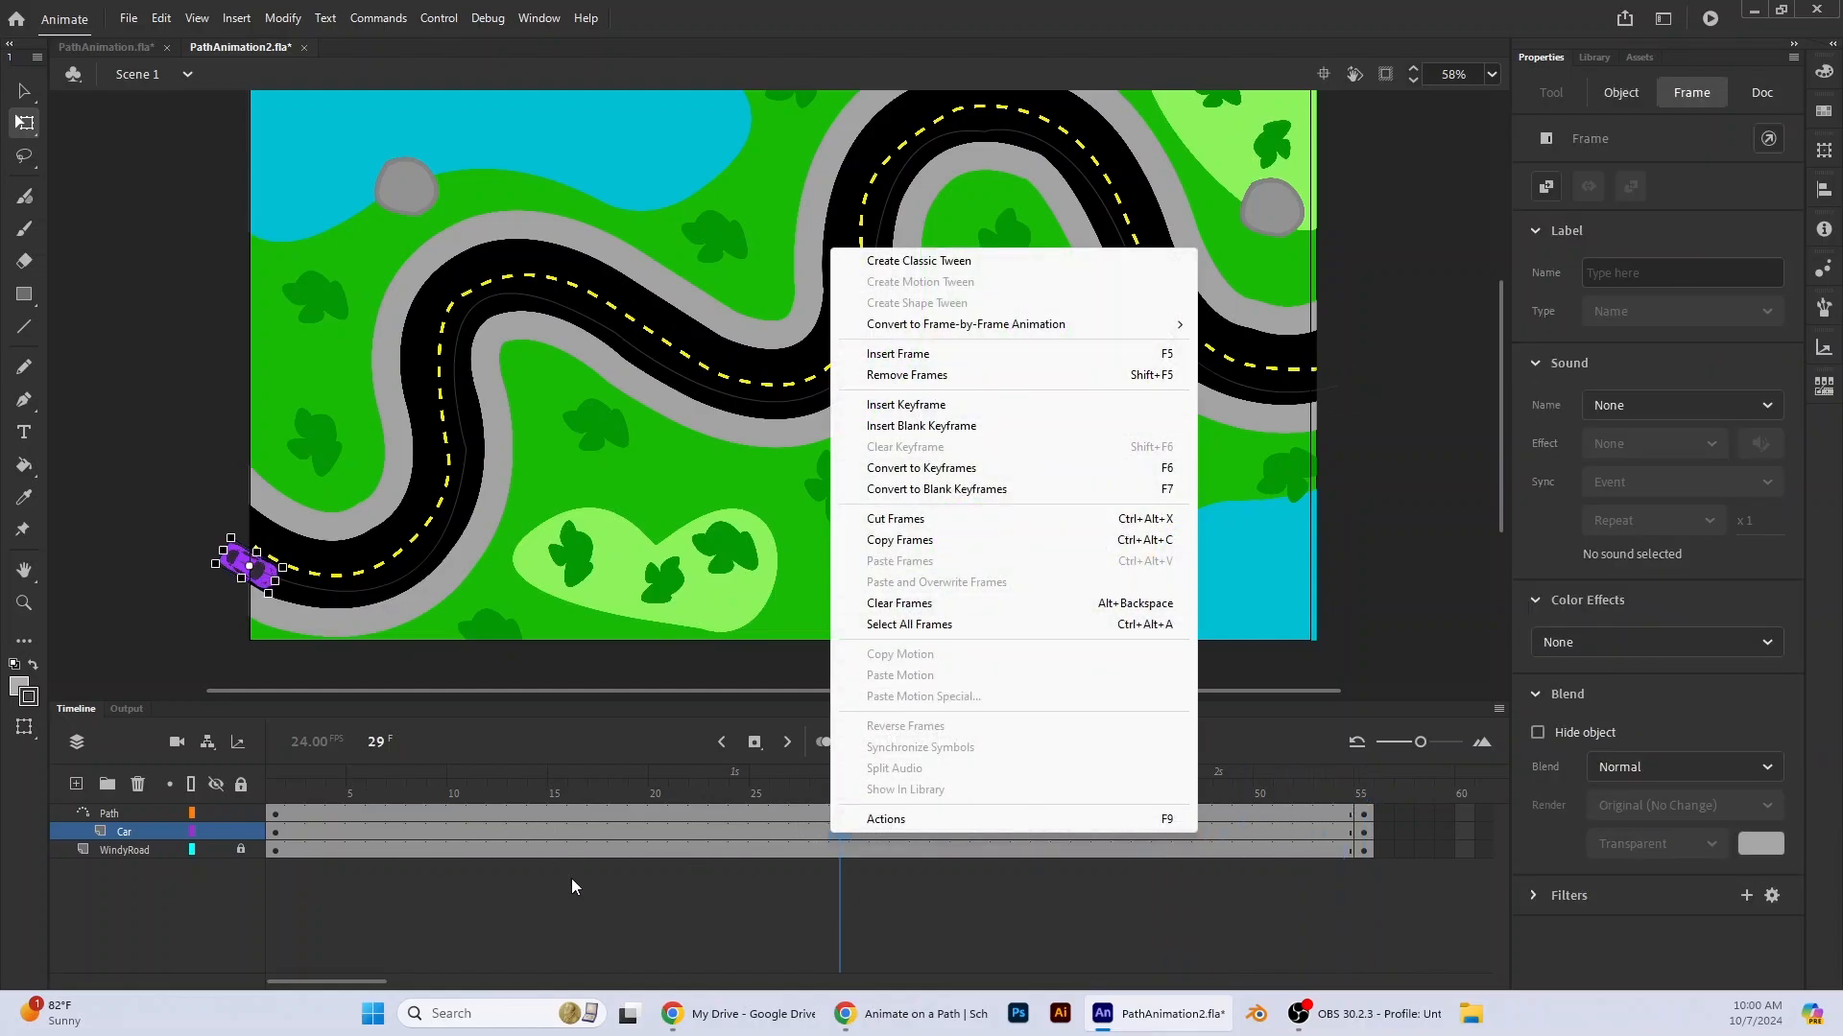
click(945, 262)
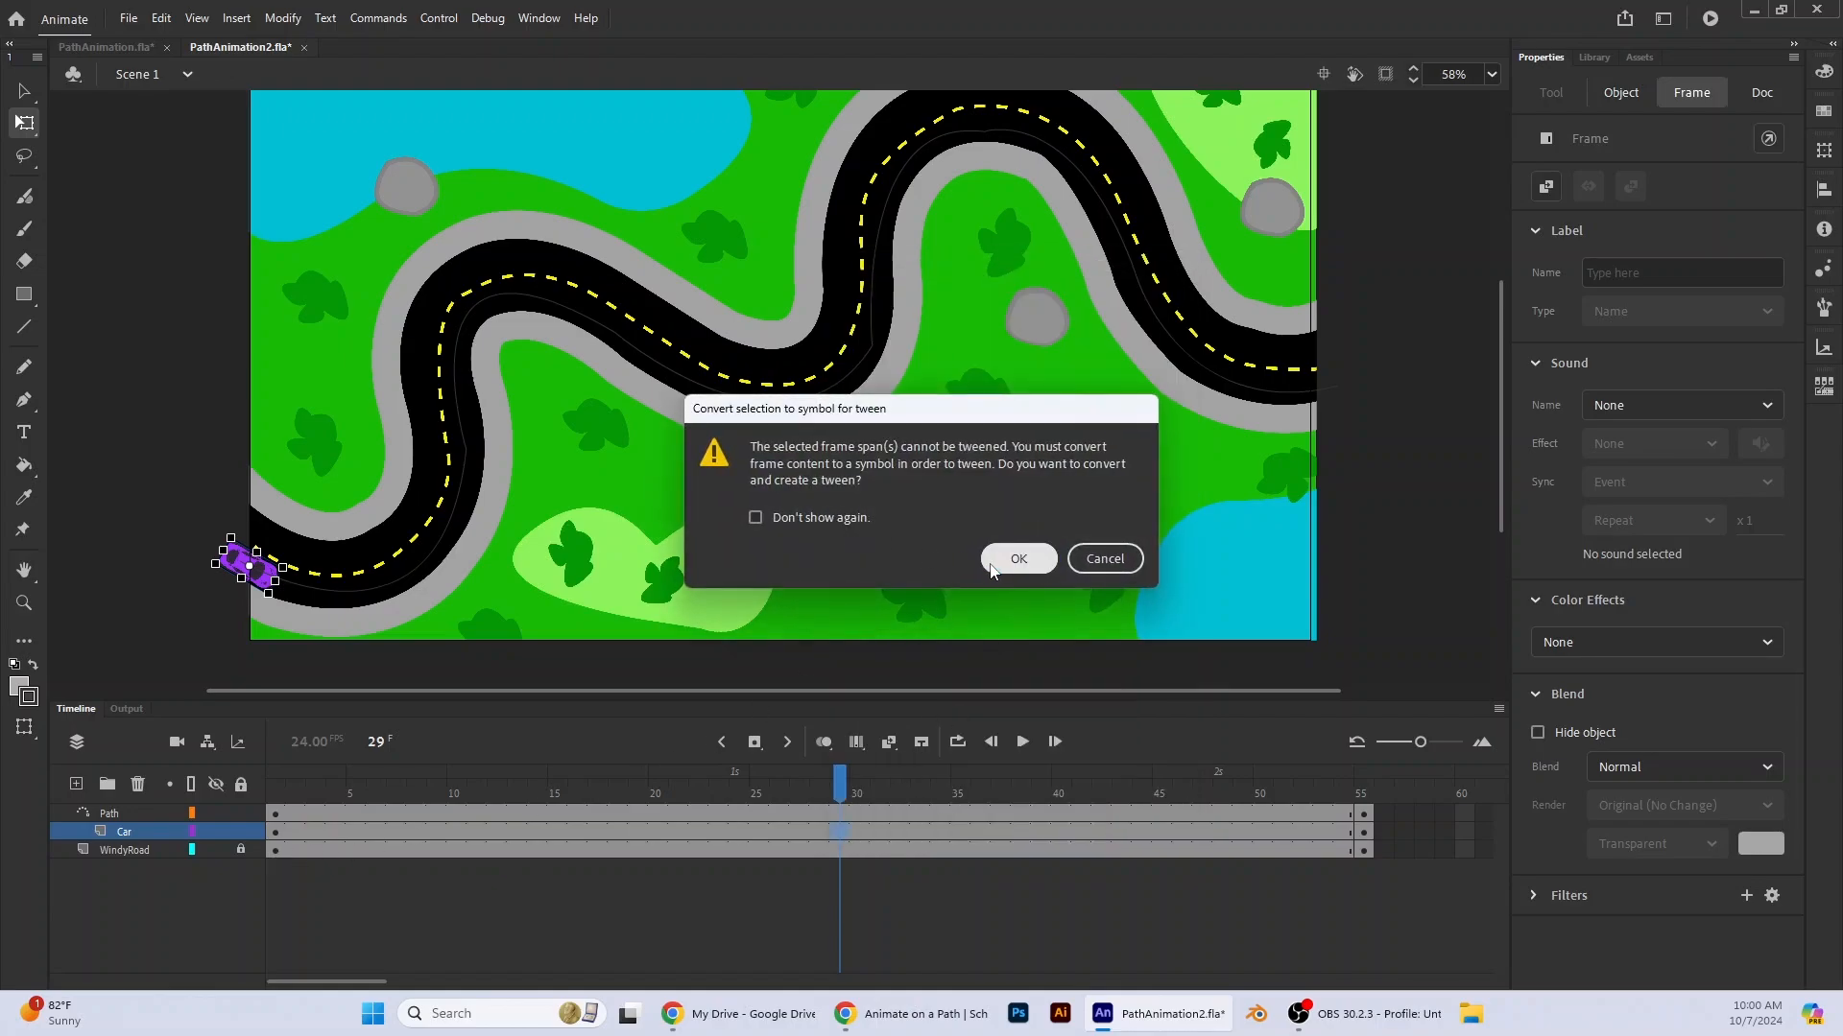
click(1020, 560)
- Check the car's alignment with the path at frame 1 and move the frame 55 car's centre onto the path's end
drag(854, 801, 8, 1004)
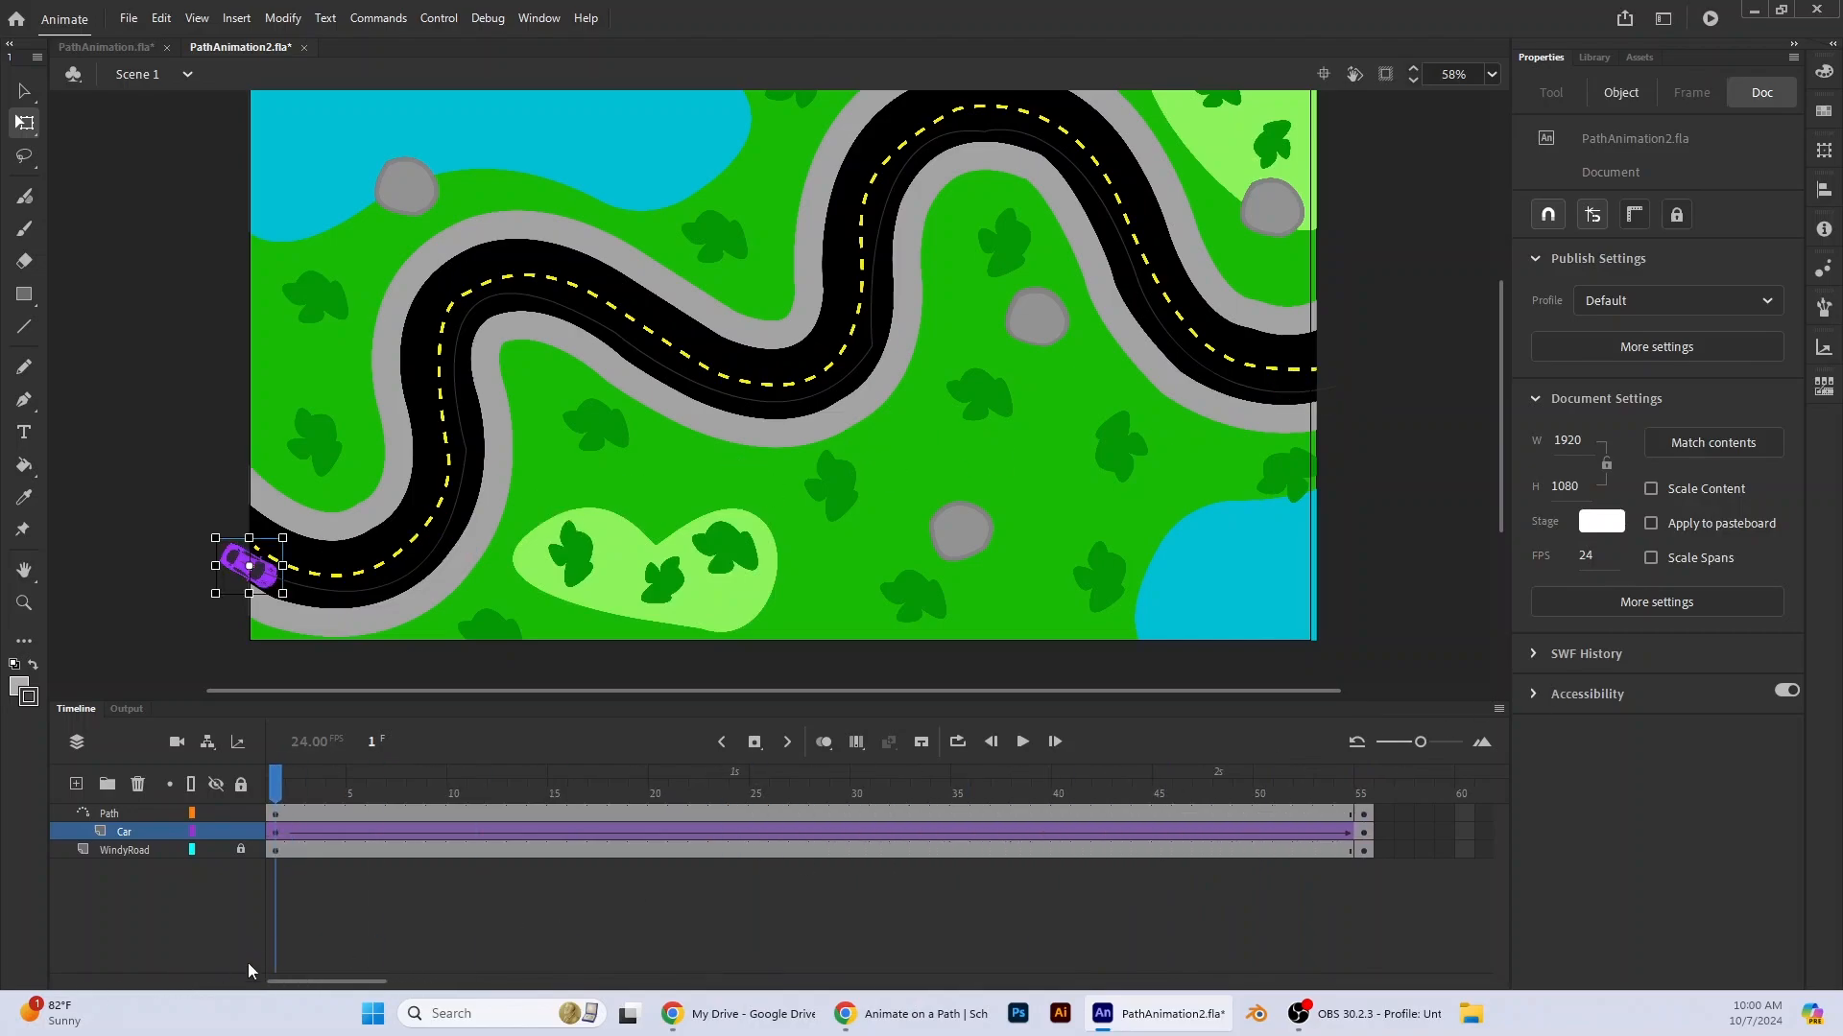
click(1494, 74)
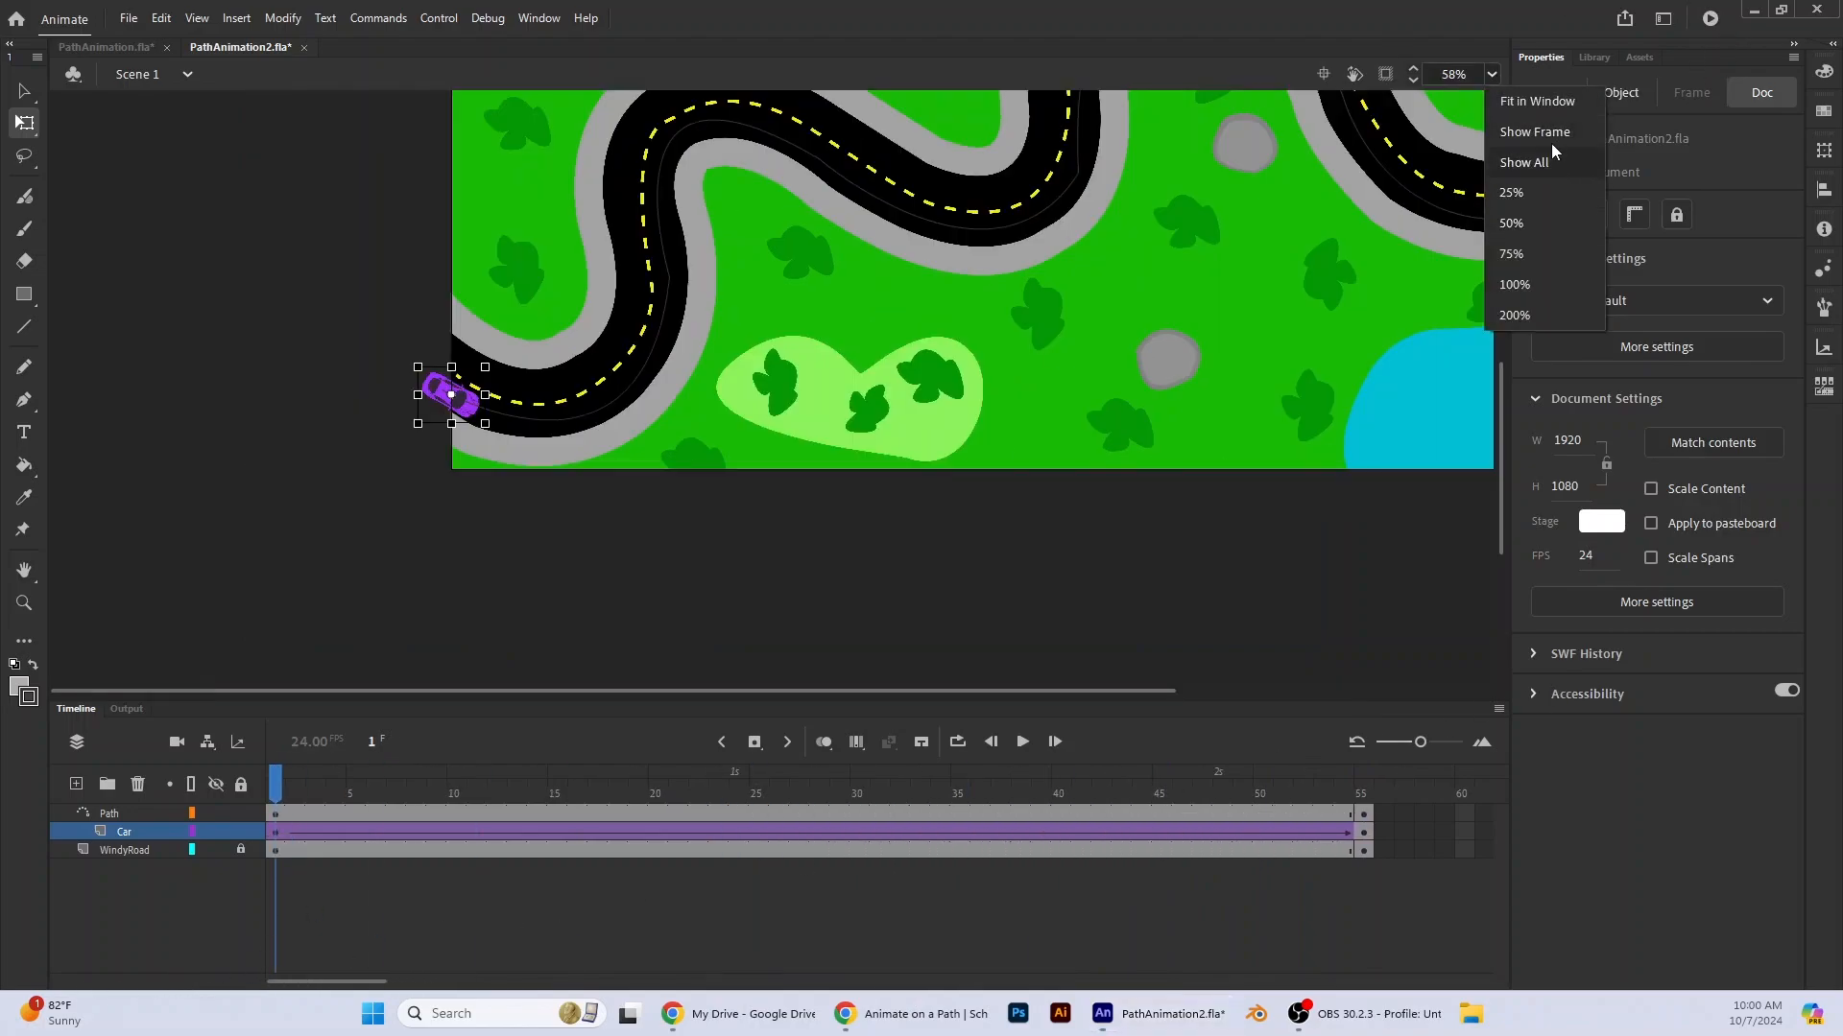
click(1545, 286)
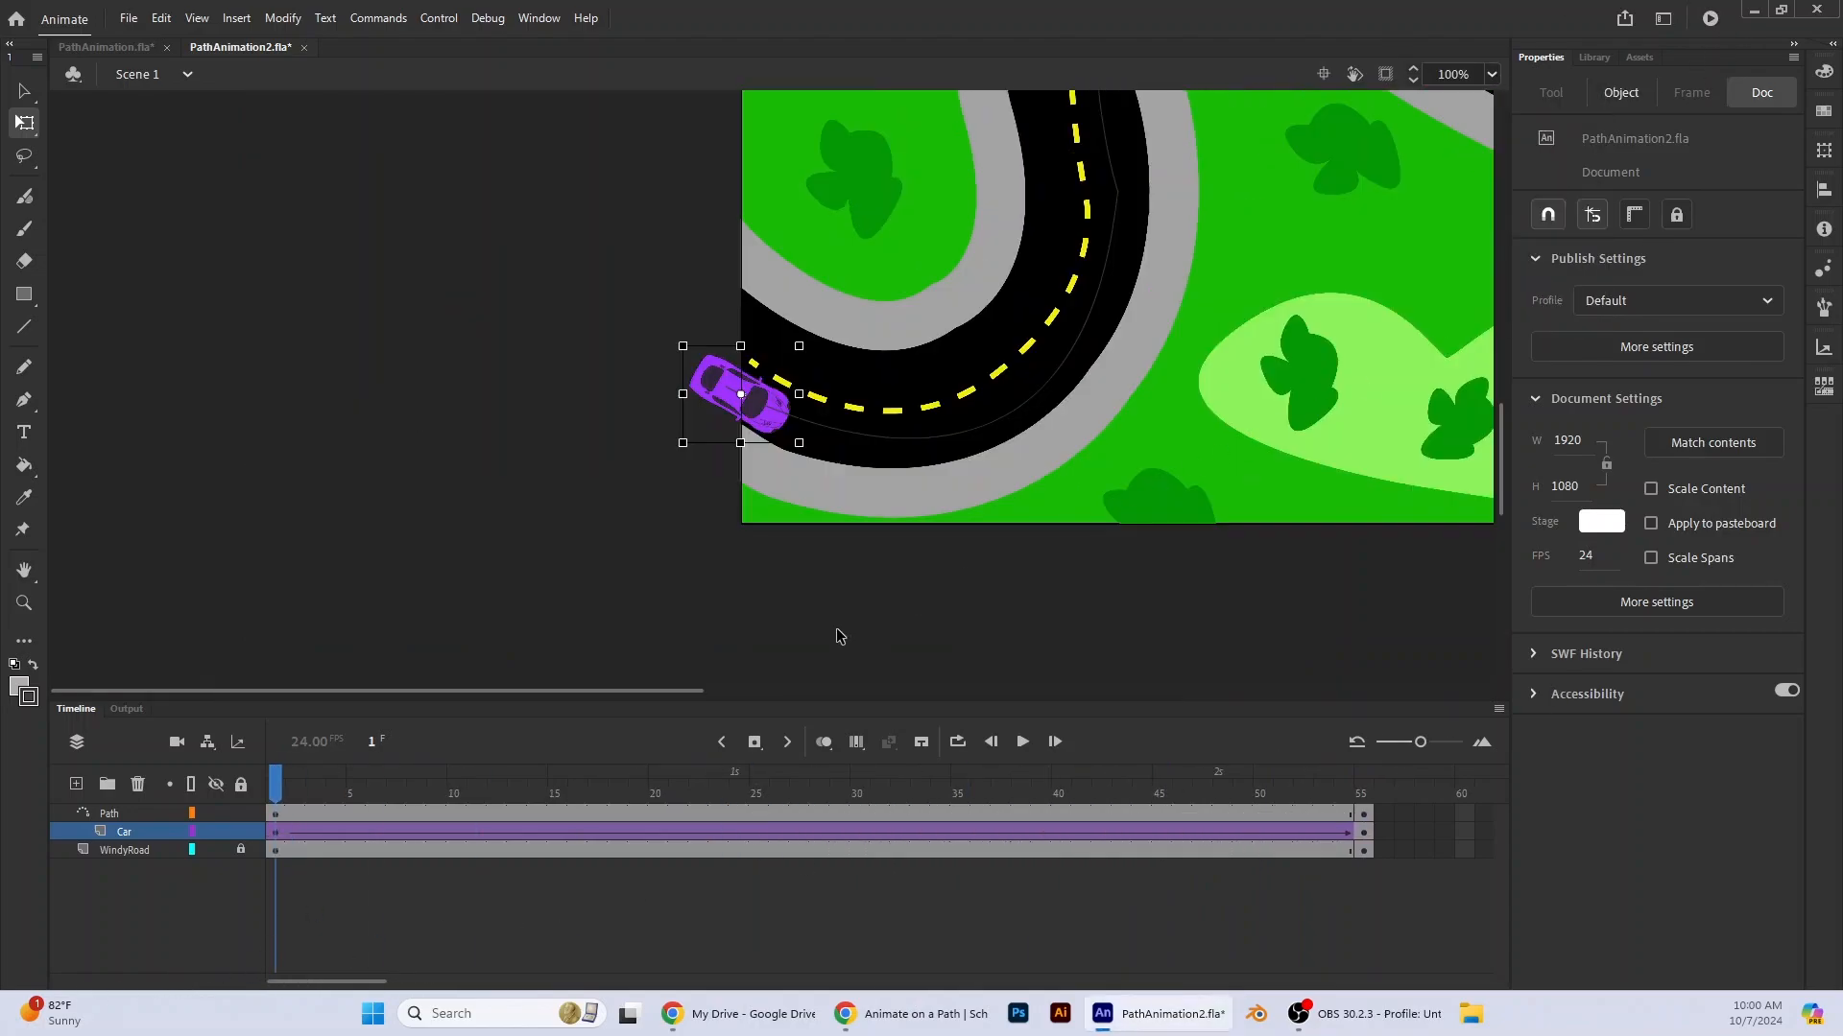
click(290, 831)
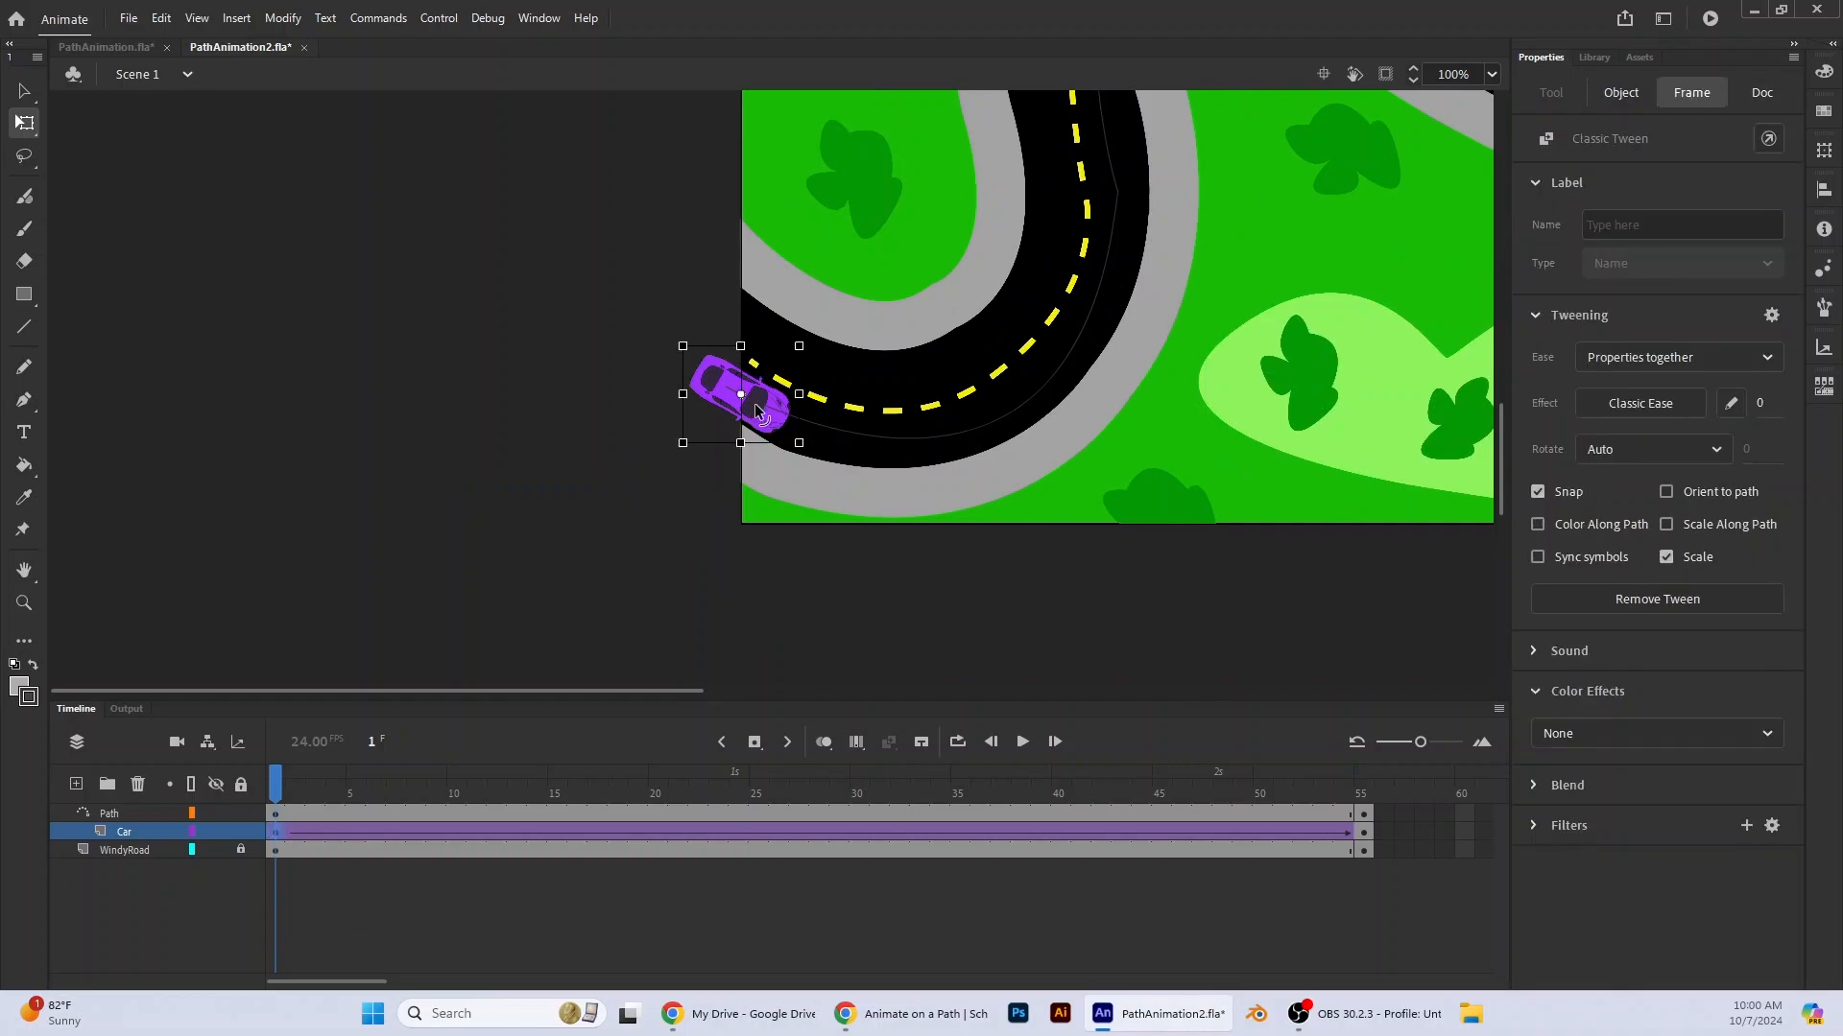
click(1368, 833)
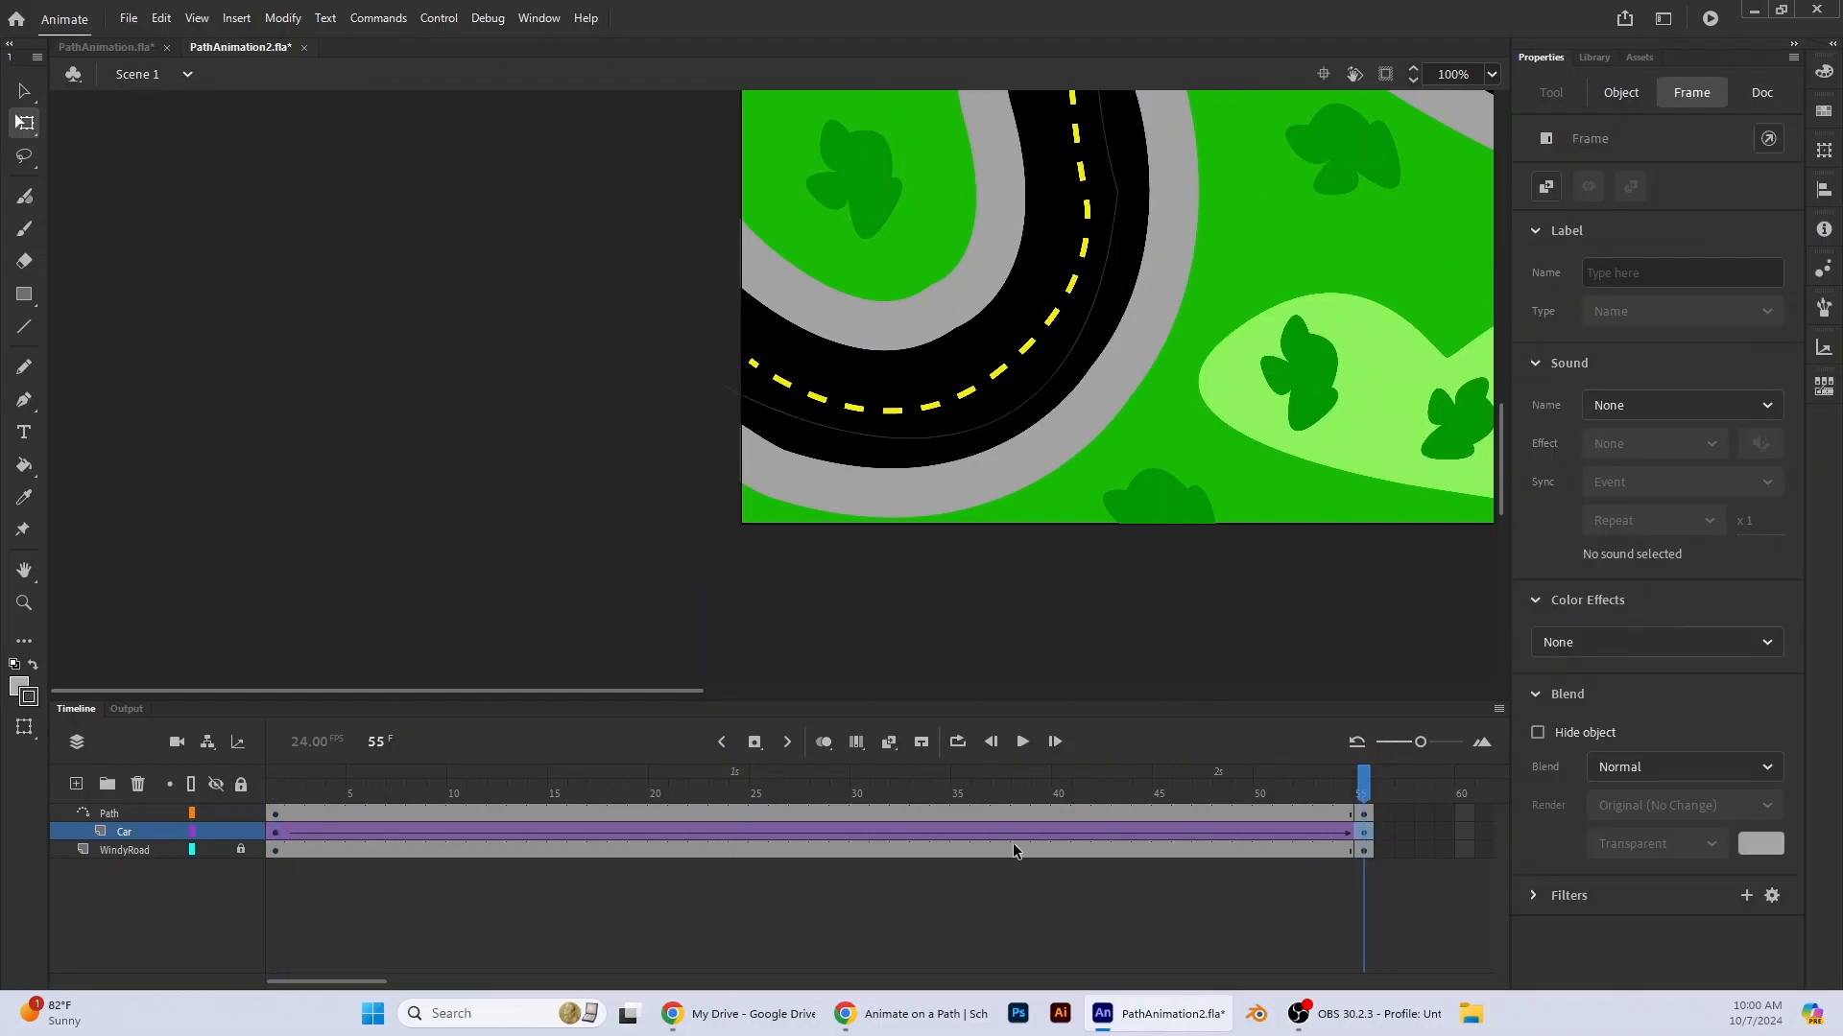
drag(603, 689, 1334, 660)
scroll(1060, 288, up, 5)
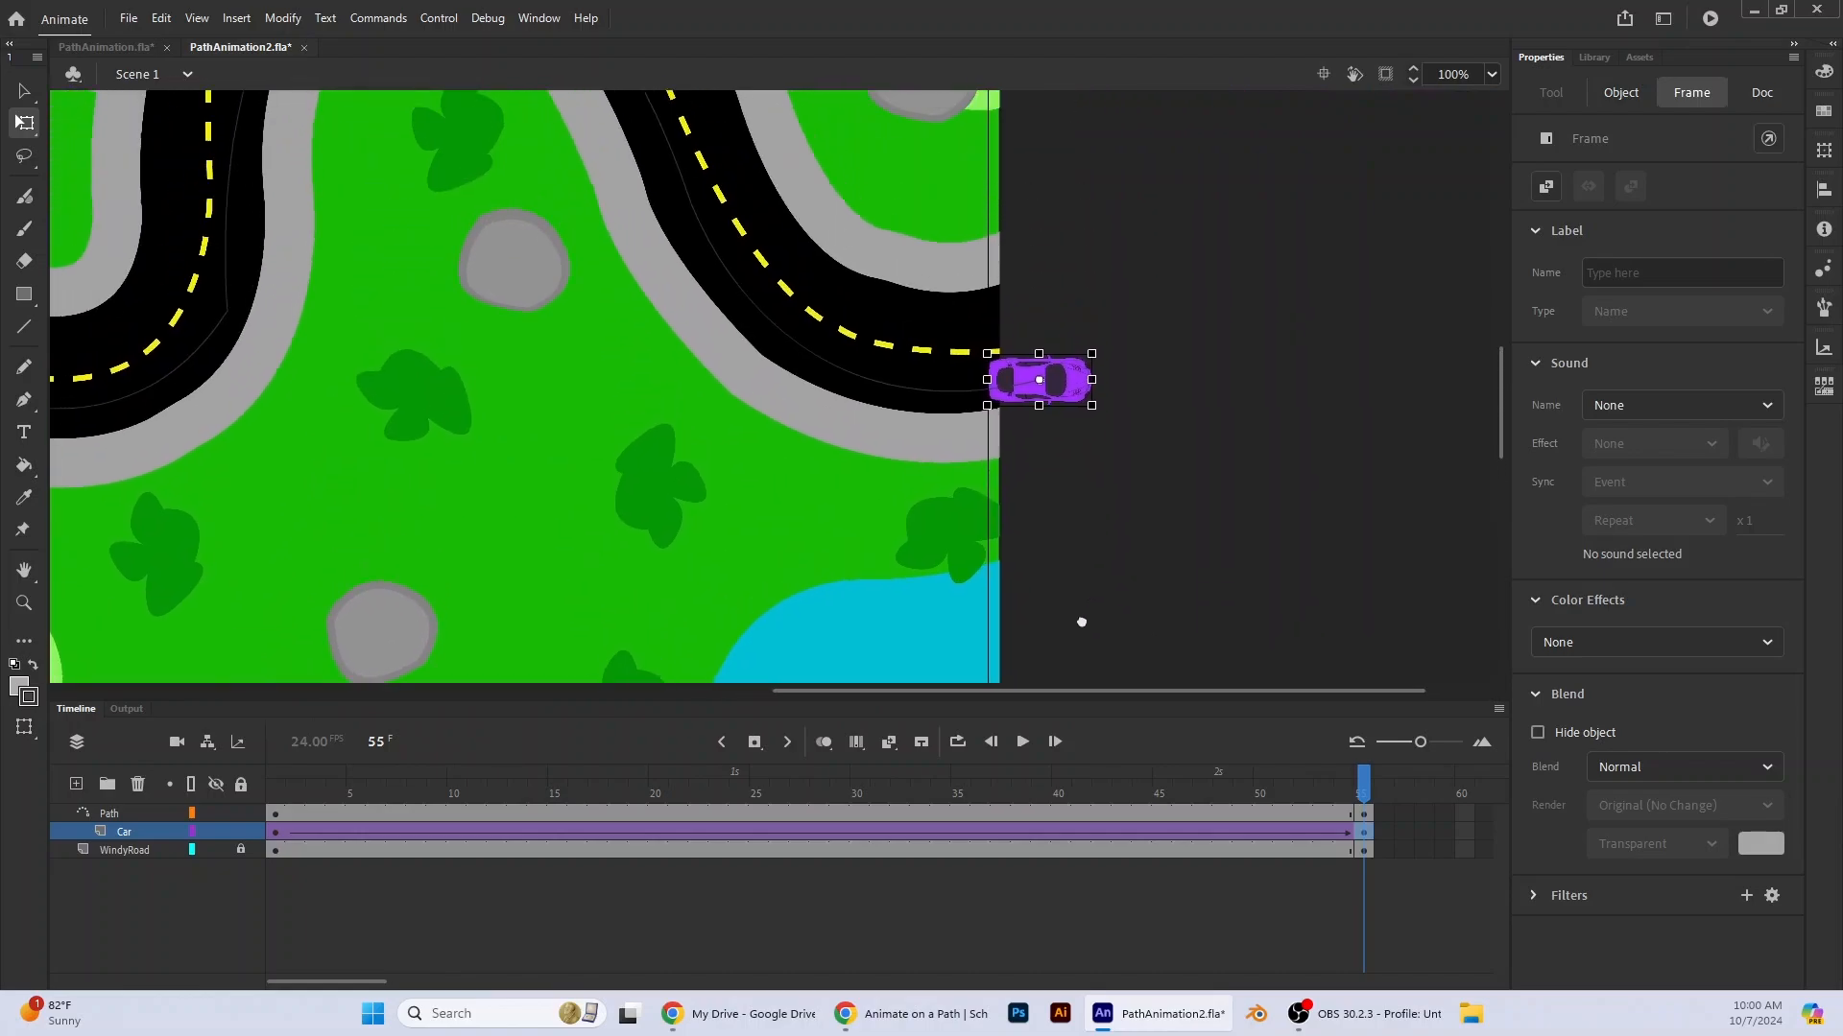
drag(1036, 491, 1019, 490)
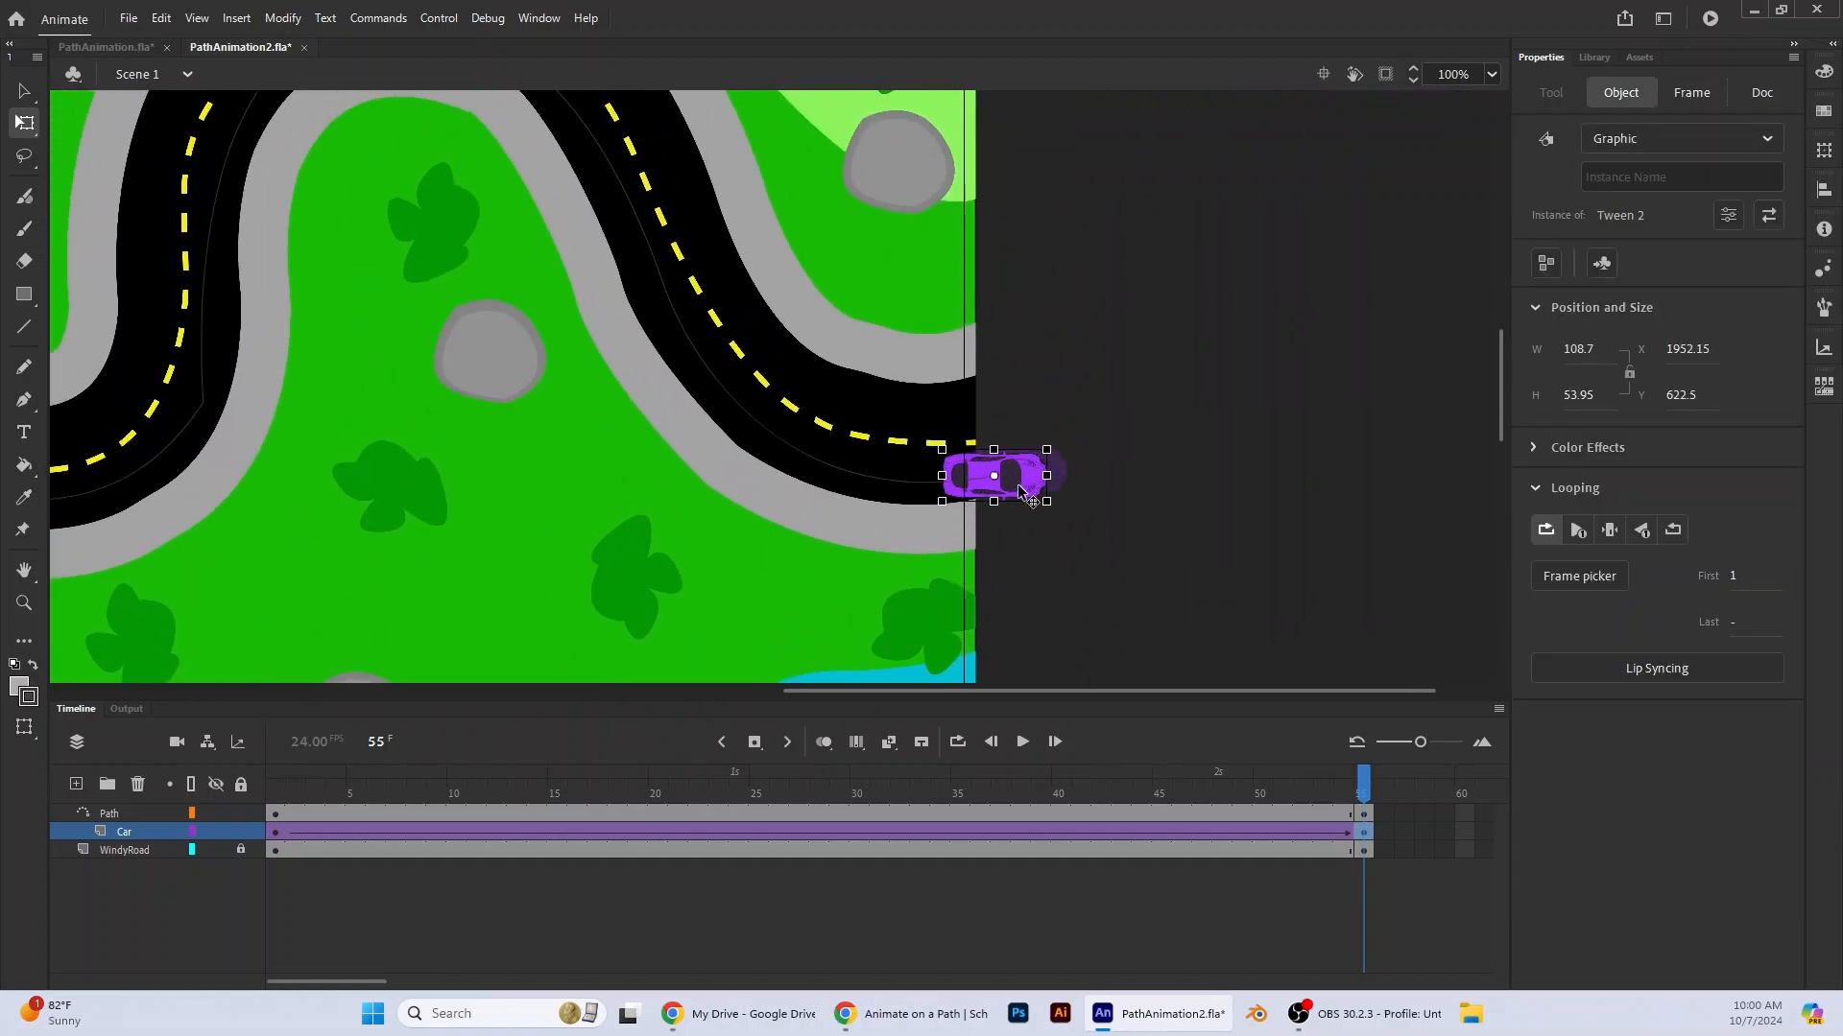
- Play the car animation from frame 1 with the whole stage in view
drag(1363, 782, 278, 960)
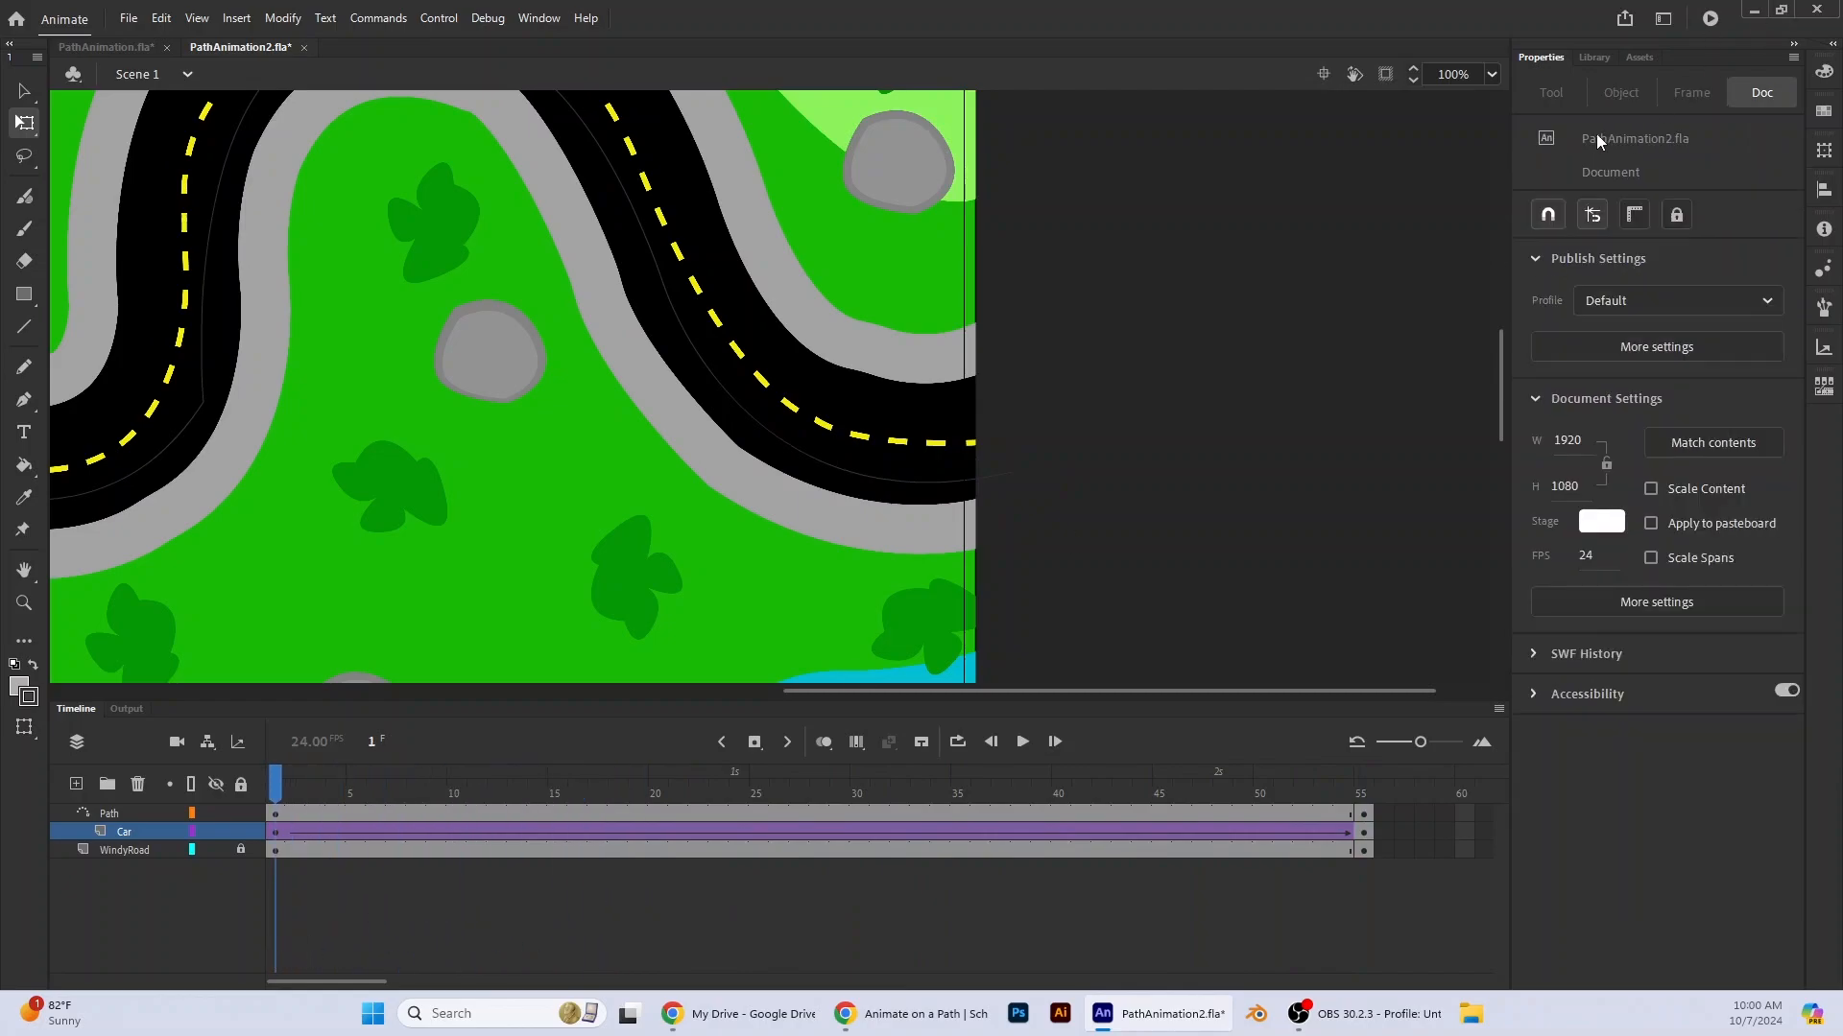
click(1491, 74)
click(1516, 89)
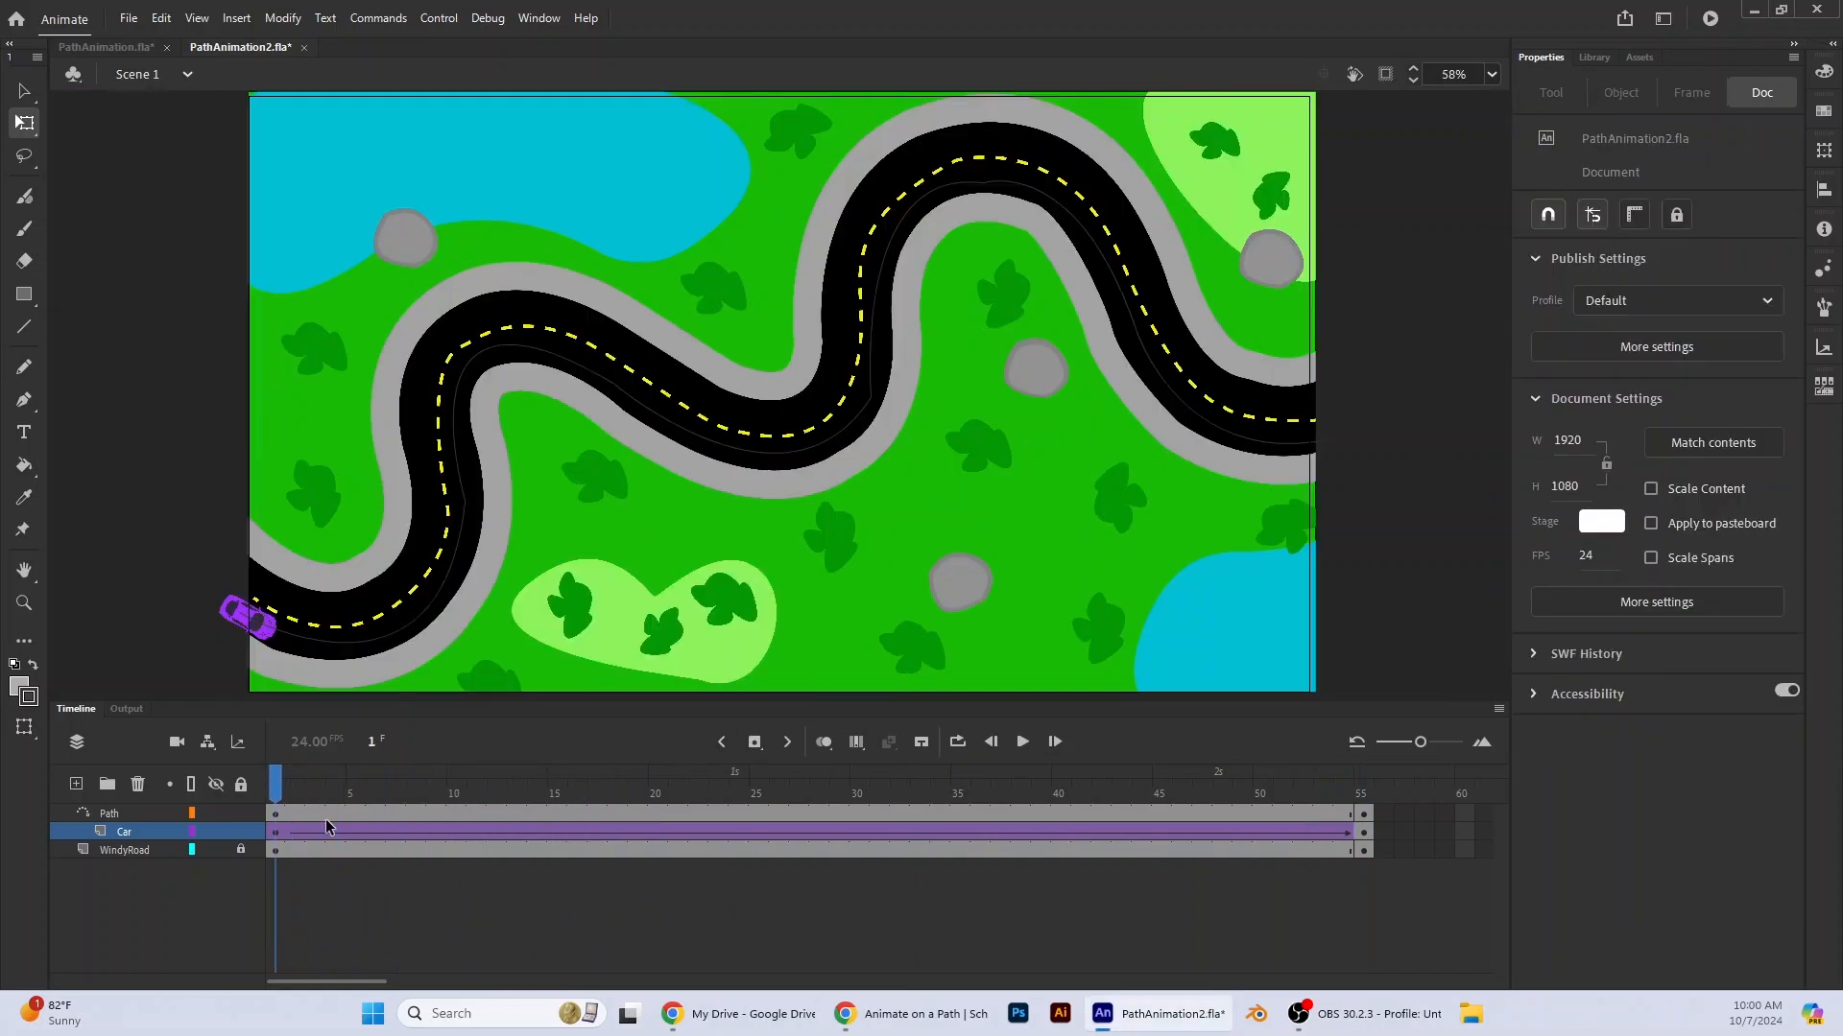
key(Return)
- Turn on Orient to path for the car's classic tween starting at frame 1
click(24, 91)
click(251, 624)
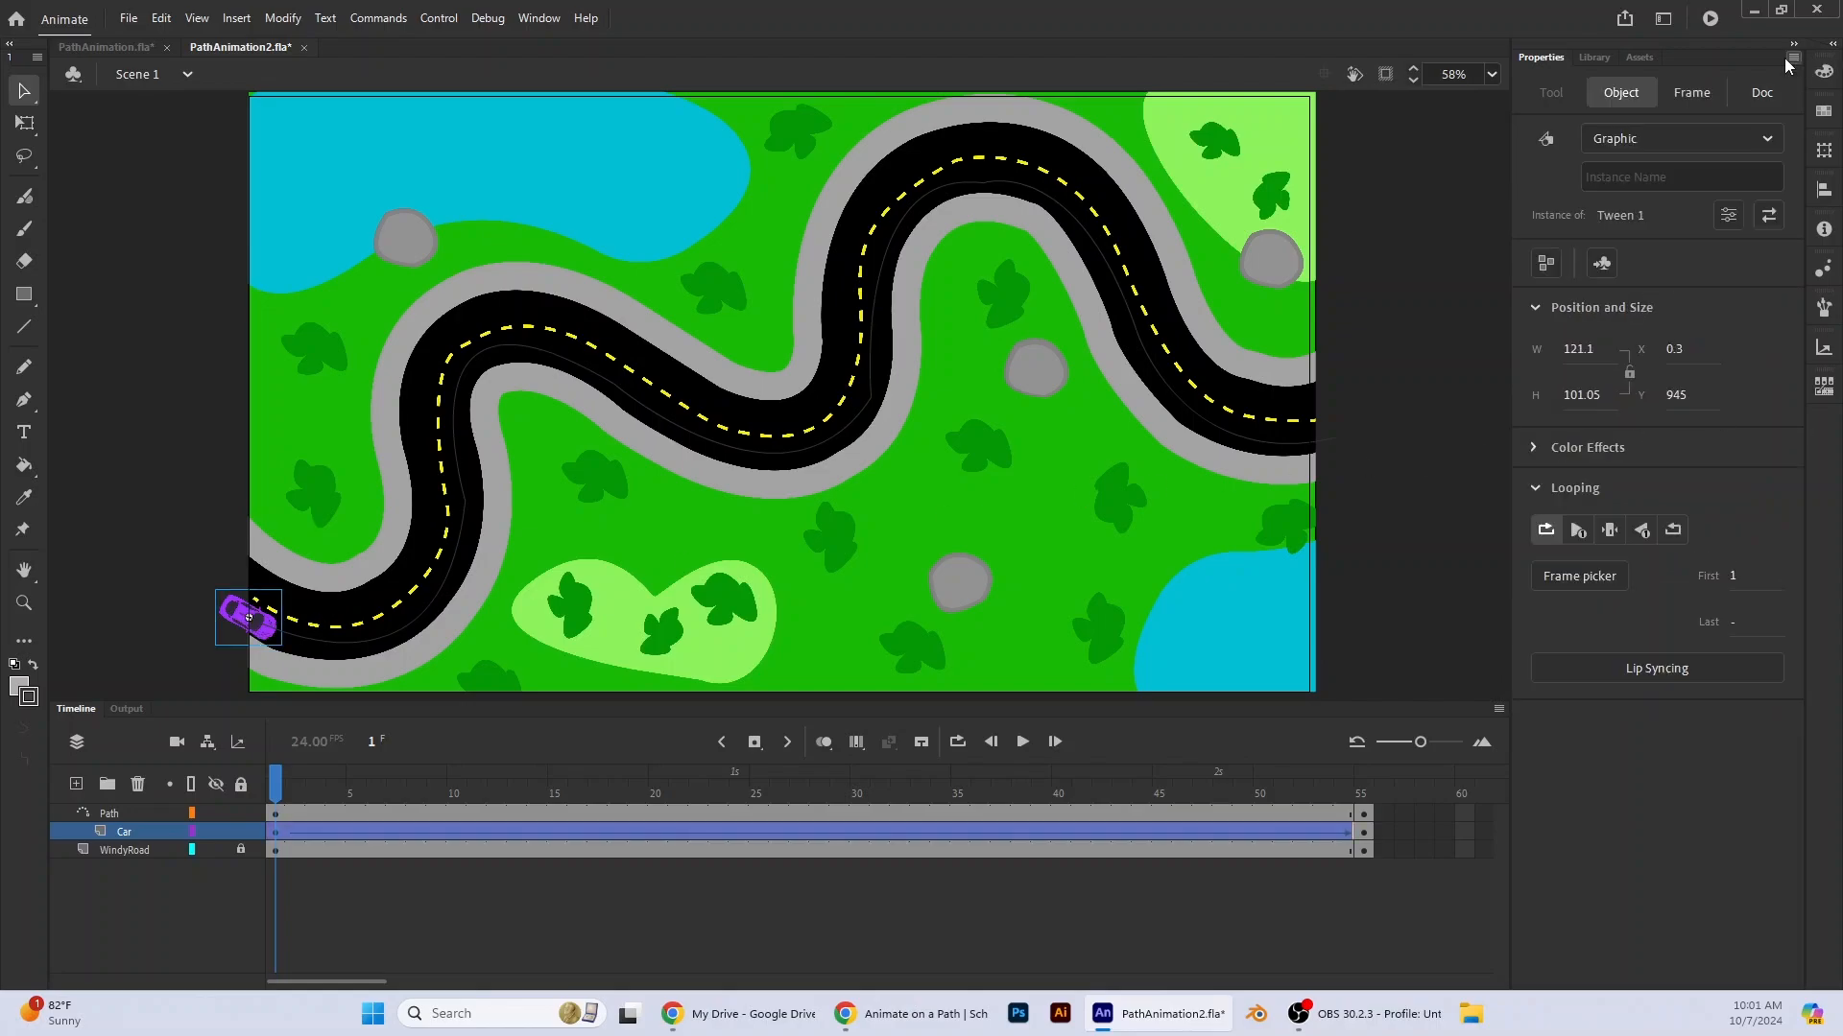
click(1691, 92)
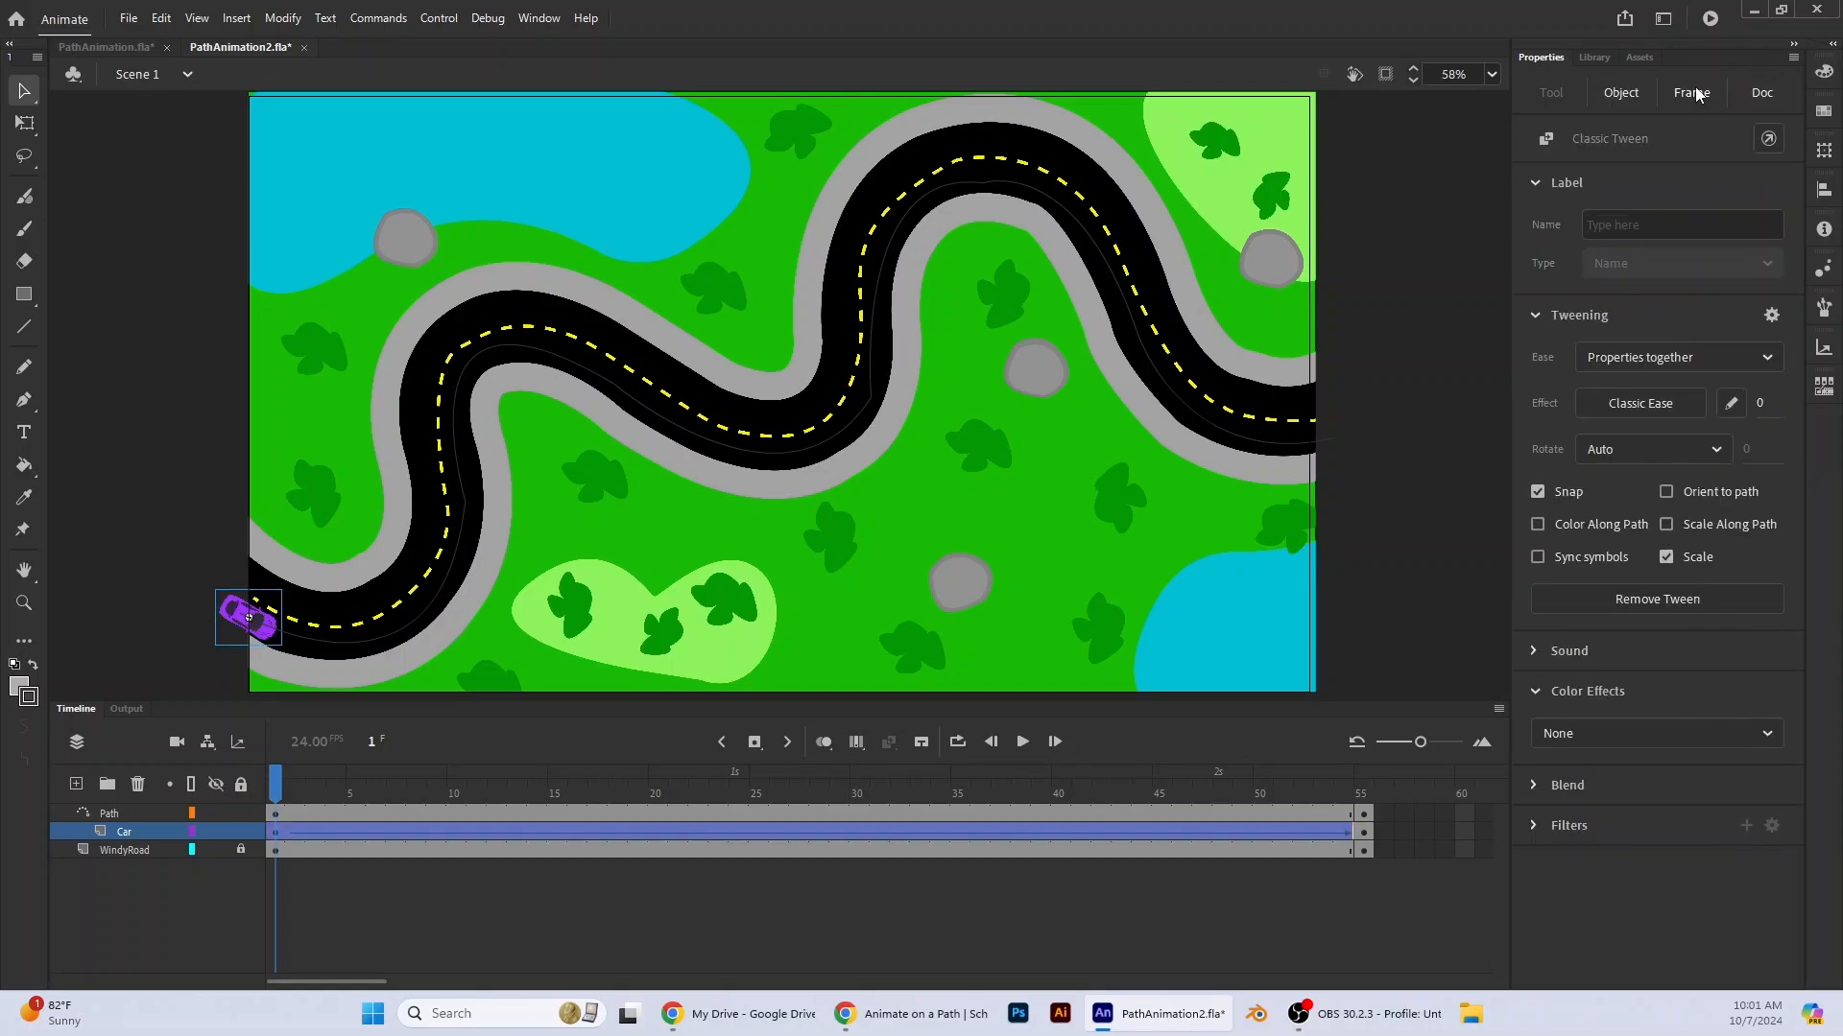
click(1717, 492)
- Insert a keyframe at frame 10 on the Car layer and rotate the car closer to vertical to follow the road
drag(275, 788, 456, 927)
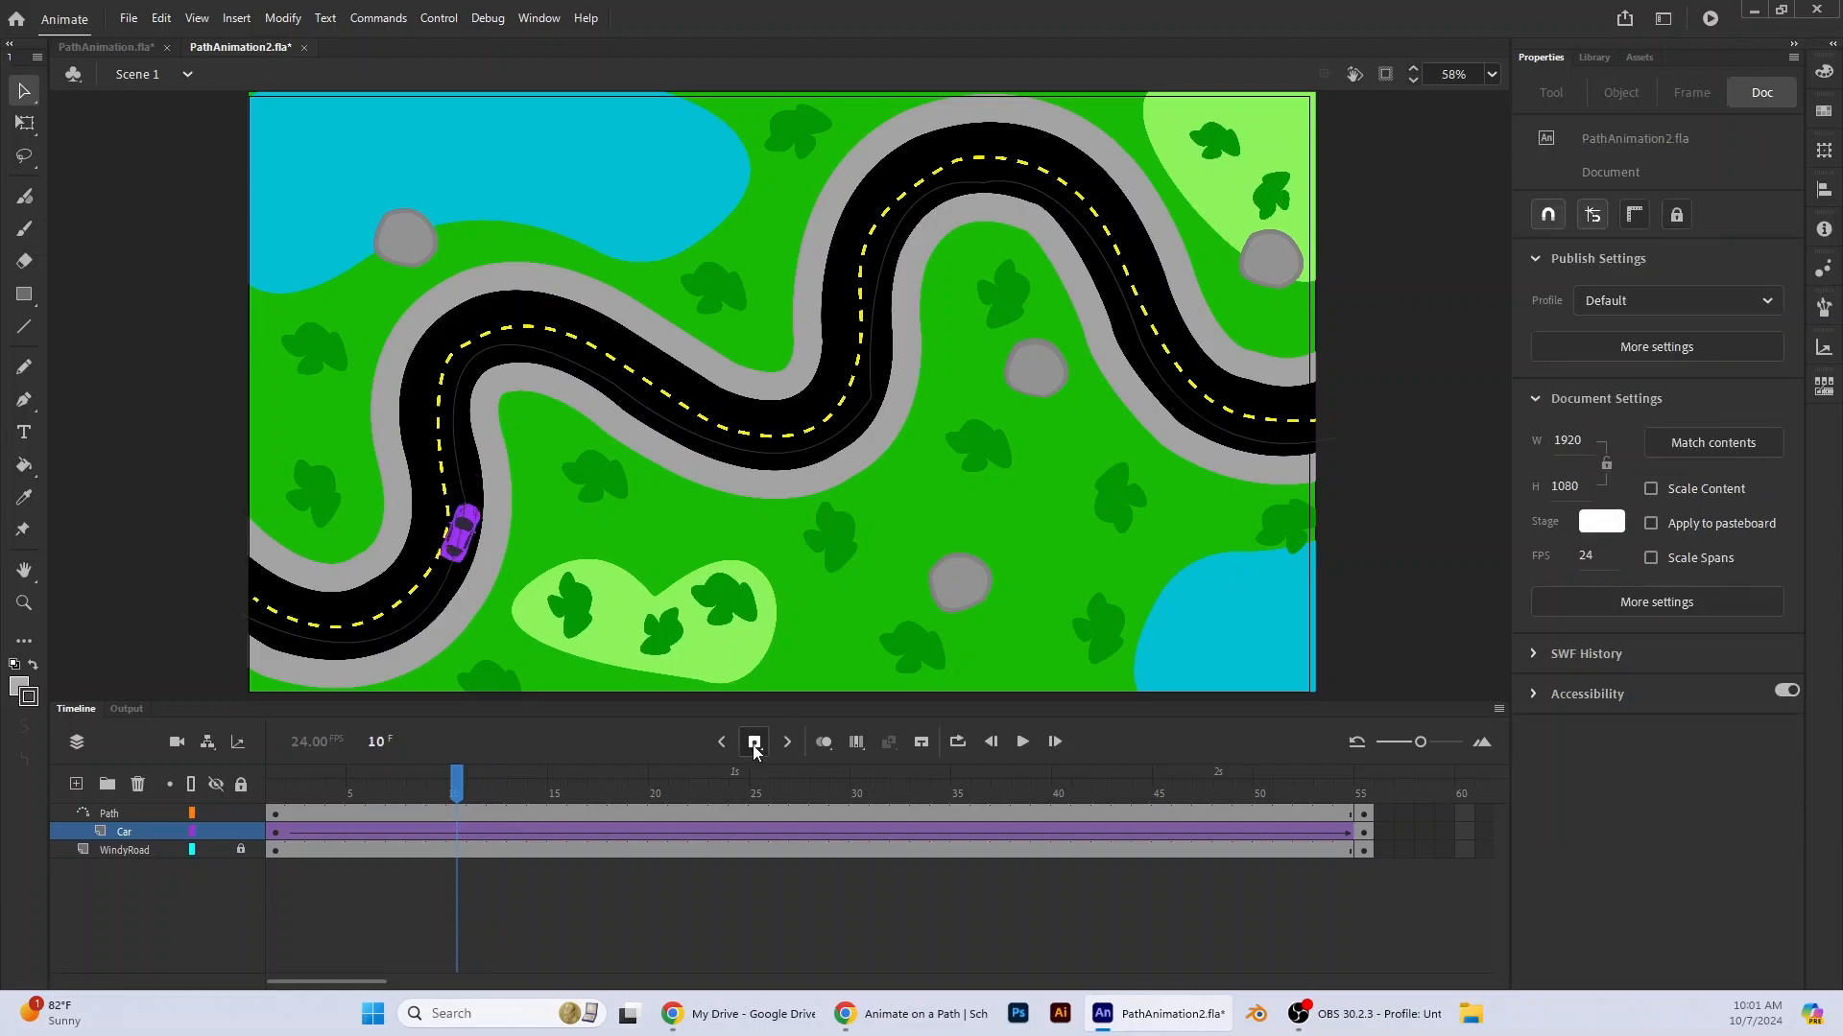
click(27, 123)
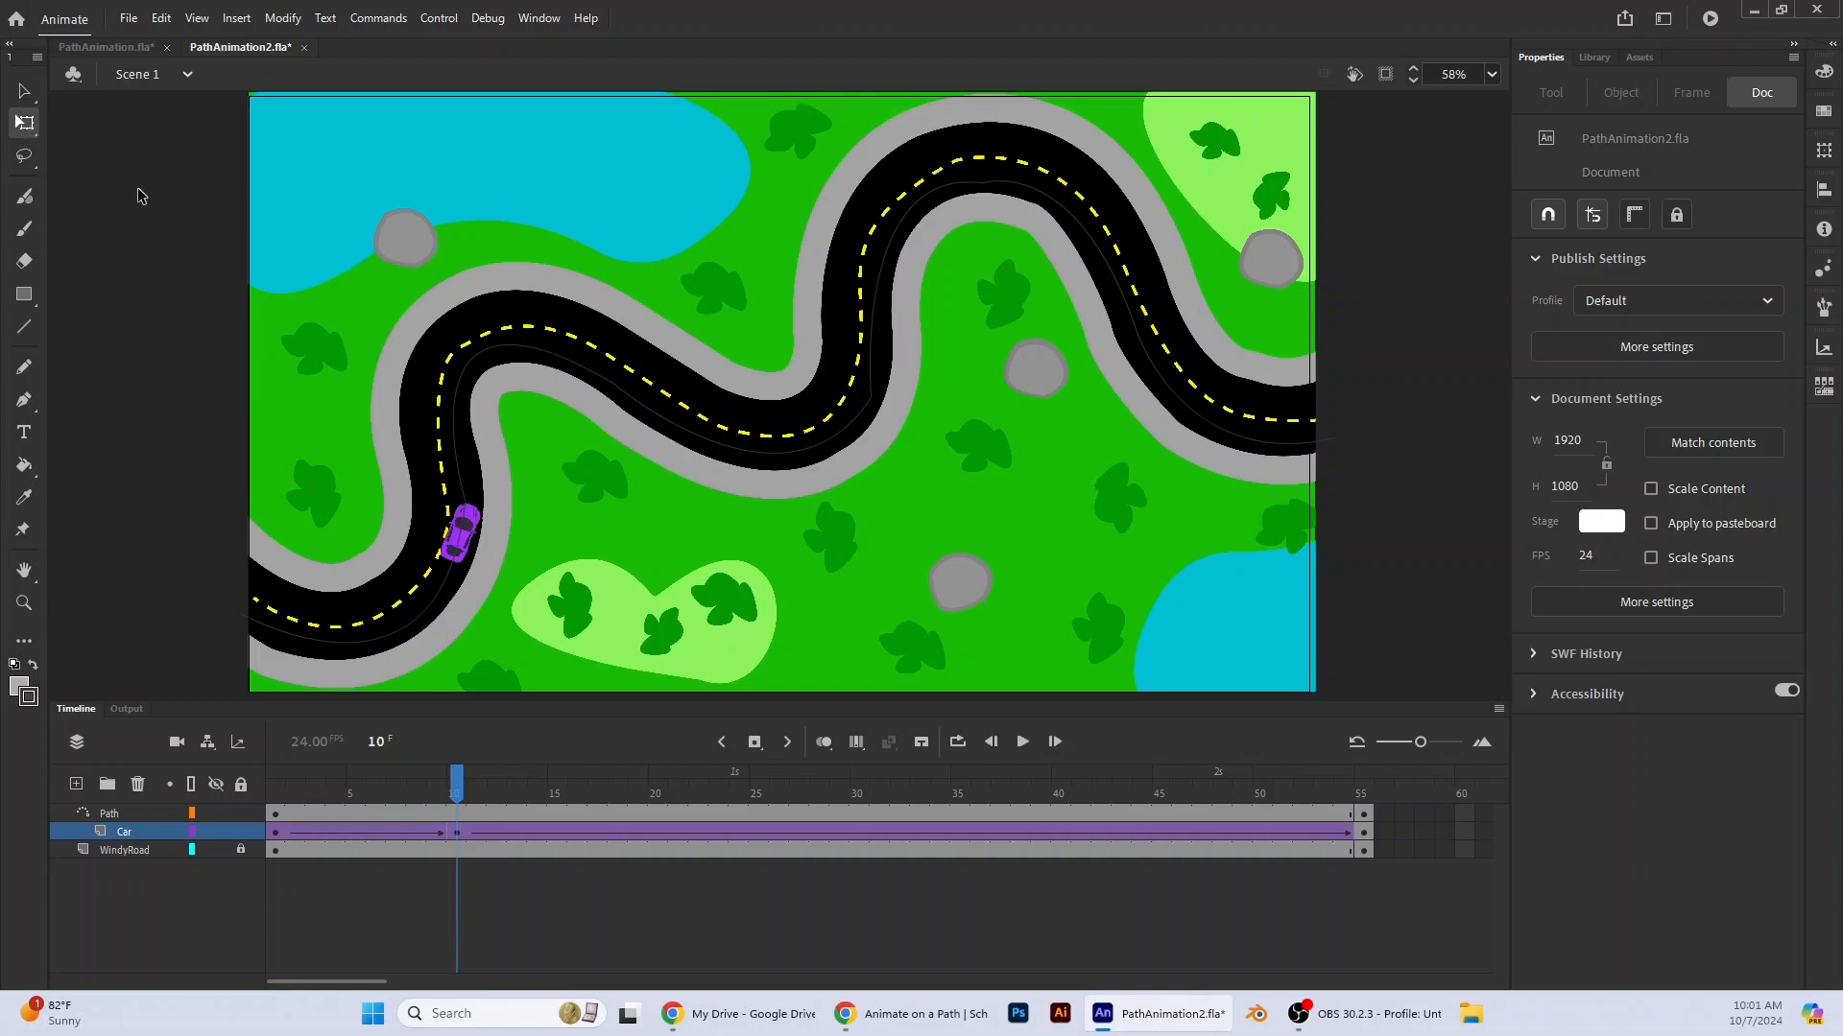
click(478, 501)
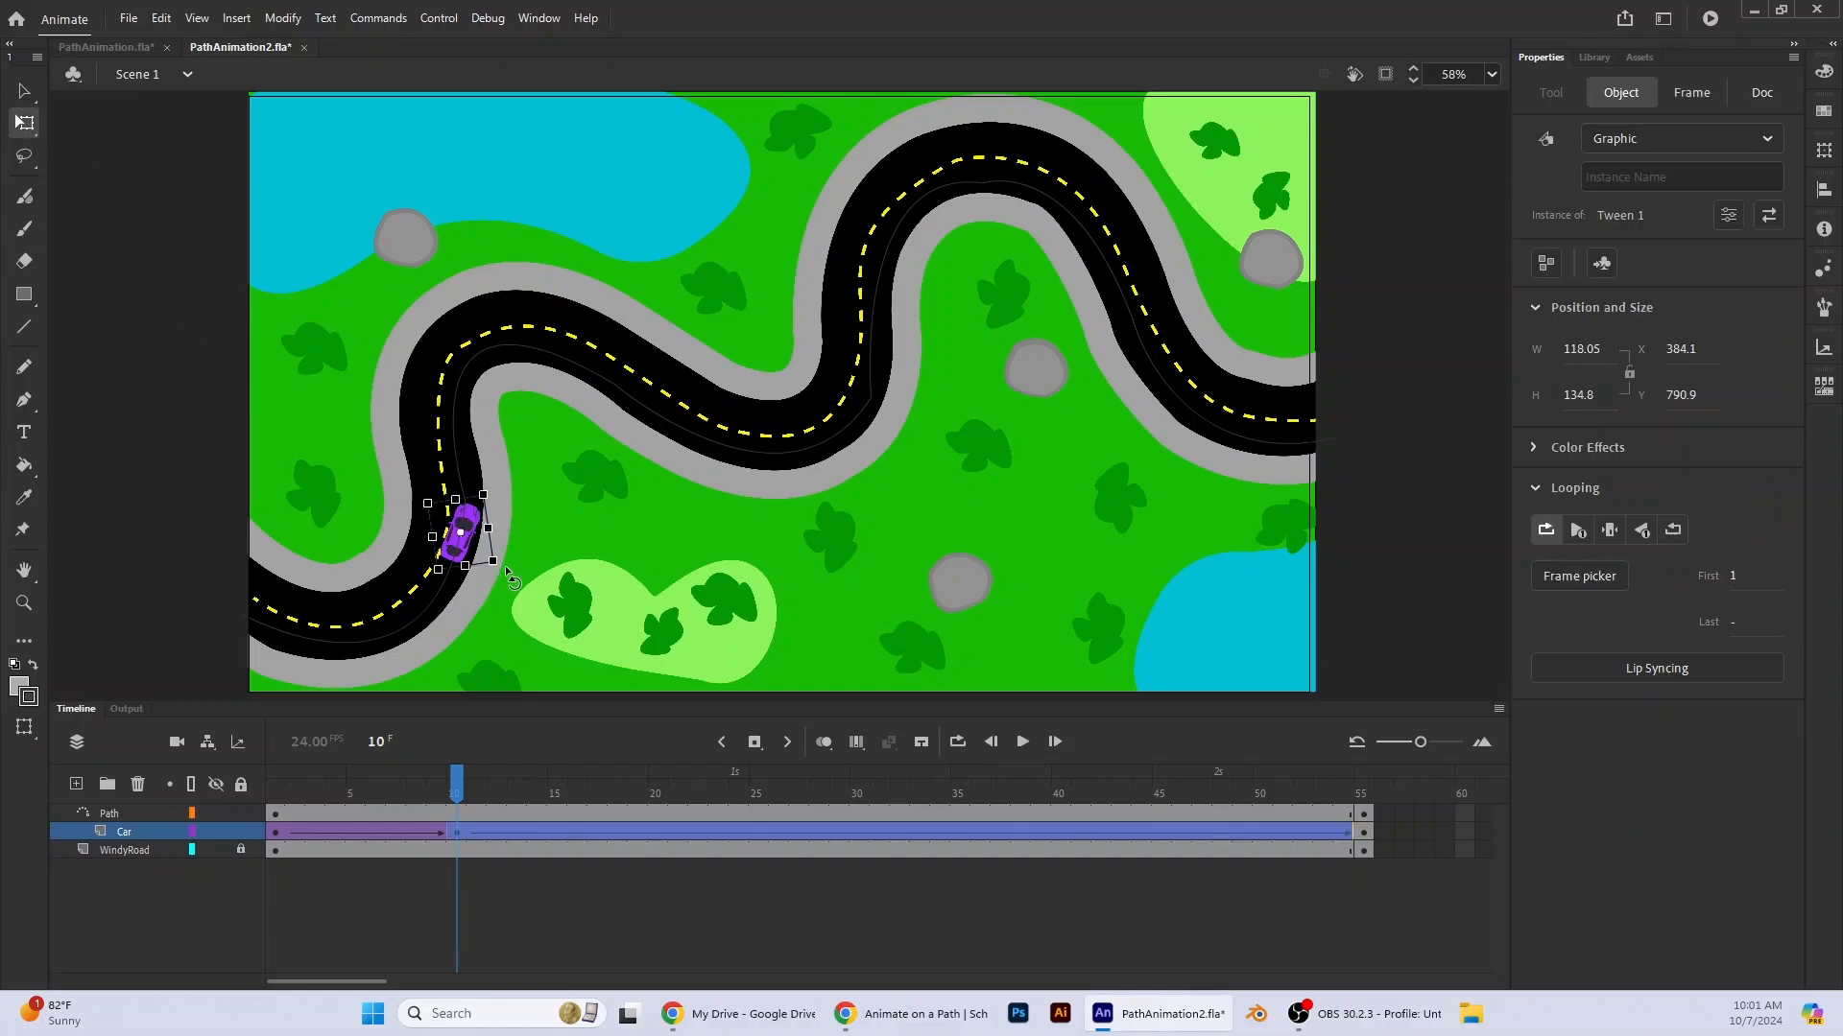
drag(515, 571, 480, 599)
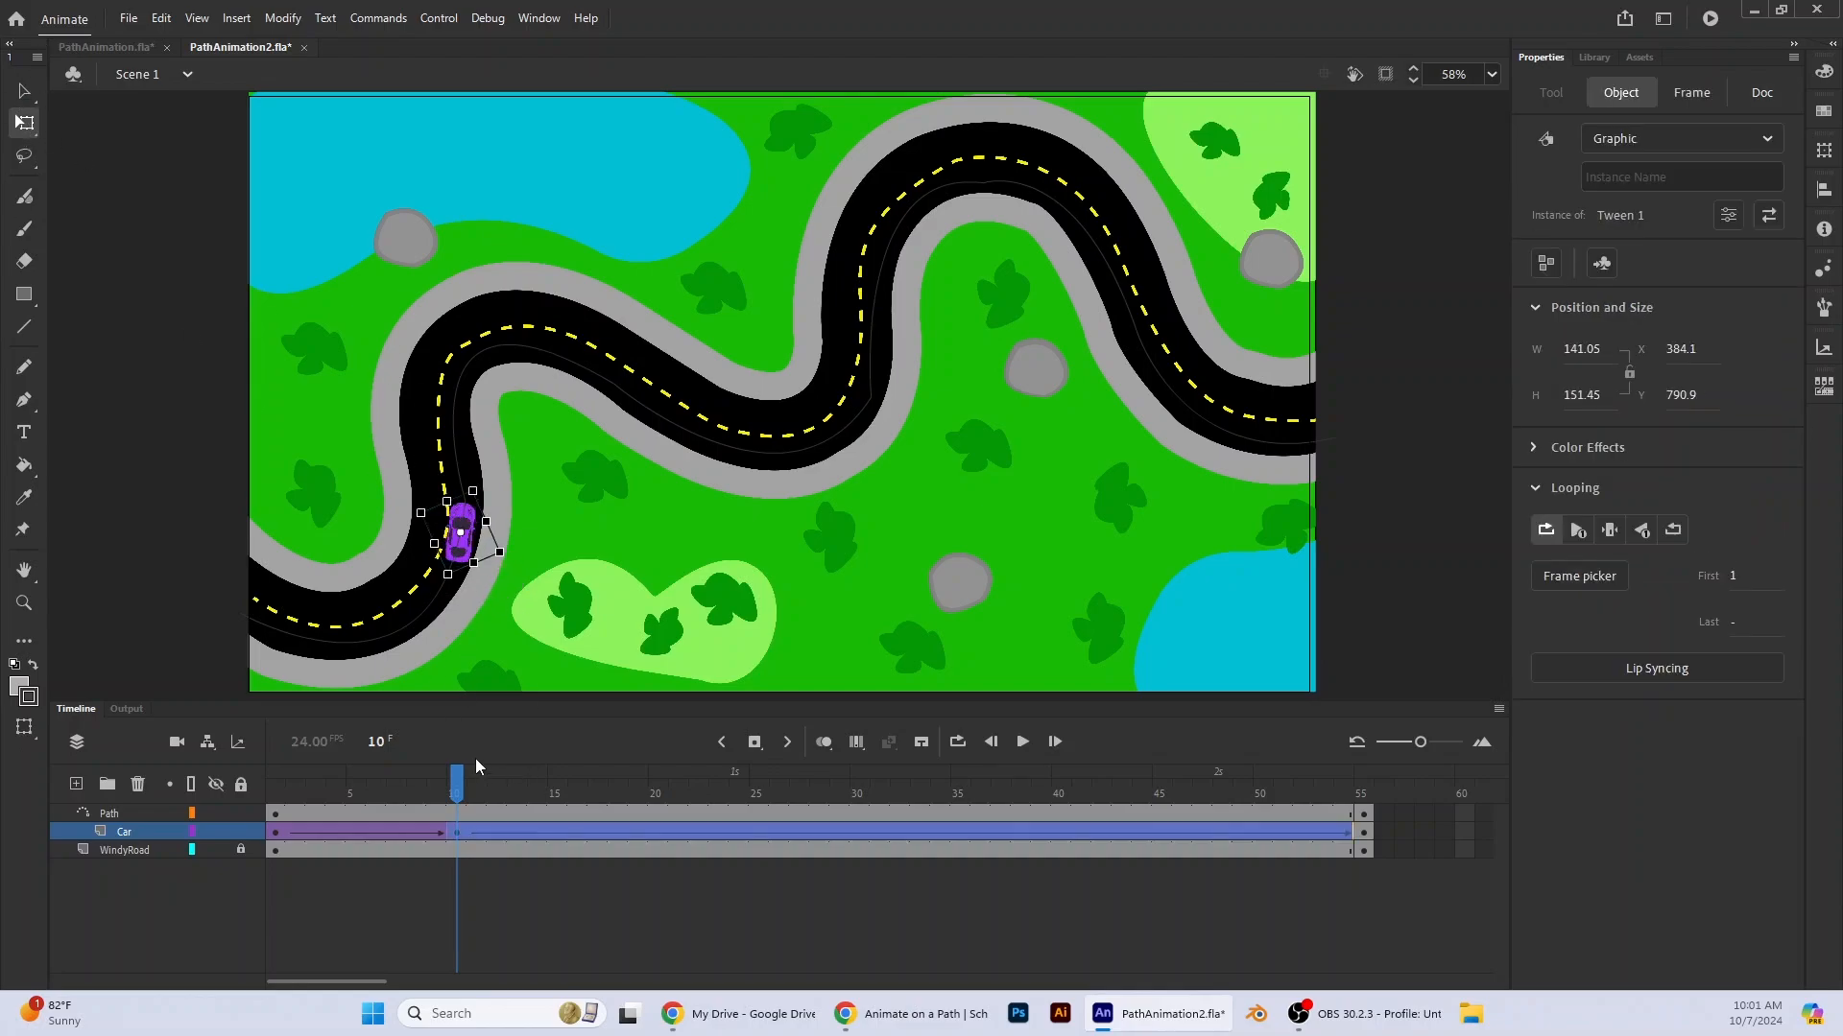
- Insert a Car keyframe at frame 26 and rotate the car slightly to match the bottom of the road's dip
drag(458, 790, 770, 823)
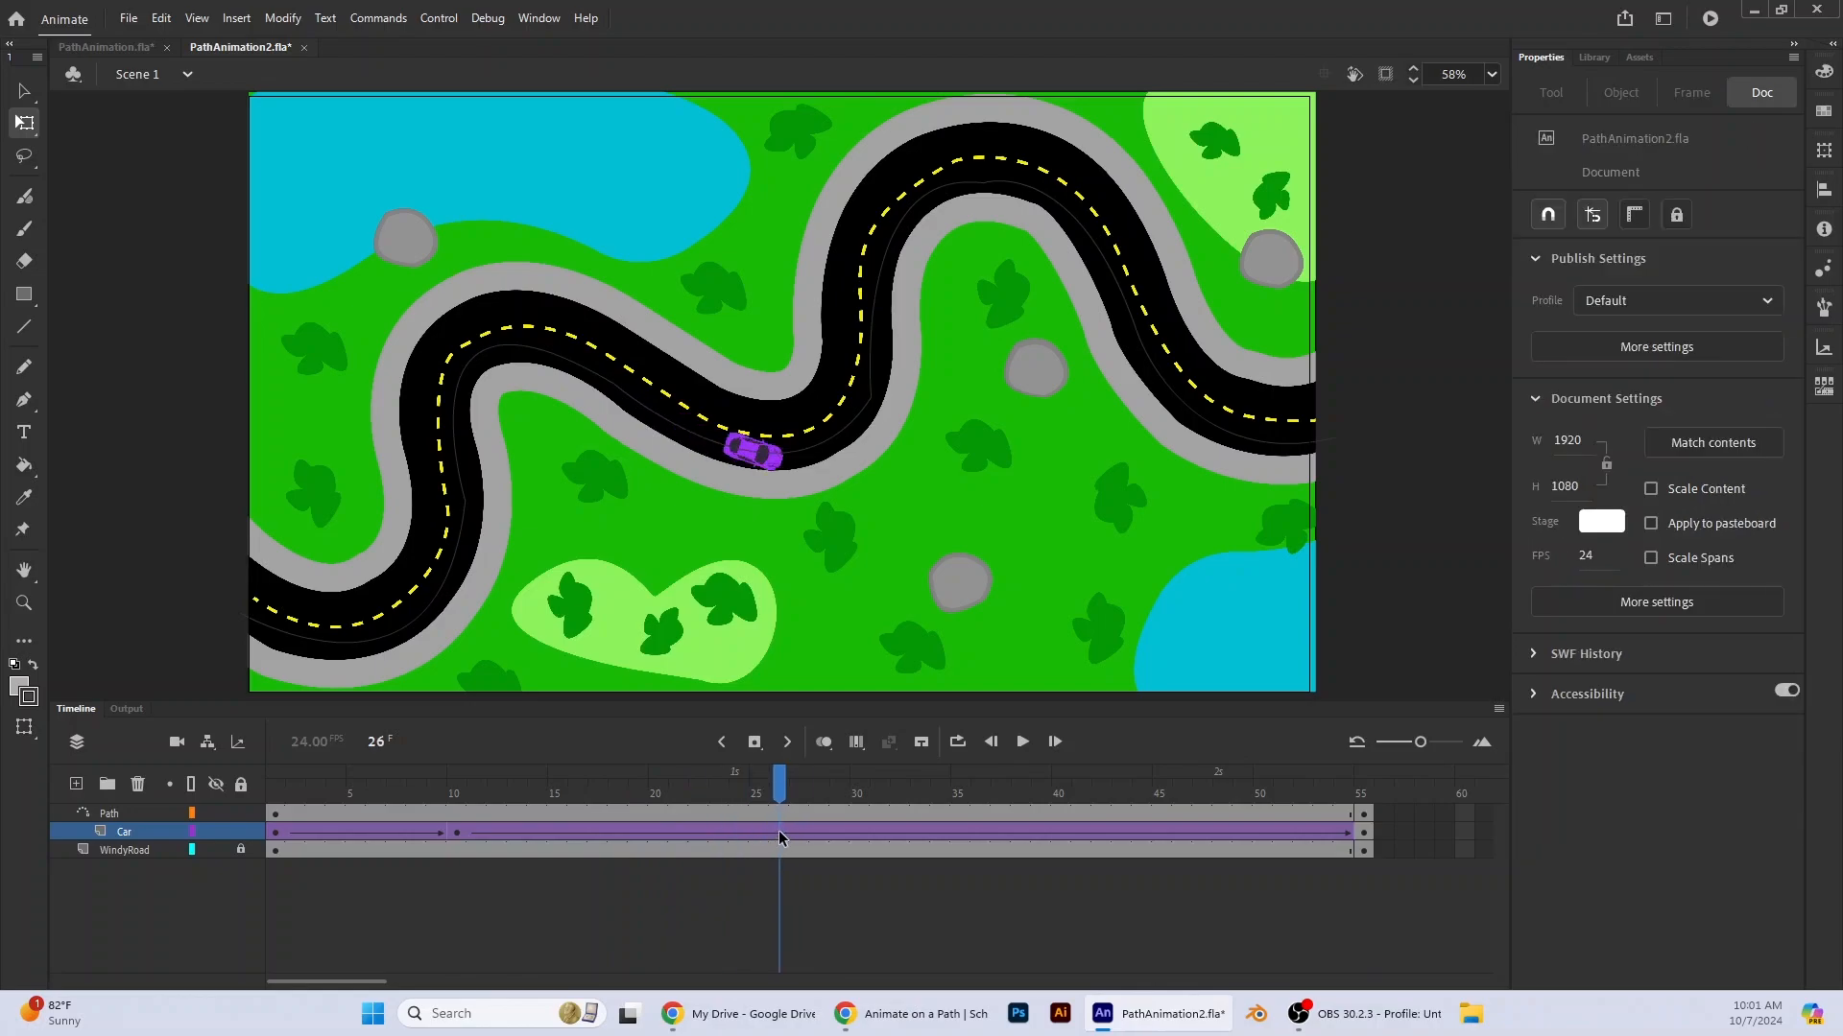
click(778, 831)
click(755, 742)
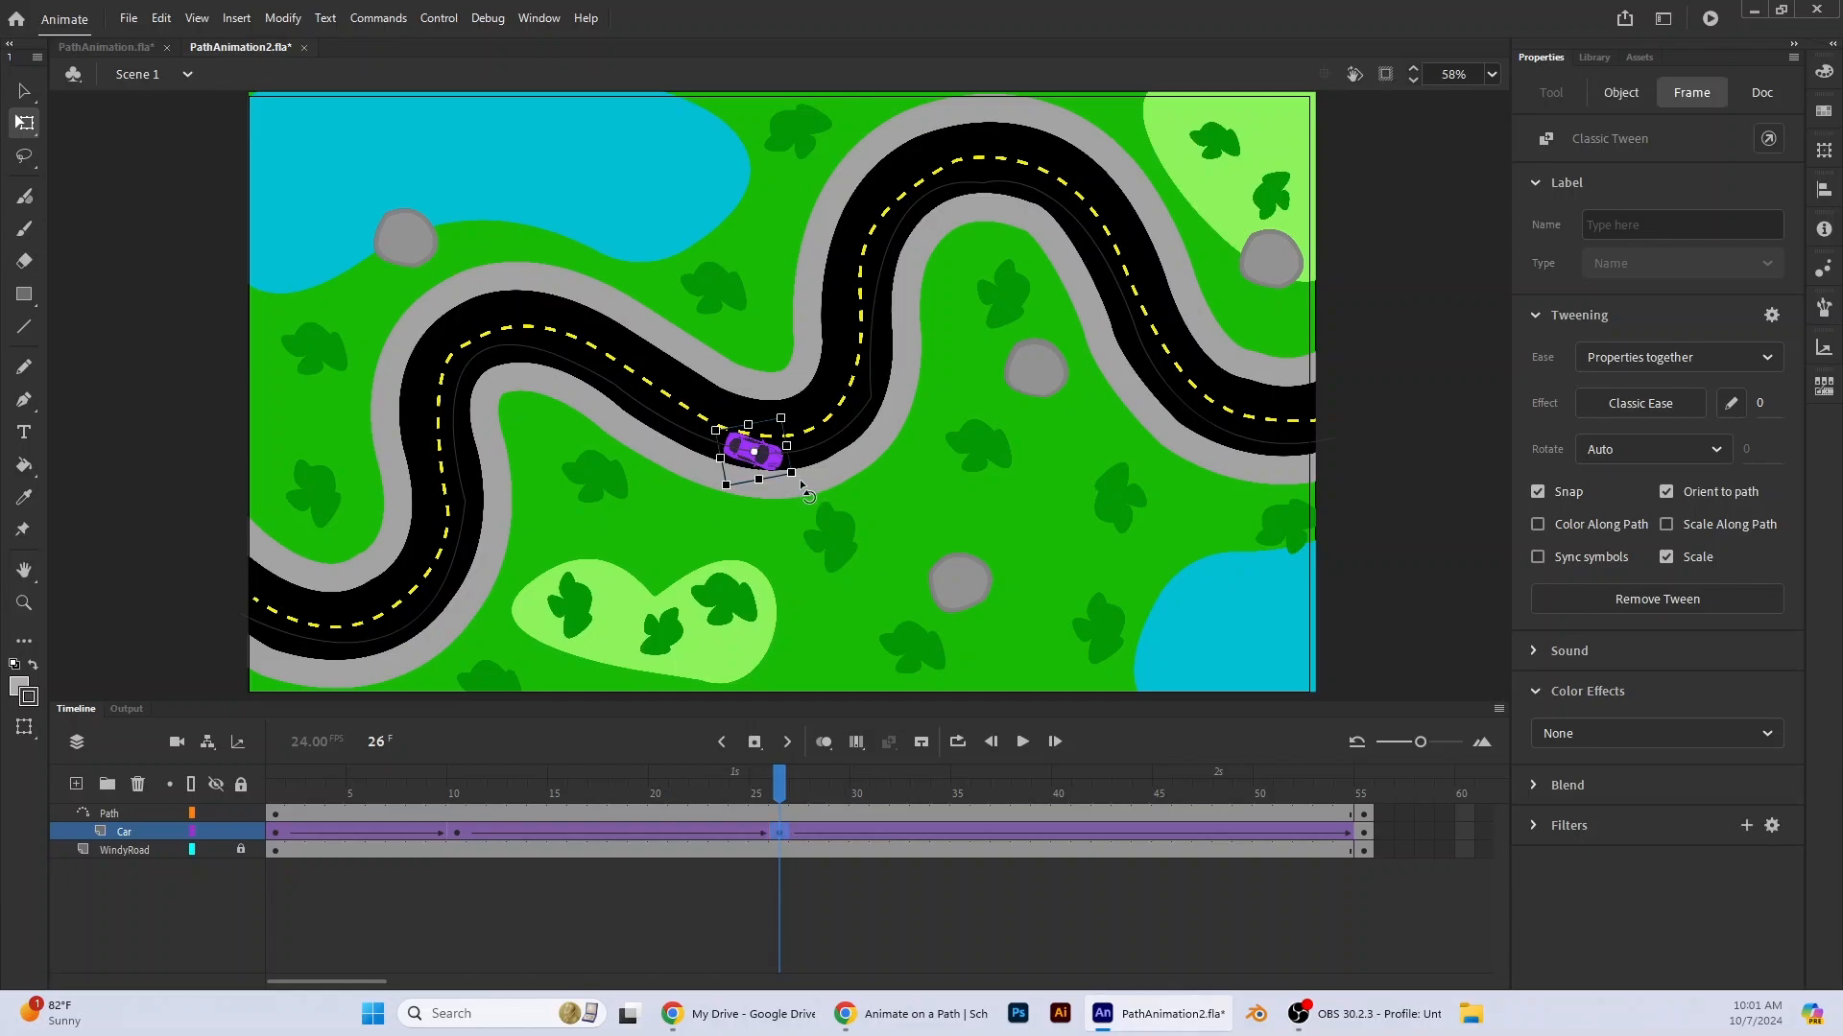
drag(800, 481, 804, 472)
- Insert a Car keyframe at frame 33 and rotate the car to match the road's second climb
drag(781, 787, 920, 793)
click(919, 831)
click(754, 743)
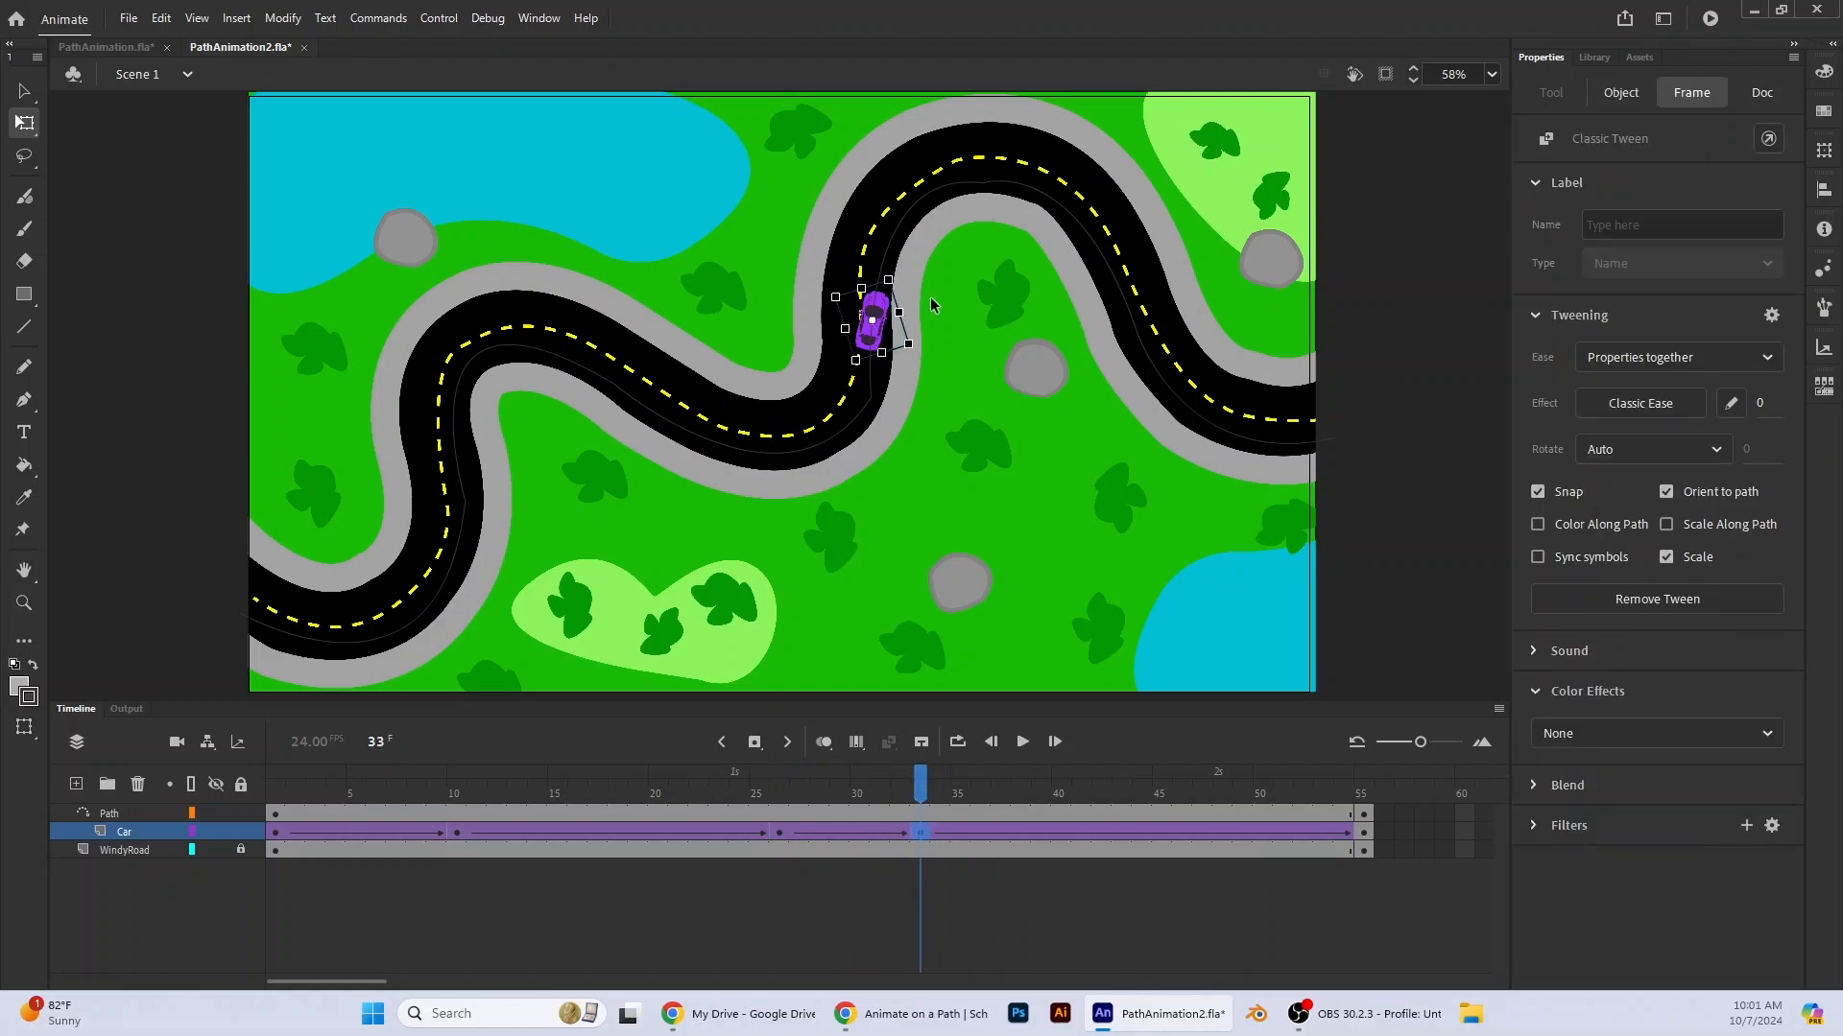
drag(919, 353, 937, 357)
- Insert a Car keyframe at frame 44 and rotate the car to match the road's slope just past the highest bend
drag(917, 786, 1141, 794)
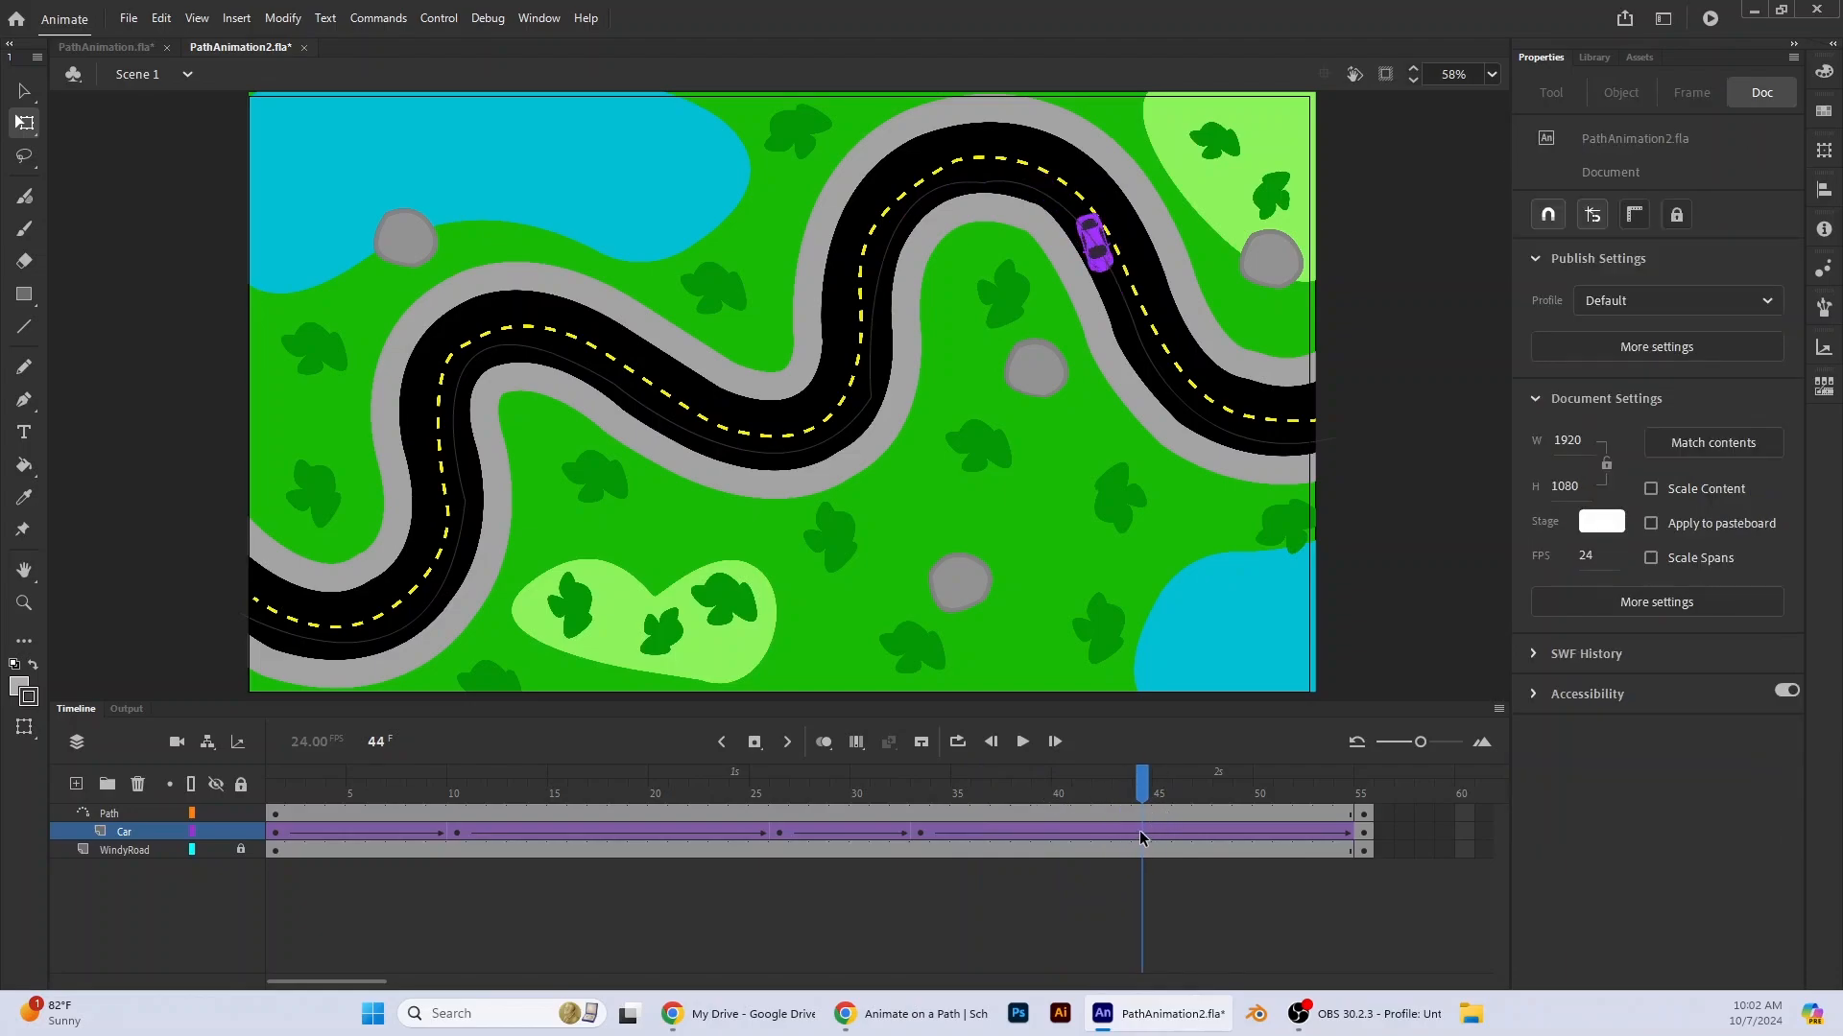
click(1140, 833)
click(754, 741)
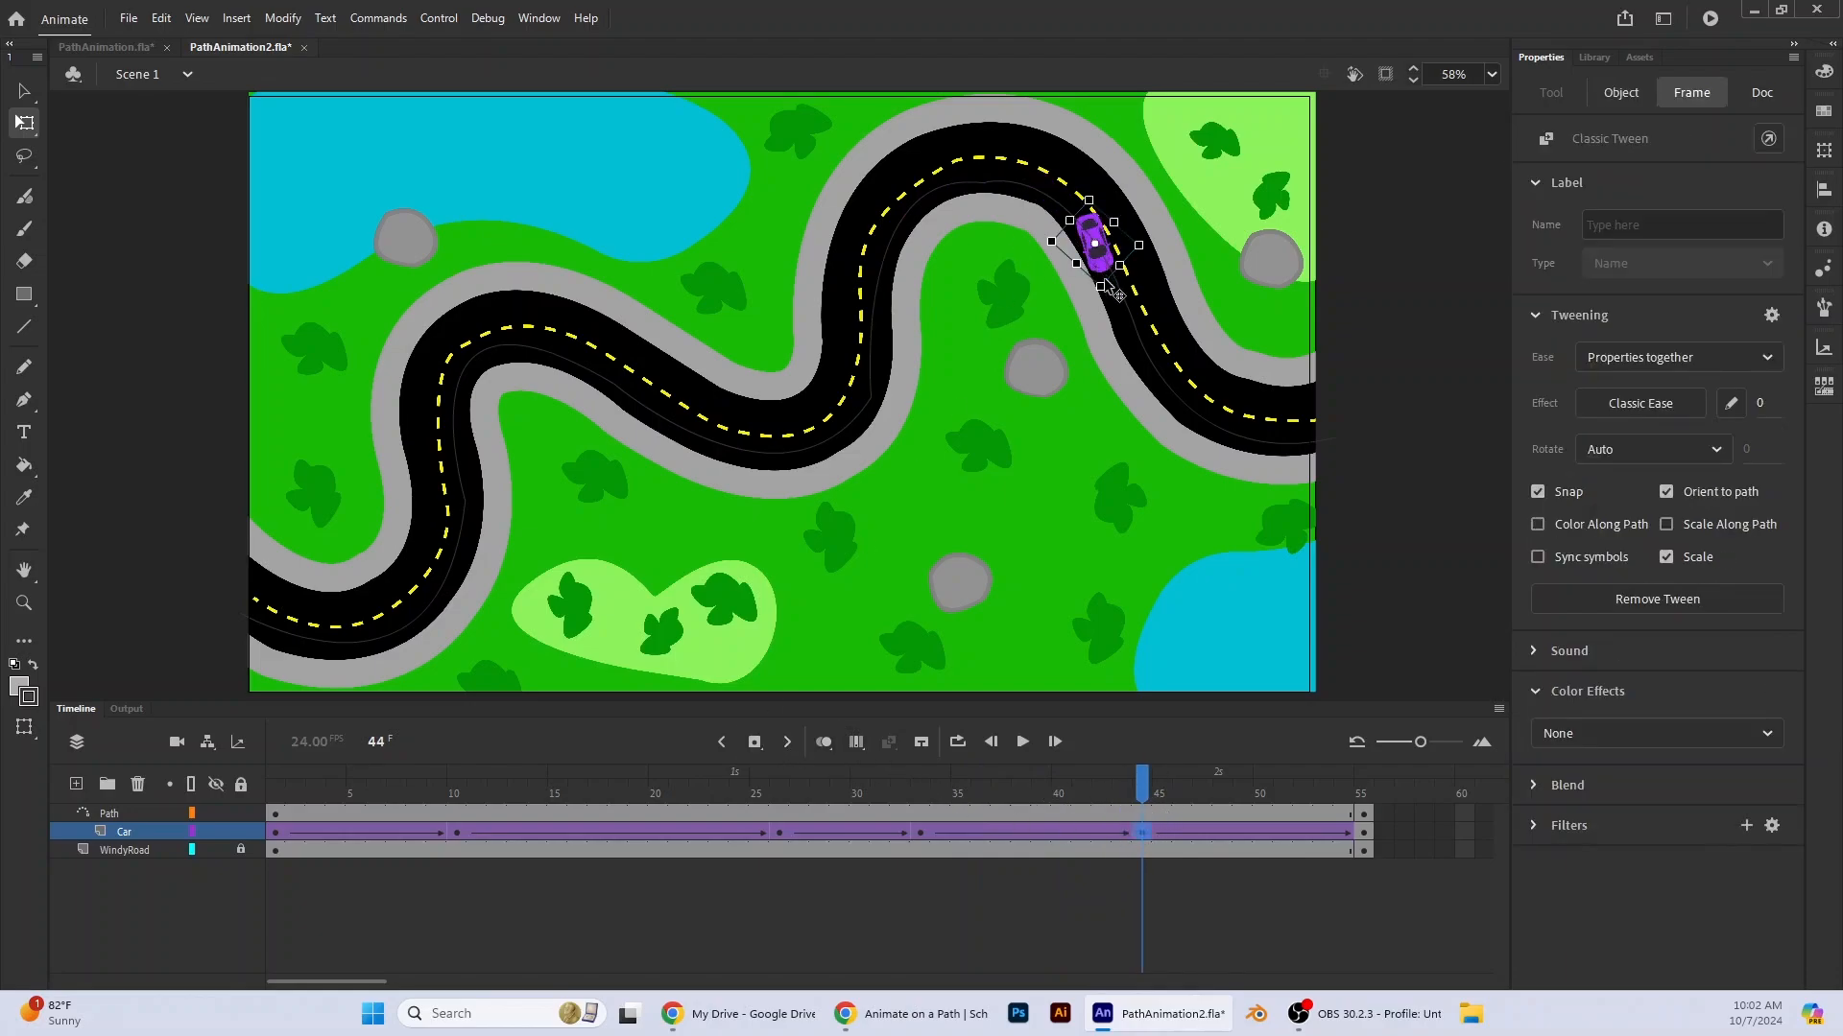
drag(1111, 312, 1122, 307)
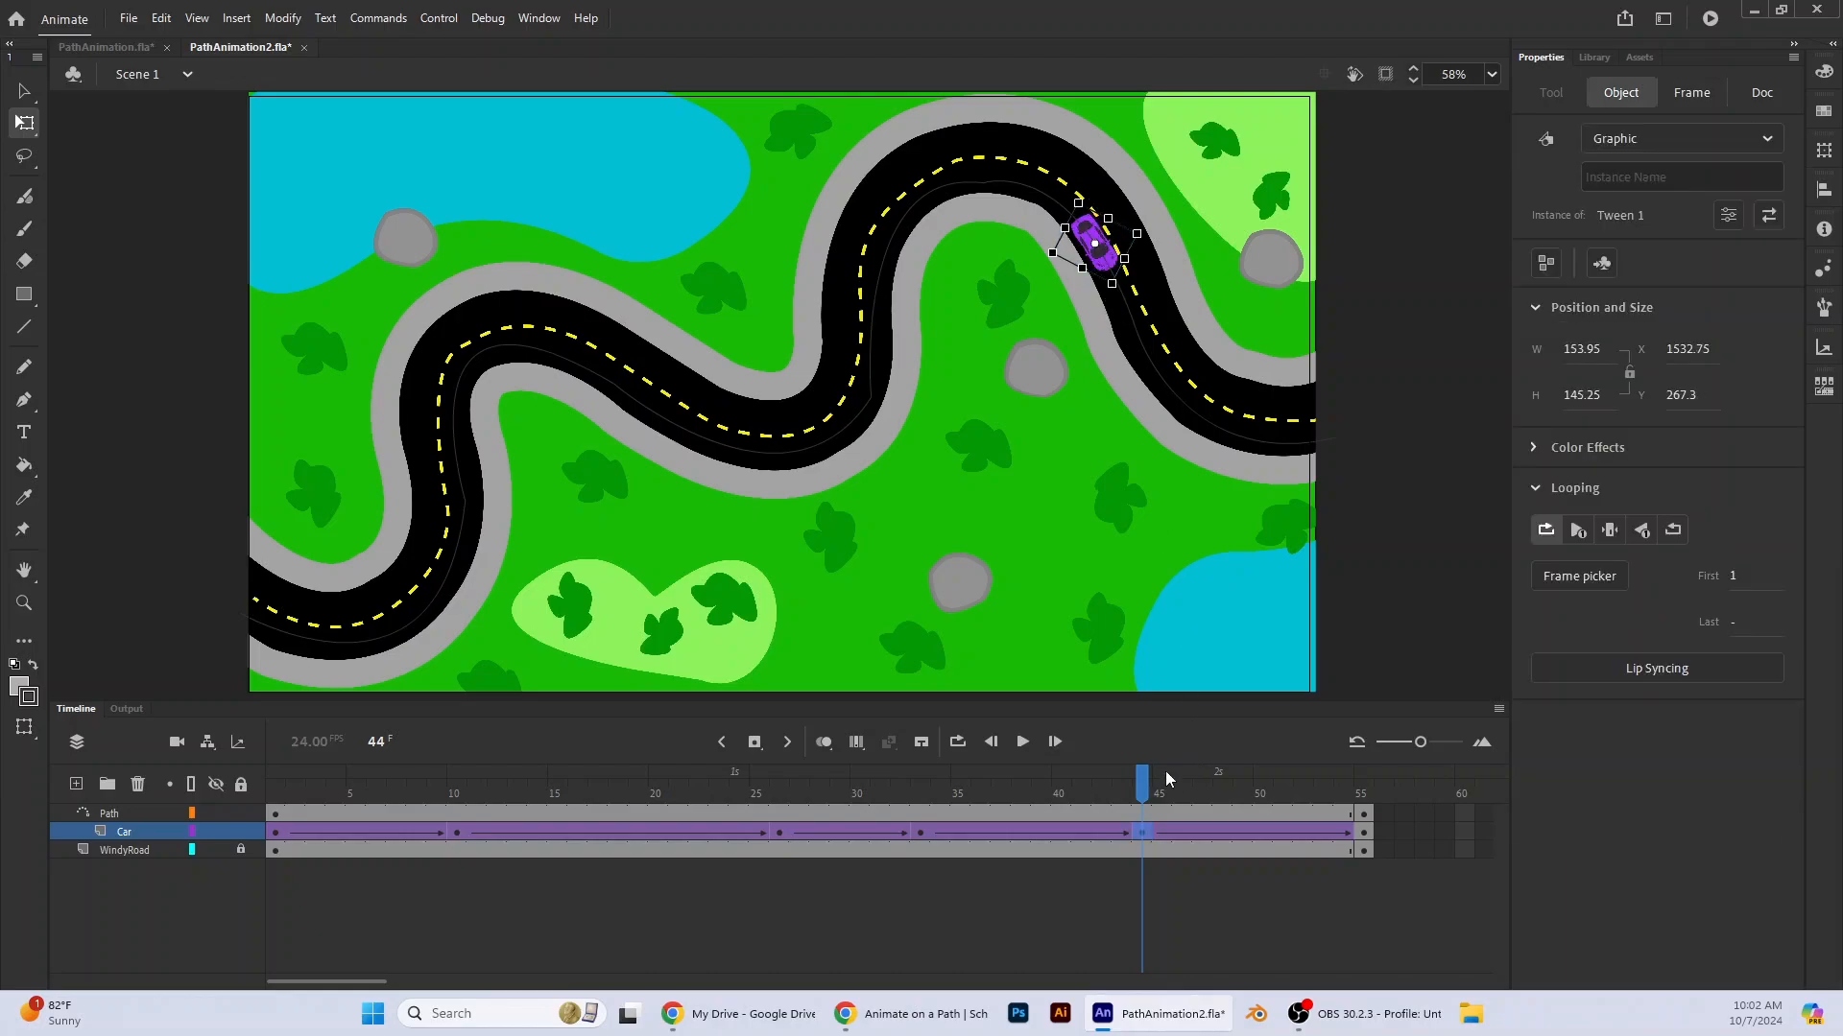
- Insert Car keyframes at frames 47 and 50, aligning the car with the road's final descent
drag(1144, 791, 1203, 798)
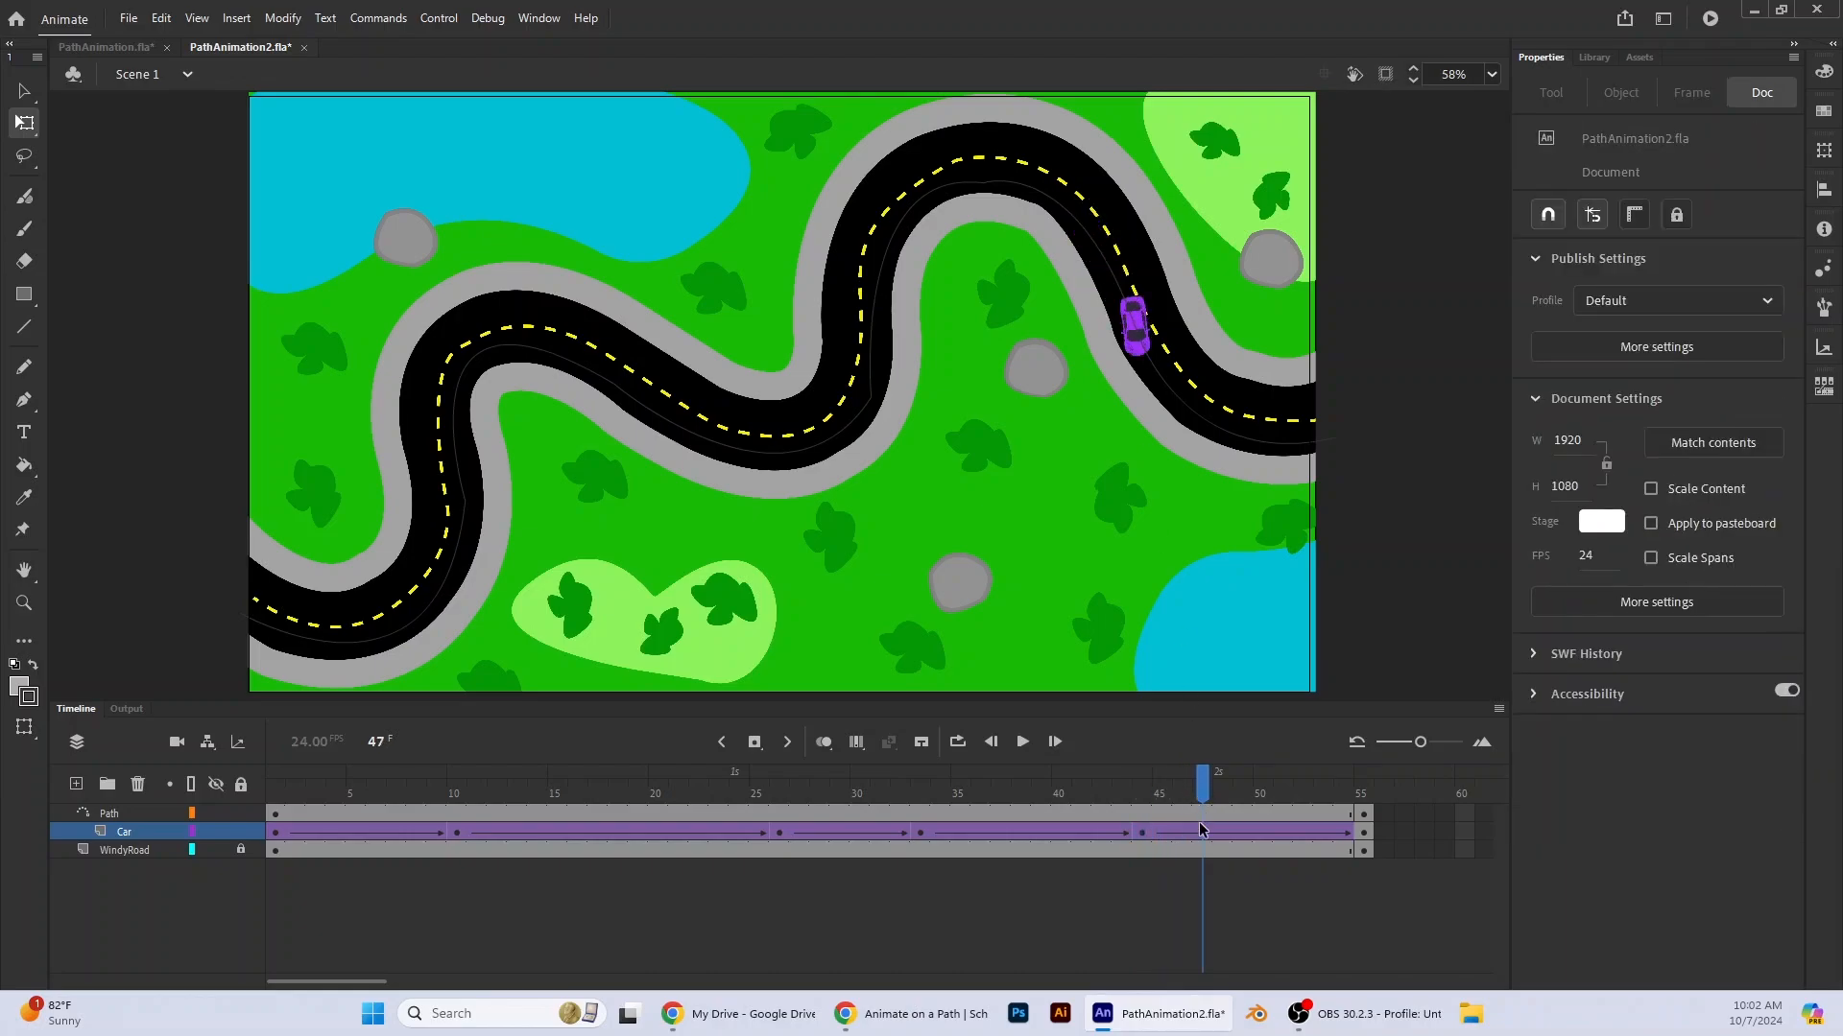
click(1206, 833)
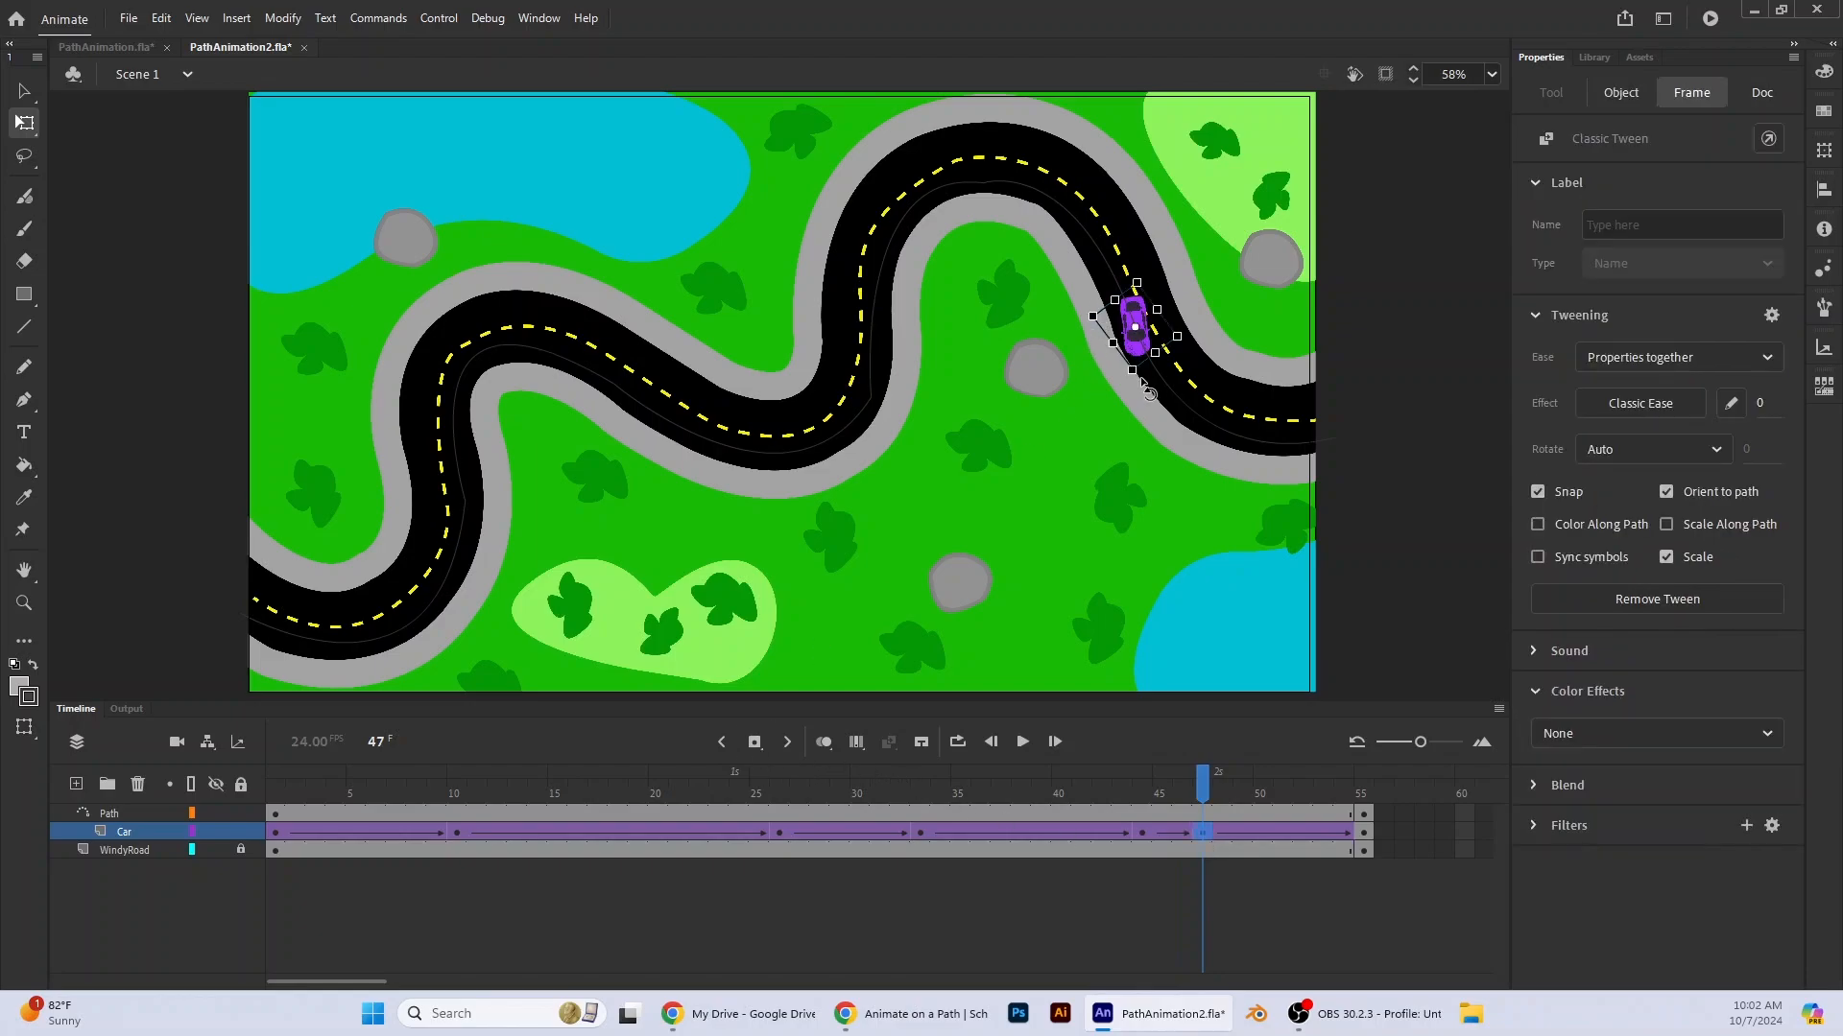
drag(1134, 383, 1145, 387)
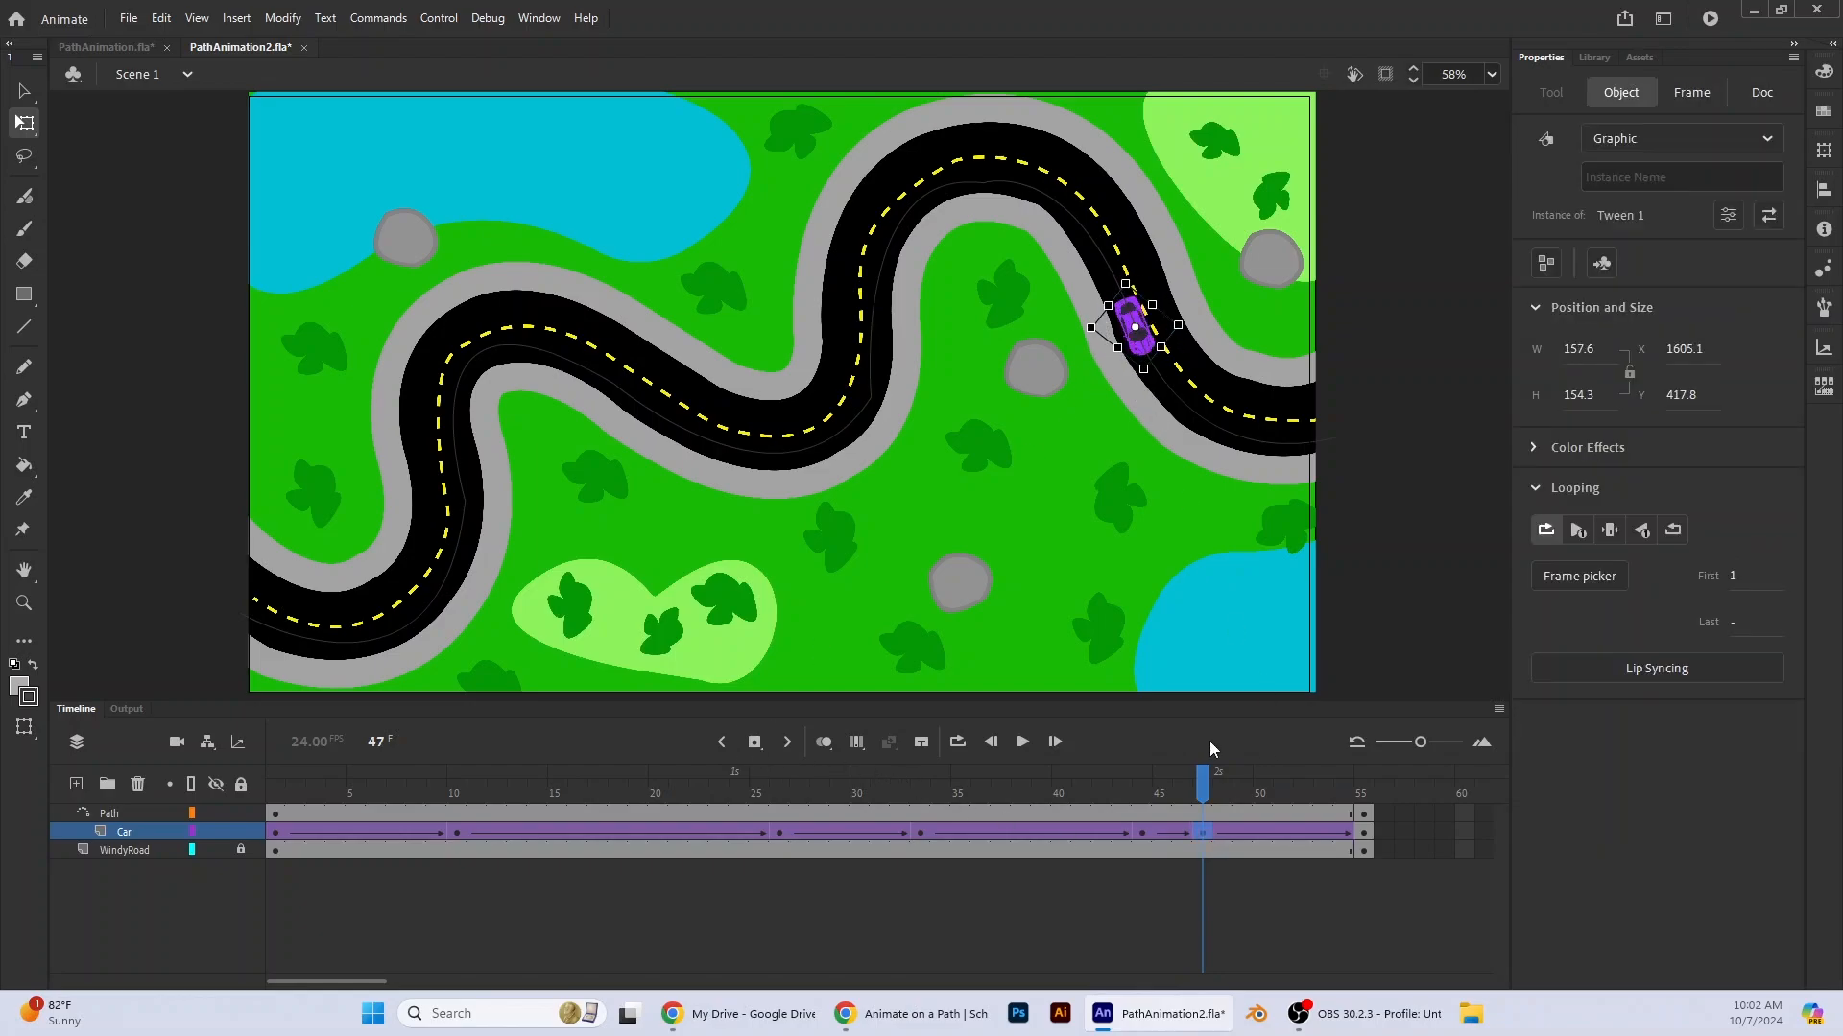
drag(1202, 787, 1263, 802)
click(1263, 831)
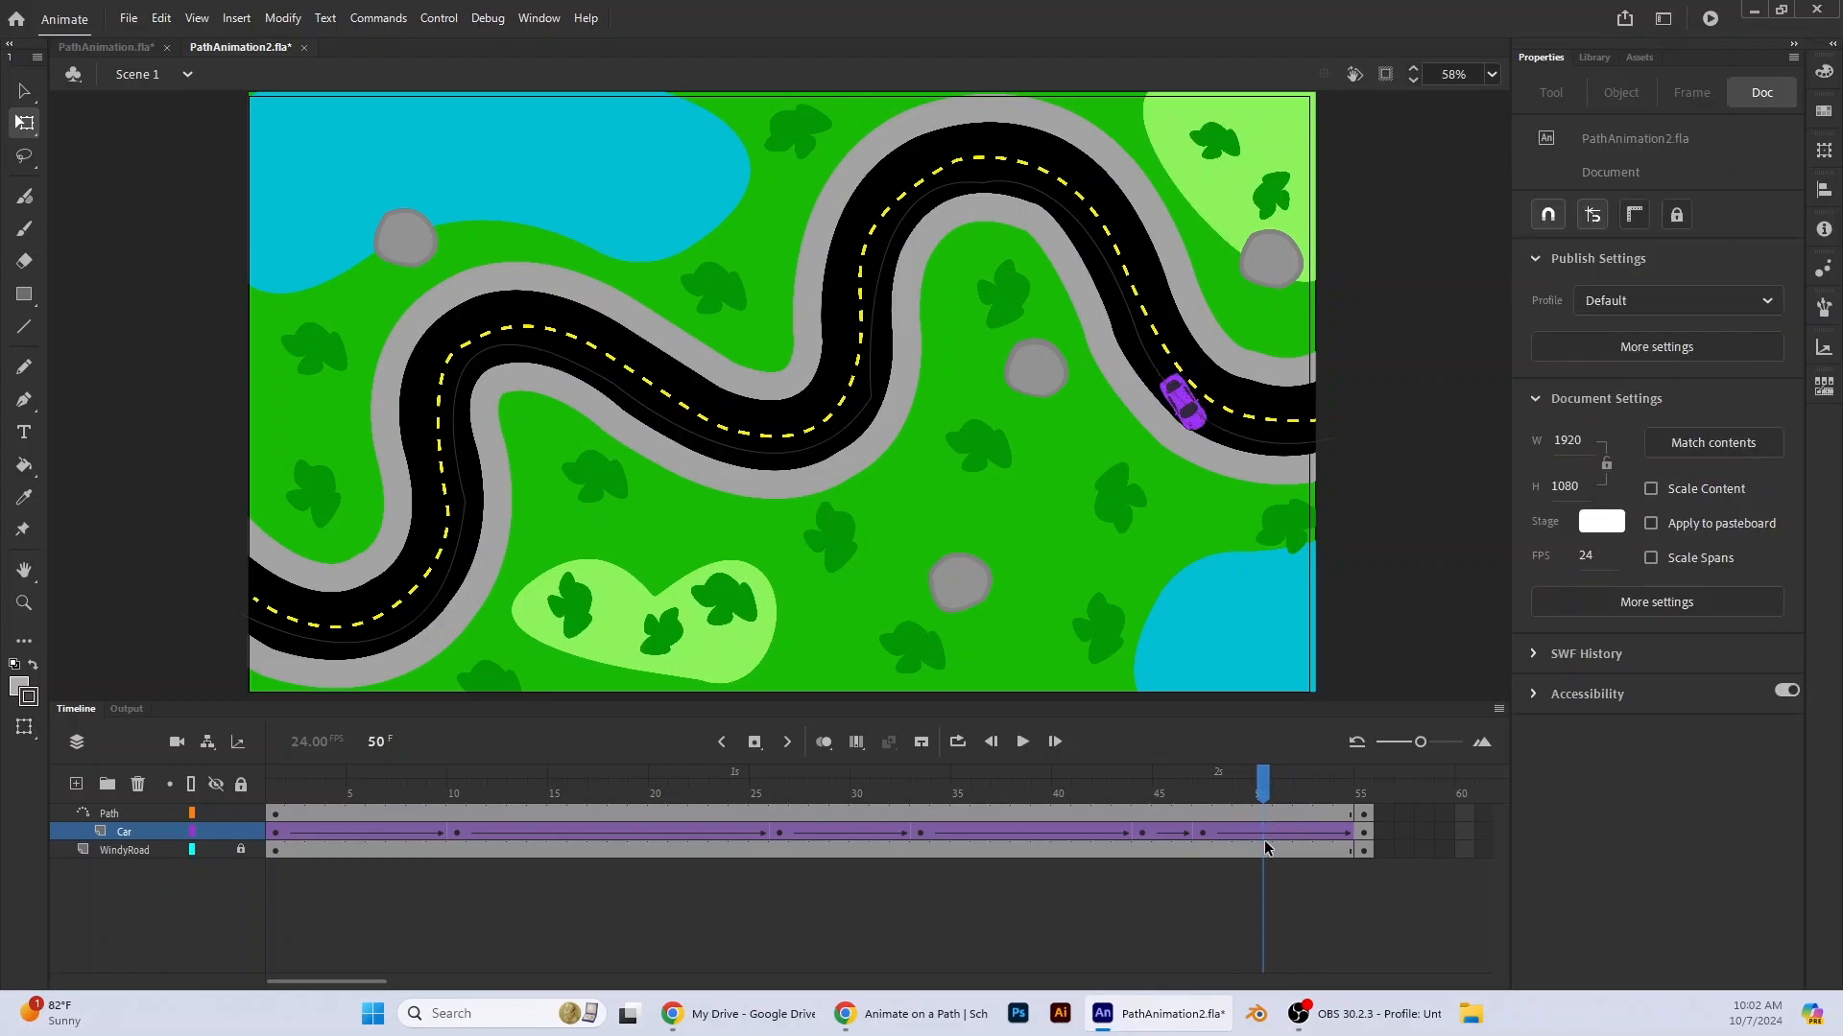
click(1181, 403)
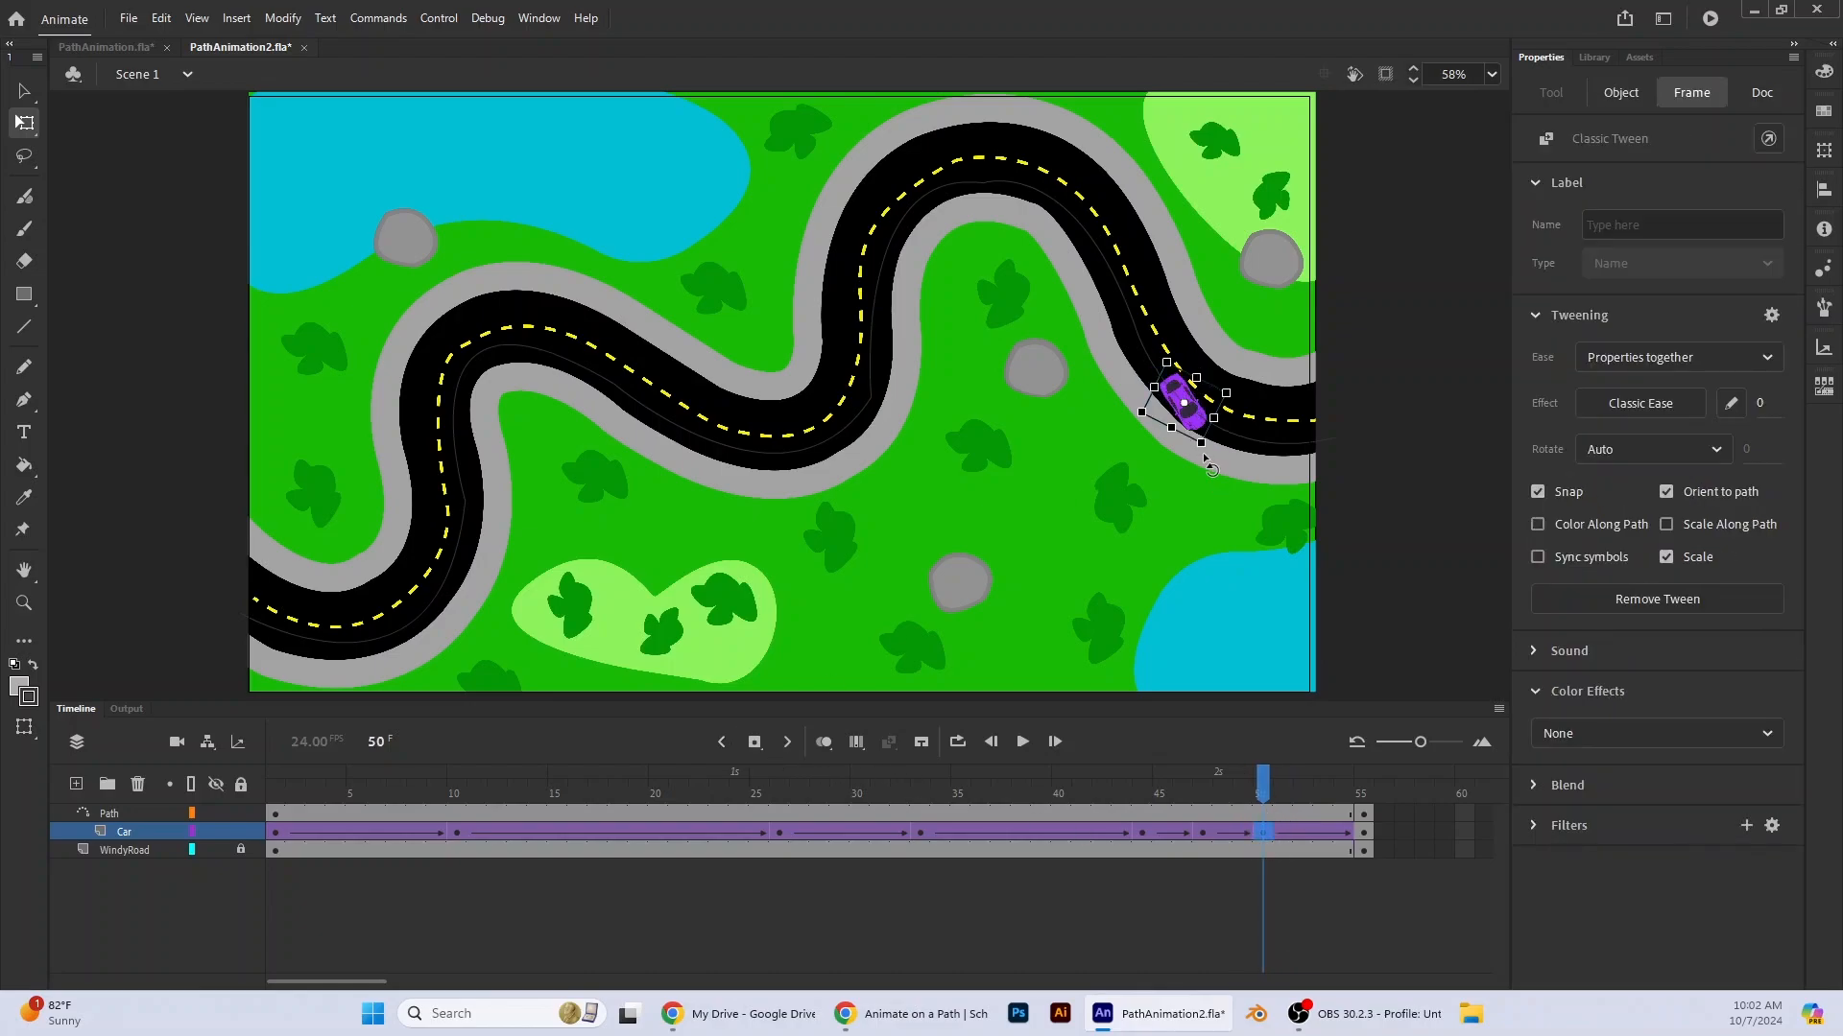
- Insert Car keyframes at frames 52, 53 and 54, rotating the car to horizontal as it reaches the road's end
drag(1265, 795, 1316, 797)
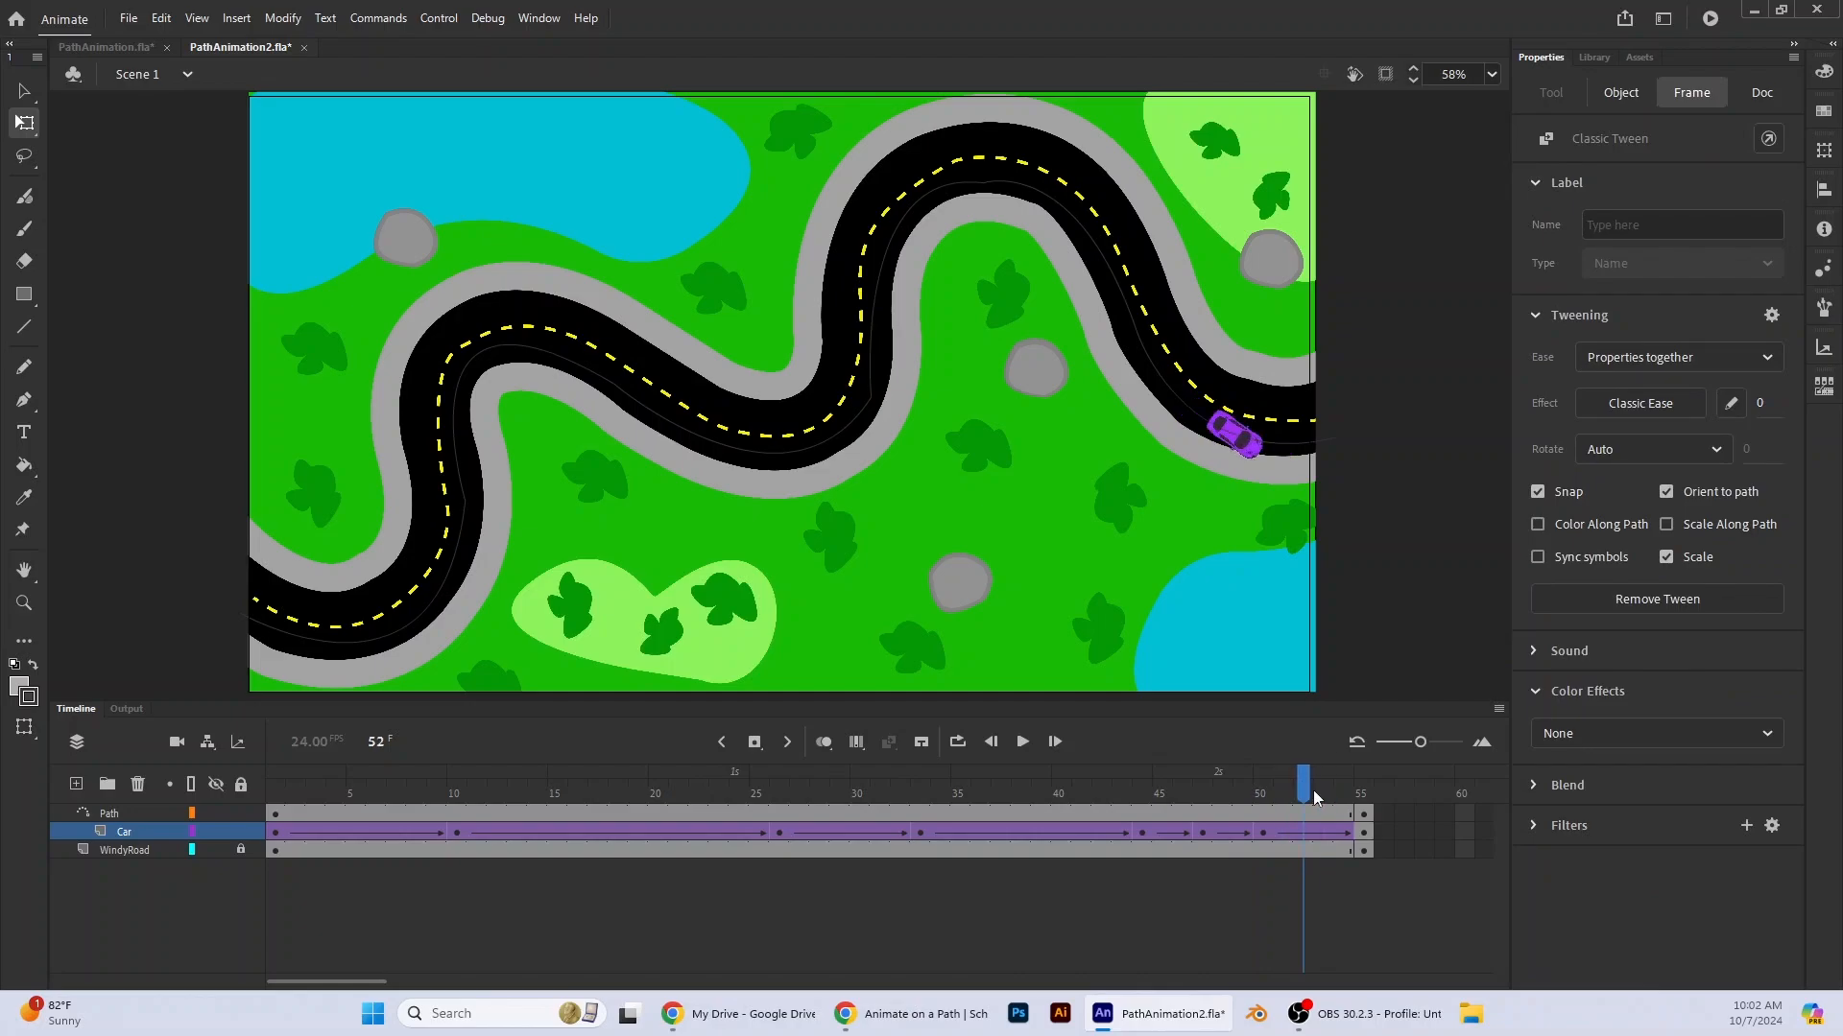
click(1305, 874)
click(1305, 831)
click(764, 744)
drag(1304, 793, 1326, 793)
key(F6)
drag(1309, 484, 1319, 475)
drag(1326, 795, 1346, 794)
key(F6)
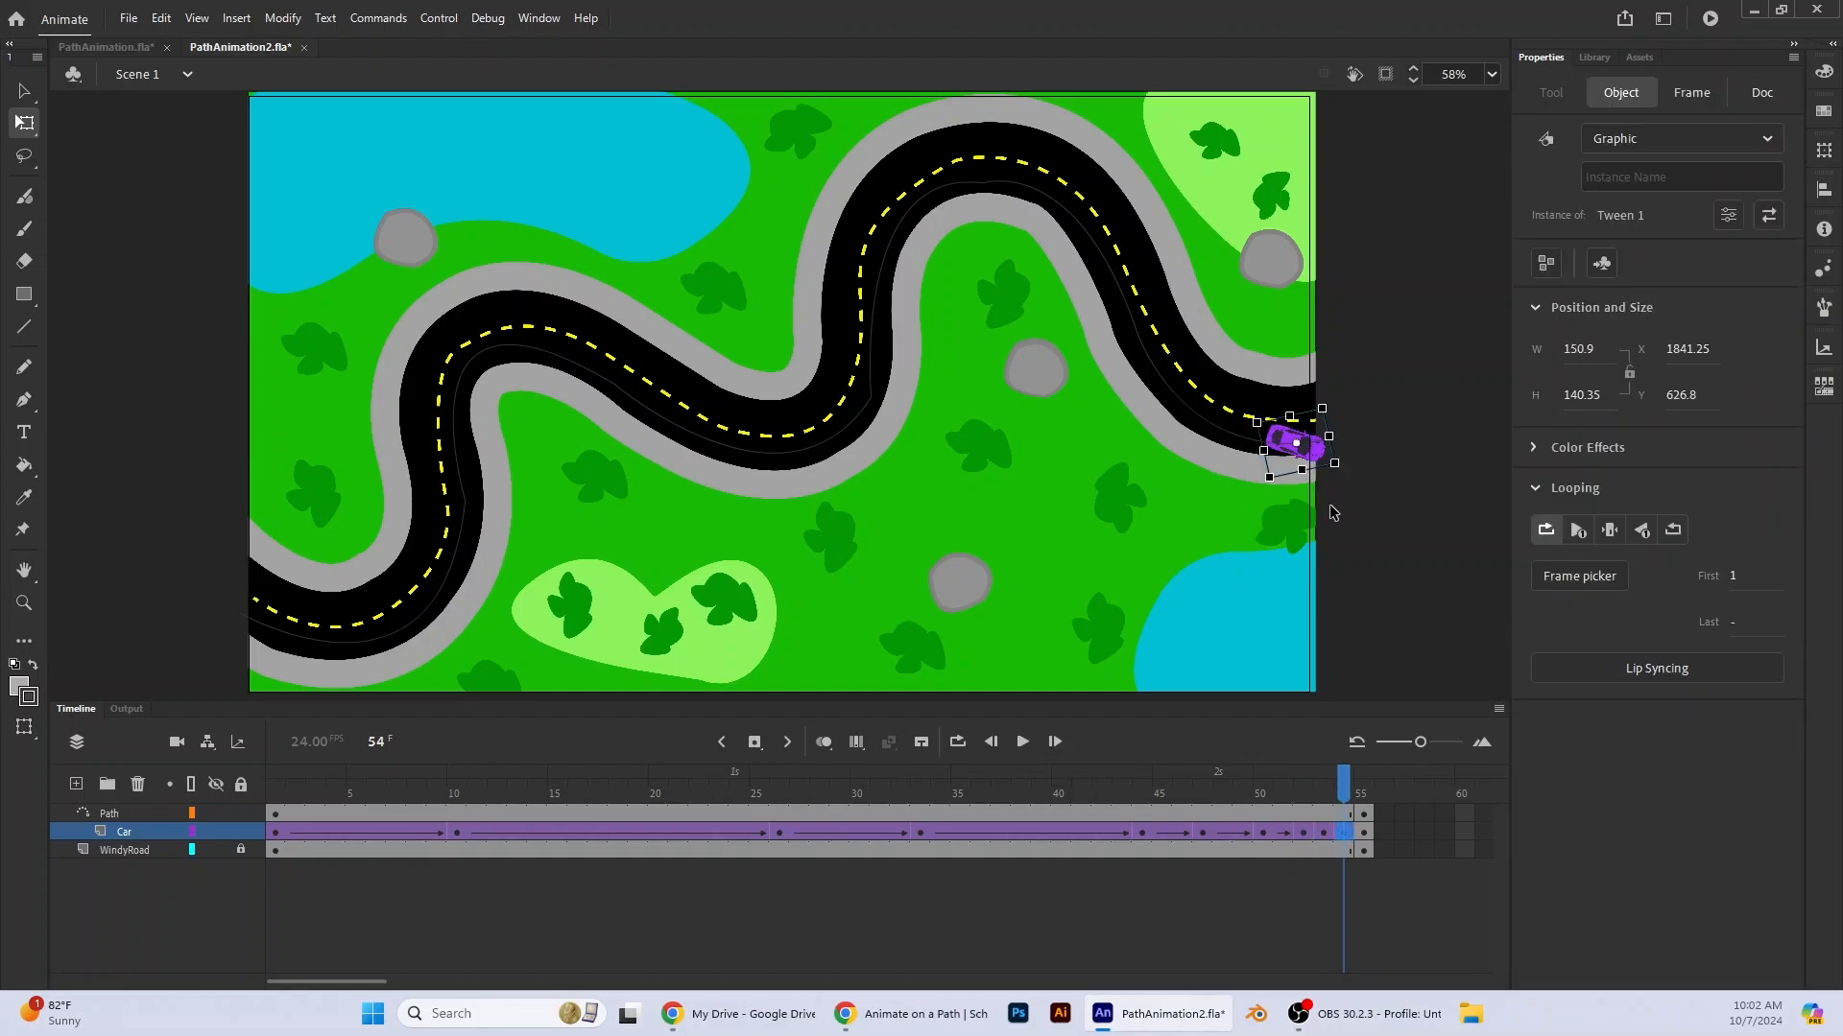
mouse_move(1345, 486)
mouse_down()
mouse_move(1357, 458)
mouse_move(1364, 477)
mouse_up()
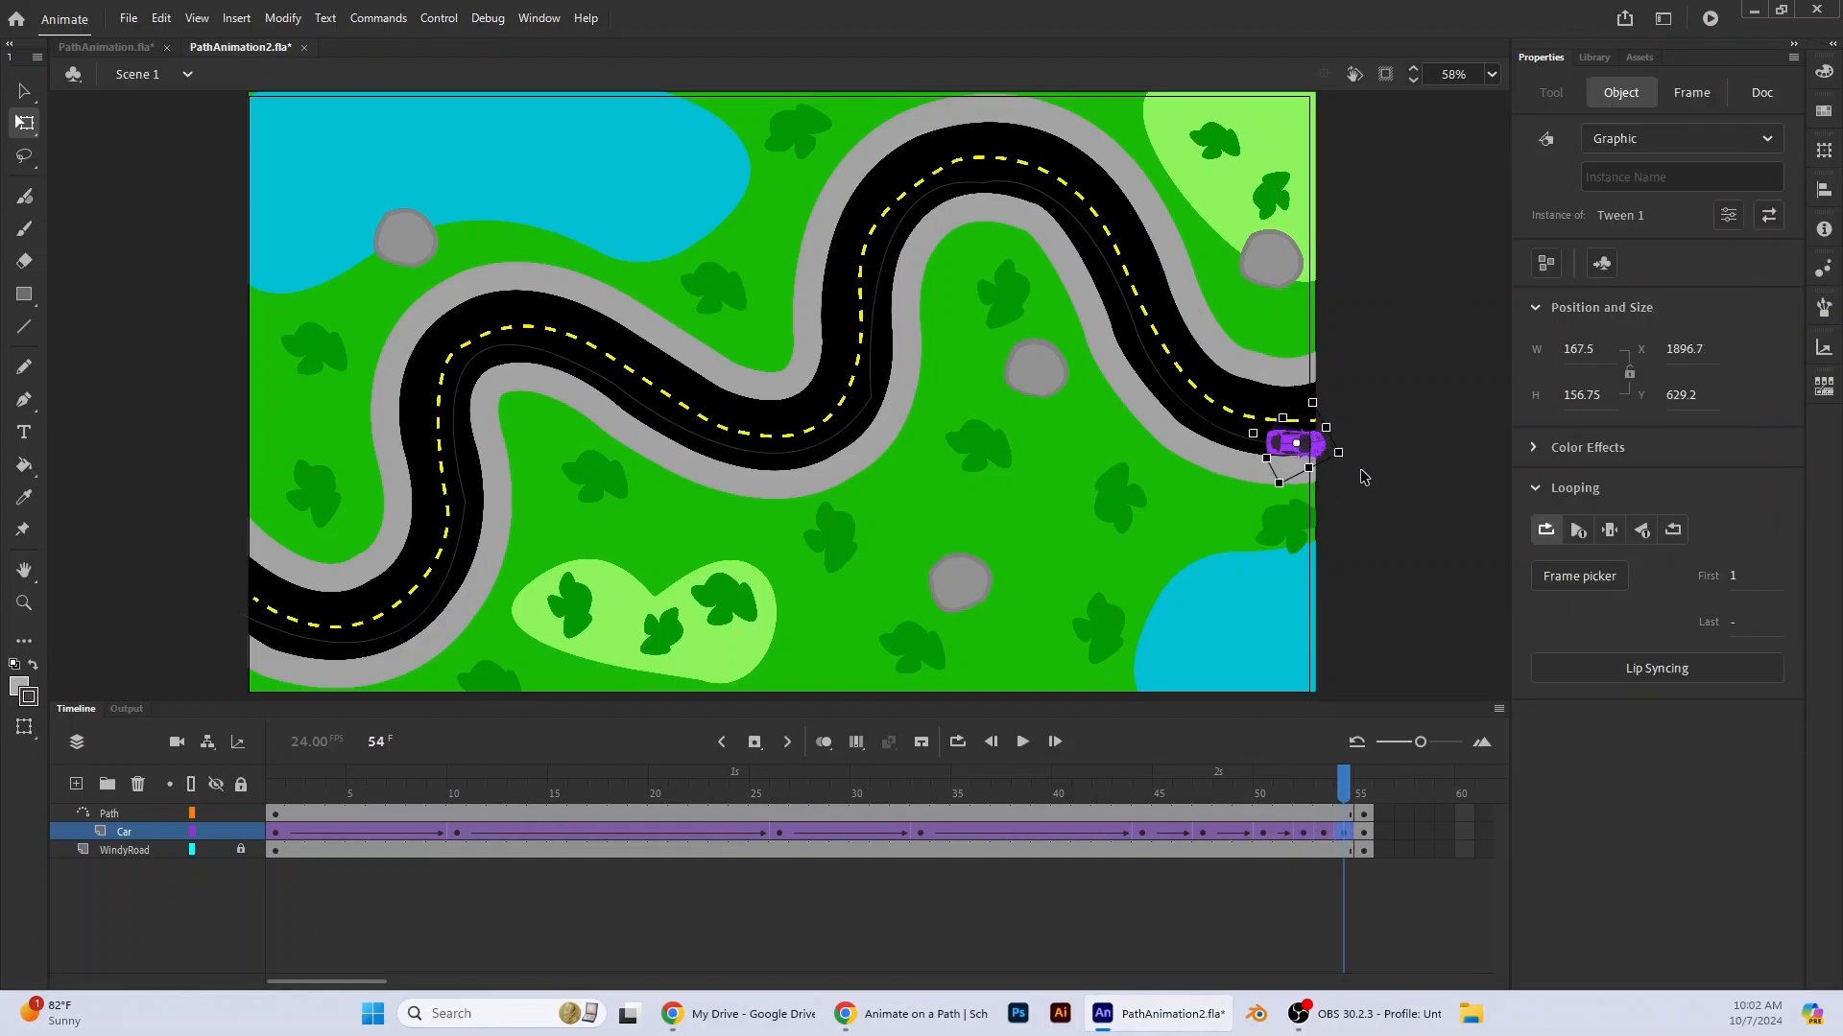
- Play the corrected car animation from frame 1
drag(1341, 795, 53, 835)
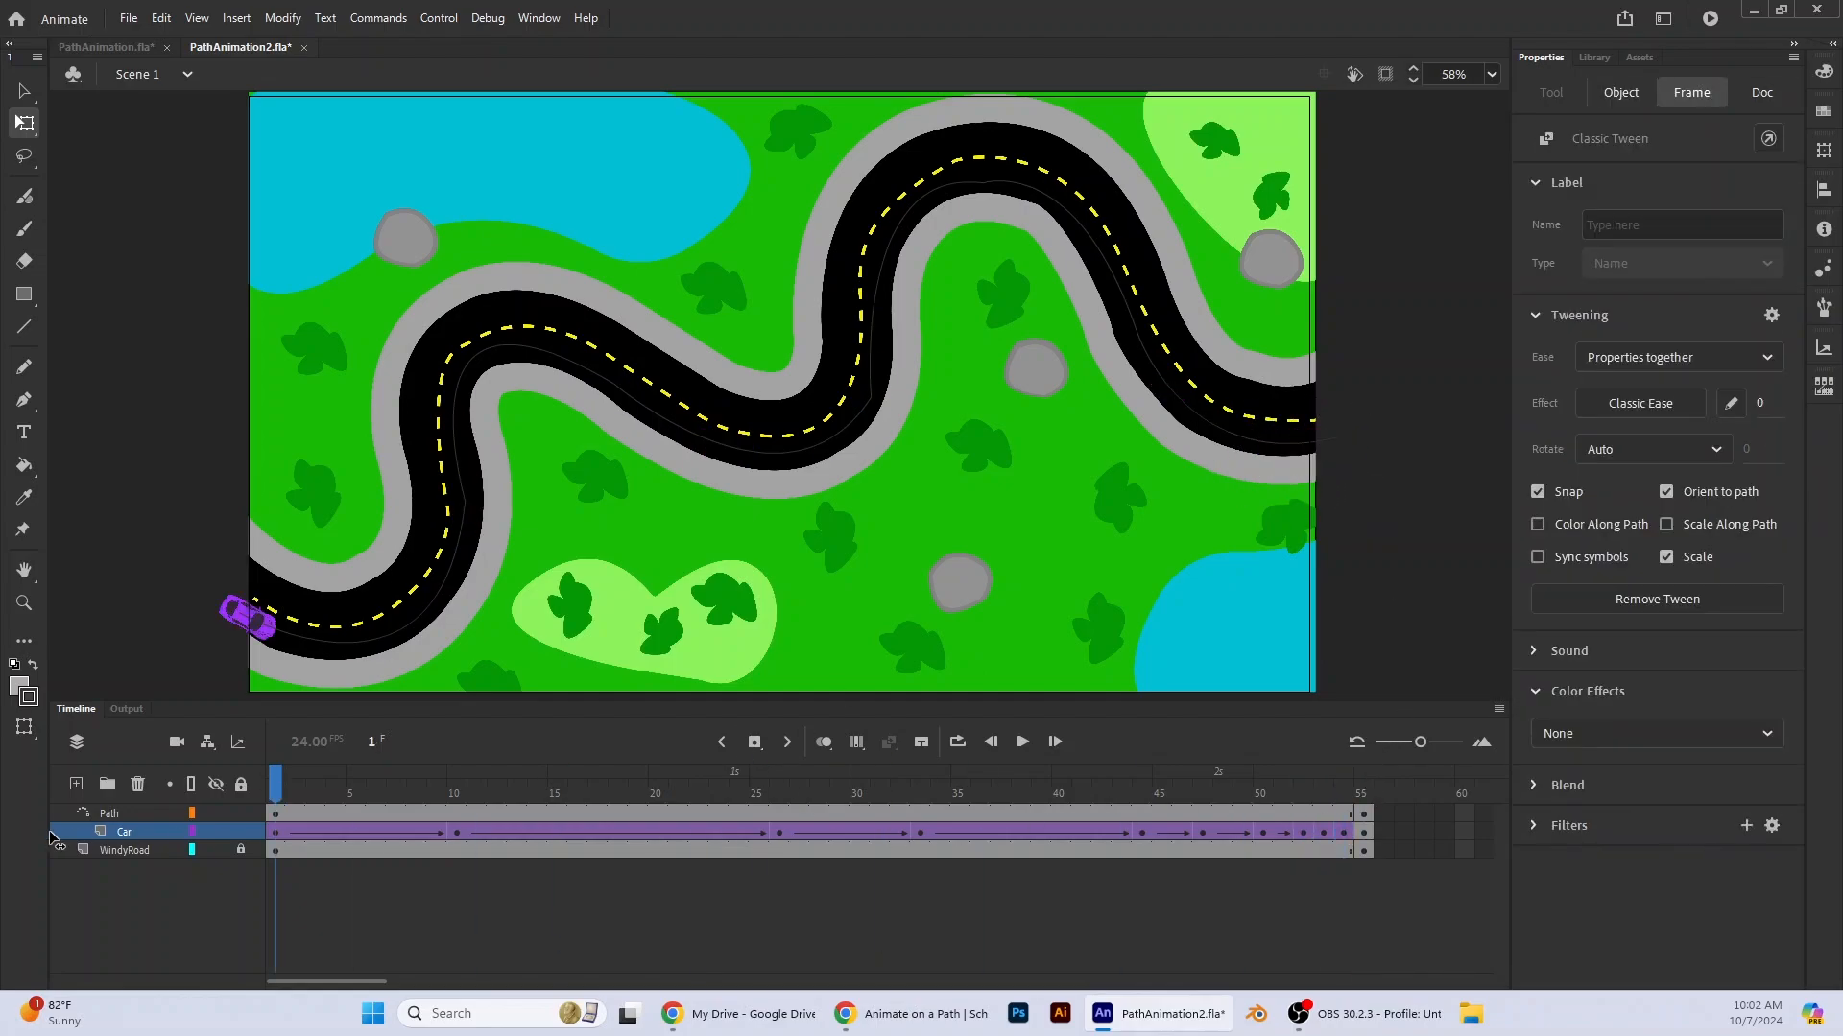
click(1022, 741)
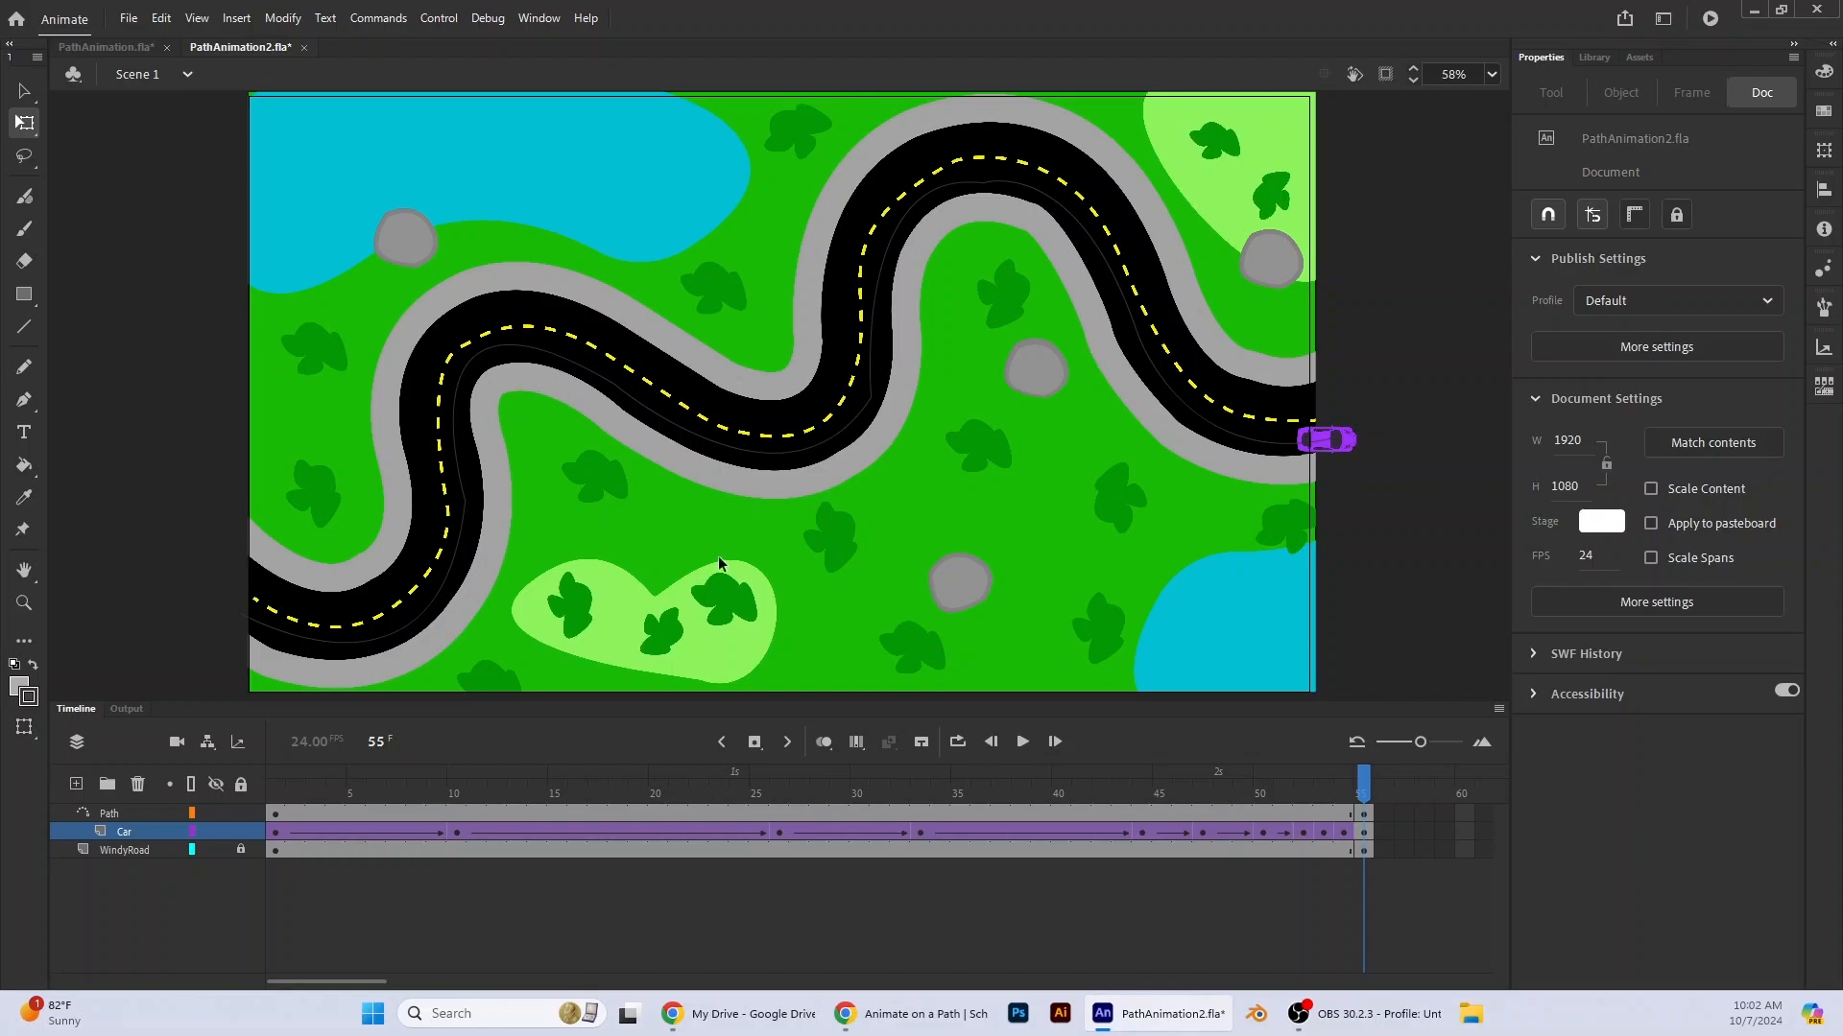
- Export the car animation as an animated GIF named PathAnimation2.gif in the Downloads folder
click(130, 18)
mouse_move(197, 328)
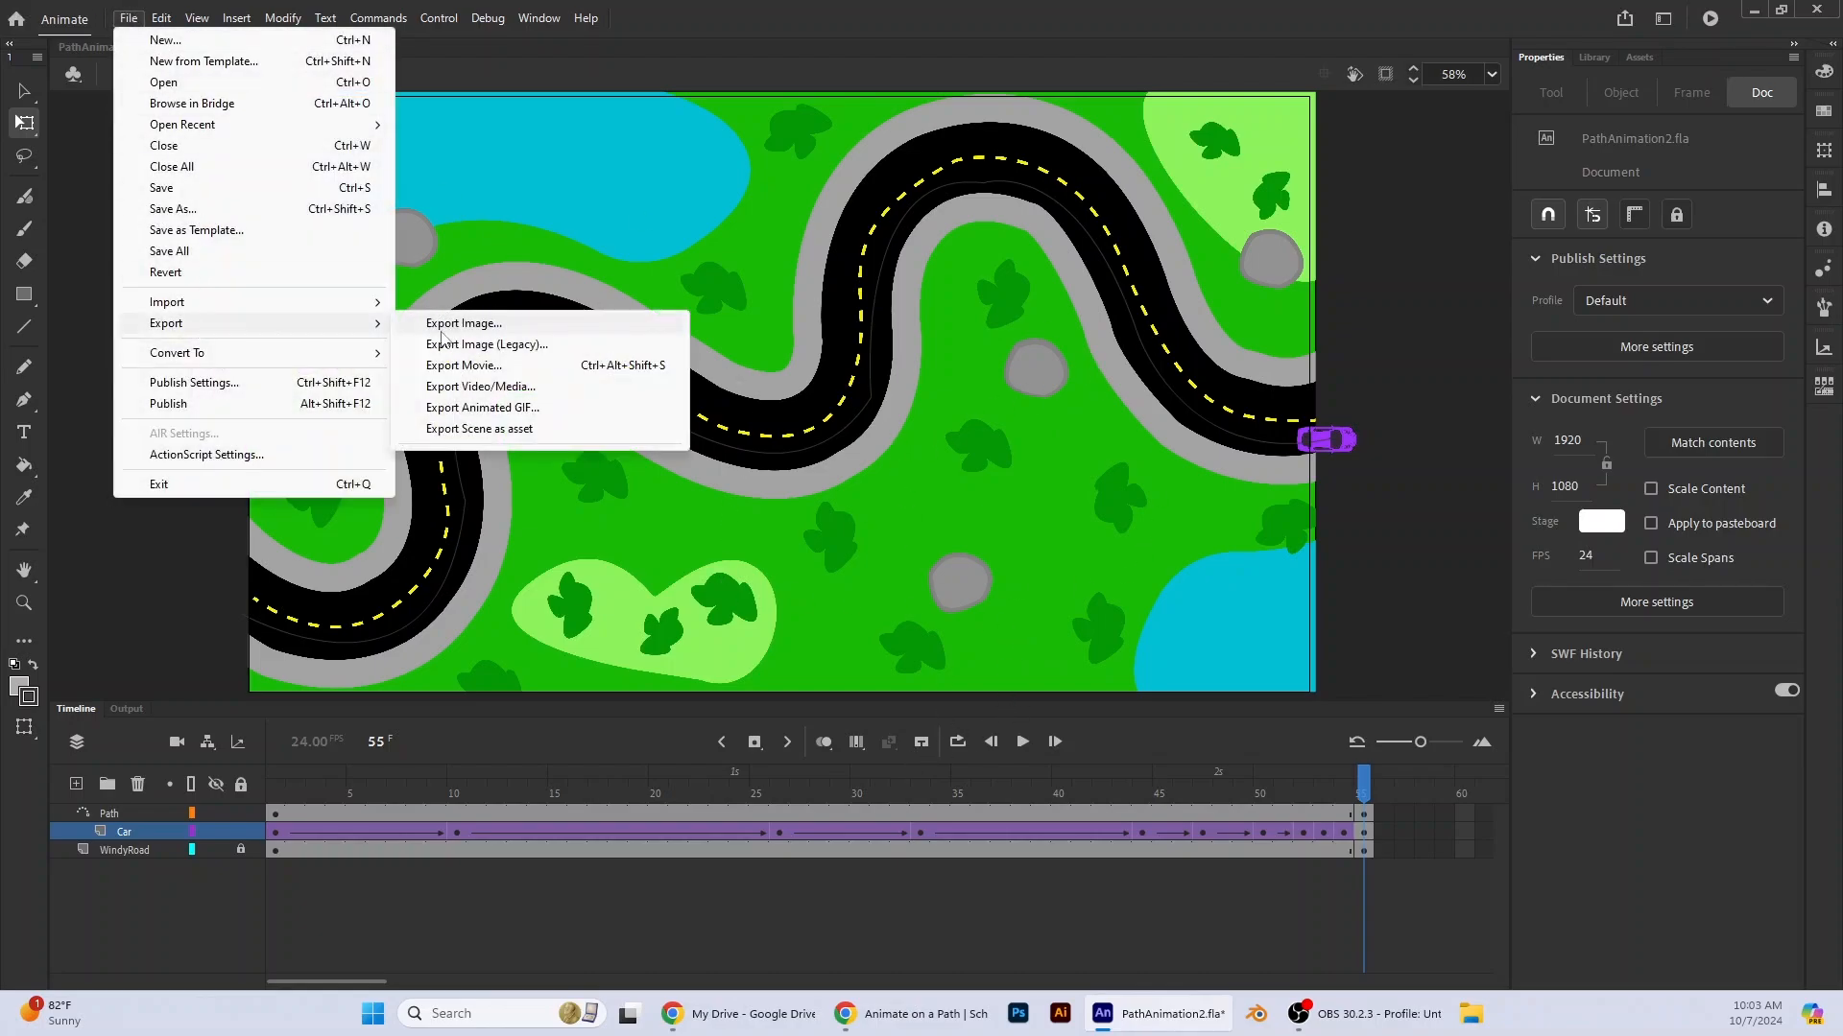
click(471, 408)
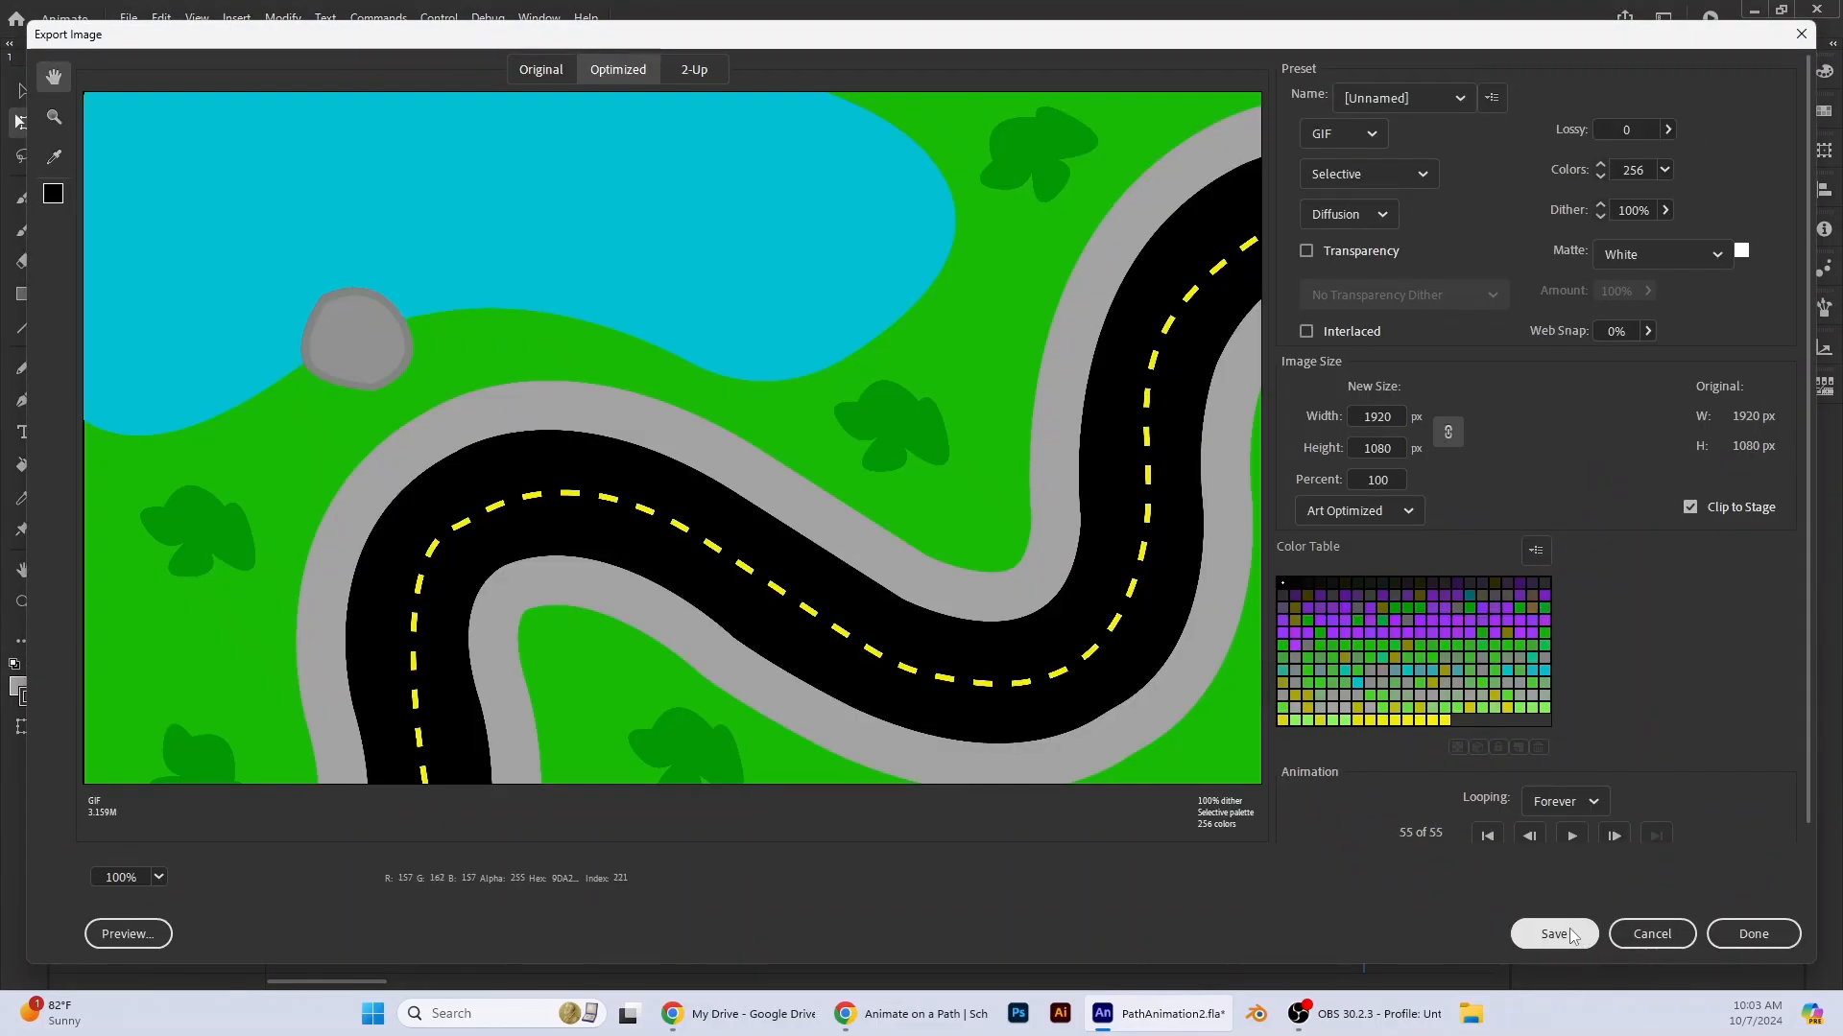
click(1571, 933)
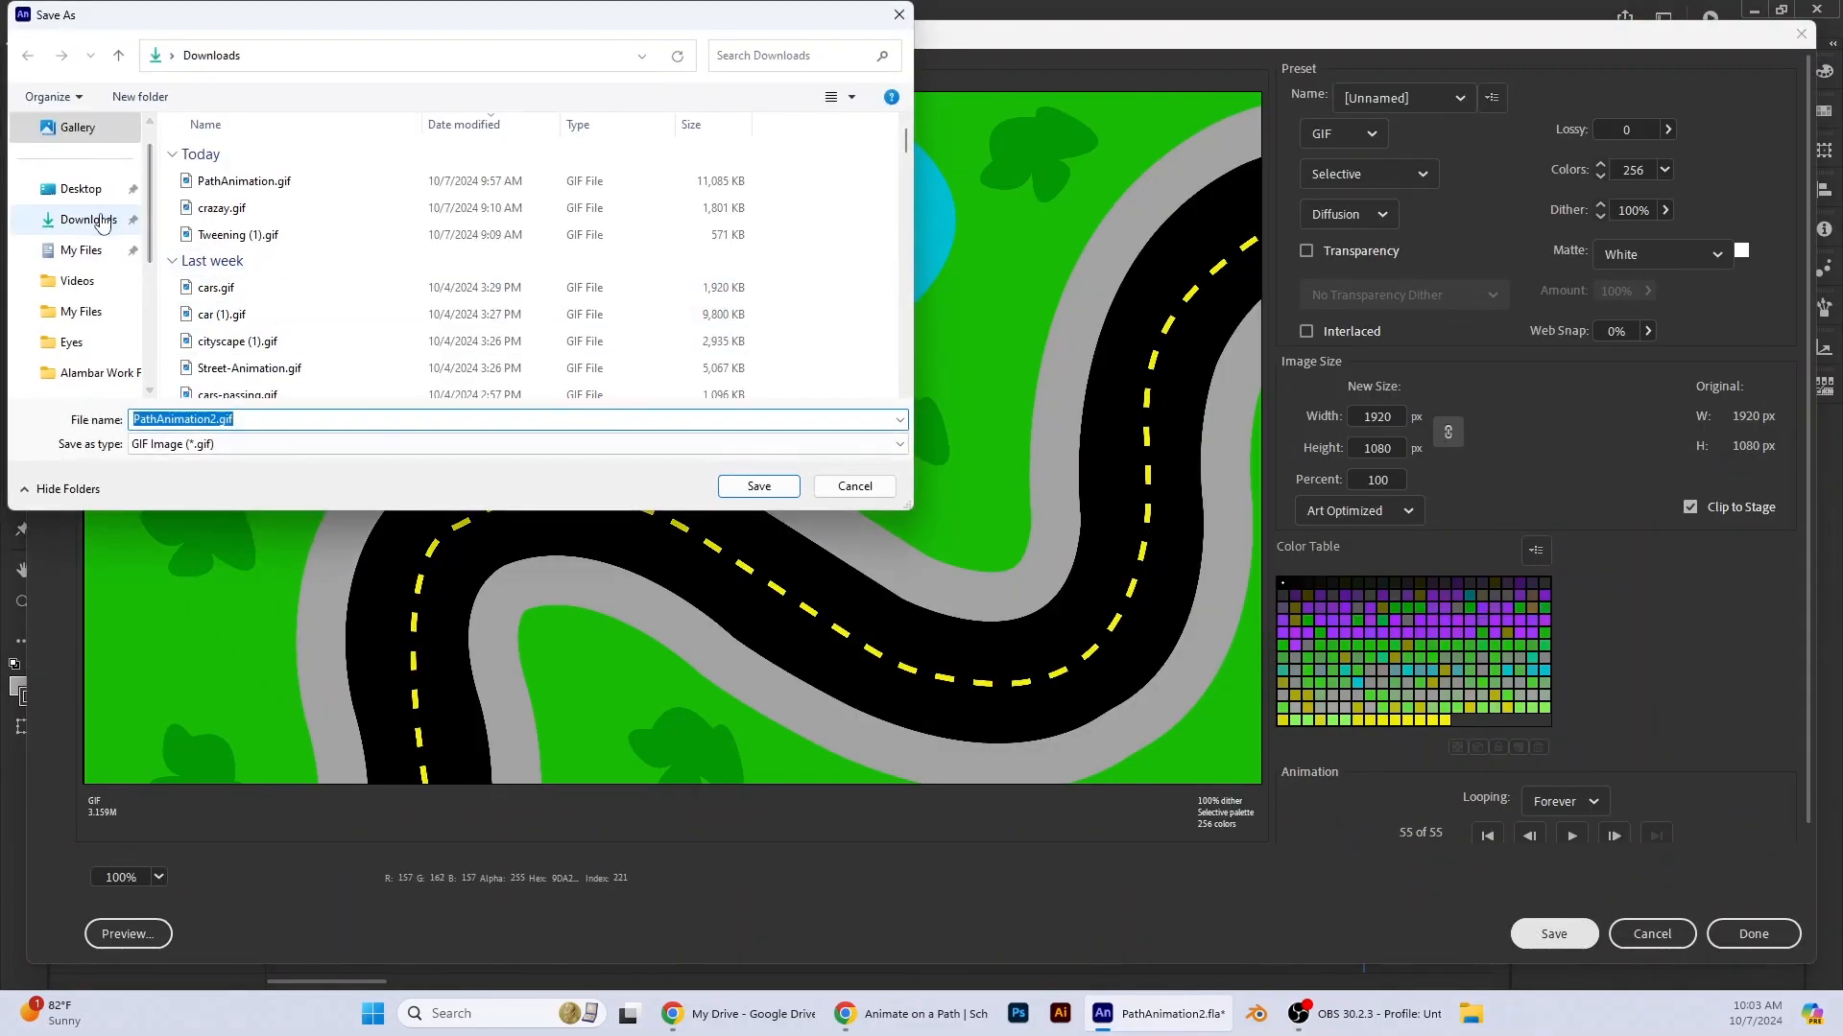
click(758, 486)
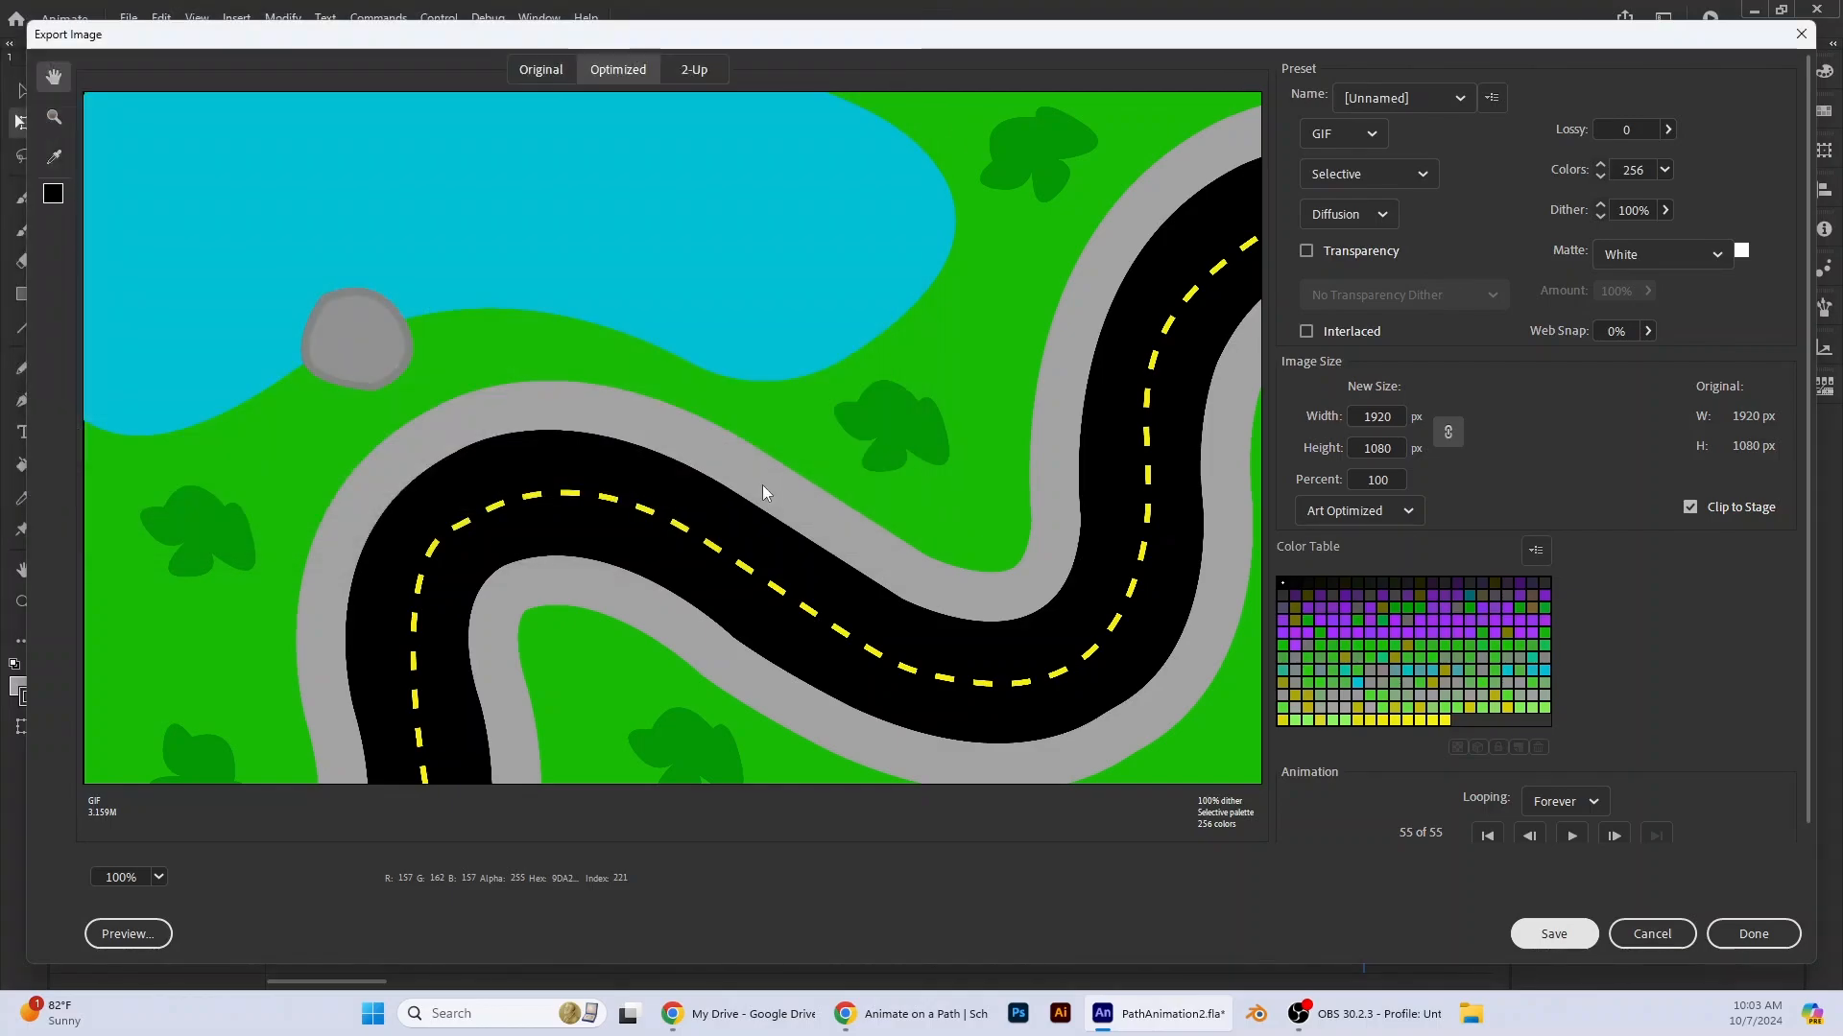